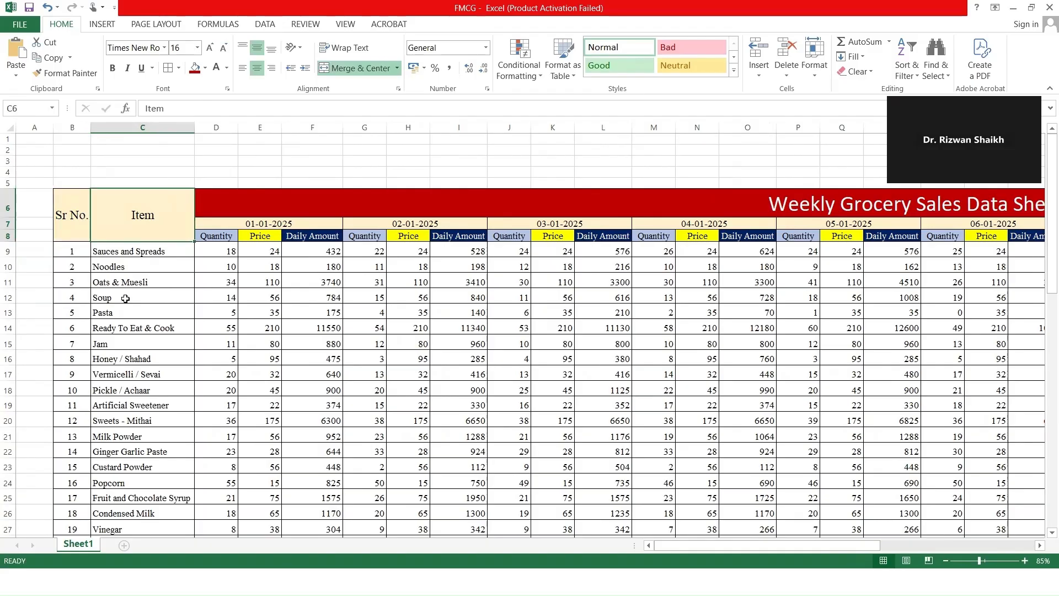
Examine the grocery entries in the Item column, starting from Sauces and Spreads.
{"action": "key", "text": "Down"}
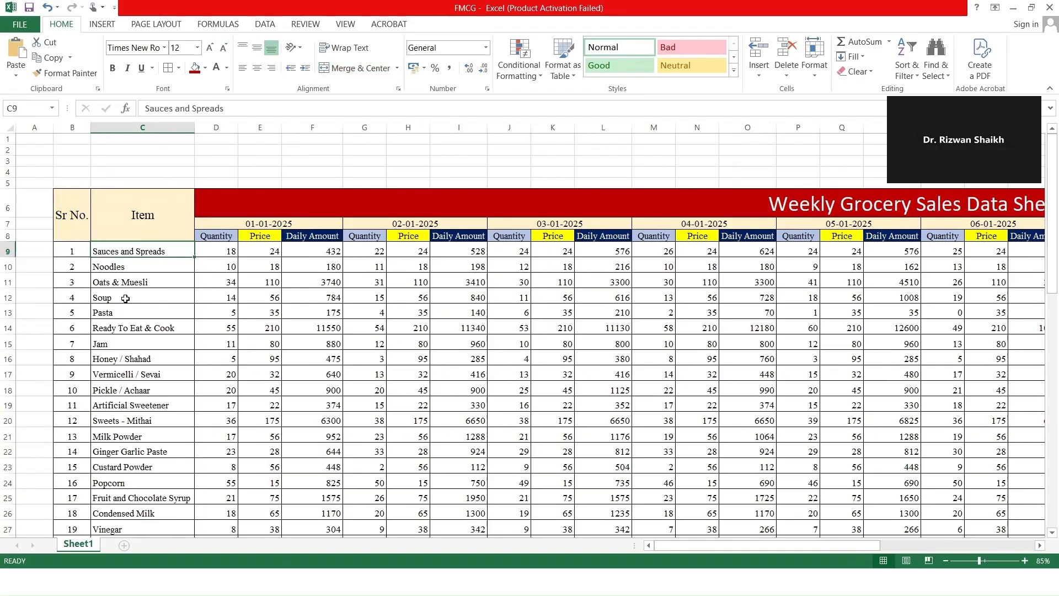
{"action": "key", "text": "Down"}
{"action": "key", "text": "Down"}
{"action": "key", "text": "Down"}
{"action": "key", "text": "Down"}
{"action": "key", "text": "Down"}
{"action": "key", "text": "Down"}
{"action": "key", "text": "Down"}
{"action": "key", "text": "Down"}
{"action": "key", "text": "Down"}
{"action": "key", "text": "Down"}
{"action": "key", "text": "Down"}
{"action": "key", "text": "Down"}
{"action": "key", "text": "Down"}
{"action": "key", "text": "Down"}
{"action": "key", "text": "Down"}
{"action": "key", "text": "Down"}
{"action": "key", "text": "Down"}
{"action": "key", "text": "Down"}
{"action": "key", "text": "Down"}
{"action": "key", "text": "Down"}
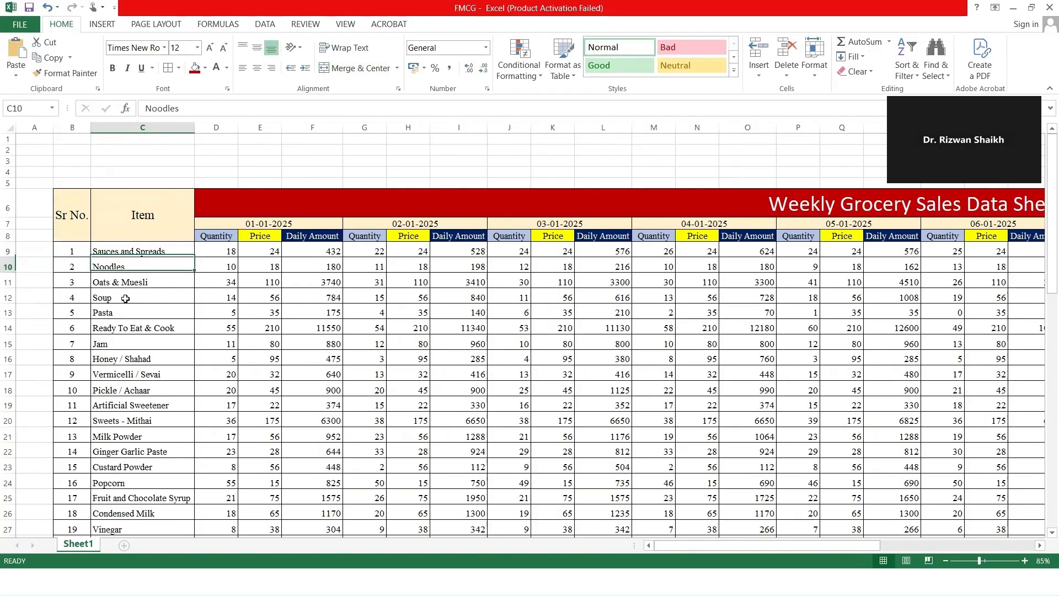
{"action": "key", "text": "Down"}
{"action": "key", "text": "Down"}
{"action": "key", "text": "Up"}
{"action": "key", "text": "Up"}
{"action": "key", "text": "Up"}
{"action": "key", "text": "Up"}
{"action": "key", "text": "Up"}
{"action": "key", "text": "Up"}
{"action": "key", "text": "Up"}
{"action": "key", "text": "Up"}
{"action": "key", "text": "Up"}
{"action": "key", "text": "Up"}
{"action": "key", "text": "Up"}
{"action": "key", "text": "Up"}
{"action": "key", "text": "Up"}
{"action": "key", "text": "Up"}
{"action": "key", "text": "Up"}
{"action": "key", "text": "Up"}
{"action": "key", "text": "Up"}
{"action": "key", "text": "Up"}
{"action": "key", "text": "Up"}
{"action": "key", "text": "Up"}
{"action": "key", "text": "Up"}
{"action": "key", "text": "Up"}
{"action": "key", "text": "Up"}
{"action": "key", "text": "Up"}
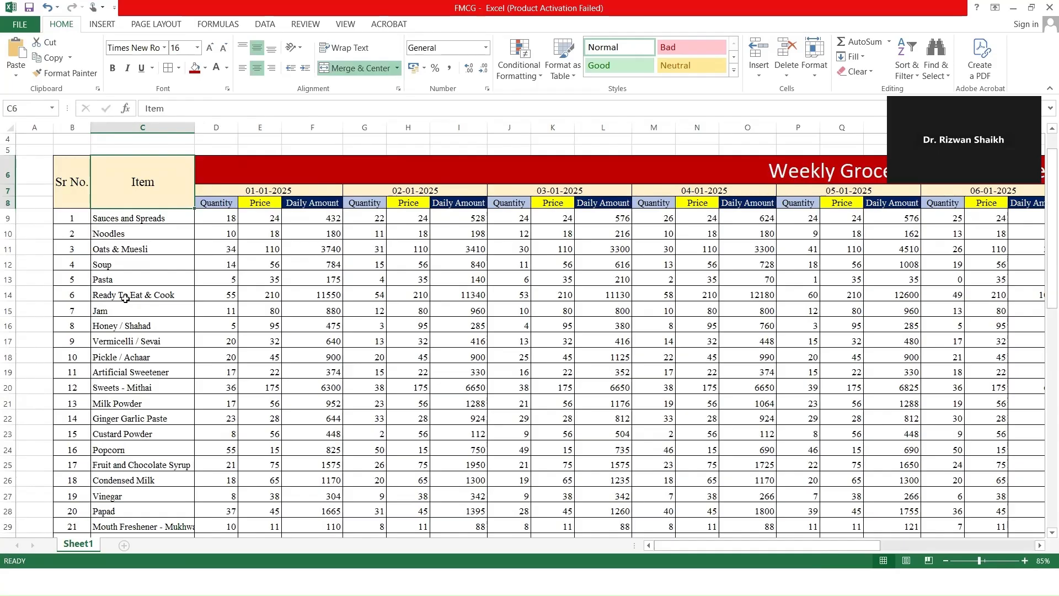
Examine the quantity, price and daily amount figures for Sauces and Spreads under the first dates.
{"action": "key", "text": "Right"}
{"action": "key", "text": "Up"}
{"action": "key", "text": "Down"}
{"action": "key", "text": "Down"}
{"action": "scroll", "coordinate": [127, 303], "scroll_direction": "up", "scroll_amount": 4, "text": "ctrl"}
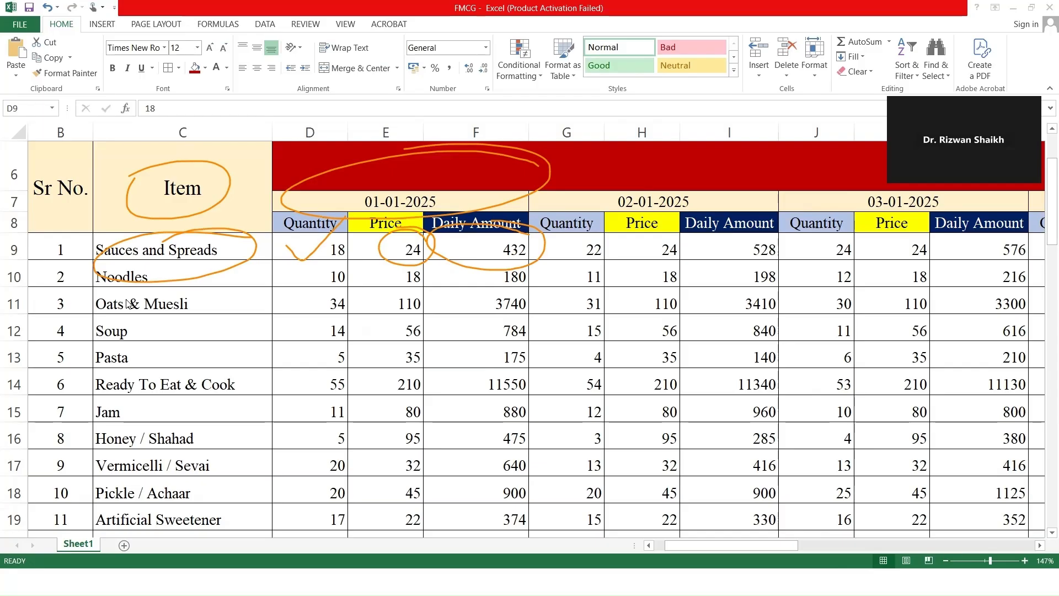
{"action": "left_click_drag", "start_coordinate": [605, 215], "coordinate": [671, 173]}
{"action": "left_click_drag", "start_coordinate": [847, 206], "coordinate": [908, 182]}
{"action": "left_click", "coordinate": [128, 303]}
{"action": "left_click_drag", "start_coordinate": [206, 337], "coordinate": [330, 382]}
{"action": "scroll", "coordinate": [128, 304], "scroll_direction": "down", "scroll_amount": 3}
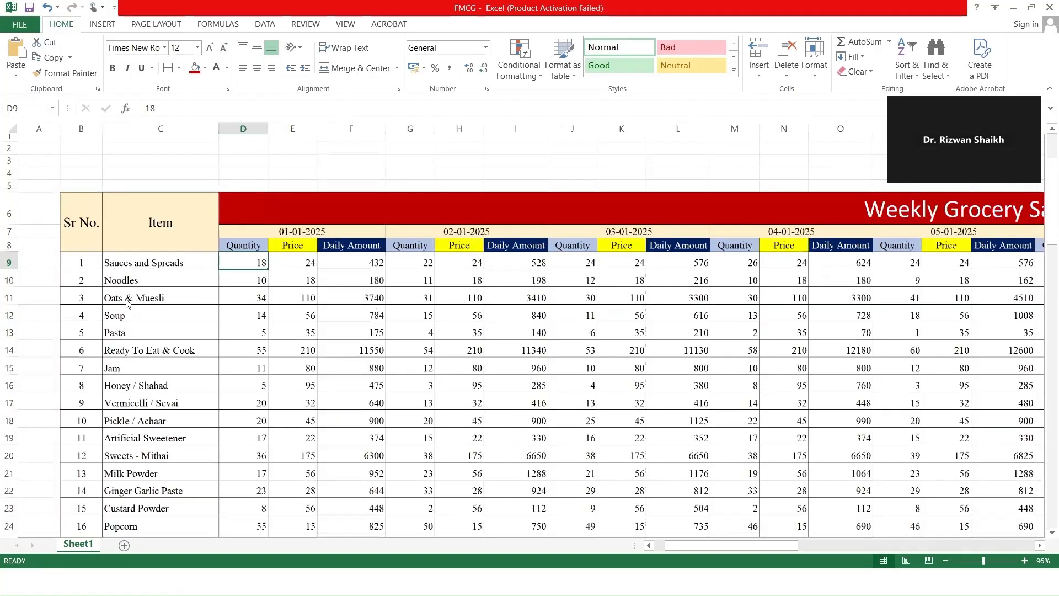
Review the daily sales blocks across the sheet through 10-01-2025, returning to the Item column.
{"action": "scroll", "coordinate": [128, 303], "scroll_direction": "right", "scroll_amount": 3}
{"action": "scroll", "coordinate": [128, 304], "scroll_direction": "right", "scroll_amount": 3}
{"action": "scroll", "coordinate": [129, 304], "scroll_direction": "up", "scroll_amount": 1}
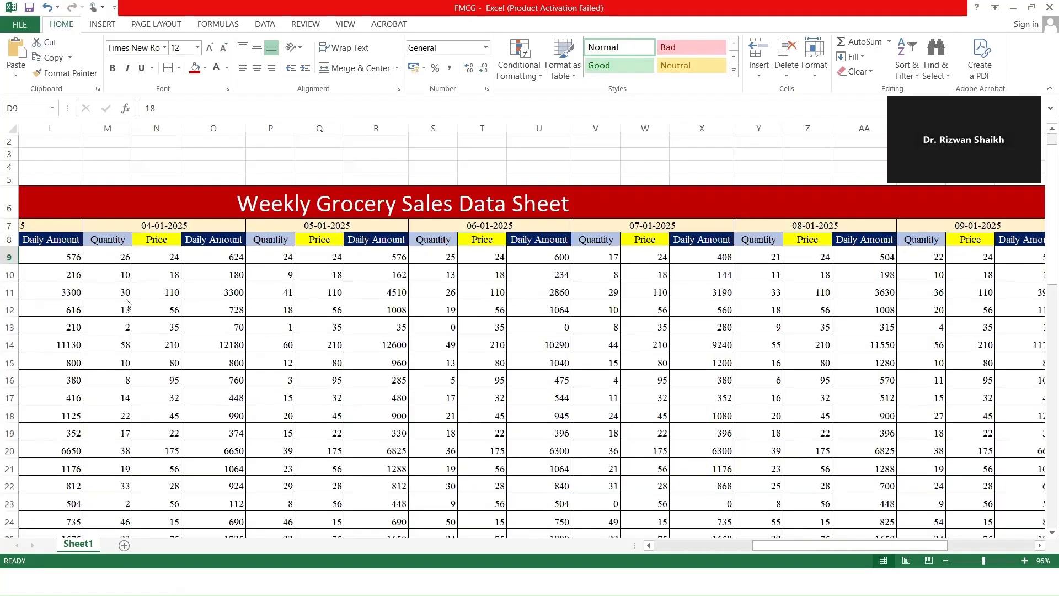
{"action": "scroll", "coordinate": [126, 303], "scroll_direction": "right", "scroll_amount": 5}
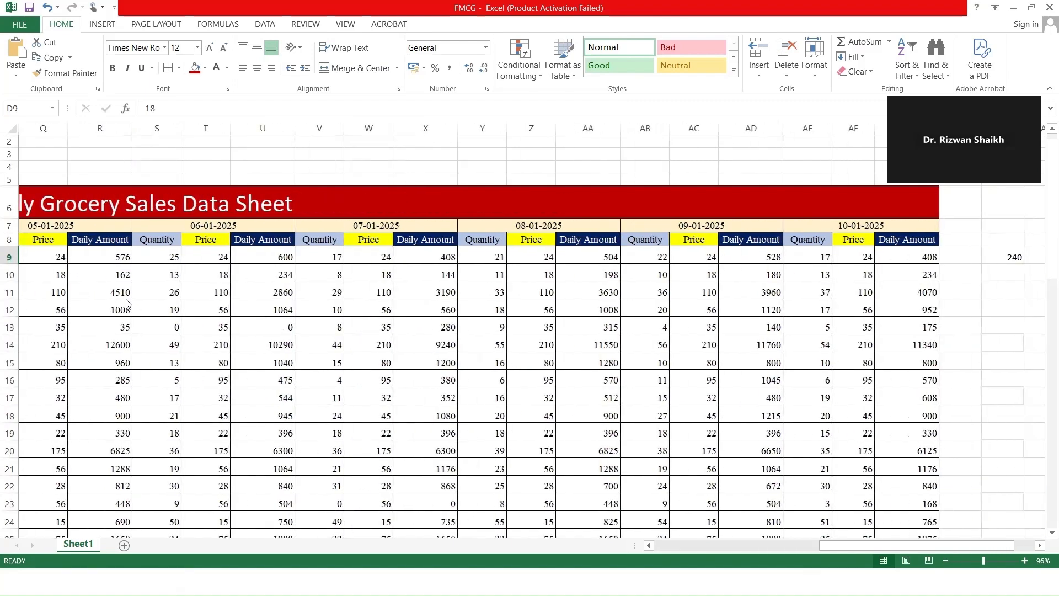
{"action": "scroll", "coordinate": [127, 304], "scroll_direction": "left", "scroll_amount": 1}
{"action": "scroll", "coordinate": [127, 304], "scroll_direction": "left", "scroll_amount": 5}
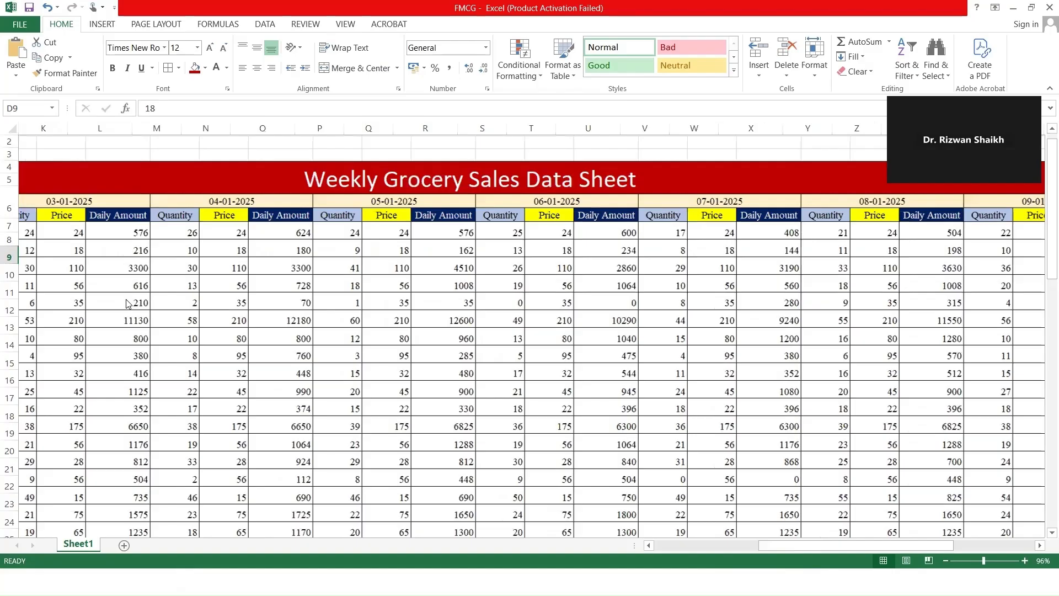
{"action": "scroll", "coordinate": [126, 304], "scroll_direction": "left", "scroll_amount": 3}
{"action": "scroll", "coordinate": [127, 304], "scroll_direction": "down", "scroll_amount": 4}
{"action": "scroll", "coordinate": [126, 304], "scroll_direction": "left", "scroll_amount": 2}
{"action": "scroll", "coordinate": [126, 303], "scroll_direction": "up", "scroll_amount": 4}
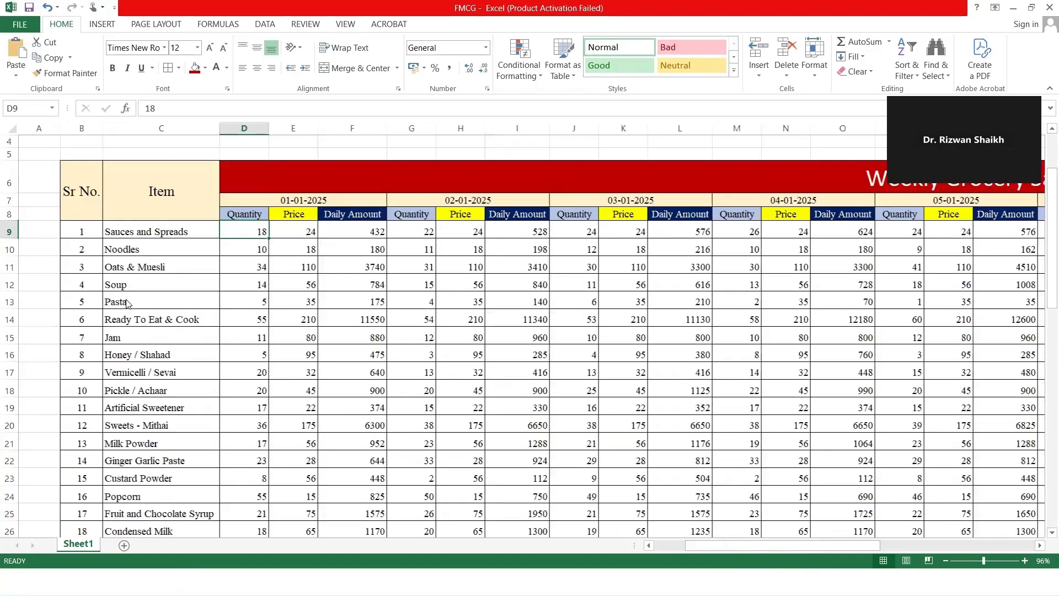
Examine the lower item rows and their daily sales figures across to the last date block.
{"action": "scroll", "coordinate": [126, 304], "scroll_direction": "down", "scroll_amount": 2}
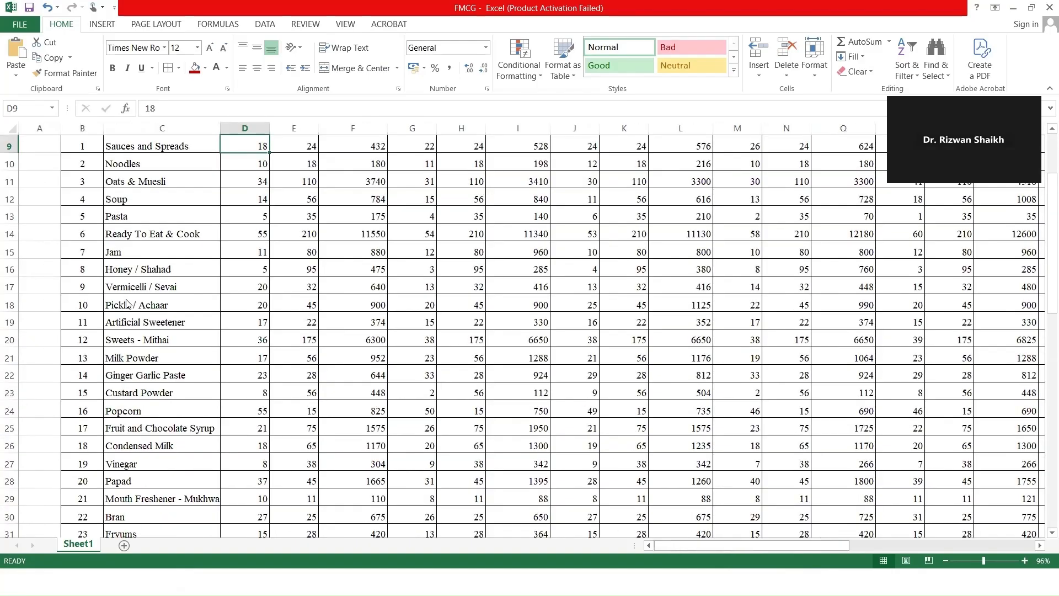
{"action": "scroll", "coordinate": [126, 303], "scroll_direction": "up", "scroll_amount": 1}
{"action": "scroll", "coordinate": [127, 303], "scroll_direction": "right", "scroll_amount": 1}
{"action": "scroll", "coordinate": [126, 303], "scroll_direction": "right", "scroll_amount": 2}
{"action": "scroll", "coordinate": [126, 303], "scroll_direction": "up", "scroll_amount": 1}
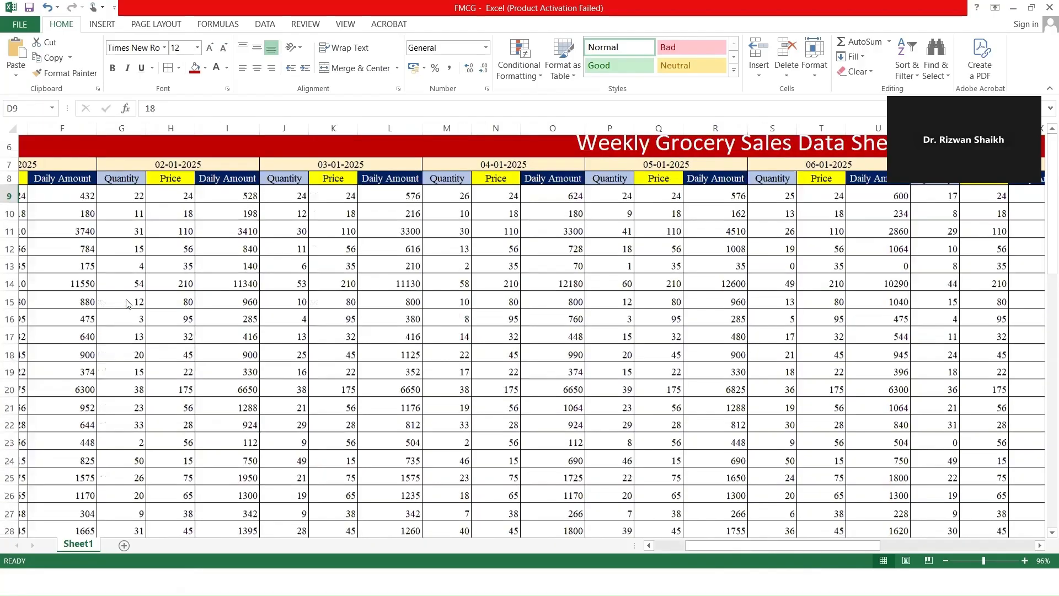
{"action": "scroll", "coordinate": [127, 302], "scroll_direction": "right", "scroll_amount": 2}
{"action": "scroll", "coordinate": [127, 303], "scroll_direction": "down", "scroll_amount": 1}
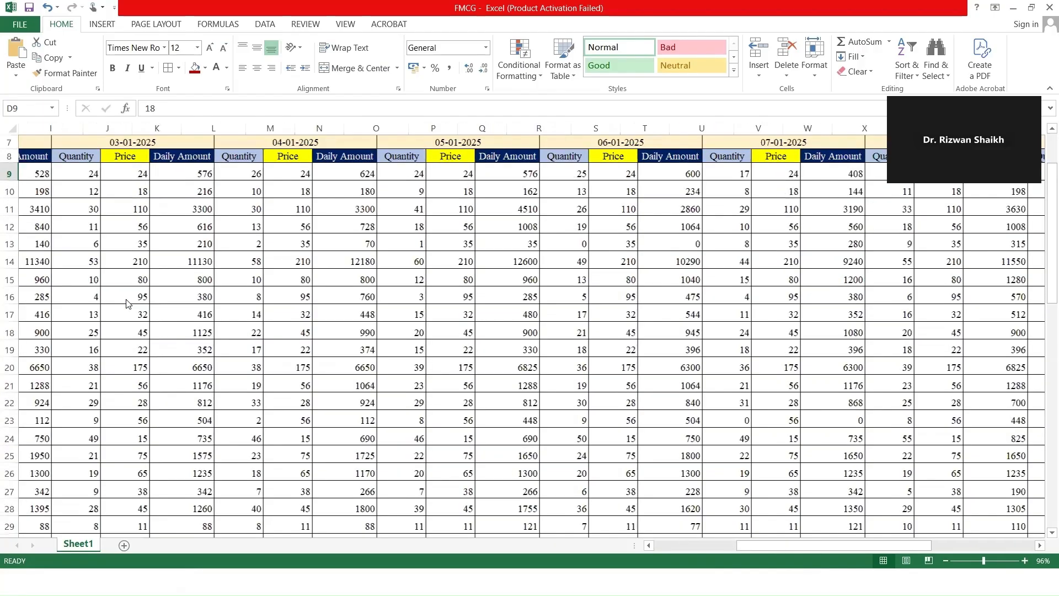
{"action": "scroll", "coordinate": [126, 303], "scroll_direction": "right", "scroll_amount": 3}
{"action": "scroll", "coordinate": [126, 303], "scroll_direction": "right", "scroll_amount": 3}
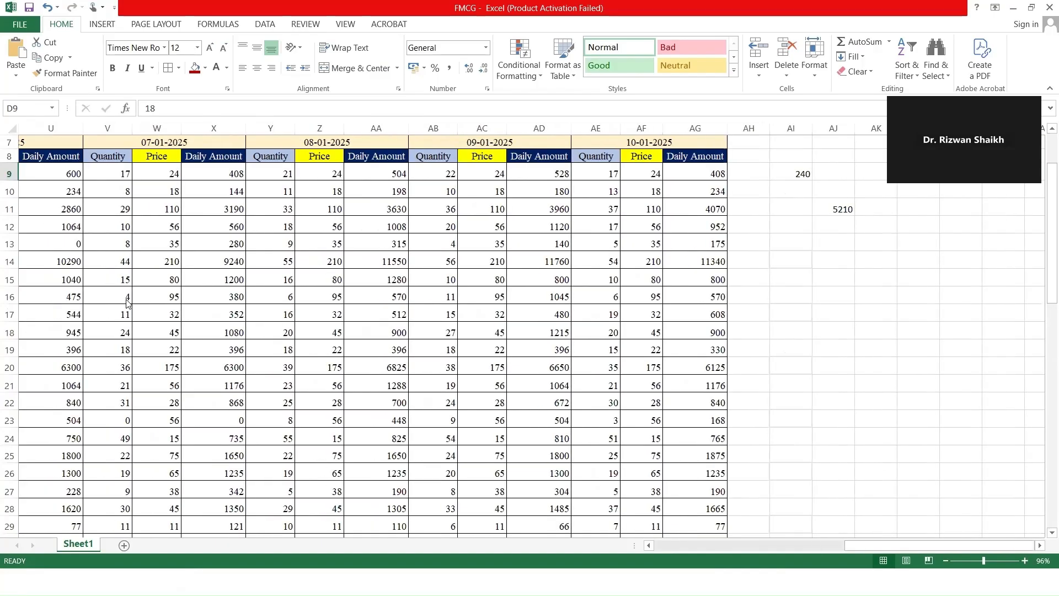
Switch to the slide with the Excel Formulae agenda, review it, and return to the FMCG workbook in Excel.
{"action": "key", "text": "alt+Tab"}
{"action": "key", "text": "Tab"}
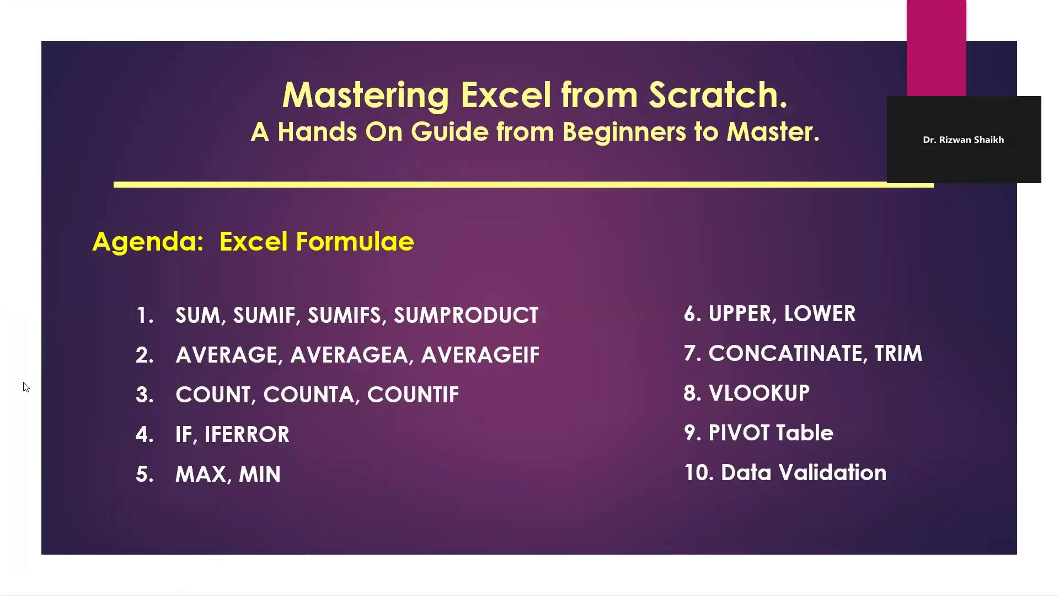
{"action": "key", "text": "alt+Tab"}
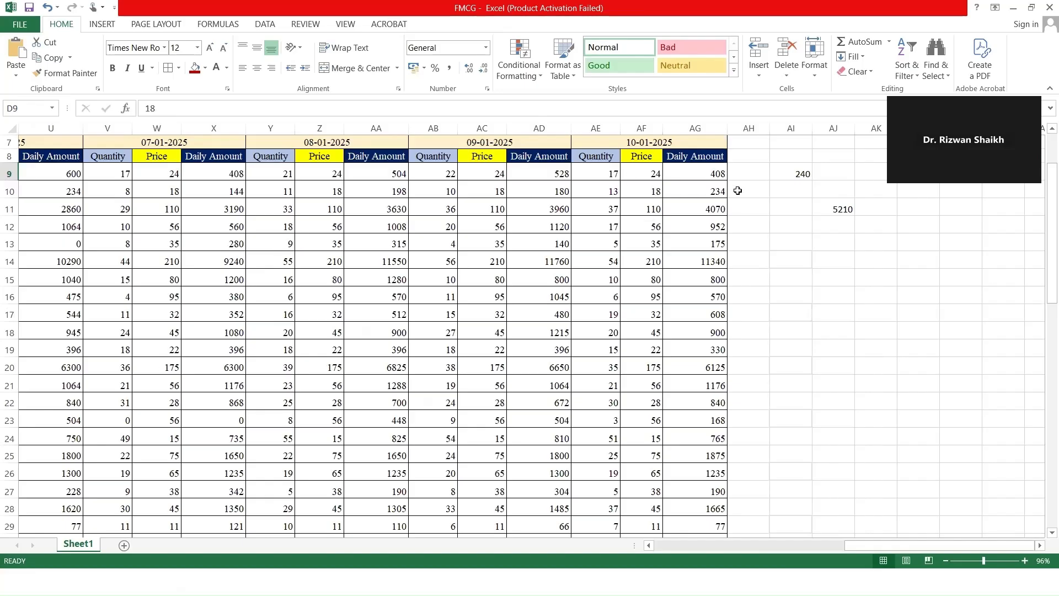
Begin a SUM formula in cell AH9, just after the 10-01-2025 daily amount.
{"action": "left_click", "coordinate": [758, 173]}
{"action": "type", "text": "="}
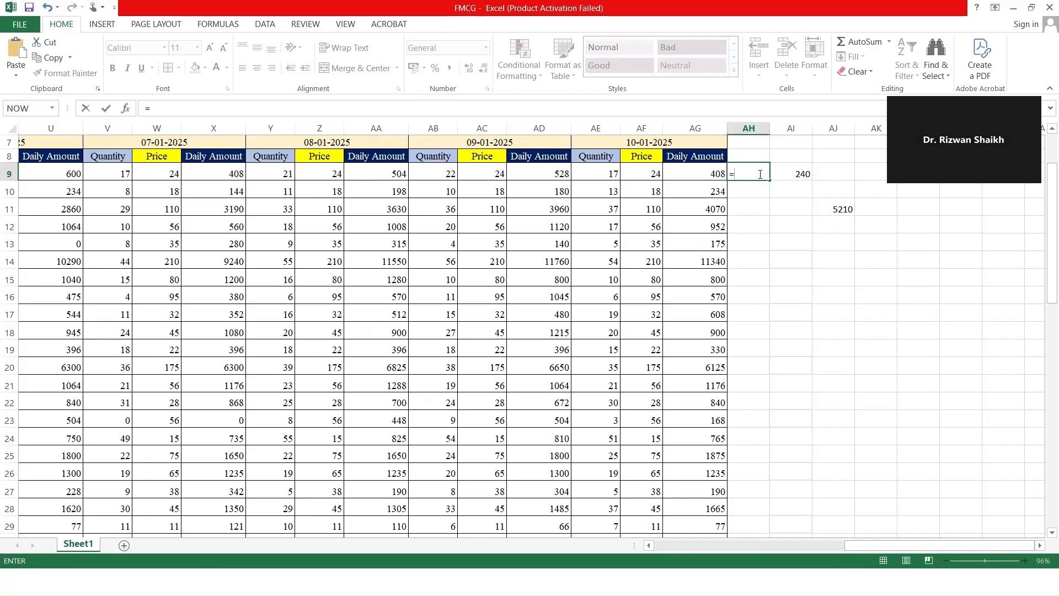
{"action": "type", "text": "sum"}
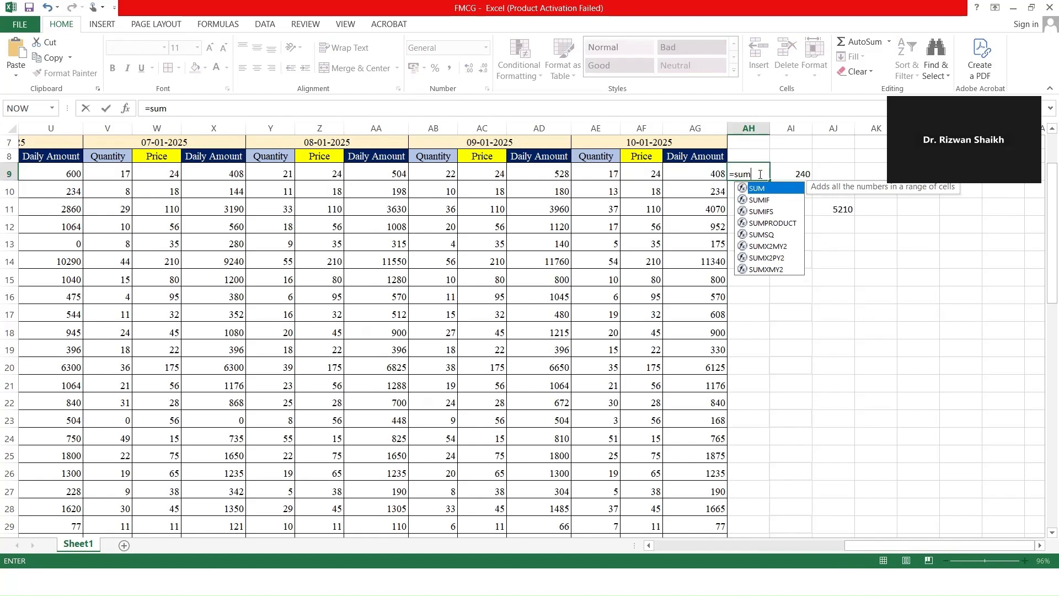
{"action": "key", "text": "Tab"}
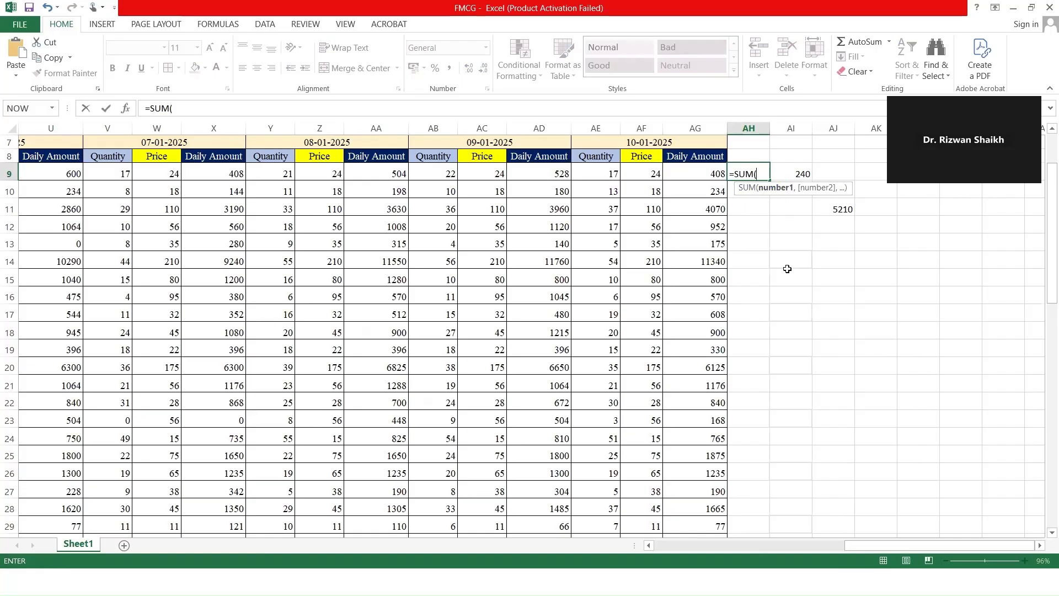
{"action": "scroll", "coordinate": [787, 268], "scroll_direction": "up", "scroll_amount": 1}
{"action": "scroll", "coordinate": [787, 268], "scroll_direction": "down", "scroll_amount": 1}
{"action": "scroll", "coordinate": [787, 269], "scroll_direction": "left", "scroll_amount": 1}
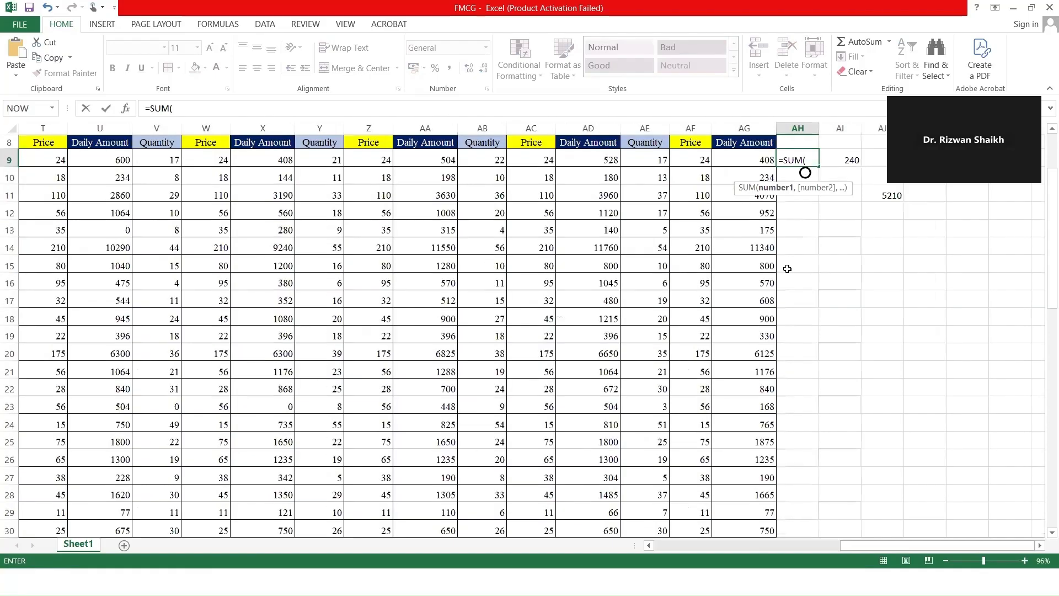
{"action": "scroll", "coordinate": [786, 269], "scroll_direction": "right", "scroll_amount": 1}
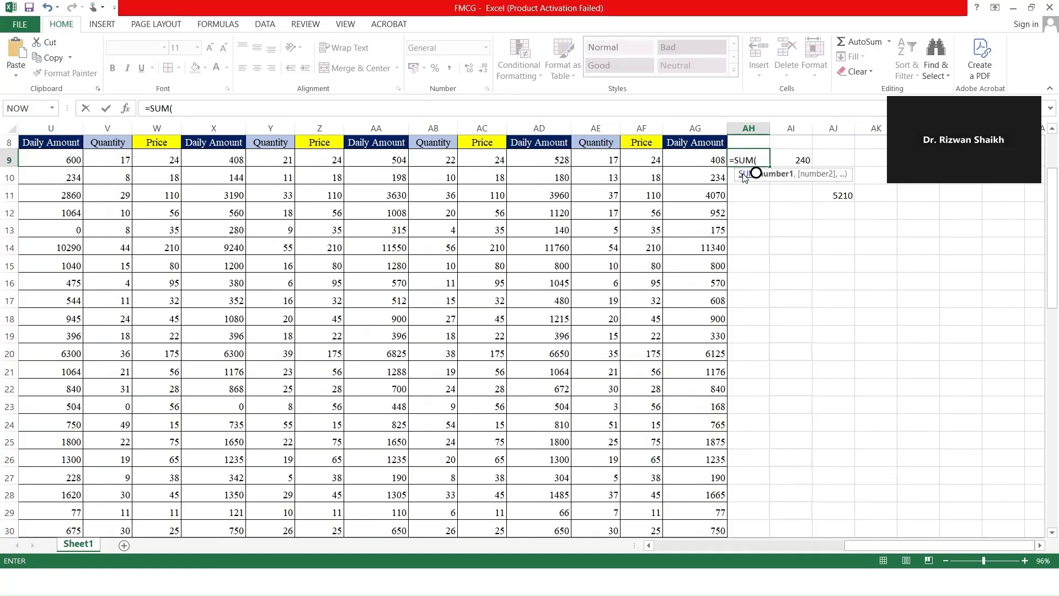
Open the help article for the SUM function, review its single-range and two-range examples, and close it.
{"action": "left_click", "coordinate": [744, 174]}
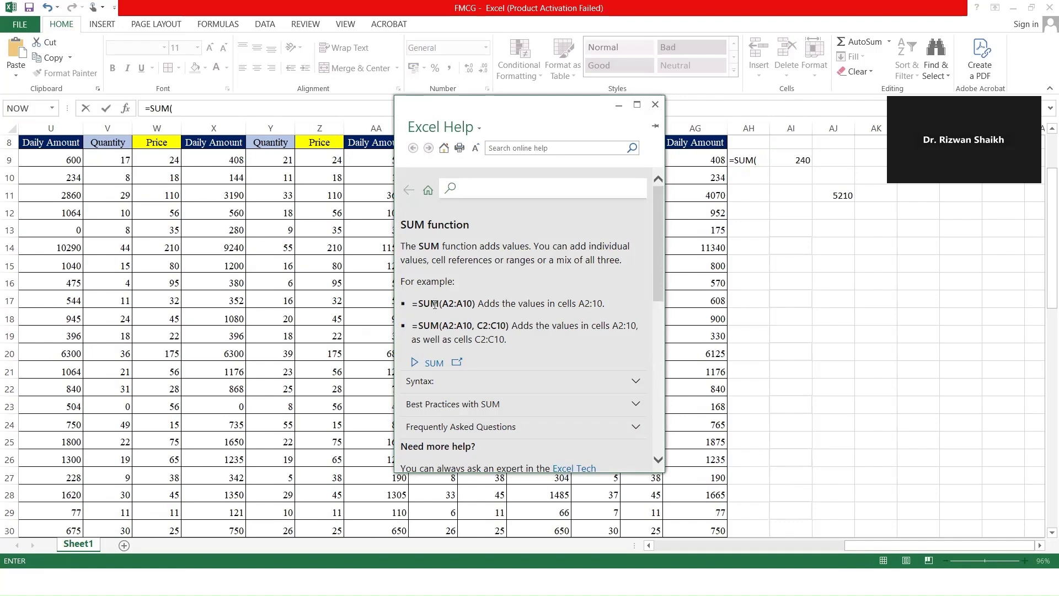
{"action": "left_click_drag", "start_coordinate": [418, 303], "coordinate": [473, 304]}
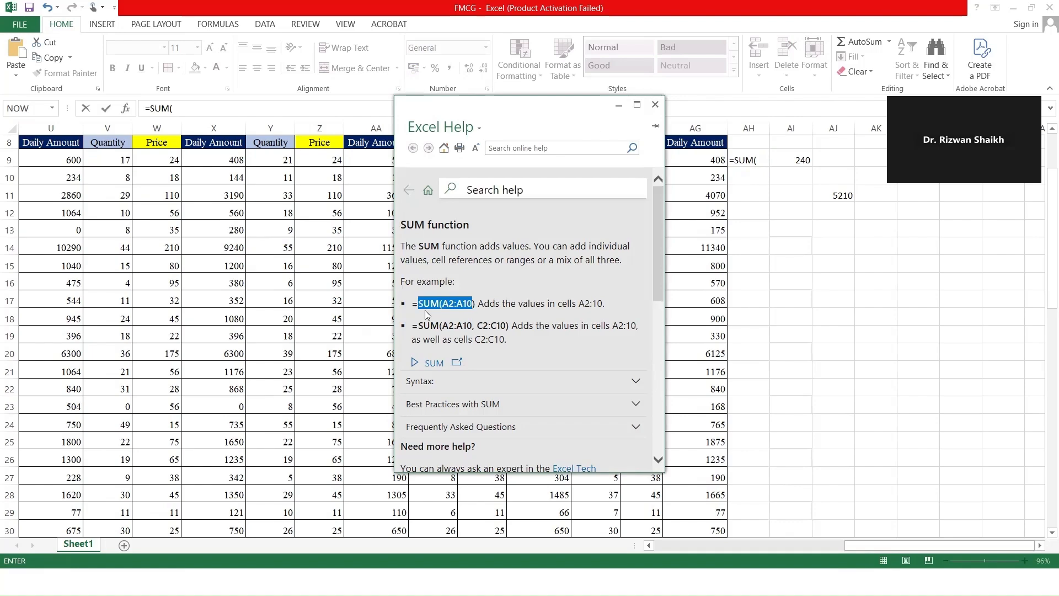
{"action": "left_click_drag", "start_coordinate": [418, 326], "coordinate": [489, 325]}
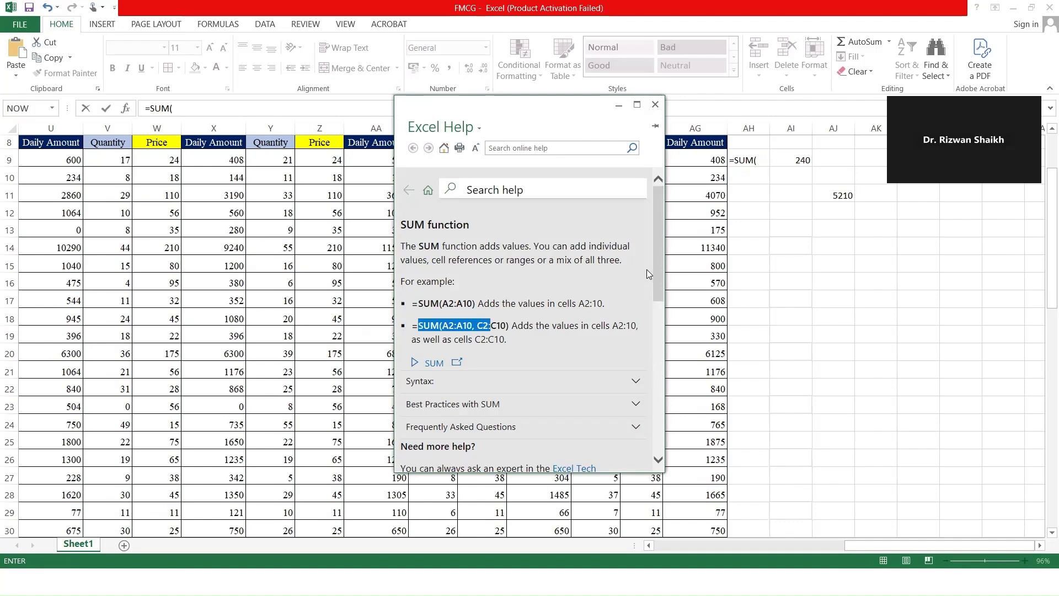
{"action": "left_click_drag", "start_coordinate": [659, 252], "coordinate": [630, 226]}
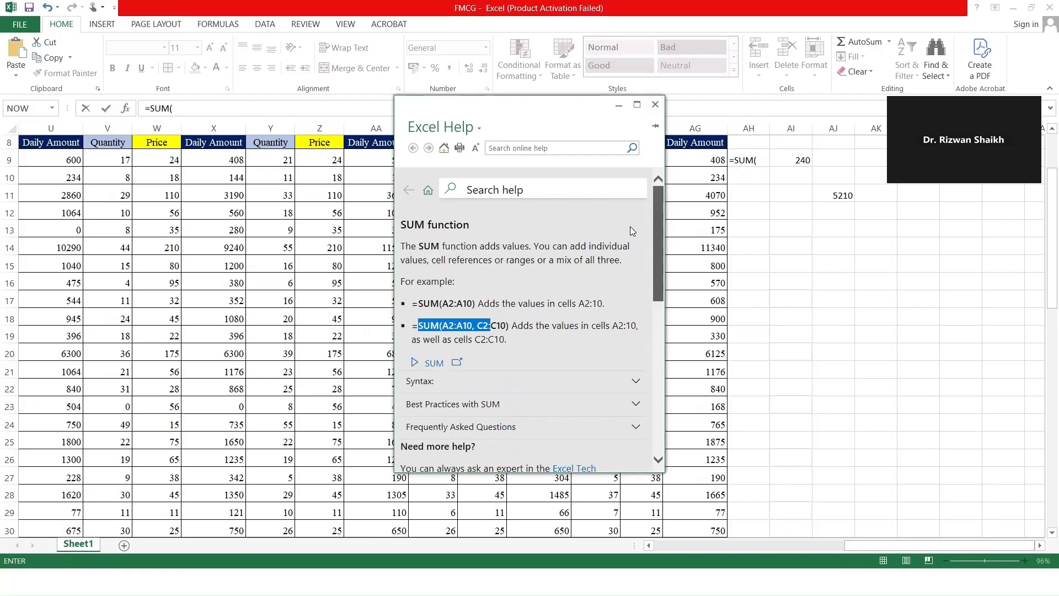
{"action": "left_click", "coordinate": [656, 105]}
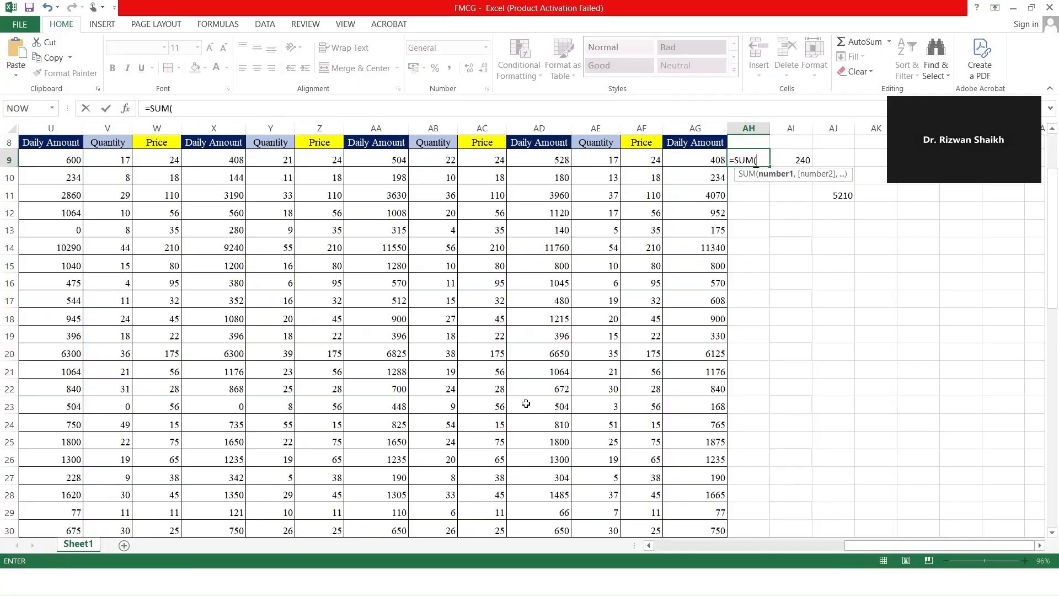
{"action": "left_click_drag", "start_coordinate": [964, 543], "coordinate": [962, 544]}
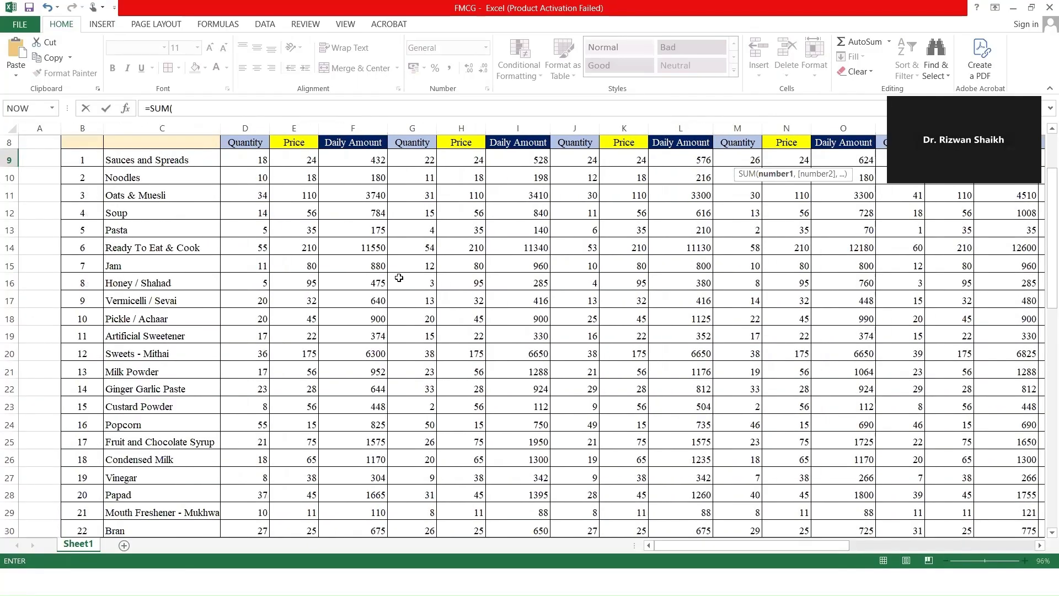
{"action": "key", "text": "ctrl+BackSpace"}
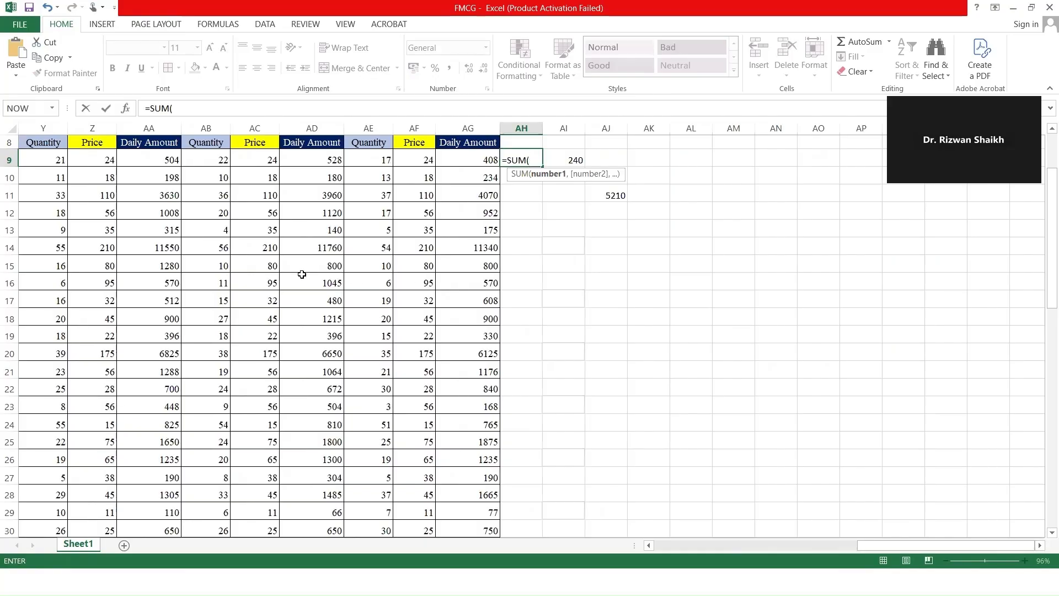
{"action": "scroll", "coordinate": [316, 258], "scroll_direction": "left", "scroll_amount": 1}
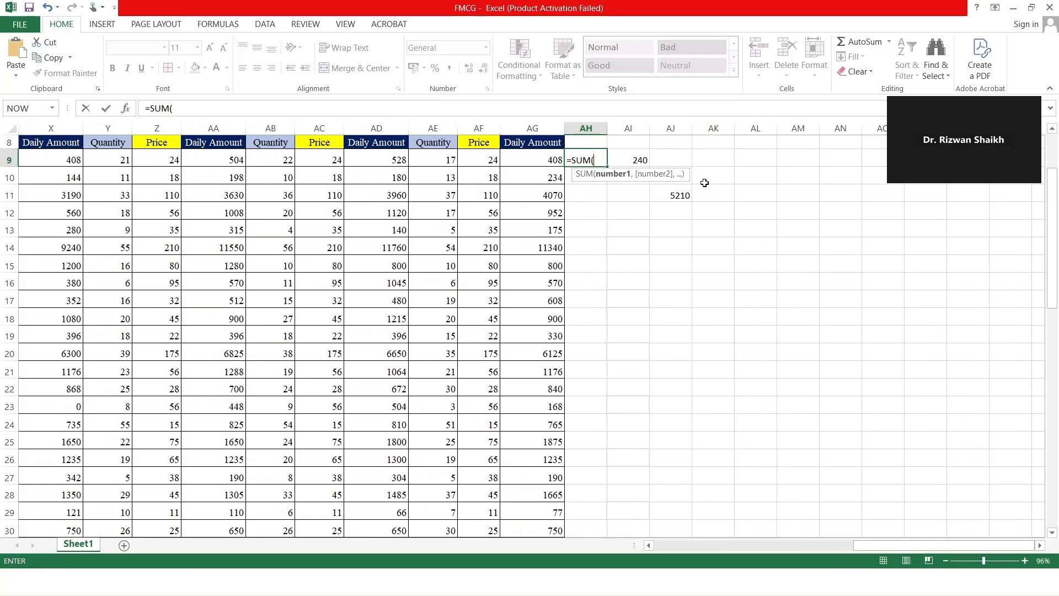
{"action": "key", "text": "Escape"}
Discard the unfinished formula in AH9 and total the Sauces and Spreads row there with =SUM(D9:AG9).
{"action": "scroll", "coordinate": [352, 219], "scroll_direction": "down", "scroll_amount": 1}
{"action": "scroll", "coordinate": [346, 208], "scroll_direction": "up", "scroll_amount": 1}
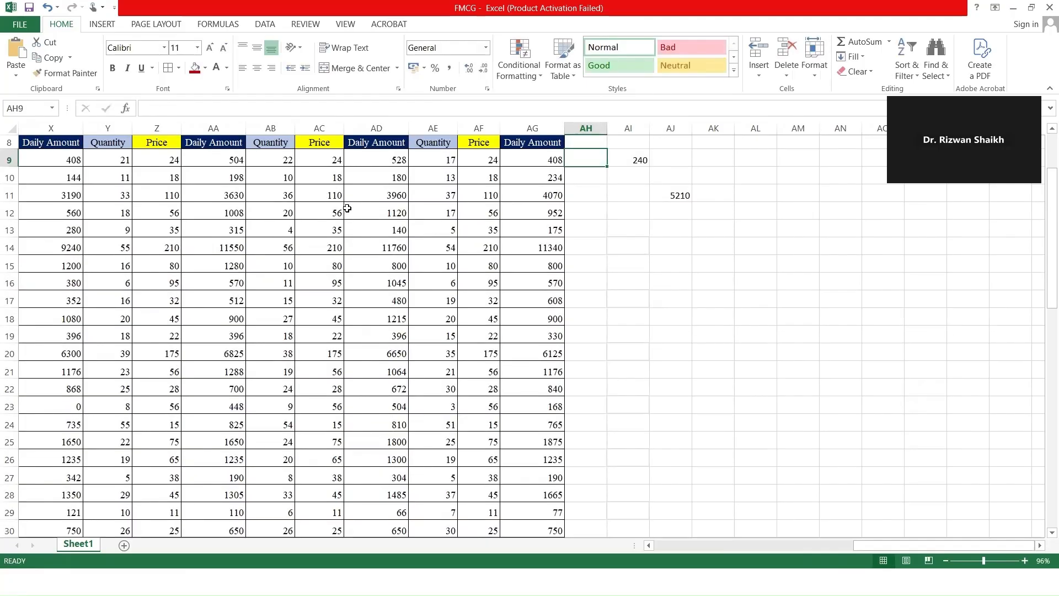
{"action": "scroll", "coordinate": [347, 207], "scroll_direction": "down", "scroll_amount": 1}
{"action": "scroll", "coordinate": [350, 212], "scroll_direction": "down", "scroll_amount": 2}
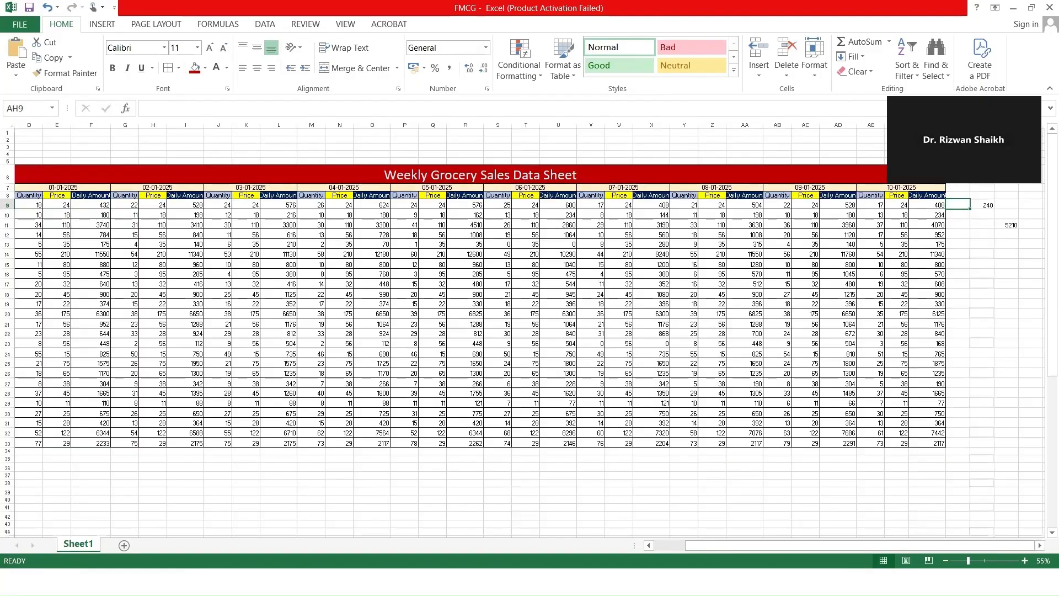
{"action": "mouse_move", "coordinate": [975, 547]}
{"action": "left_mouse_down"}
{"action": "mouse_move", "coordinate": [935, 546]}
{"action": "mouse_move", "coordinate": [955, 546]}
{"action": "left_mouse_up"}
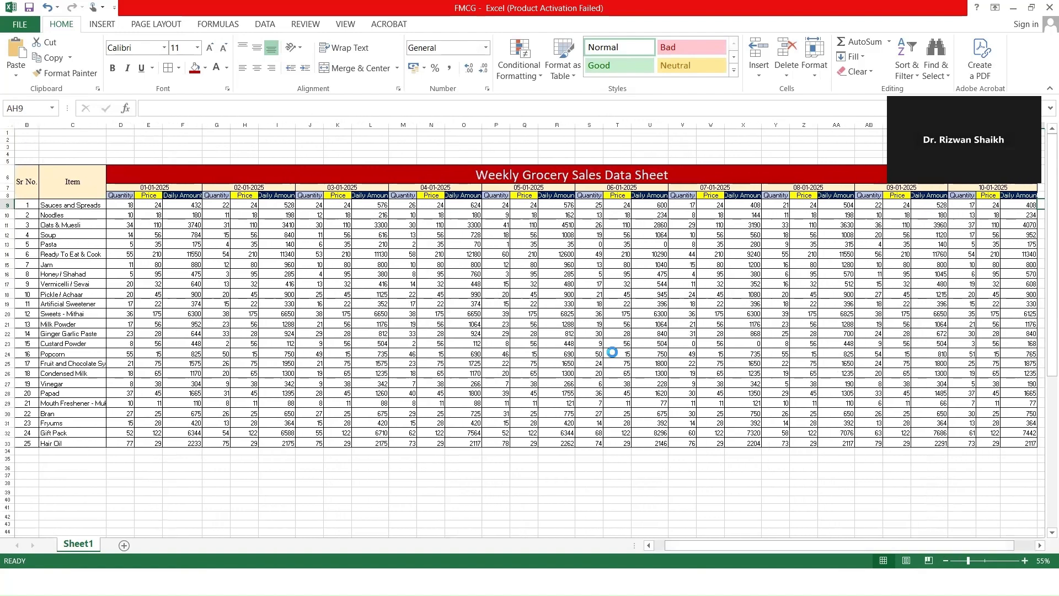
{"action": "scroll", "coordinate": [613, 352], "scroll_direction": "down", "scroll_amount": 1}
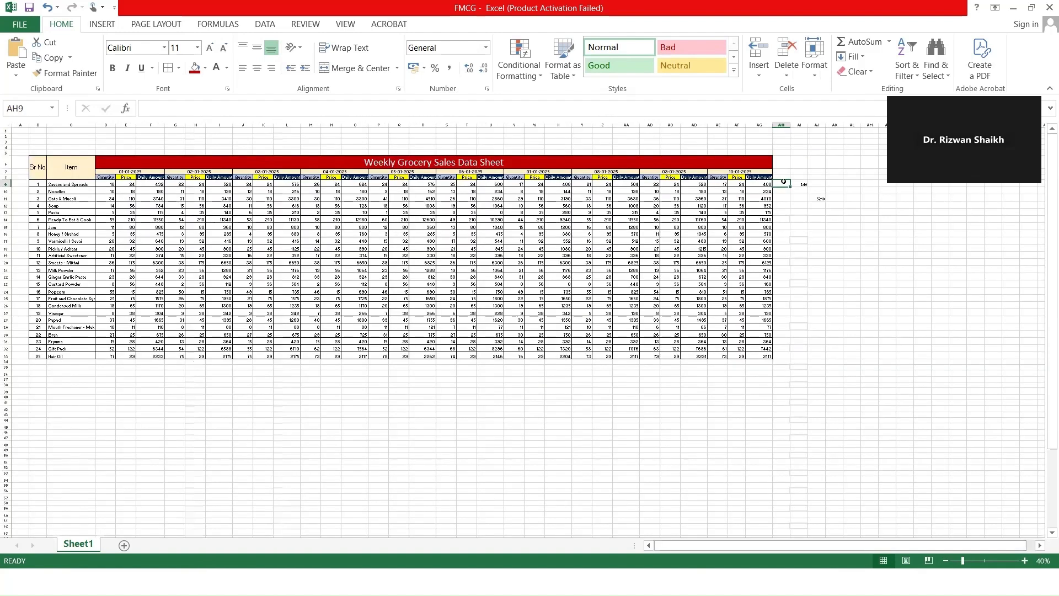
{"action": "key", "text": "ctrl+Up"}
{"action": "left_click", "coordinate": [783, 182]}
{"action": "double_click", "coordinate": [783, 183]}
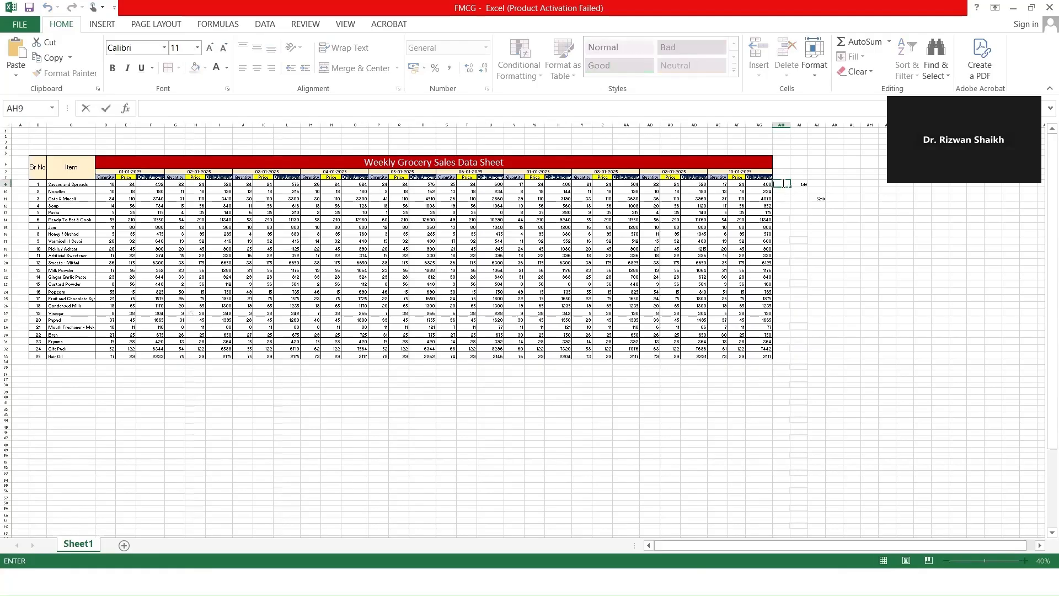
{"action": "type", "text": "=sum"}
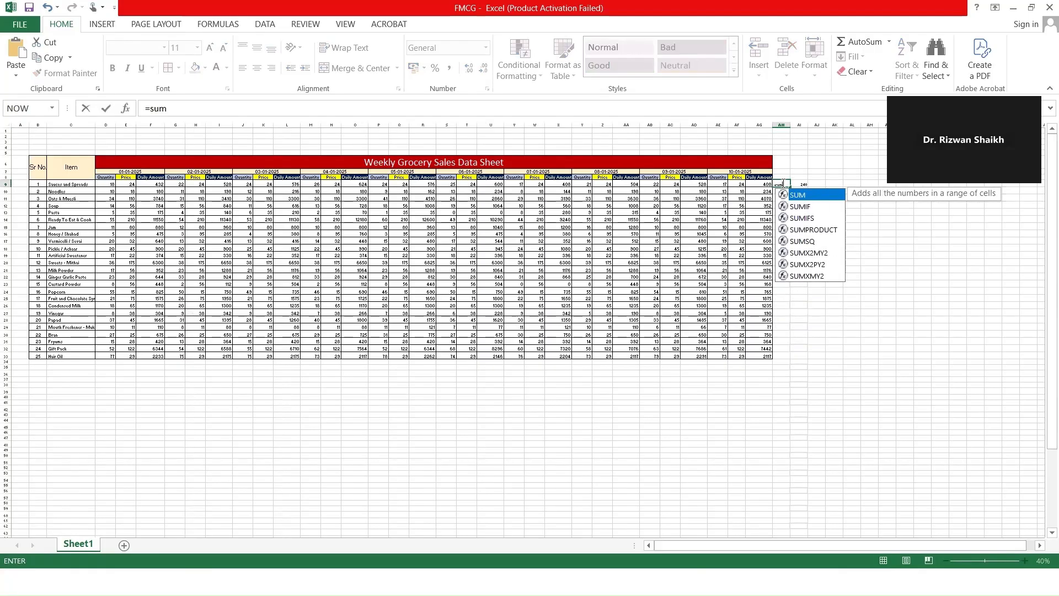
{"action": "double_click", "coordinate": [814, 195]}
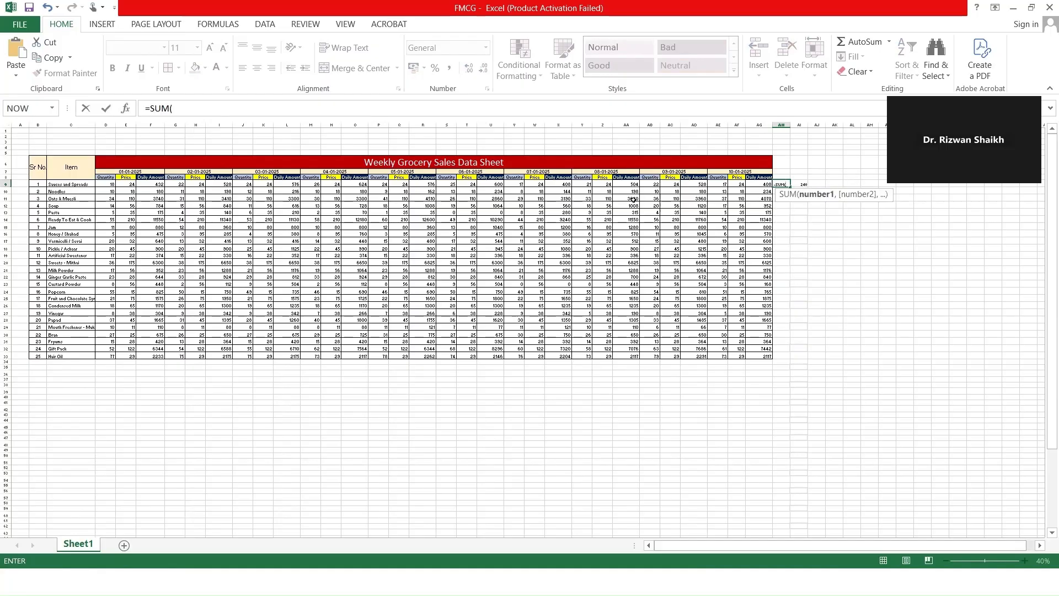
{"action": "left_click", "coordinate": [105, 184]}
{"action": "key", "text": "ctrl+shift+Right"}
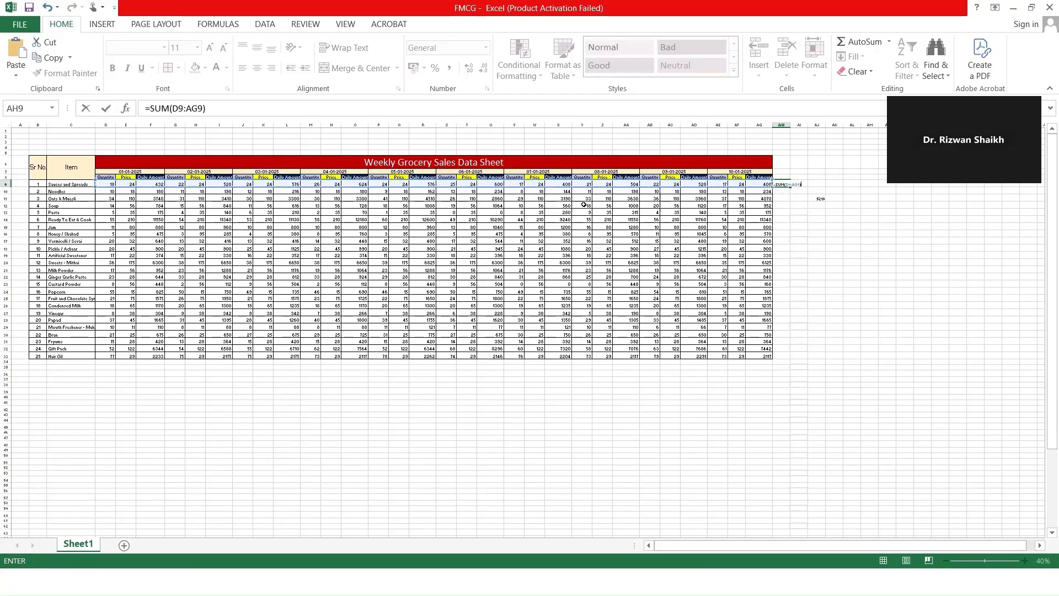
{"action": "key", "text": "Return"}
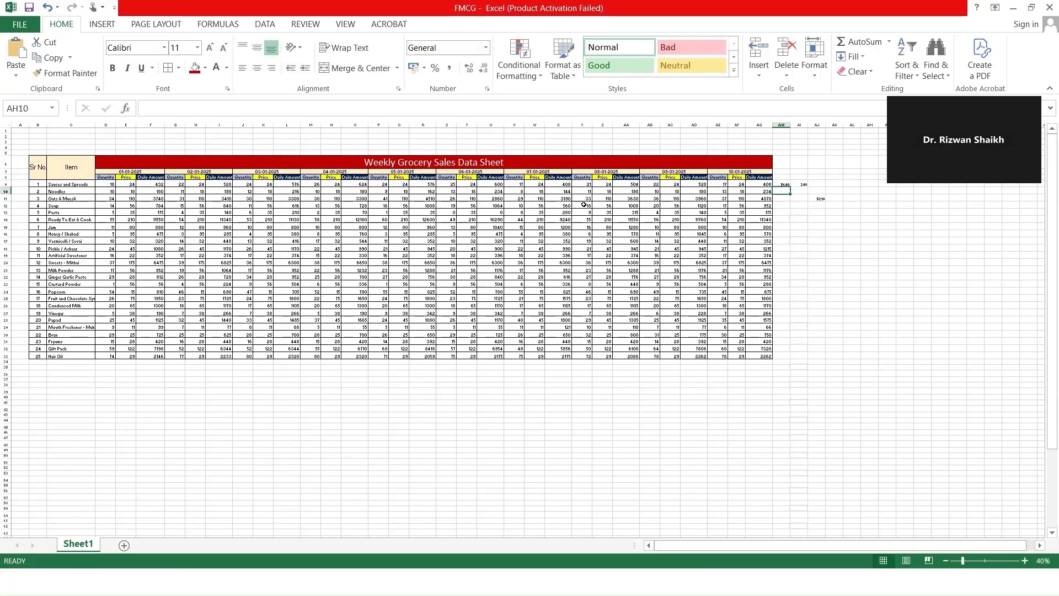
Examine the SUM formula in AH9 and the row 9 quantity, price and daily amount cells it covers.
{"action": "scroll", "coordinate": [583, 205], "scroll_direction": "up", "scroll_amount": 1}
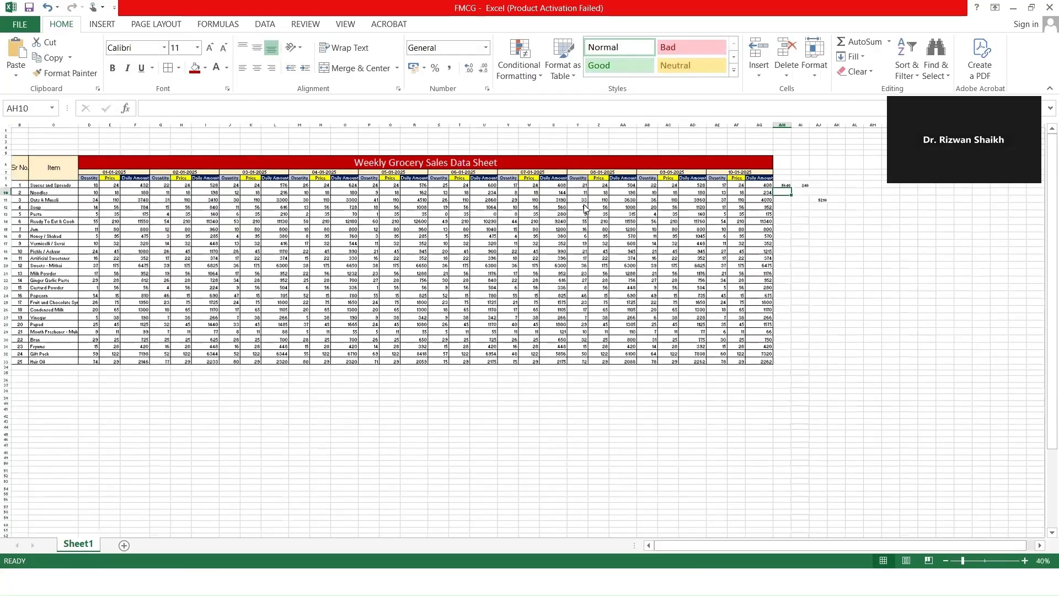
{"action": "scroll", "coordinate": [585, 208], "scroll_direction": "up", "scroll_amount": 4}
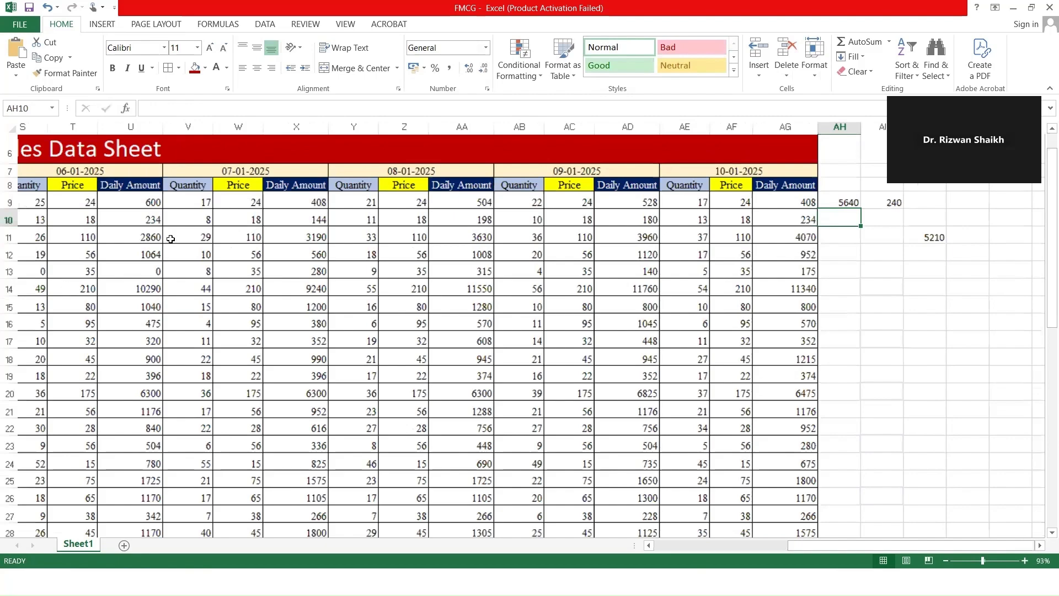
{"action": "scroll", "coordinate": [169, 239], "scroll_direction": "up", "scroll_amount": 2}
{"action": "left_click_drag", "start_coordinate": [876, 222], "coordinate": [877, 325]}
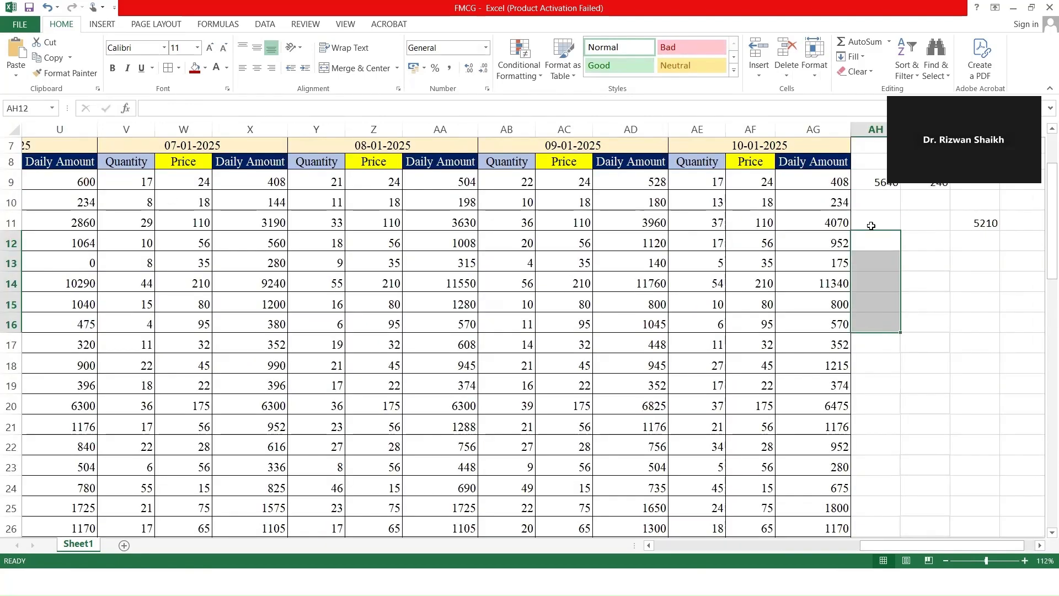
{"action": "left_click", "coordinate": [867, 187]}
{"action": "left_click_drag", "start_coordinate": [51, 182], "coordinate": [794, 200]}
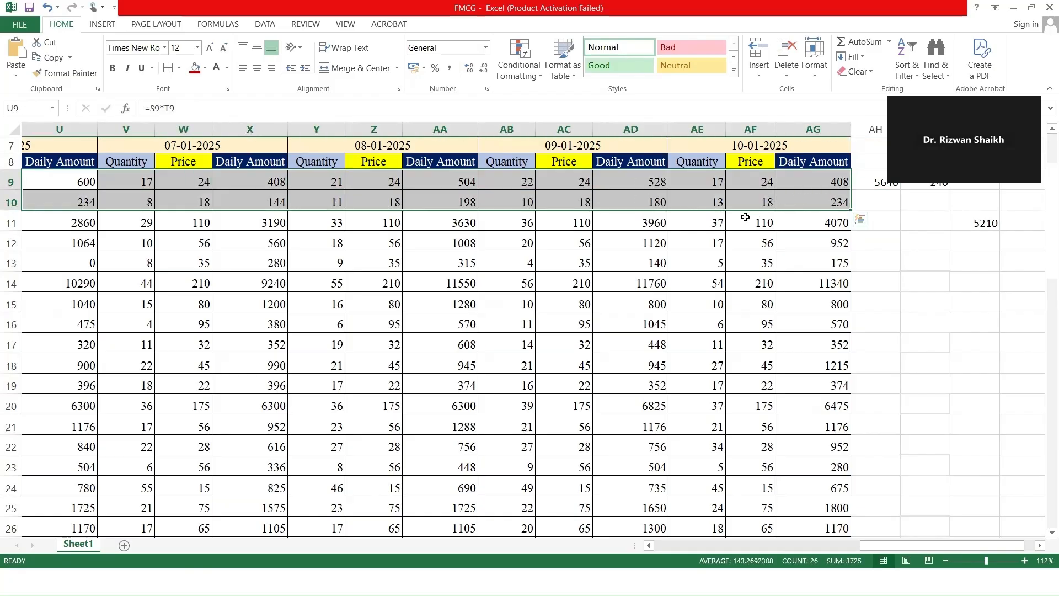
{"action": "left_click", "coordinate": [864, 178]}
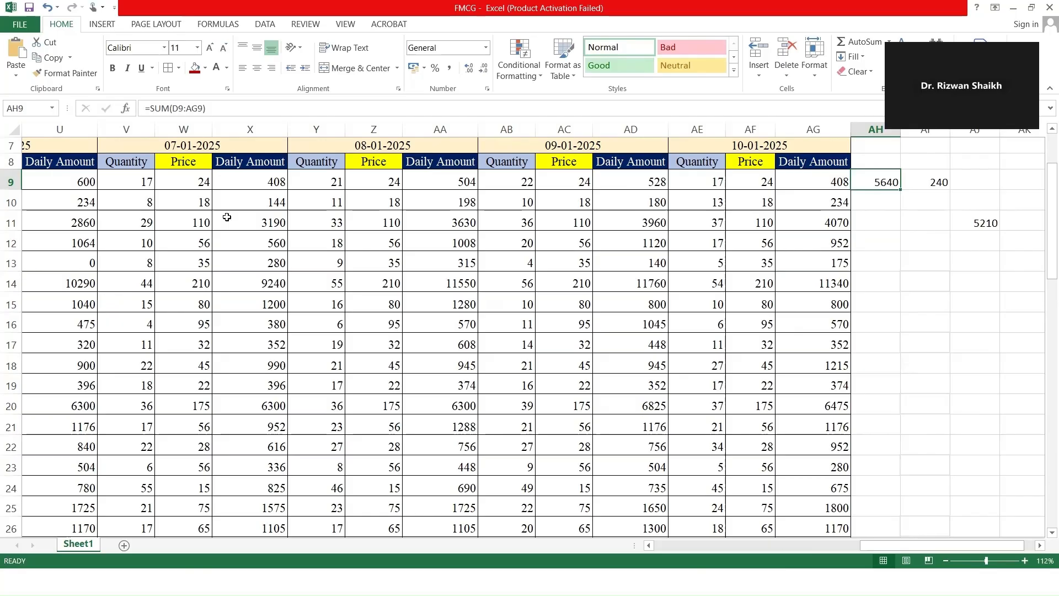
{"action": "left_click_drag", "start_coordinate": [68, 182], "coordinate": [257, 182]}
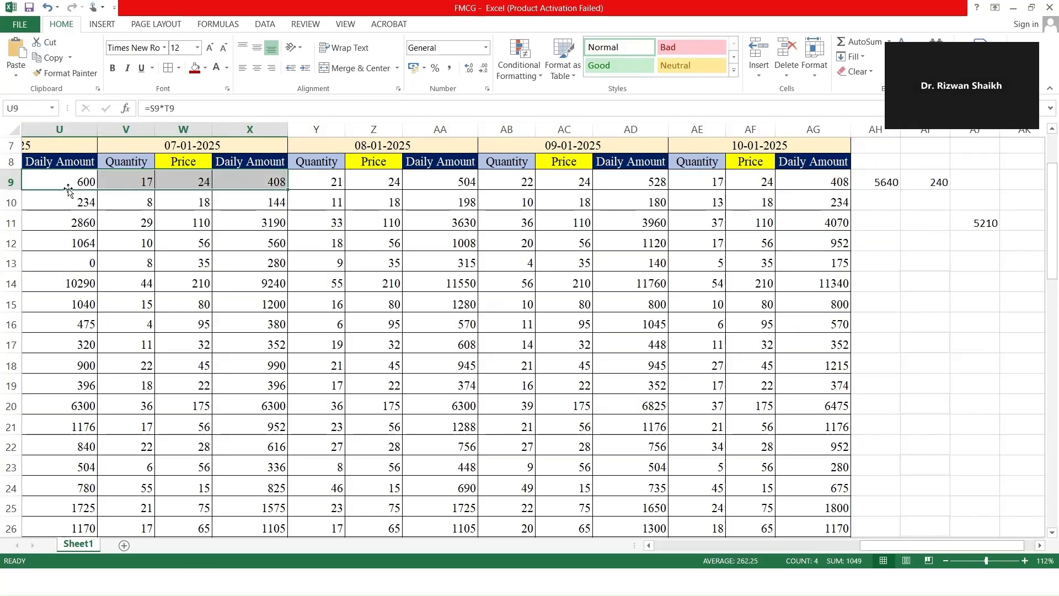
{"action": "left_click", "coordinate": [61, 181]}
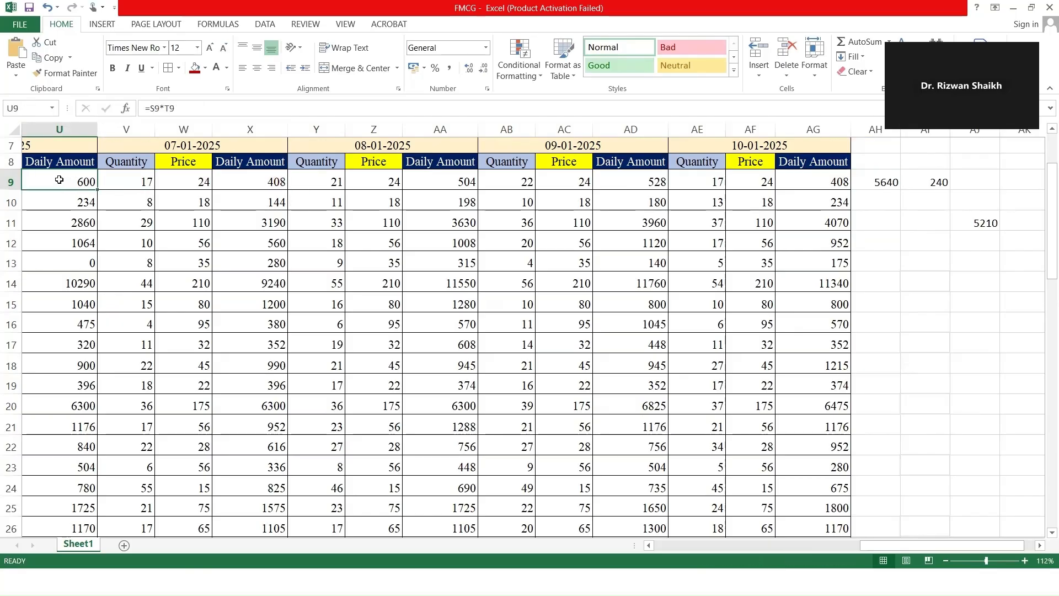
{"action": "left_click", "coordinate": [132, 185]}
{"action": "left_click", "coordinate": [182, 183]}
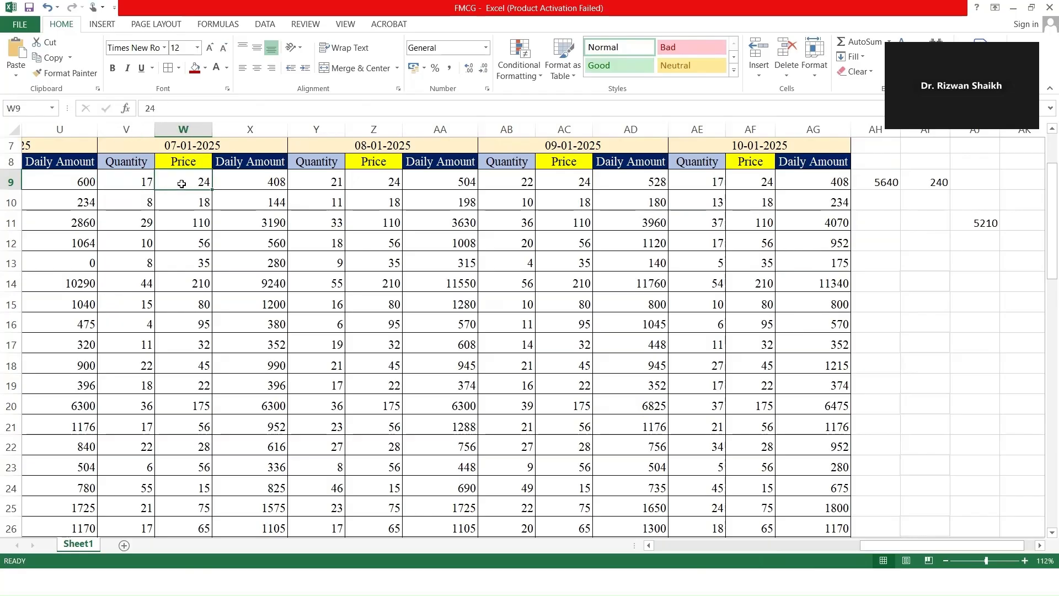
Start a SUM formula in cell AG34, directly below the 10-01-2025 daily amounts.
{"action": "key", "text": "ctrl+Down"}
{"action": "key", "text": "ctrl+Right"}
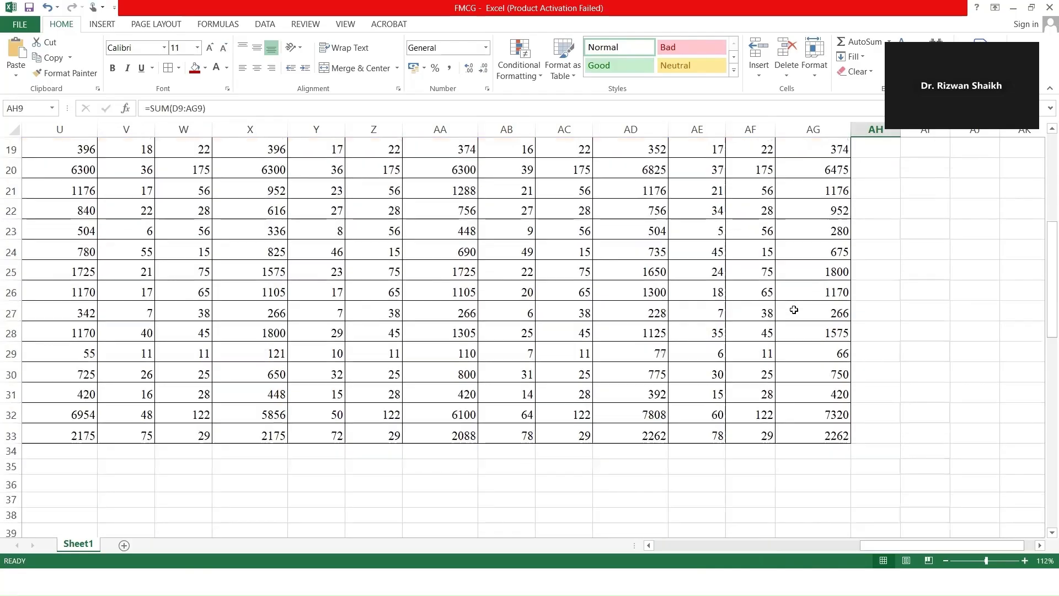
{"action": "left_click", "coordinate": [812, 456]}
{"action": "type", "text": "="}
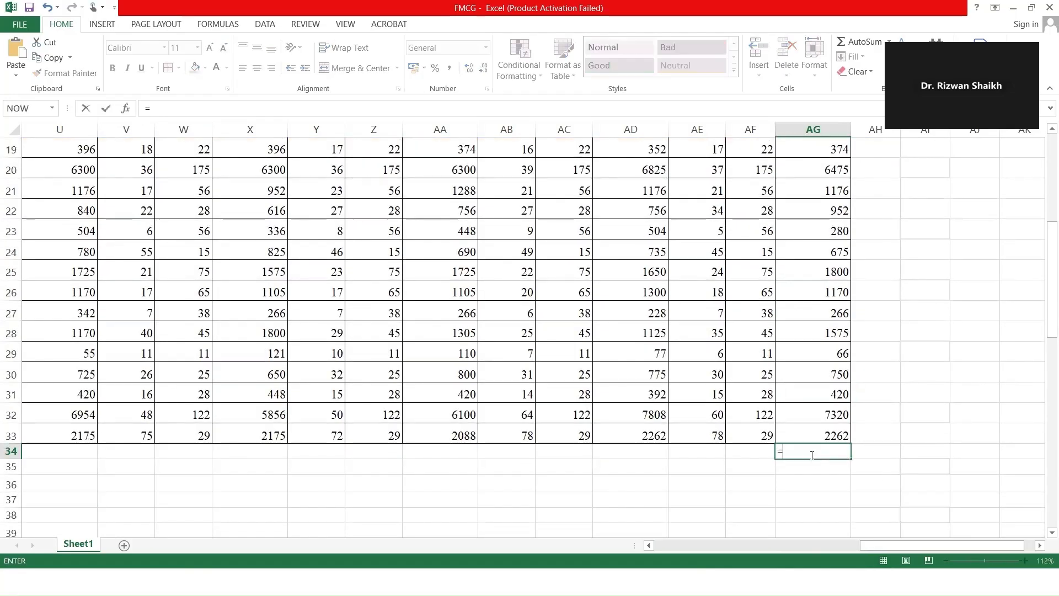
{"action": "type", "text": "m"}
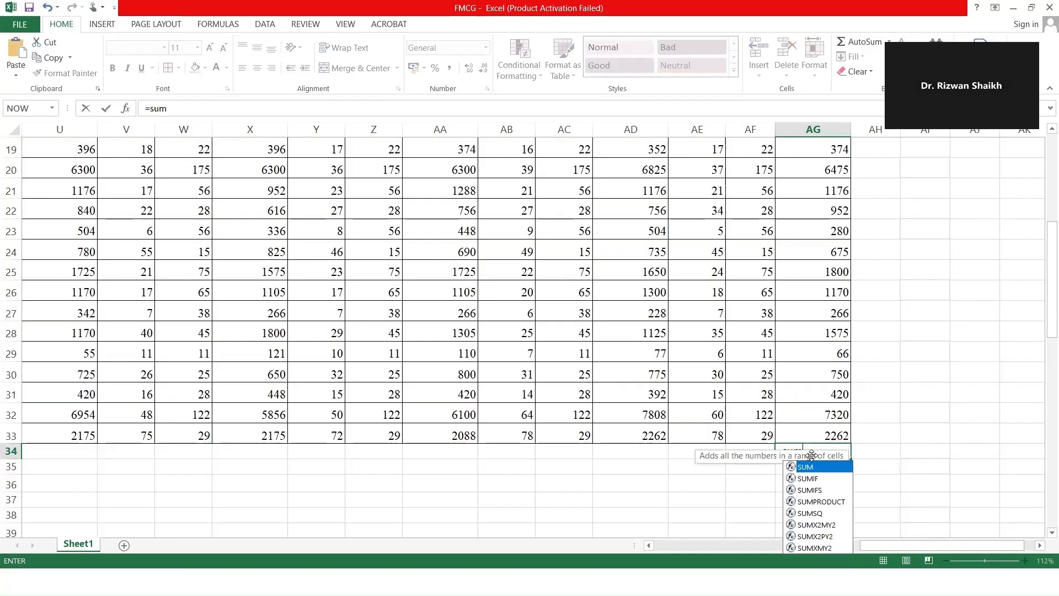
{"action": "scroll", "coordinate": [863, 332], "scroll_direction": "up", "scroll_amount": 4}
{"action": "scroll", "coordinate": [812, 295], "scroll_direction": "up", "scroll_amount": 2}
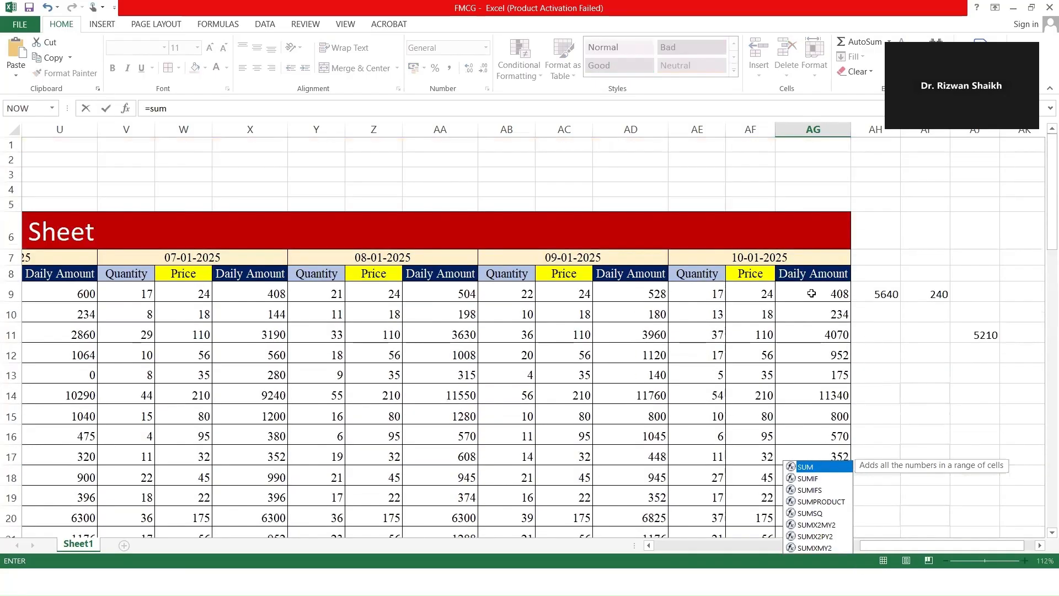
{"action": "left_click", "coordinate": [812, 295]}
{"action": "scroll", "coordinate": [822, 320], "scroll_direction": "down", "scroll_amount": 8}
{"action": "left_click", "coordinate": [826, 334]}
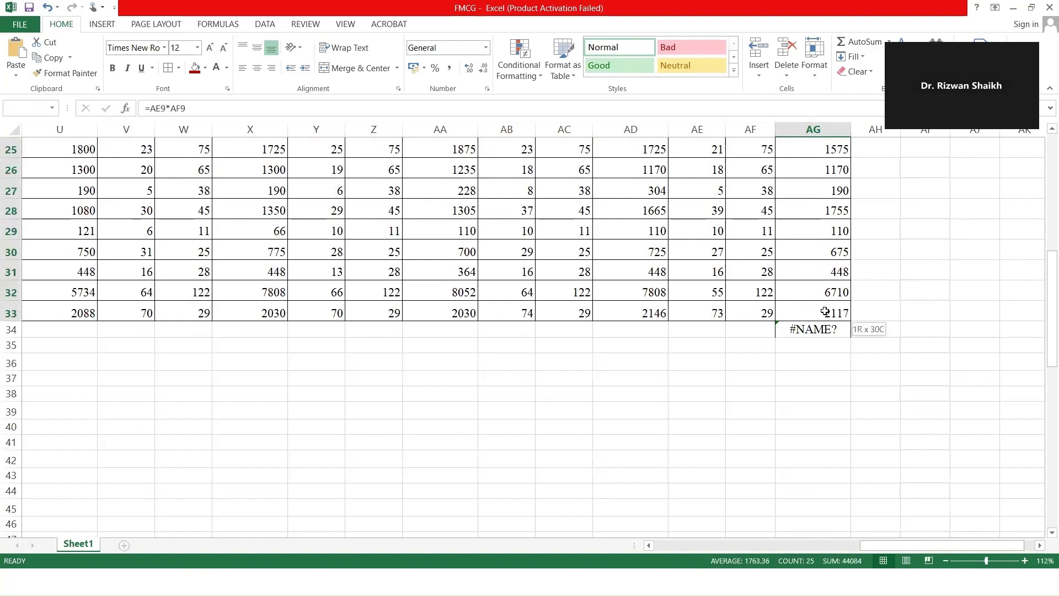
Complete the formula in AG34 as =SUM(AG9:AG33) to total the 10-01-2025 daily amounts.
{"action": "double_click", "coordinate": [810, 330]}
{"action": "type", "text": "("}
{"action": "scroll", "coordinate": [807, 330], "scroll_direction": "up", "scroll_amount": 6}
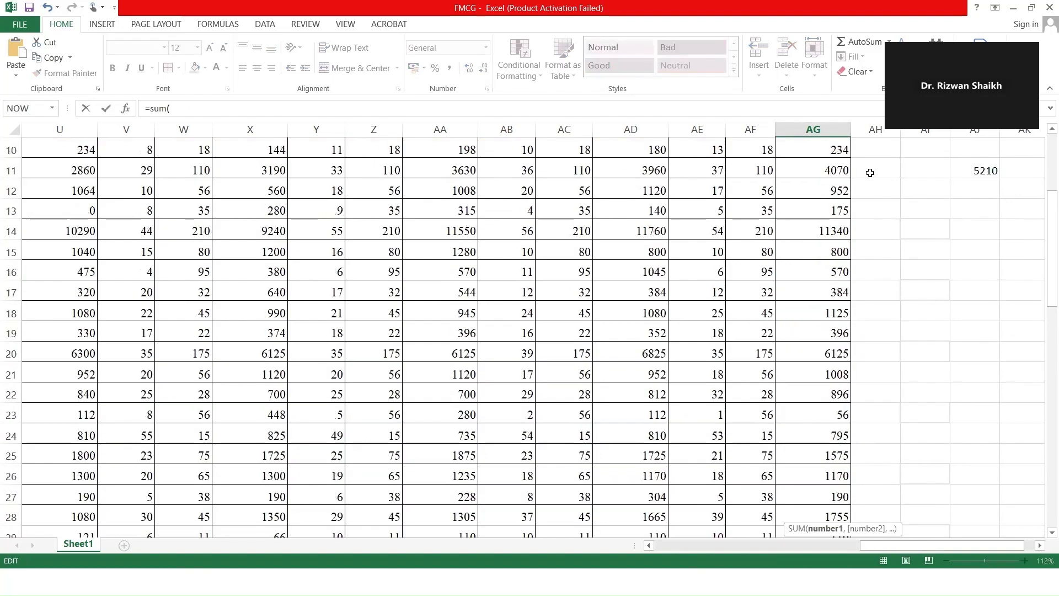
{"action": "scroll", "coordinate": [843, 253], "scroll_direction": "down", "scroll_amount": 6}
{"action": "scroll", "coordinate": [825, 275], "scroll_direction": "up", "scroll_amount": 6}
{"action": "left_click", "coordinate": [794, 184]}
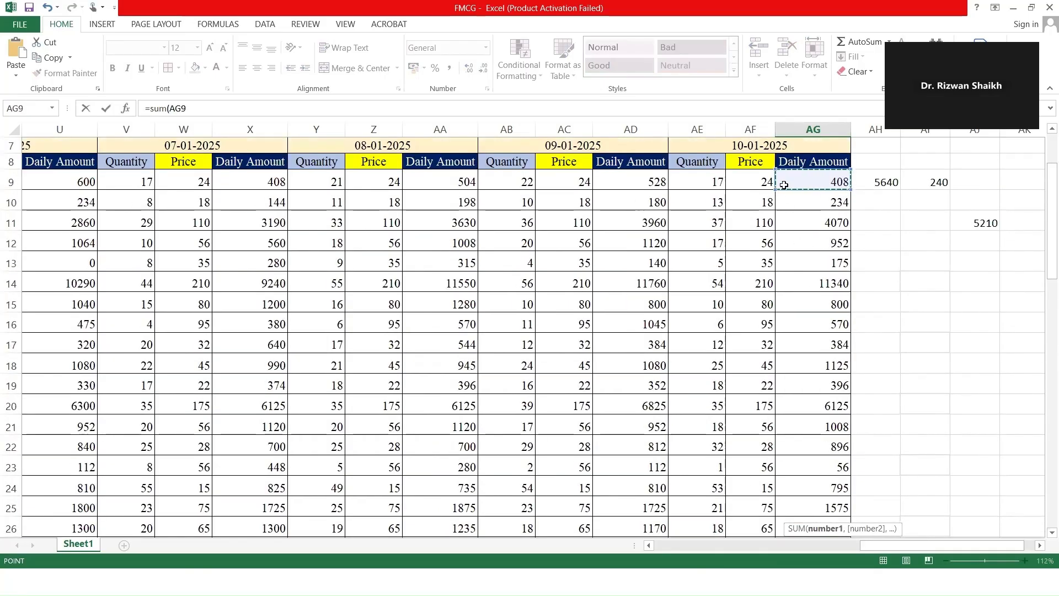
{"action": "scroll", "coordinate": [816, 227], "scroll_direction": "down", "scroll_amount": 1}
{"action": "scroll", "coordinate": [816, 226], "scroll_direction": "down", "scroll_amount": 5}
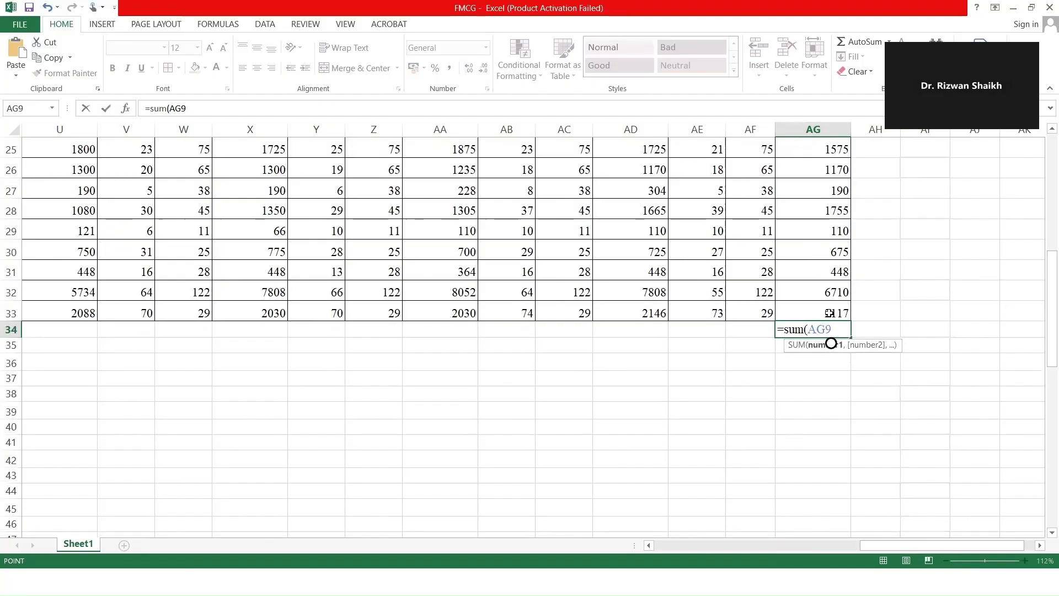
{"action": "left_click", "coordinate": [813, 315], "text": "shift"}
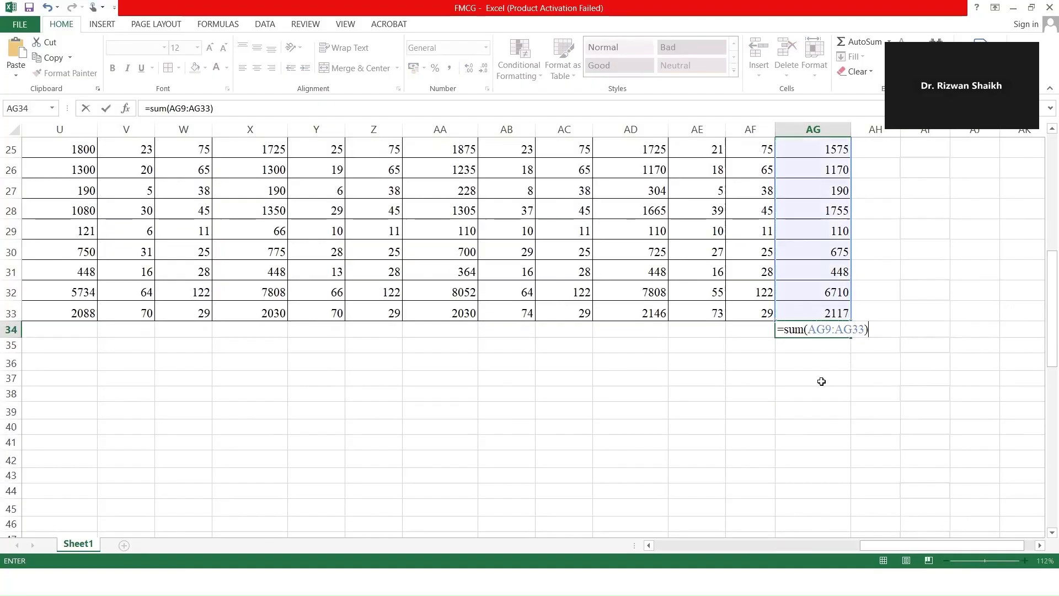
{"action": "key", "text": "Return"}
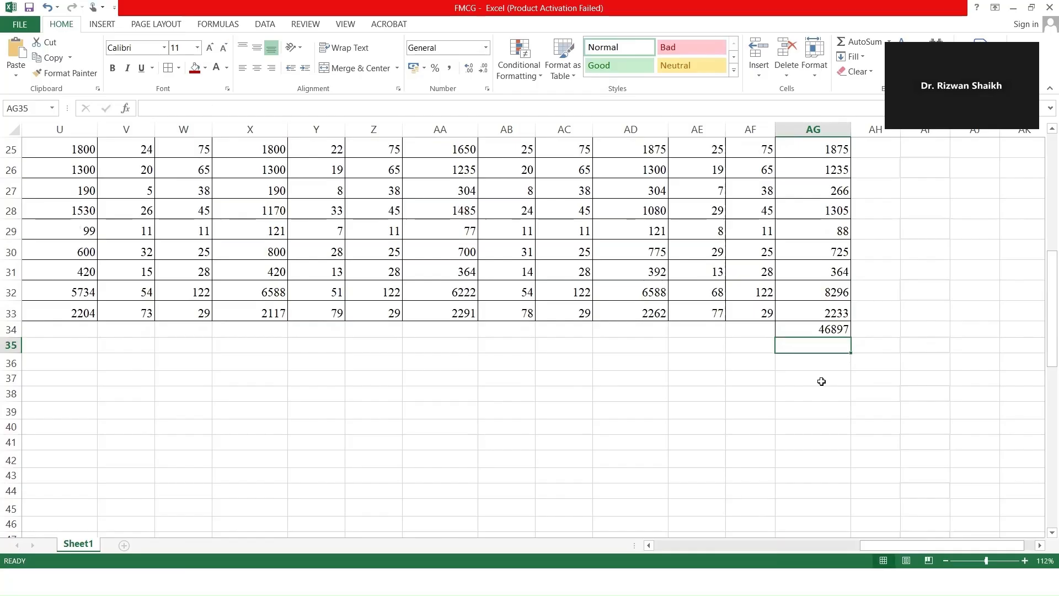
Review the 10-01-2025 Daily Amount column from its first item down to the SUM formula in AG34.
{"action": "left_click", "coordinate": [812, 329]}
{"action": "scroll", "coordinate": [813, 331], "scroll_direction": "up", "scroll_amount": 6}
{"action": "scroll", "coordinate": [834, 311], "scroll_direction": "up", "scroll_amount": 2}
{"action": "left_click", "coordinate": [822, 300]}
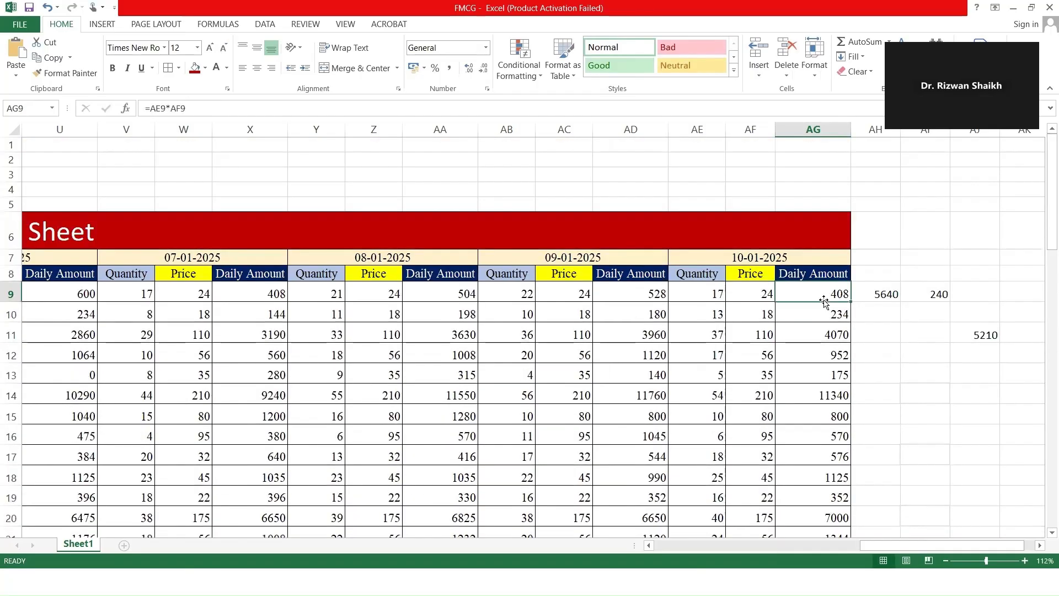
{"action": "scroll", "coordinate": [816, 364], "scroll_direction": "down", "scroll_amount": 7}
{"action": "scroll", "coordinate": [822, 349], "scroll_direction": "up", "scroll_amount": 5}
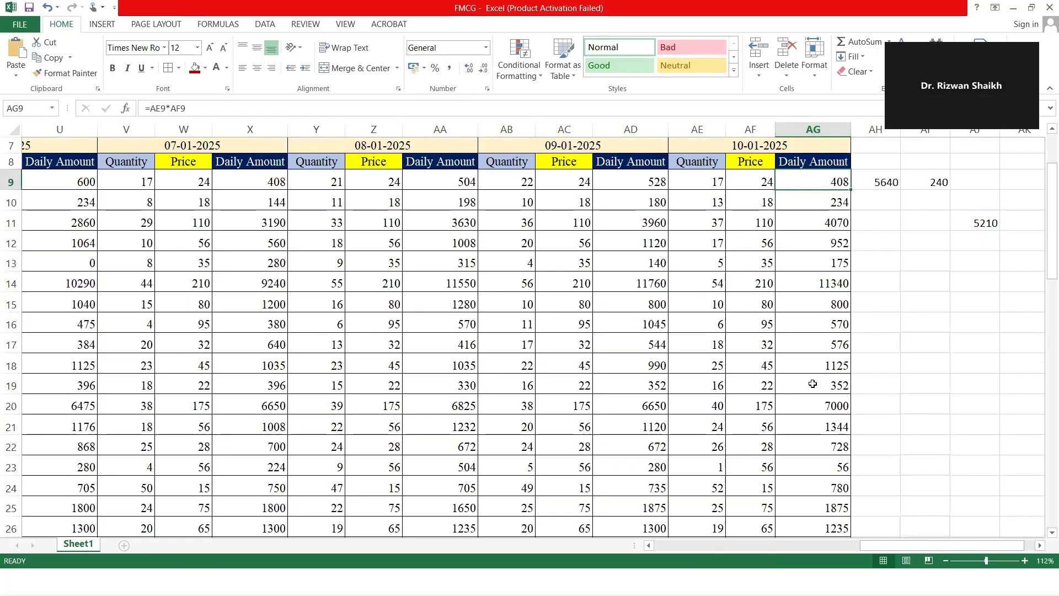
{"action": "scroll", "coordinate": [810, 359], "scroll_direction": "down", "scroll_amount": 3}
{"action": "scroll", "coordinate": [824, 439], "scroll_direction": "down", "scroll_amount": 3}
{"action": "left_click", "coordinate": [812, 328]}
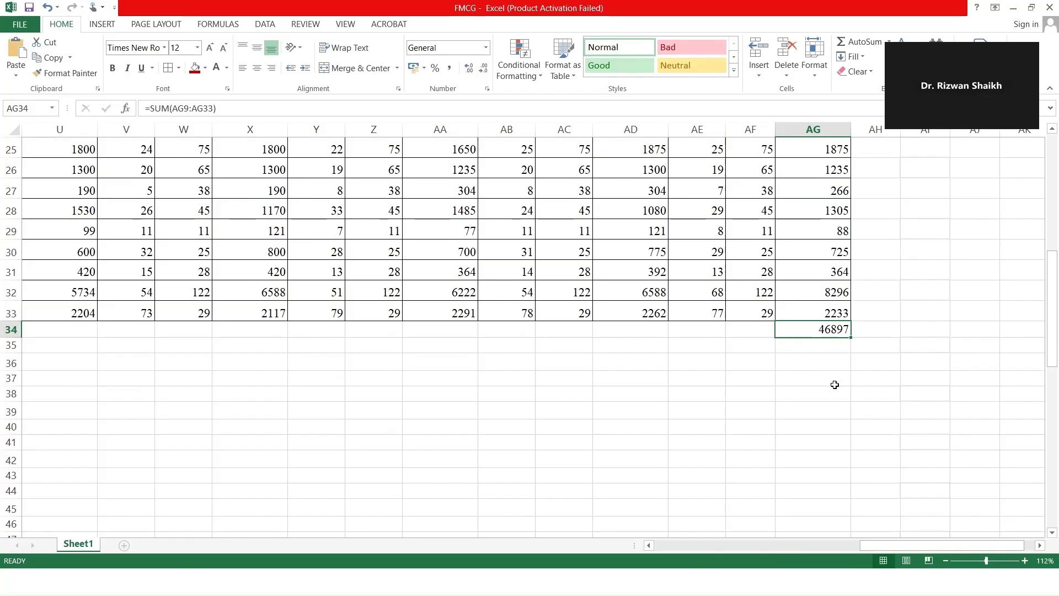
Clear the total in AG34 and recreate it with AutoSum over AG9:AG33.
{"action": "left_click", "coordinate": [810, 348]}
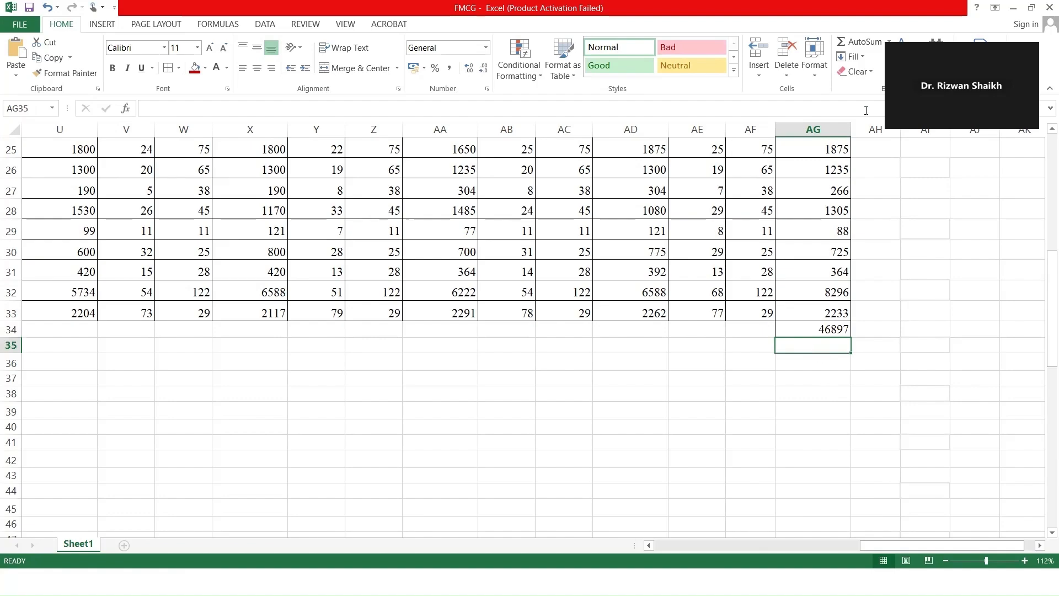
{"action": "left_click", "coordinate": [790, 330]}
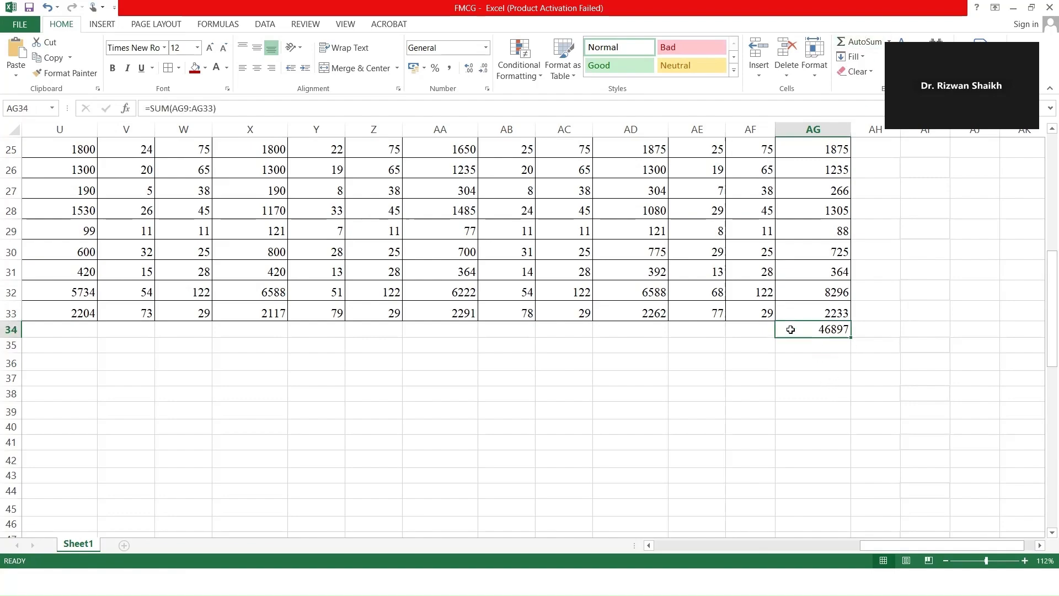
{"action": "key", "text": "Delete"}
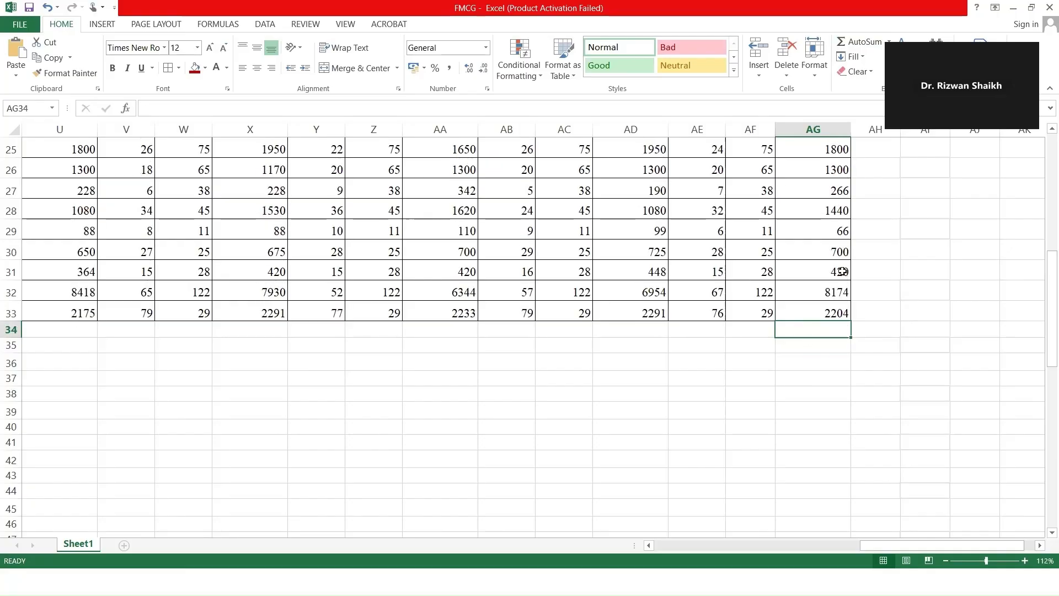
{"action": "left_click", "coordinate": [861, 42]}
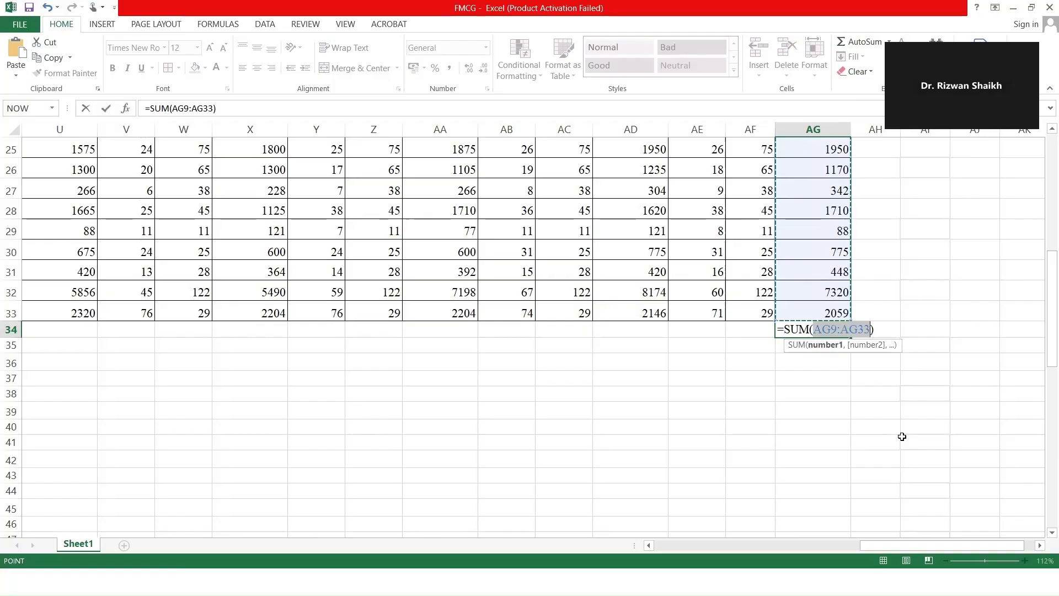
{"action": "key", "text": "Return"}
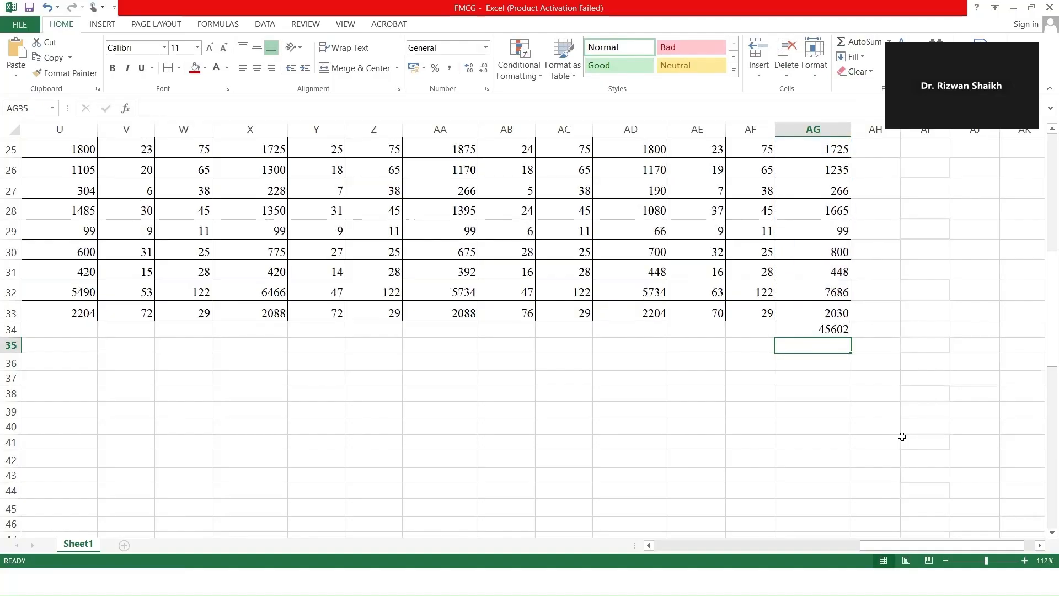
Review the 10-01-2025 Daily Amount range that the SUM formula in AG34 covers, from row 9 to row 33.
{"action": "scroll", "coordinate": [916, 439], "scroll_direction": "up", "scroll_amount": 8}
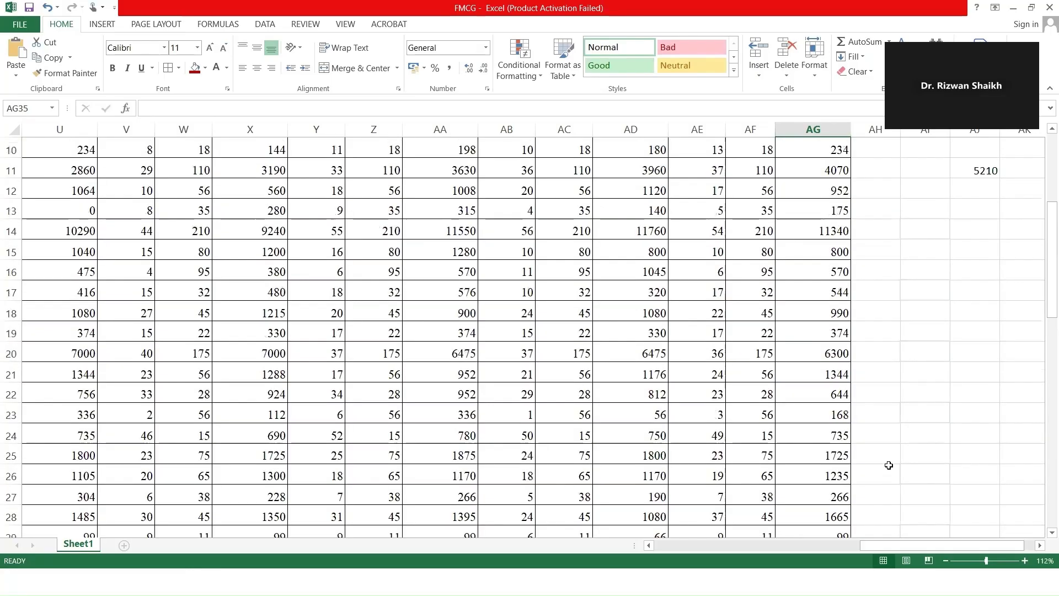
{"action": "scroll", "coordinate": [889, 465], "scroll_direction": "down", "scroll_amount": 8}
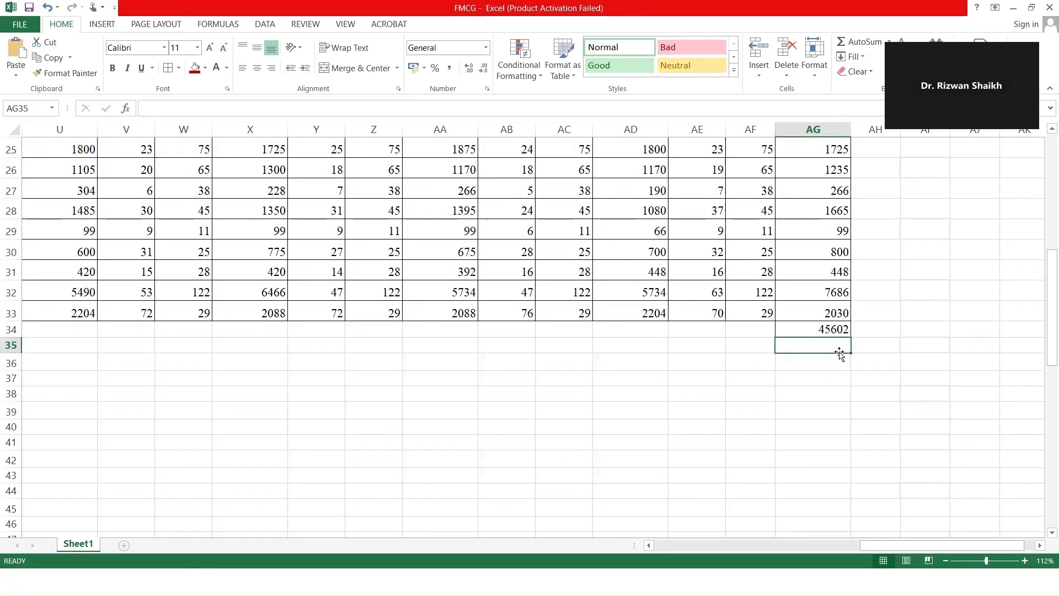
{"action": "double_click", "coordinate": [808, 323]}
{"action": "scroll", "coordinate": [994, 418], "scroll_direction": "up", "scroll_amount": 8}
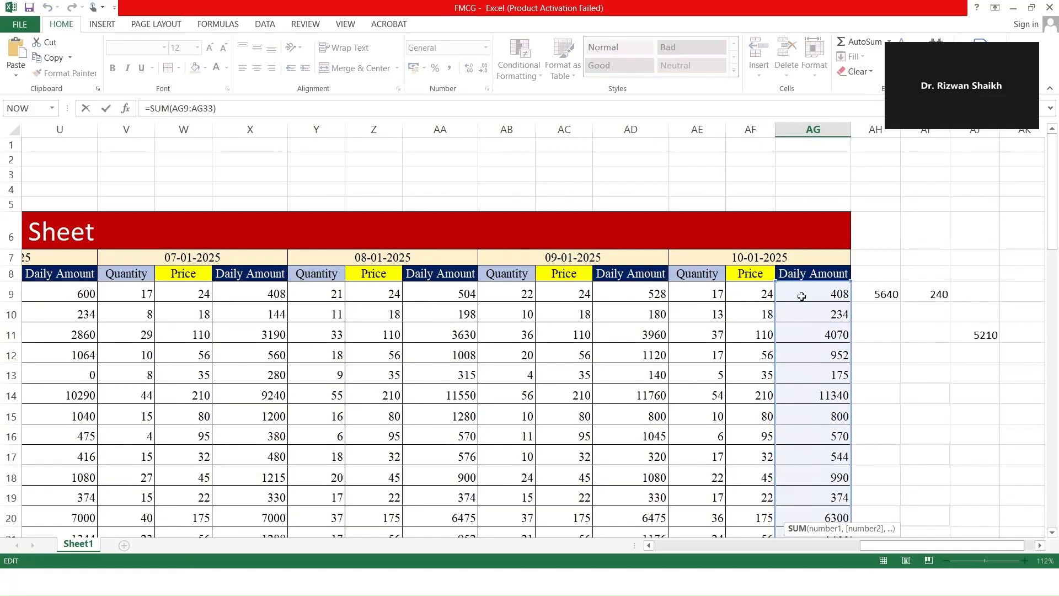
{"action": "scroll", "coordinate": [827, 377], "scroll_direction": "down", "scroll_amount": 6}
{"action": "scroll", "coordinate": [833, 378], "scroll_direction": "down", "scroll_amount": 1}
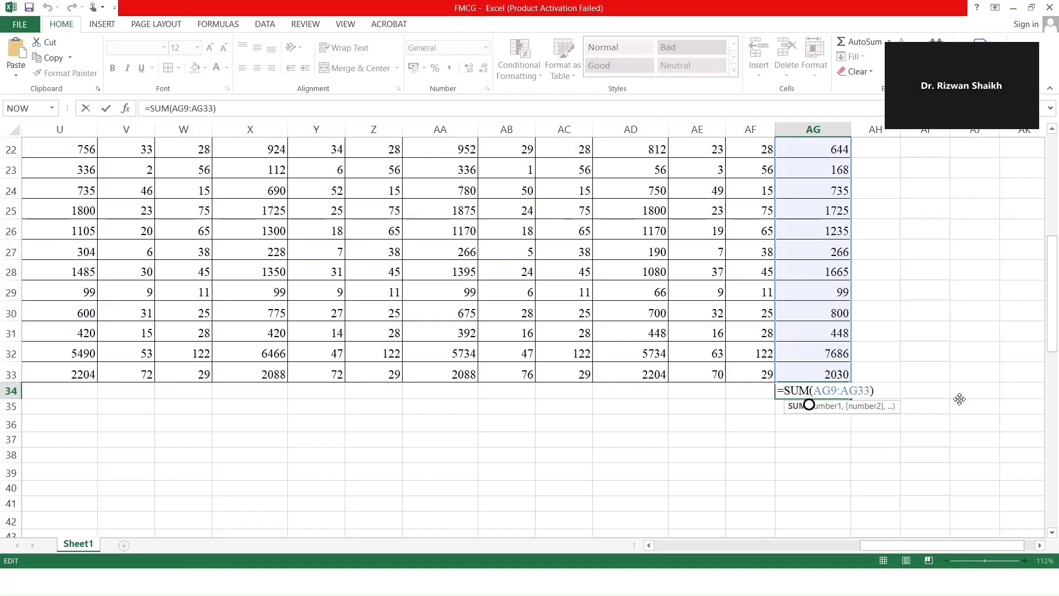
{"action": "key", "text": "ctrl+Return"}
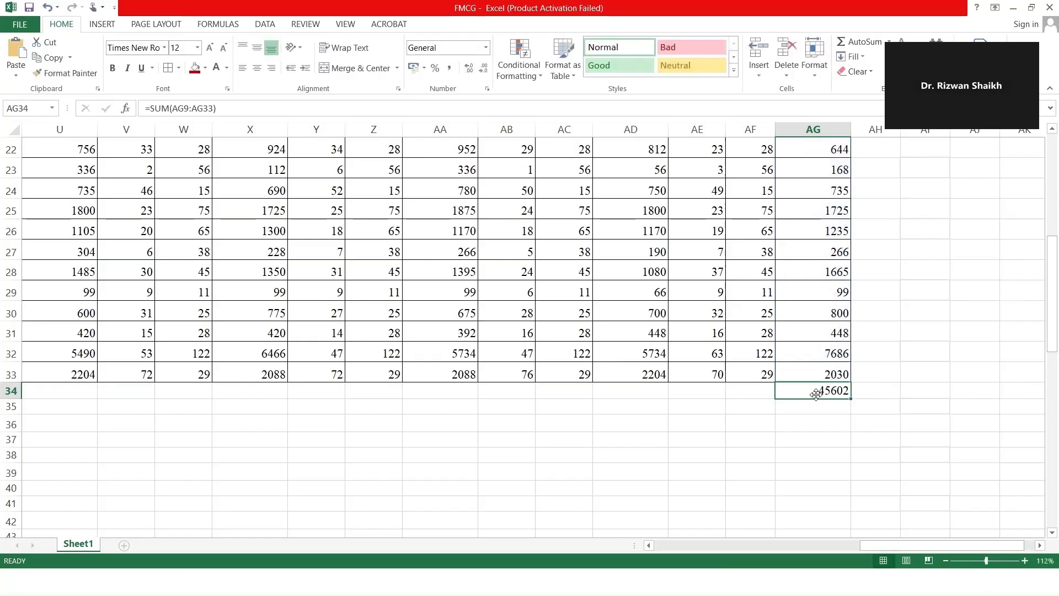
Clear the column total in AG34 and the row total in AH9.
{"action": "key", "text": "Delete"}
{"action": "scroll", "coordinate": [969, 454], "scroll_direction": "up", "scroll_amount": 7}
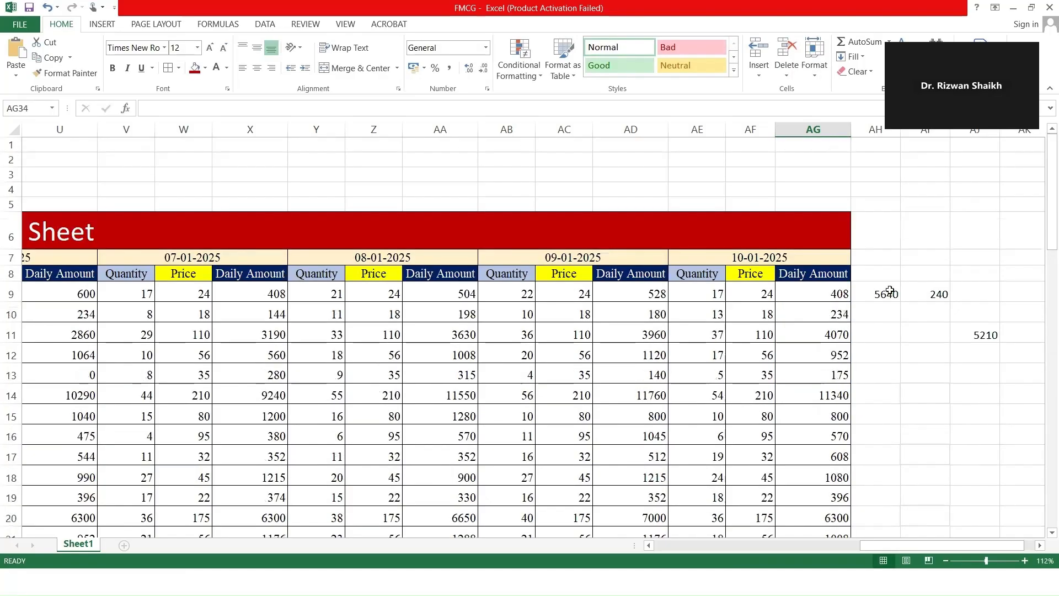
{"action": "left_click", "coordinate": [892, 294]}
{"action": "key", "text": "Delete"}
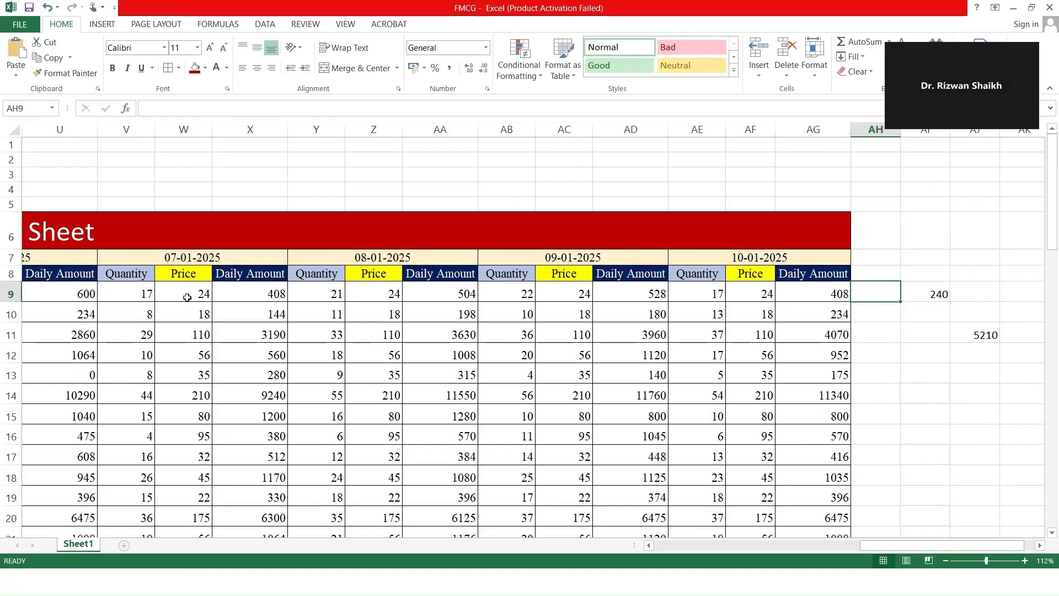
Enter =SUM(W9,Z9,AC9,AF9) in AH9 to add the first item's separate prices for 07-01-2025 through 10-01-2025.
{"action": "type", "text": "="}
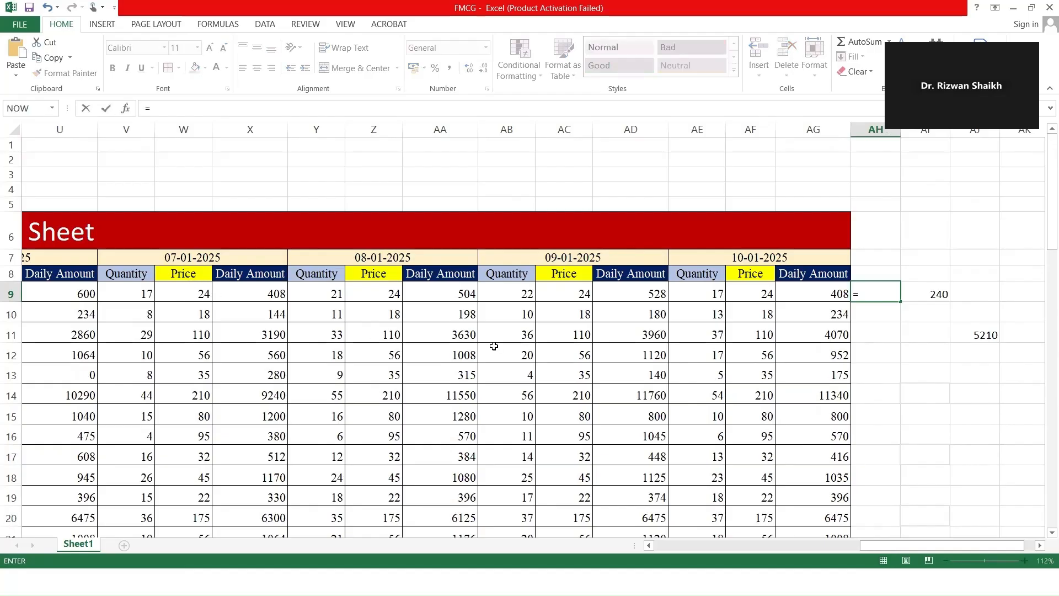
{"action": "type", "text": "sum"}
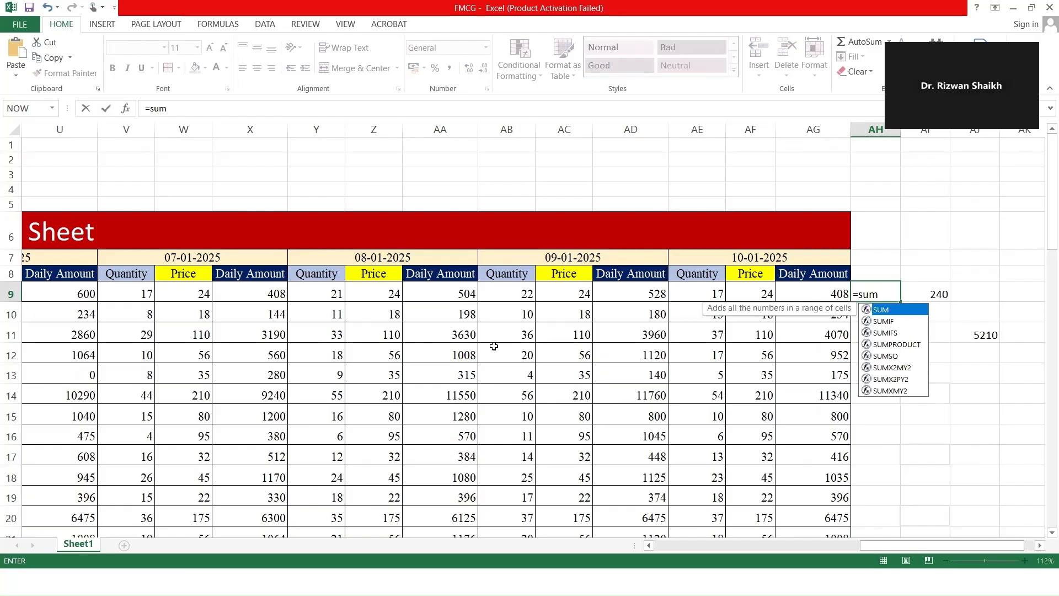
{"action": "type", "text": "("}
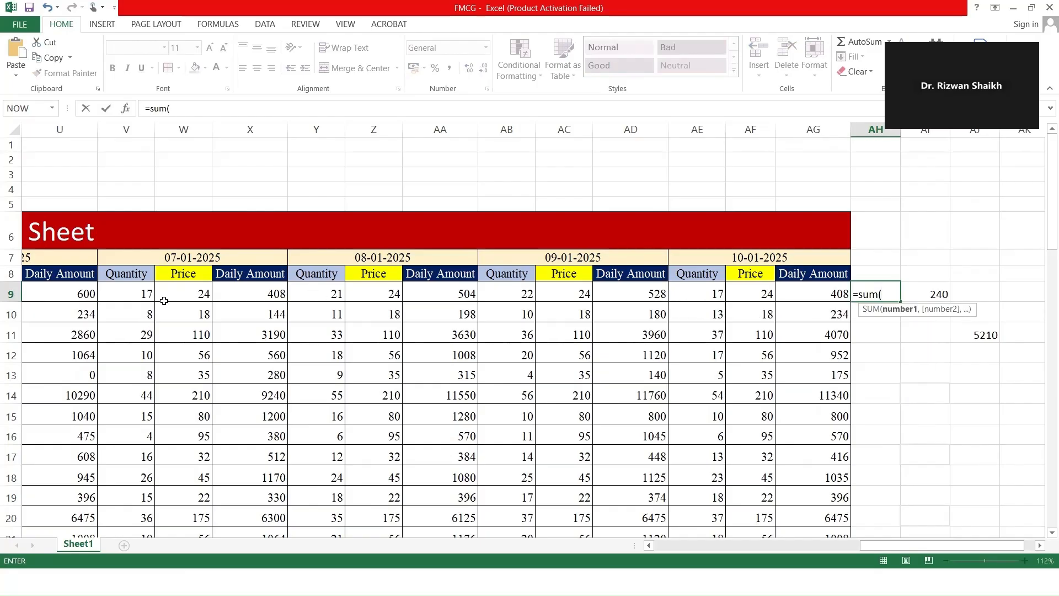
{"action": "left_click", "coordinate": [187, 294]}
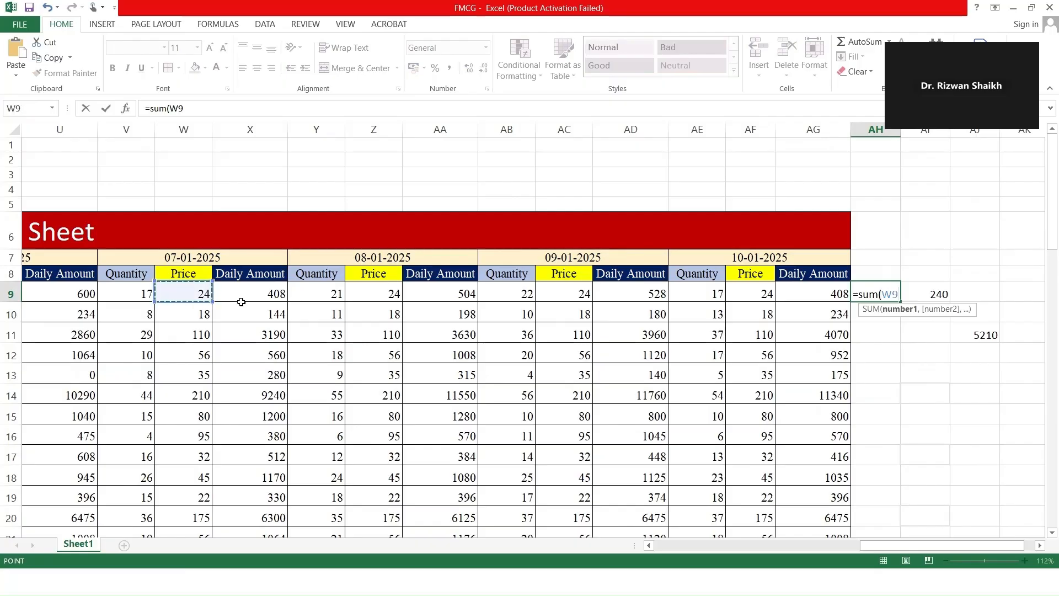
{"action": "left_click", "coordinate": [375, 293], "text": "ctrl"}
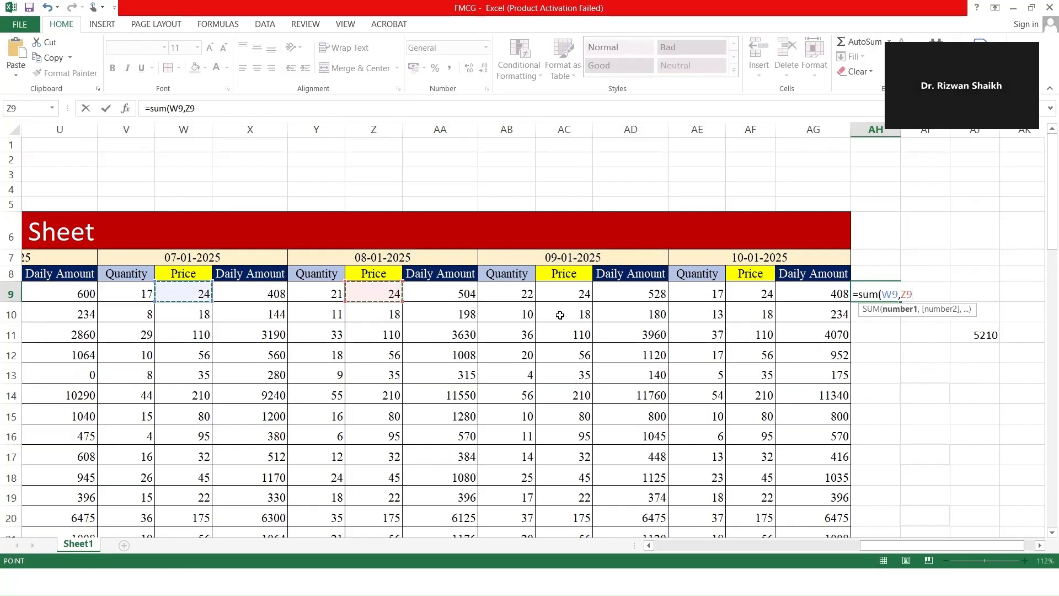
{"action": "left_click", "coordinate": [576, 294], "text": "ctrl"}
{"action": "left_click", "coordinate": [770, 293], "text": "ctrl"}
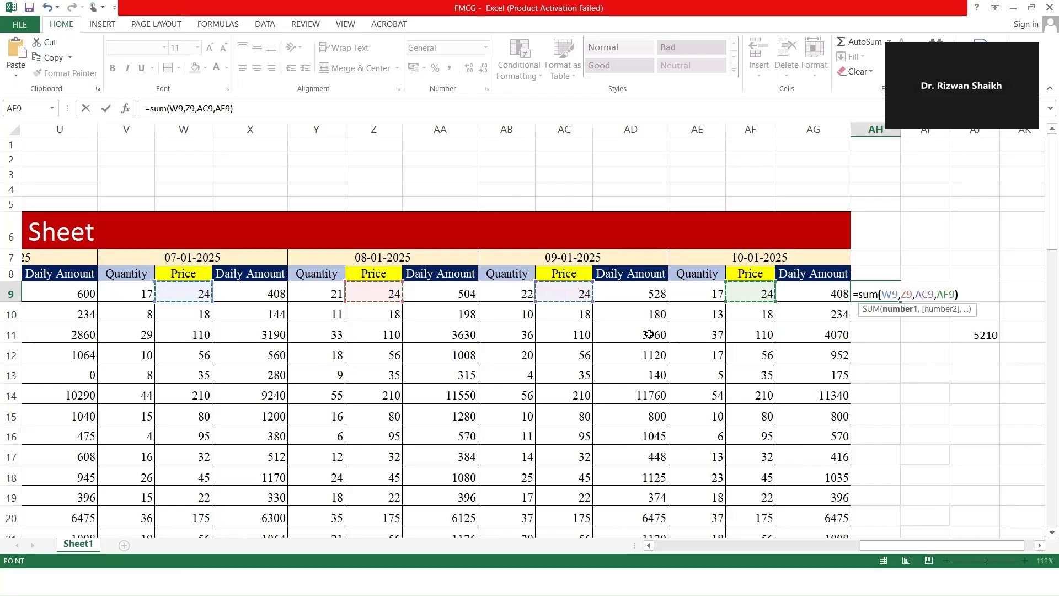
{"action": "type", "text": ")"}
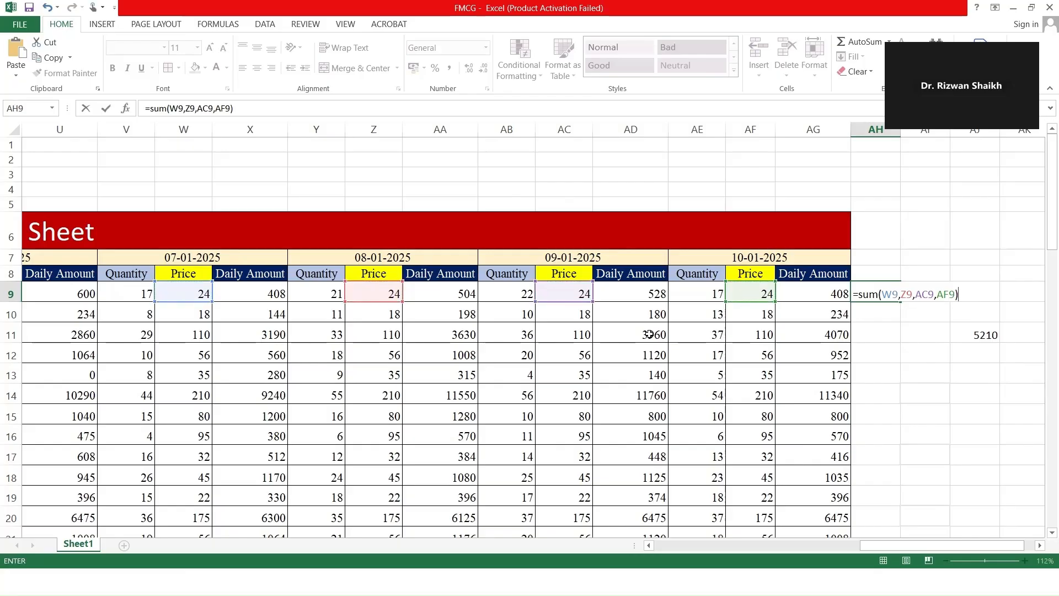
{"action": "key", "text": "Return"}
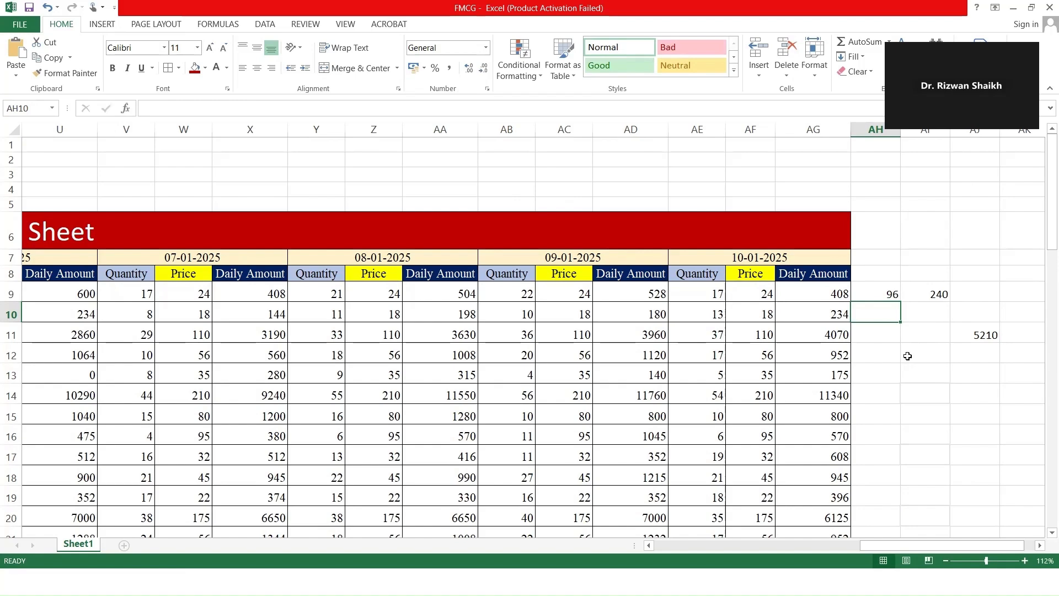
{"action": "type", "text": "=sum"}
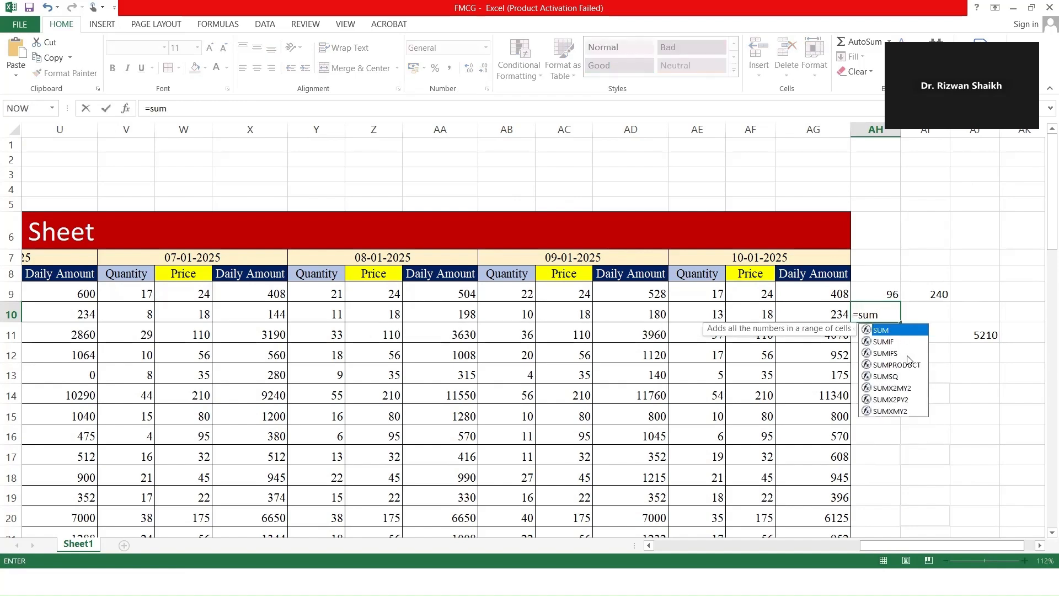
{"action": "type", "text": "("}
{"action": "key", "text": "BackSpace"}
{"action": "type", "text": "("}
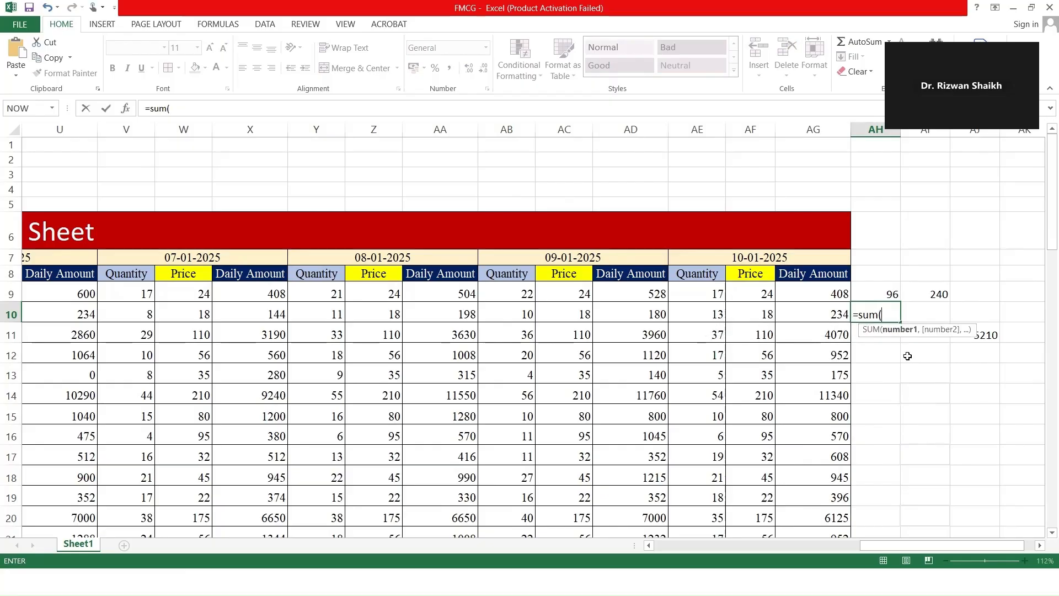
{"action": "left_click_drag", "start_coordinate": [136, 295], "coordinate": [761, 295]}
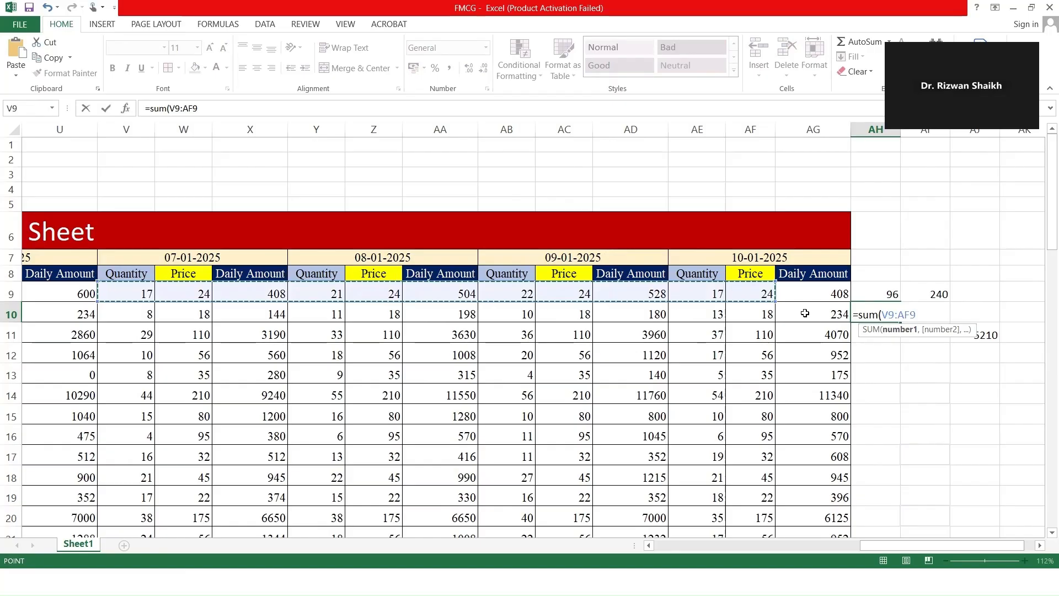
{"action": "type", "text": ")"}
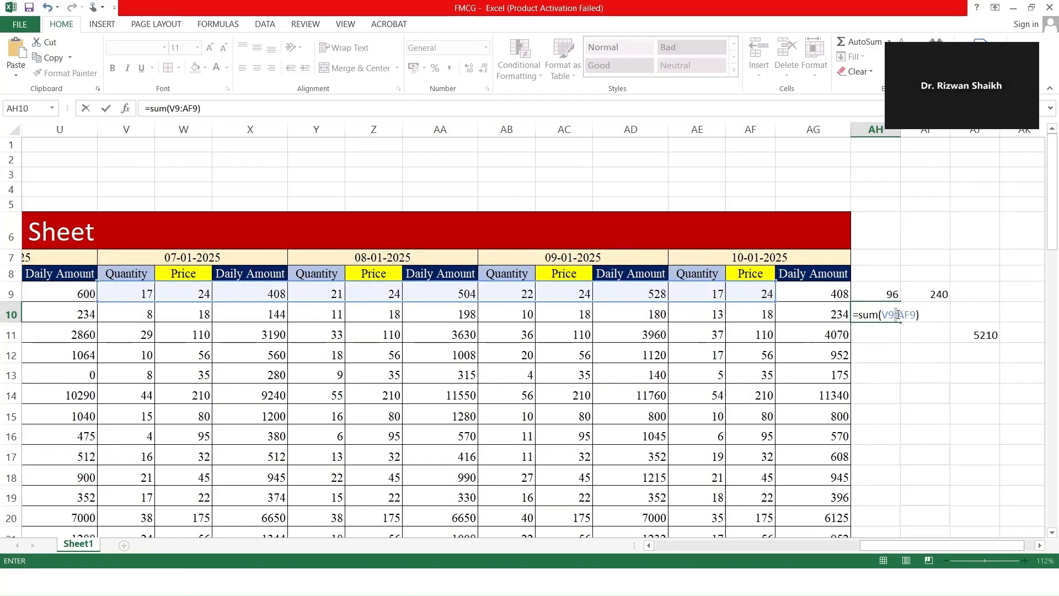
{"action": "left_click", "coordinate": [897, 315]}
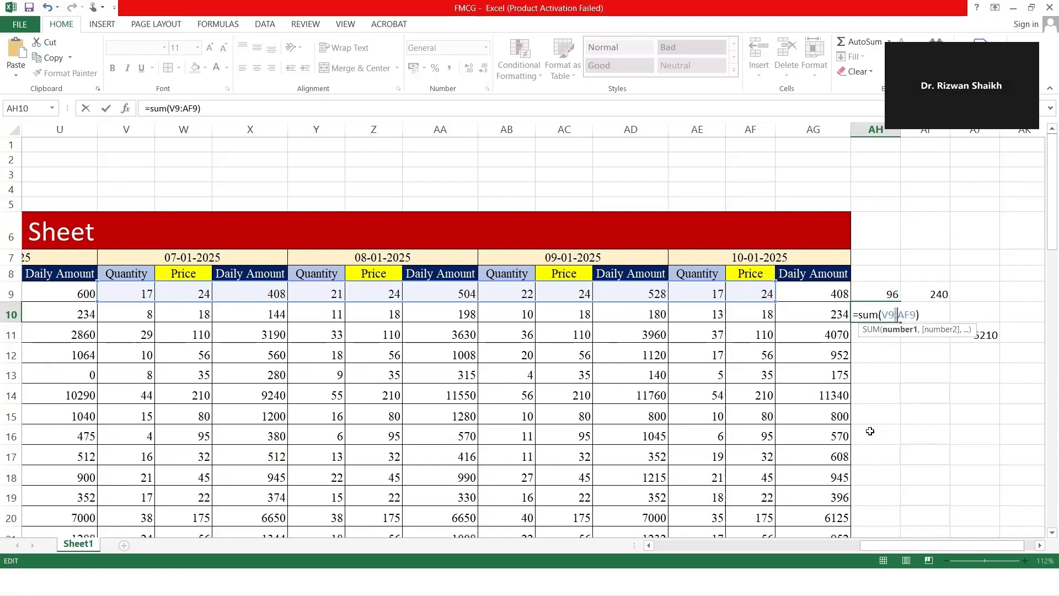
{"action": "key", "text": "Escape"}
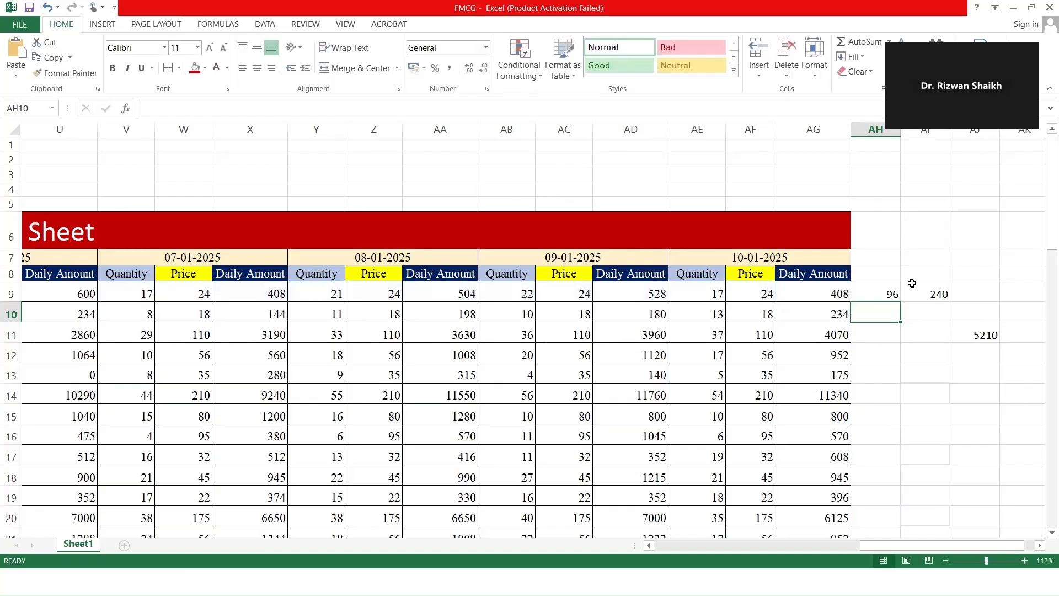
Inspect the comma-separated cell references in the SUM formula in AH9, leaving the formula as it is.
{"action": "double_click", "coordinate": [878, 291]}
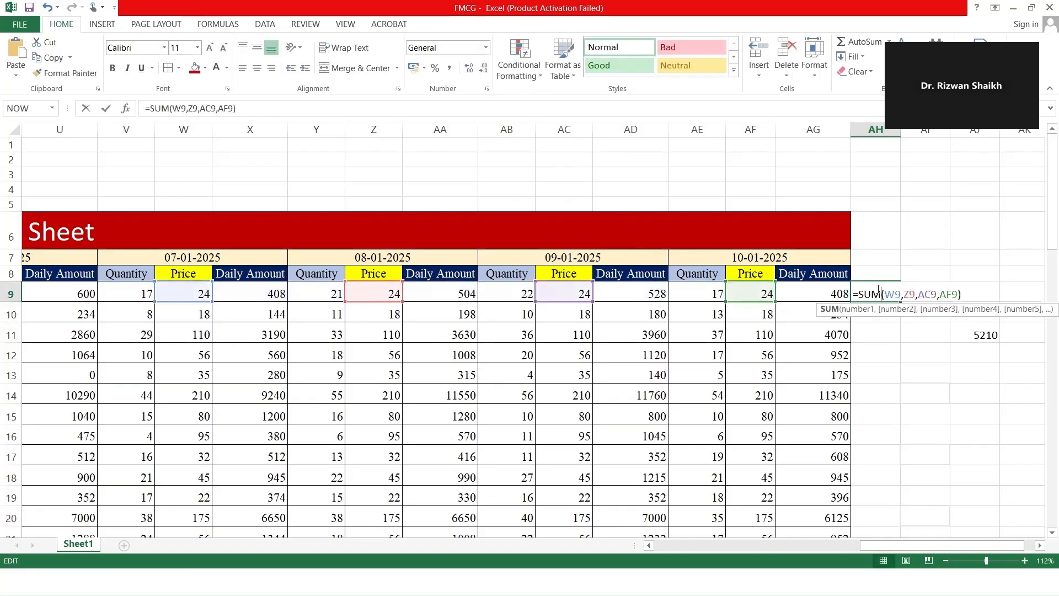
{"action": "left_click", "coordinate": [908, 295]}
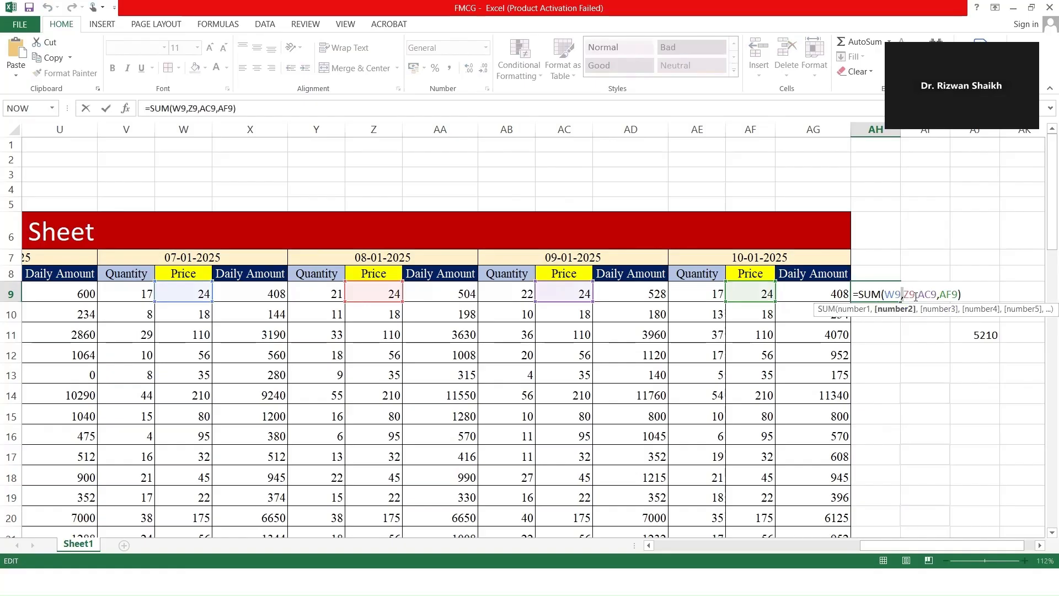
{"action": "left_click", "coordinate": [938, 295]}
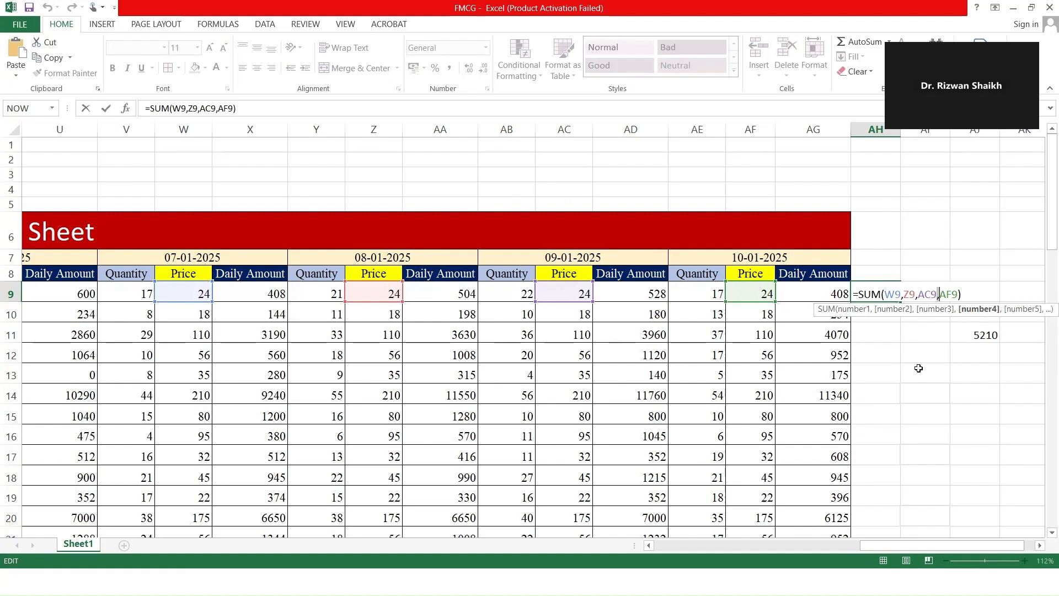
{"action": "left_click", "coordinate": [918, 368]}
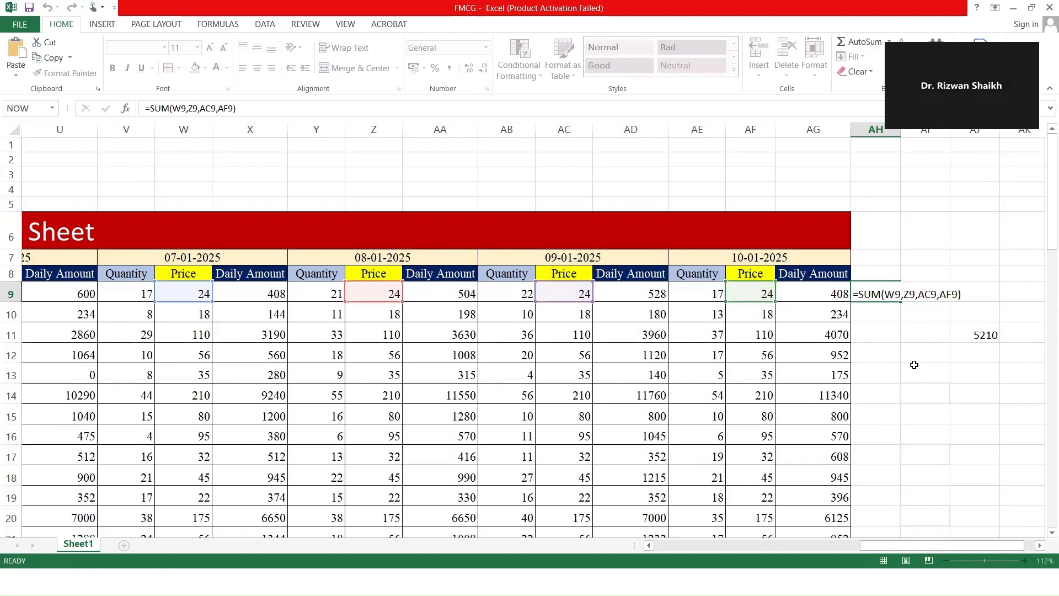
{"action": "left_click", "coordinate": [883, 295]}
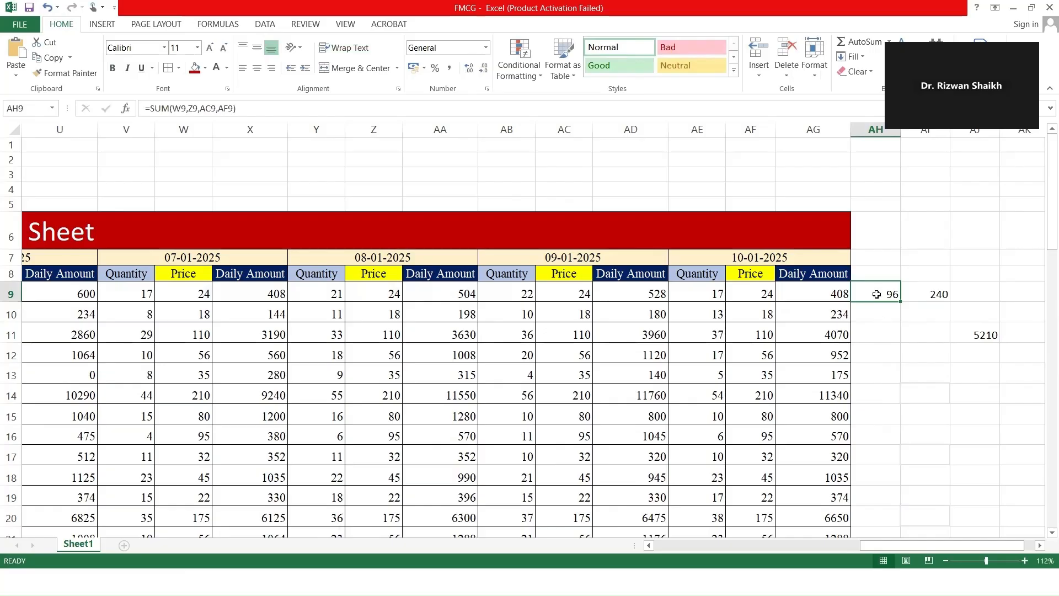
Enter =W9+Z9+AC9+AF9 in AH10 to add the first item's four prices using plus signs.
{"action": "left_click", "coordinate": [875, 315]}
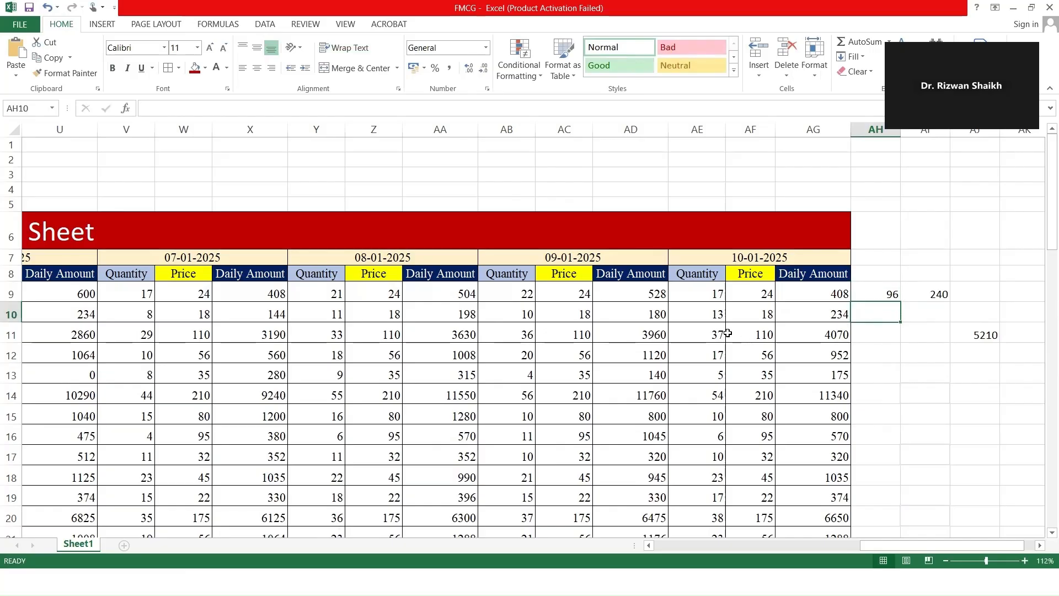
{"action": "type", "text": "="}
{"action": "left_click", "coordinate": [188, 291]}
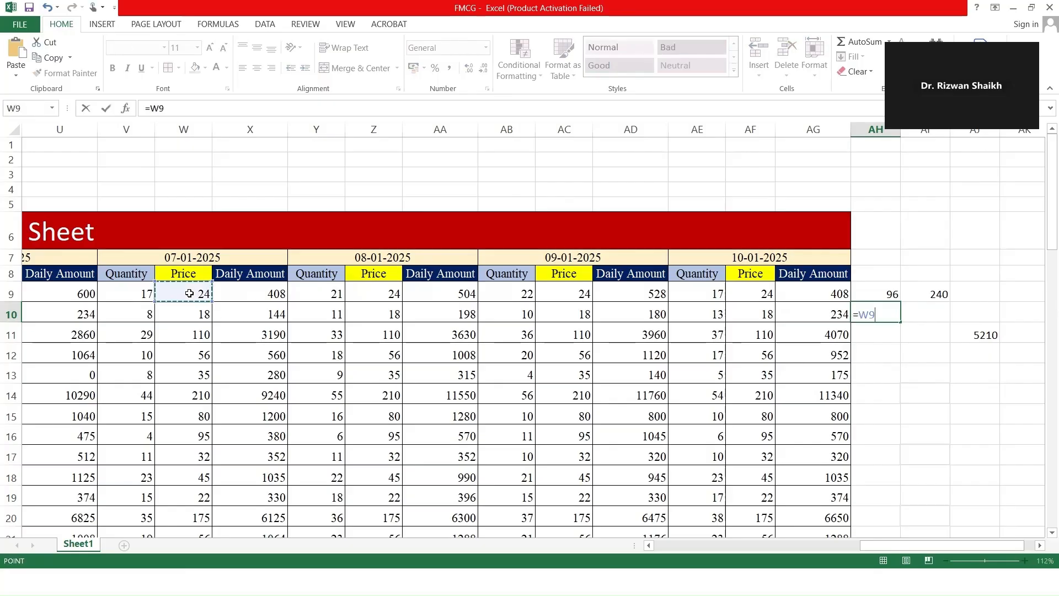
{"action": "type", "text": "+"}
{"action": "left_click", "coordinate": [361, 292]}
{"action": "type", "text": "+"}
{"action": "left_click", "coordinate": [565, 294]}
{"action": "type", "text": "+"}
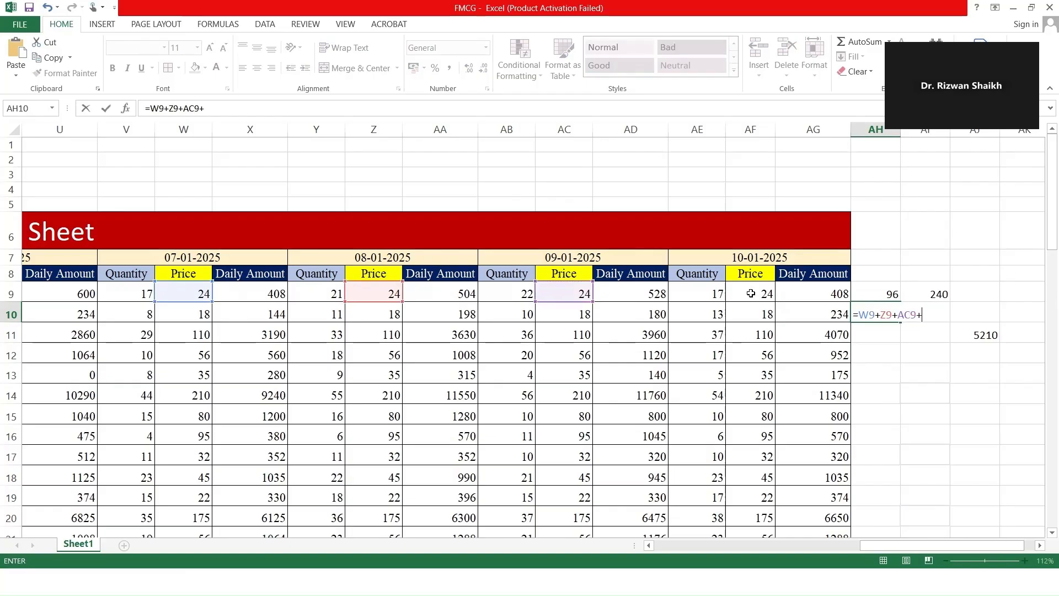
{"action": "left_click", "coordinate": [755, 293]}
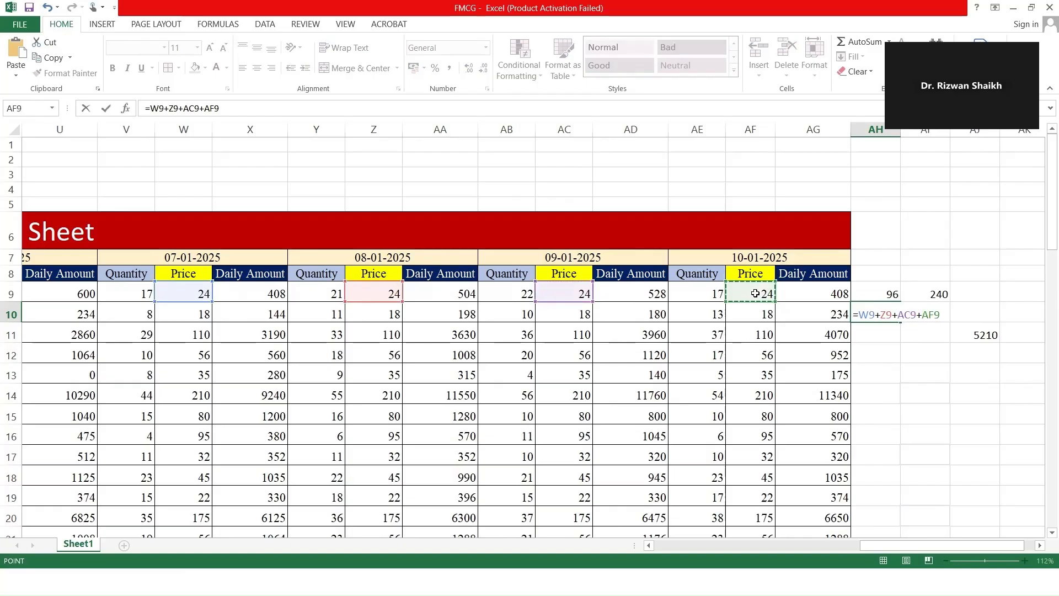
{"action": "key", "text": "Return"}
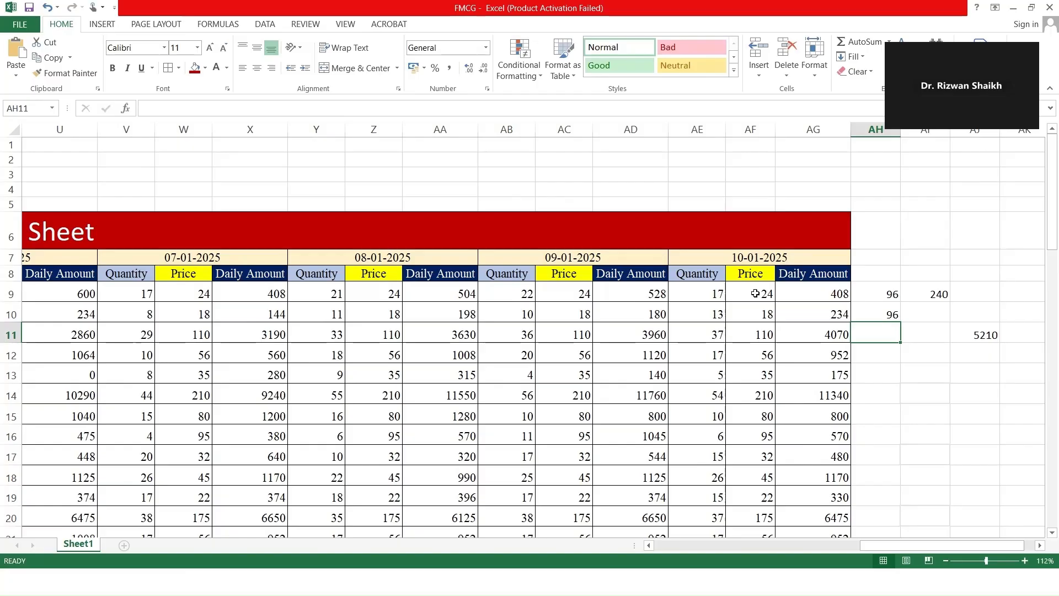
Switch to the presentation to check the Excel Formulae agenda, and return to the FMCG worksheet.
{"action": "key", "text": "alt+Tab"}
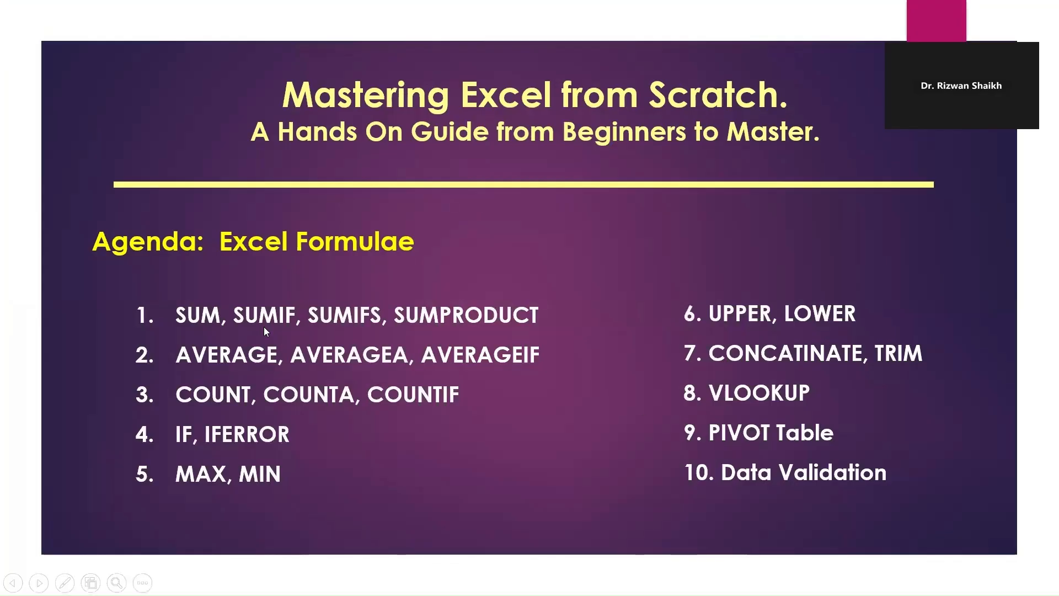
{"action": "key", "text": "alt+Tab"}
{"action": "scroll", "coordinate": [787, 331], "scroll_direction": "up", "scroll_amount": 7}
Start a SUMIF formula in AH9, at the end of the first item's row.
{"action": "type", "text": "="}
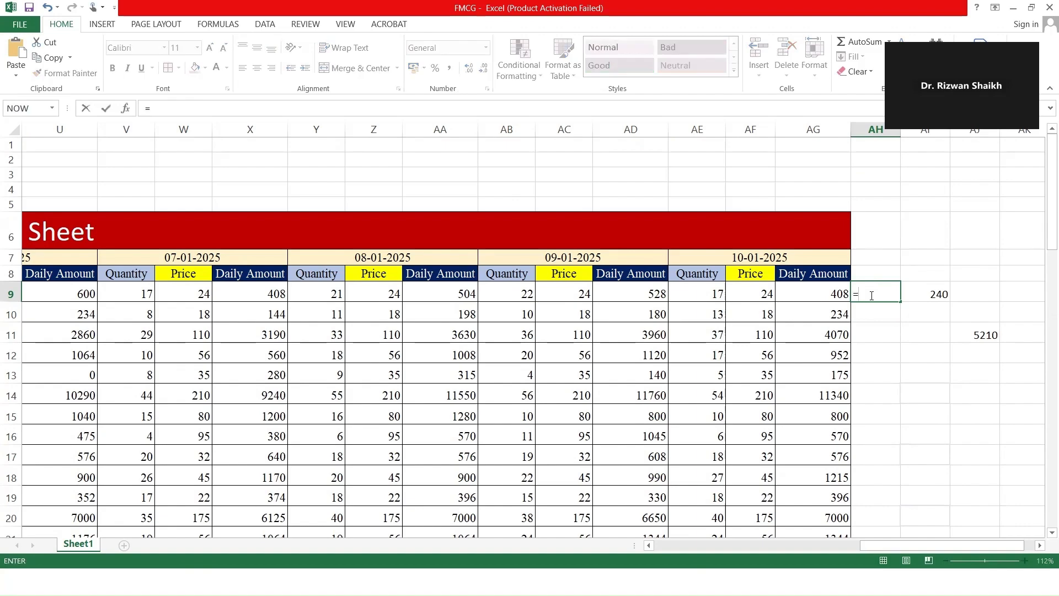
{"action": "type", "text": "su"}
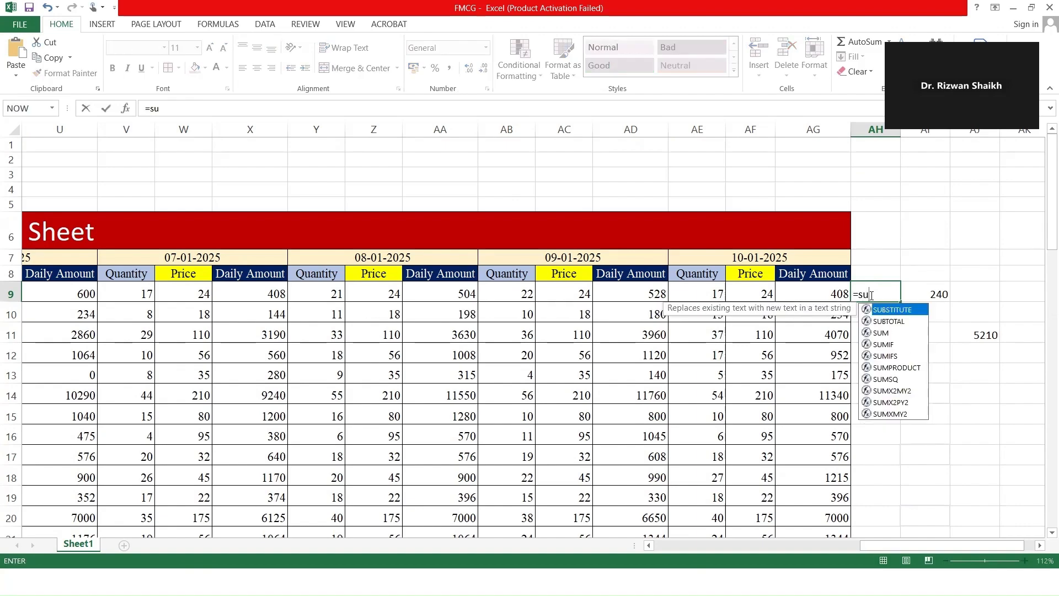
{"action": "type", "text": "mid("}
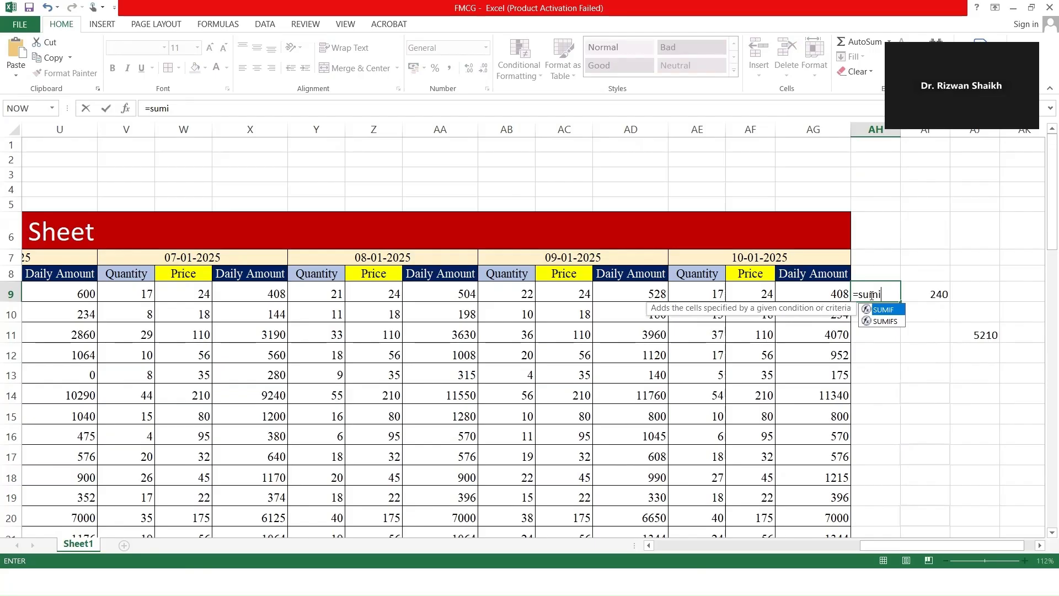
{"action": "key", "text": "BackSpace"}
{"action": "key", "text": "BackSpace"}
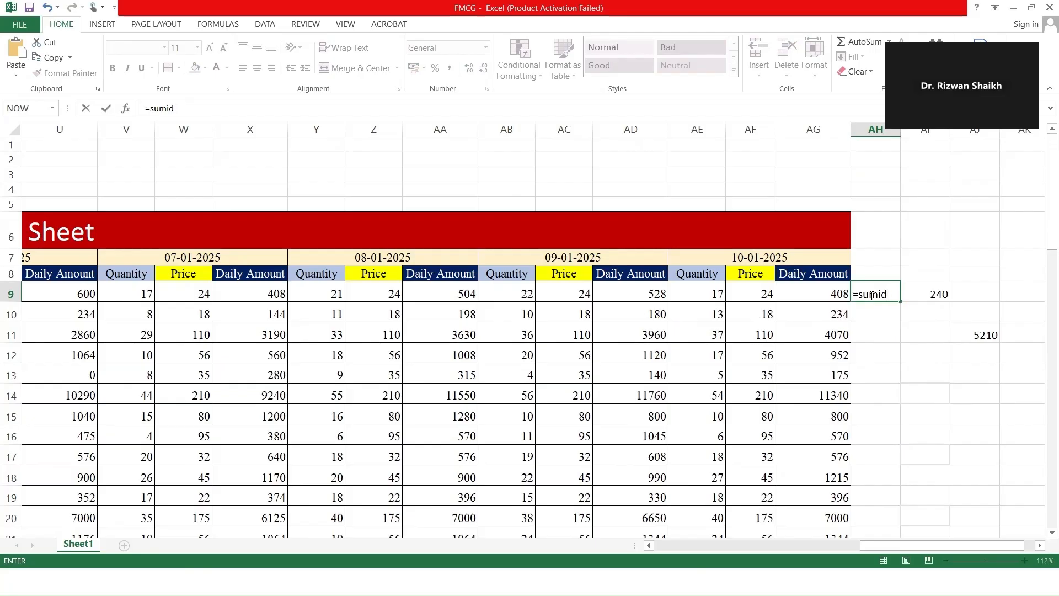
{"action": "type", "text": "f"}
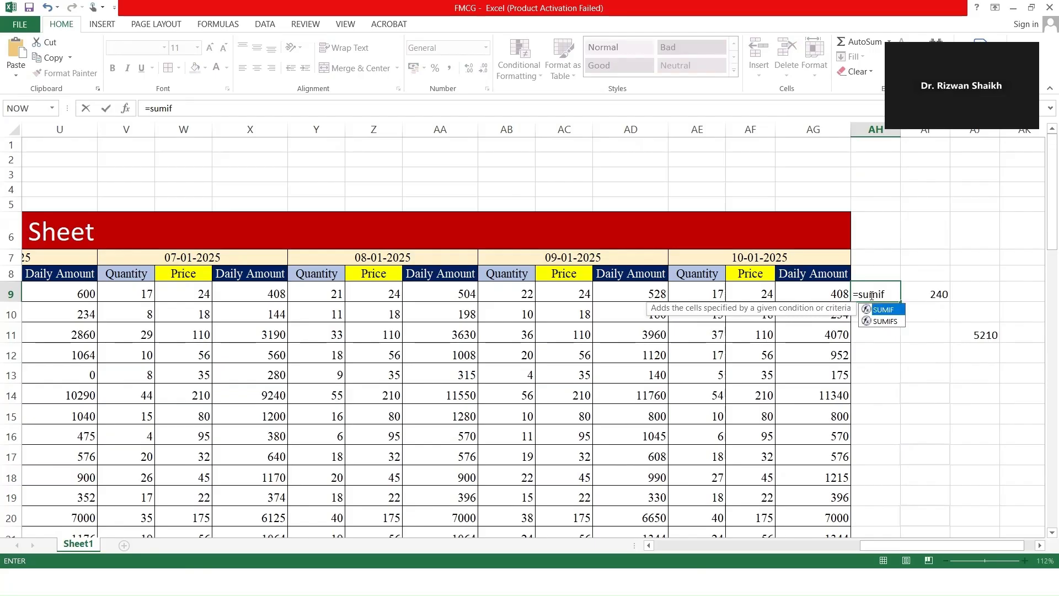
{"action": "type", "text": "("}
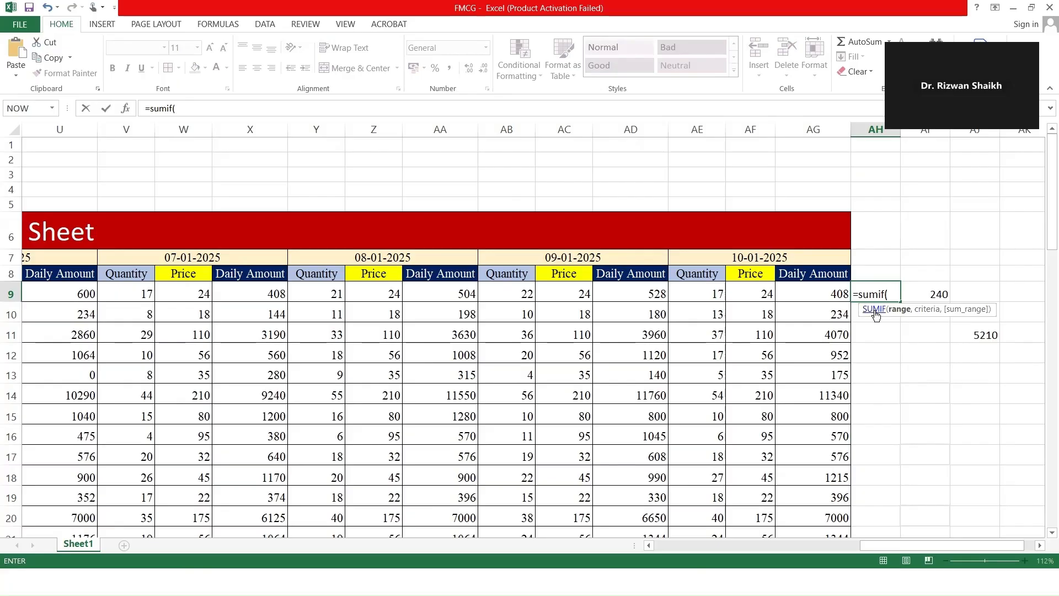
Open the help article for SUMIF, highlight its example formula =SUMIF(B2:B25,">5"), and close the article.
{"action": "left_click", "coordinate": [874, 309]}
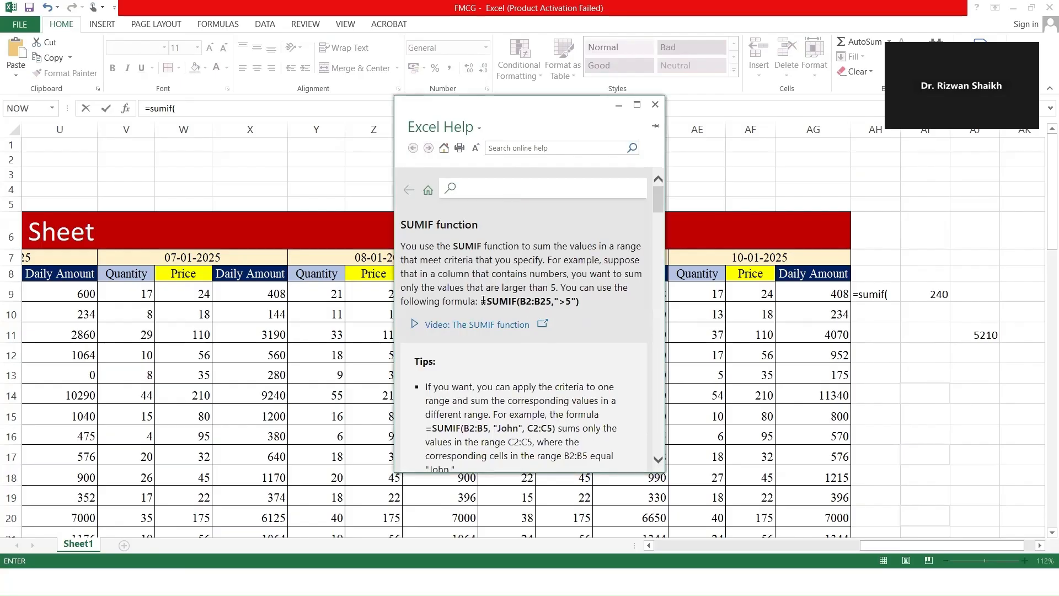
{"action": "left_click_drag", "start_coordinate": [483, 301], "coordinate": [579, 300]}
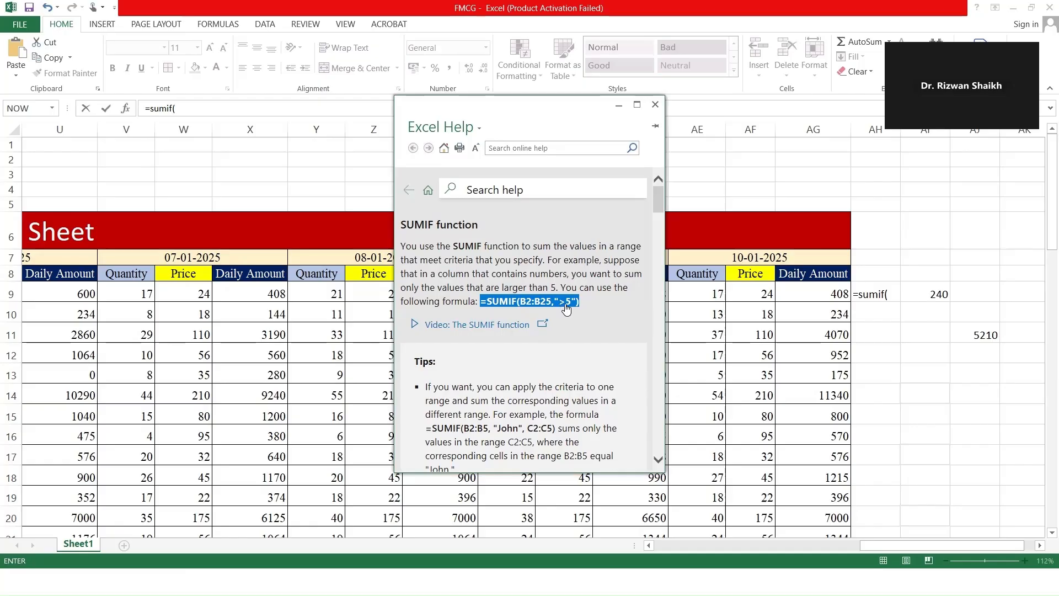
{"action": "left_click", "coordinate": [655, 104]}
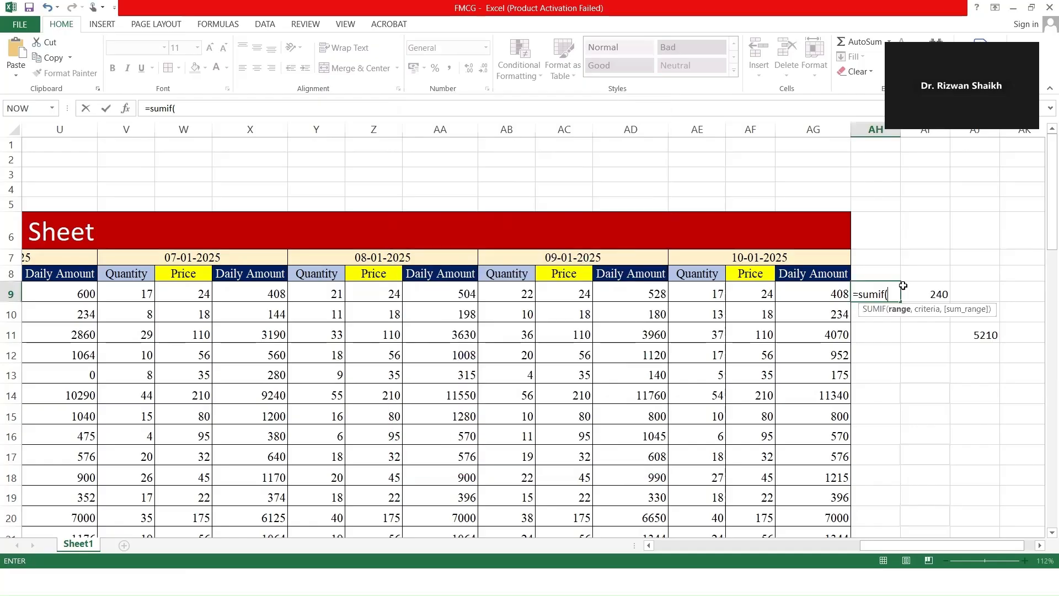
Complete the formula in AH9 as =SUMIF(U9:AG9,">25") to add the first item's values greater than 25.
{"action": "left_click", "coordinate": [75, 291]}
{"action": "left_click", "coordinate": [843, 293], "text": "shift"}
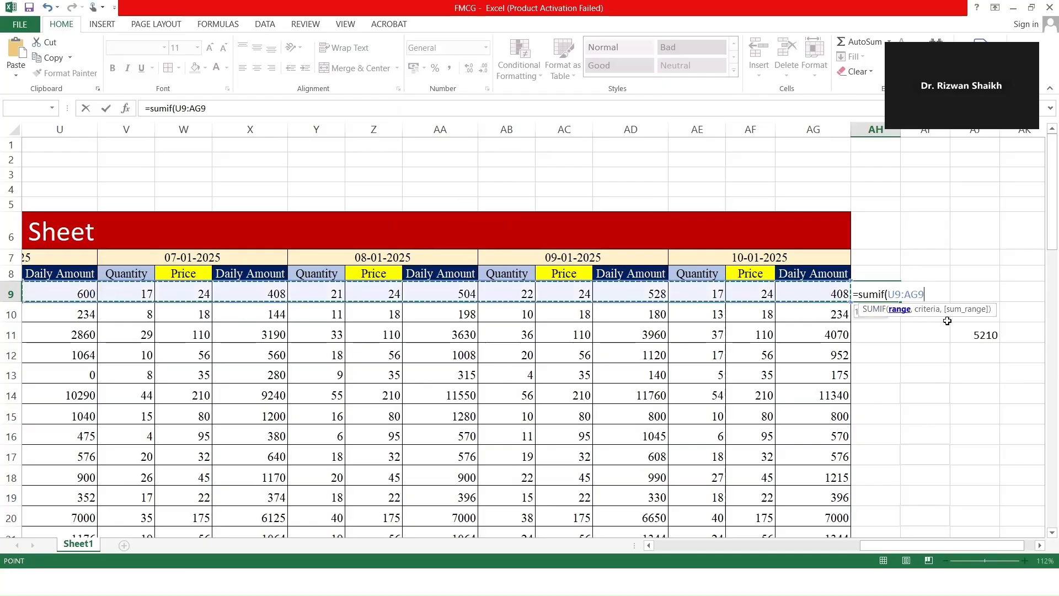
{"action": "type", "text": ","}
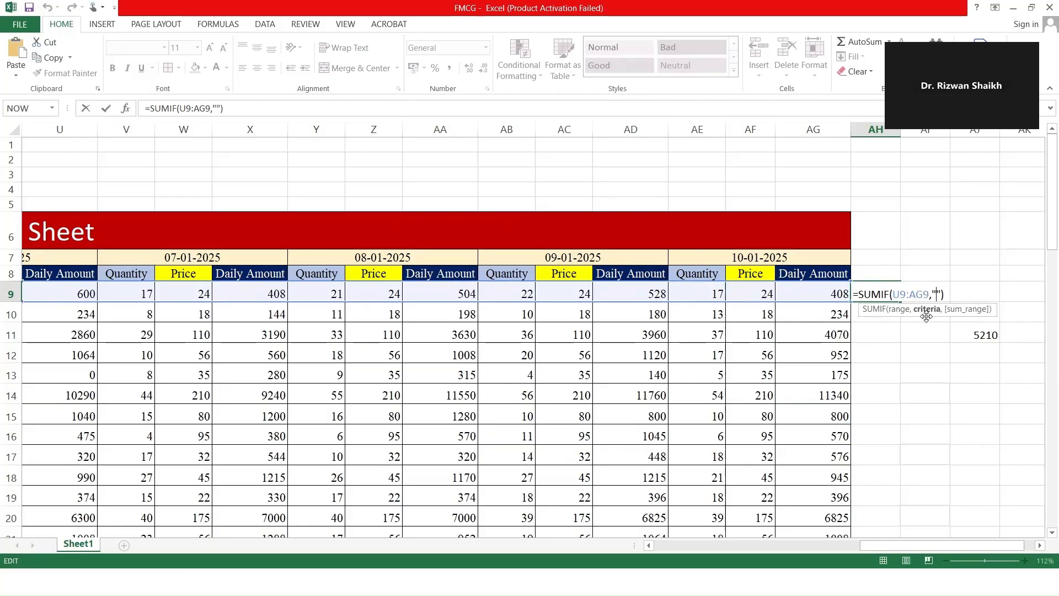
{"action": "type", "text": ">25"}
{"action": "key", "text": "Return"}
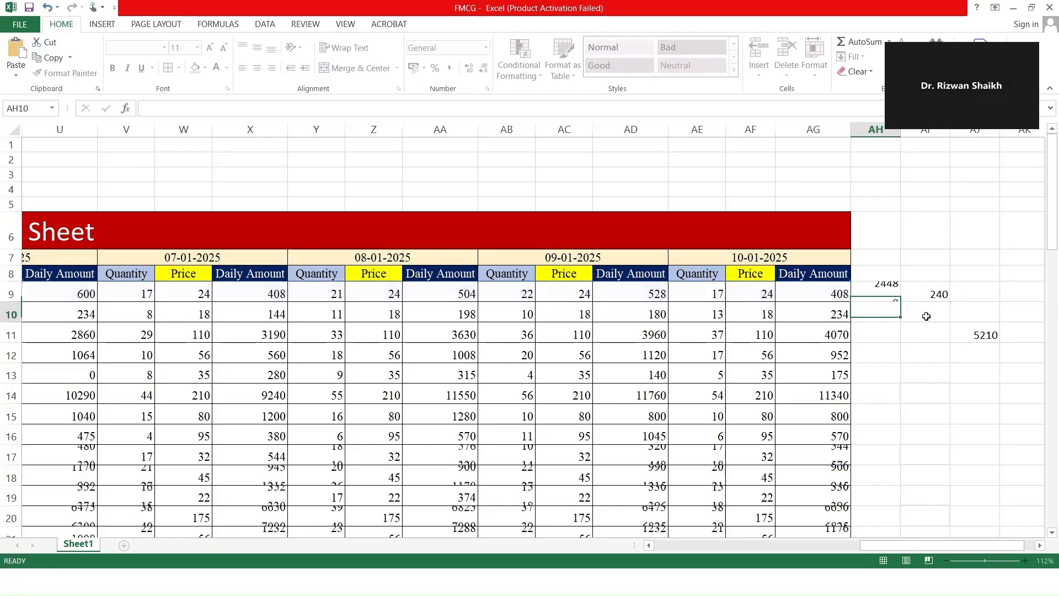
Inspect the range and criterion of the SUMIF formula in AH9, leaving the formula as it is.
{"action": "double_click", "coordinate": [862, 292]}
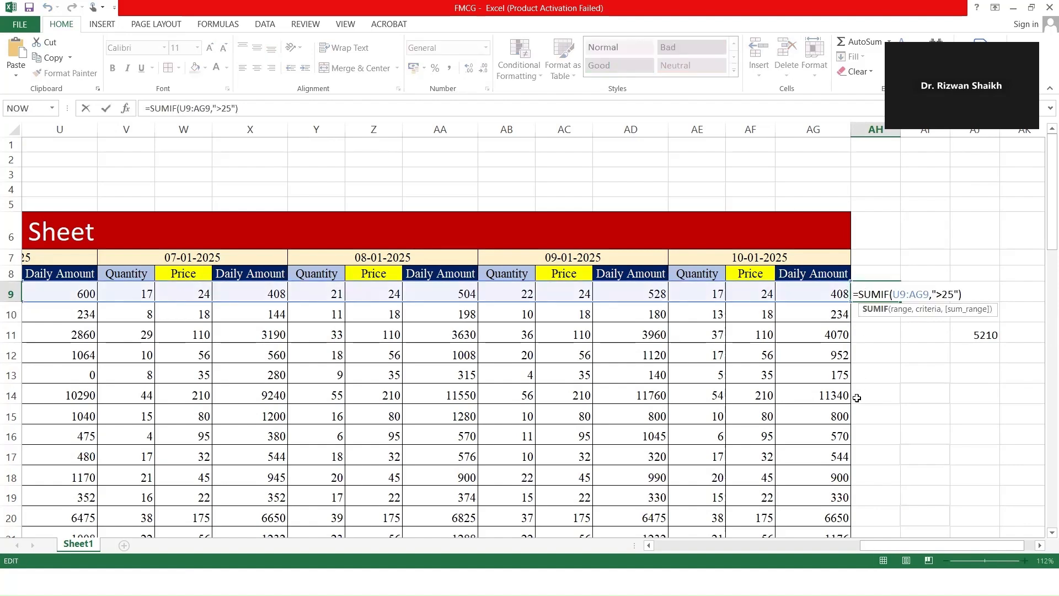
{"action": "key", "text": "Escape"}
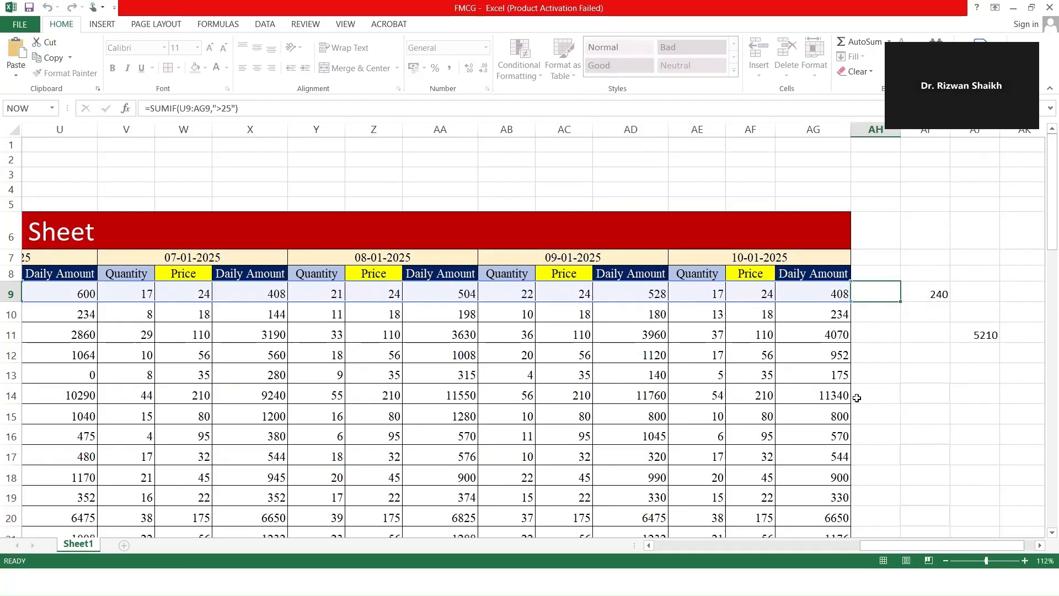
{"action": "left_click_drag", "start_coordinate": [903, 446], "coordinate": [902, 443]}
{"action": "scroll", "coordinate": [903, 443], "scroll_direction": "up", "scroll_amount": 1}
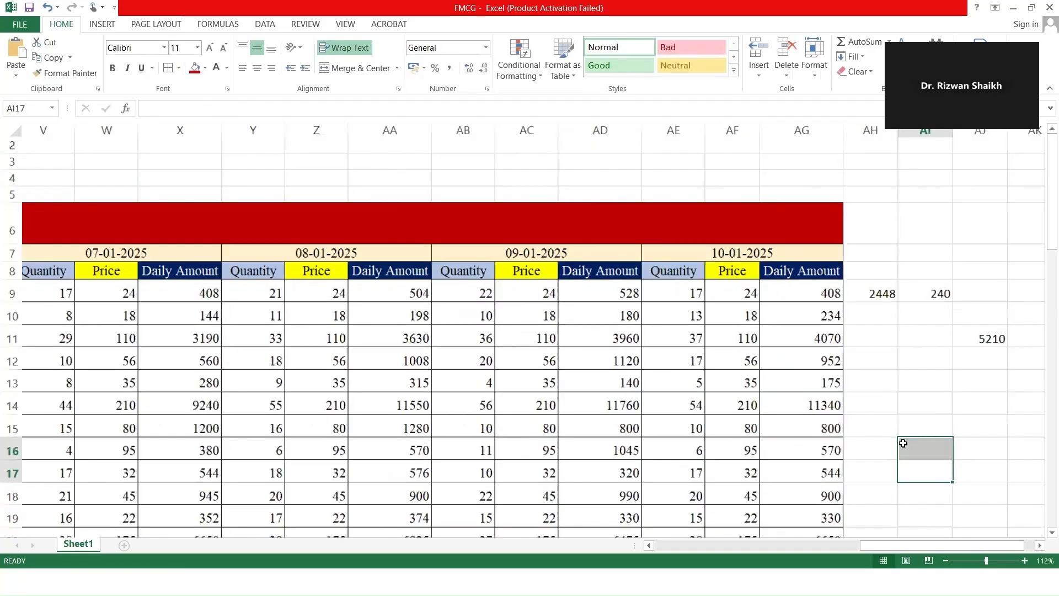
{"action": "scroll", "coordinate": [902, 443], "scroll_direction": "up", "scroll_amount": 10}
{"action": "left_click", "coordinate": [787, 270]}
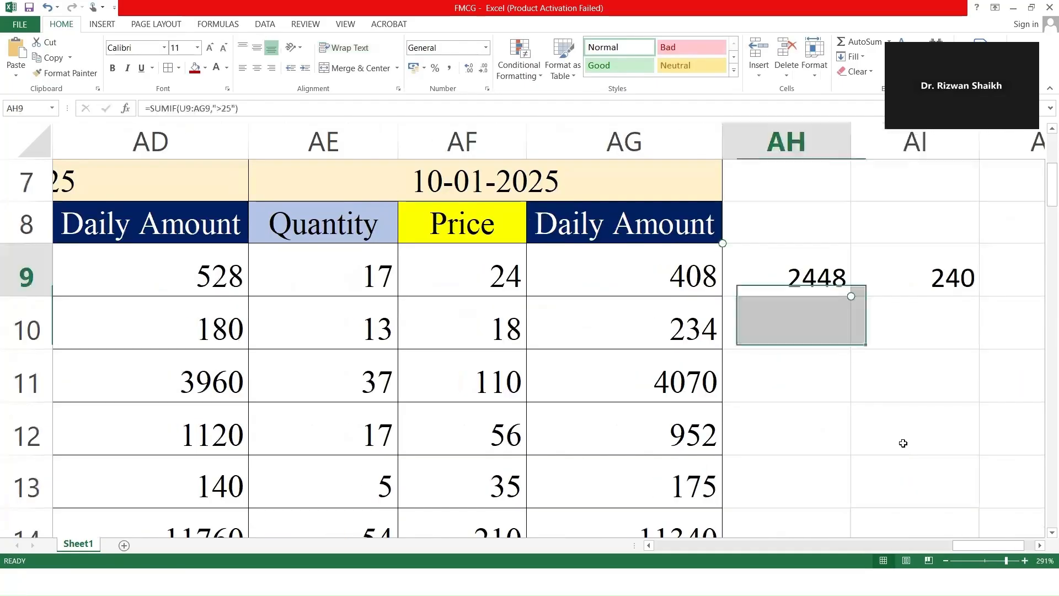
{"action": "double_click", "coordinate": [773, 257]}
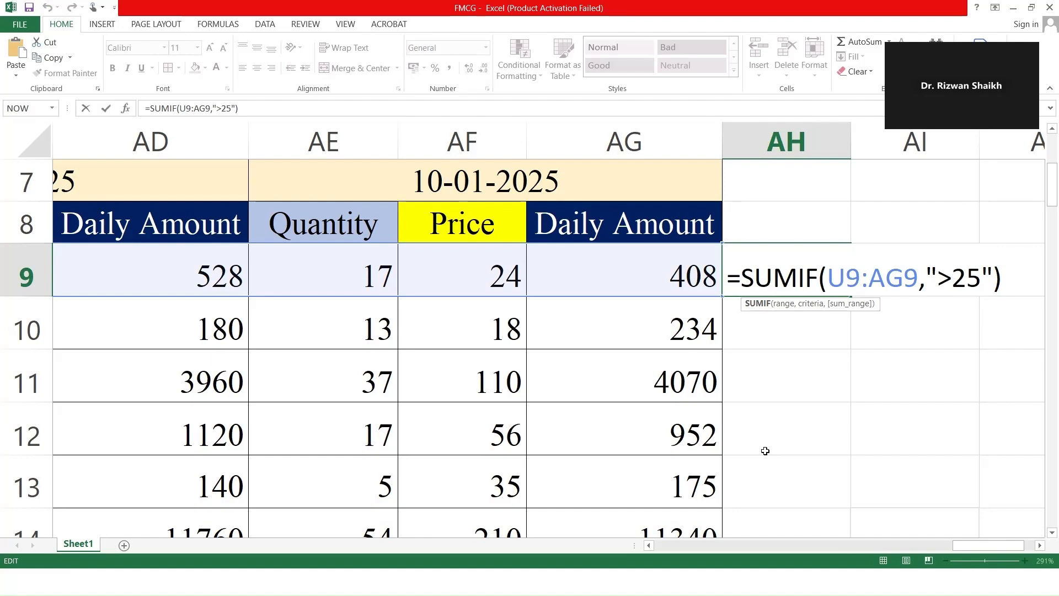
{"action": "key", "text": "ctrl+Return"}
Start a SUMIF formula in AG35 with the 10-01-2025 Daily Amount cells AG26:AG33 as its range.
{"action": "scroll", "coordinate": [763, 421], "scroll_direction": "down", "scroll_amount": 11}
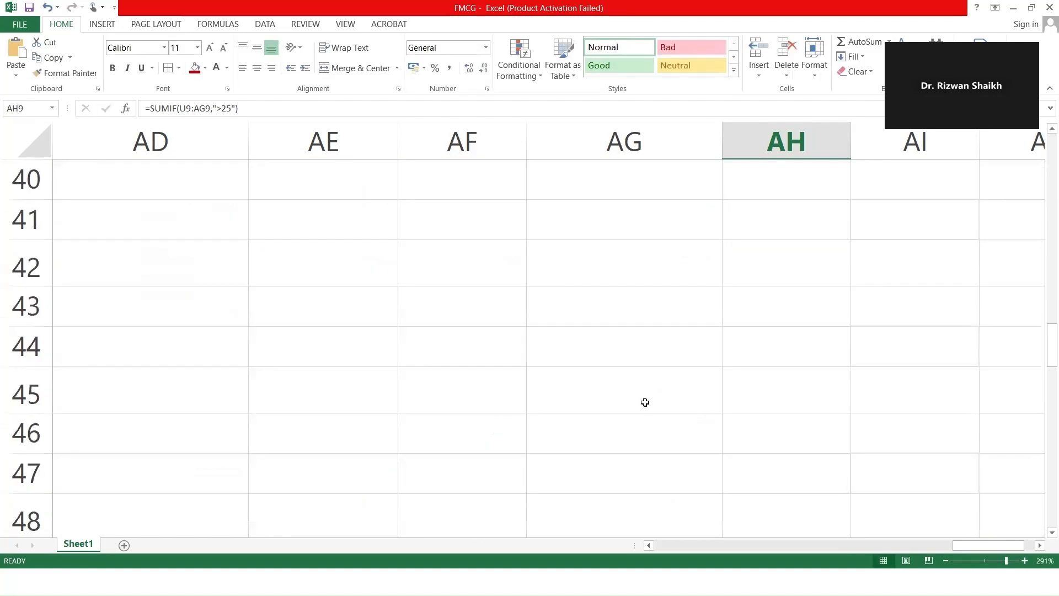
{"action": "scroll", "coordinate": [640, 395], "scroll_direction": "up", "scroll_amount": 3}
{"action": "left_click", "coordinate": [620, 388]}
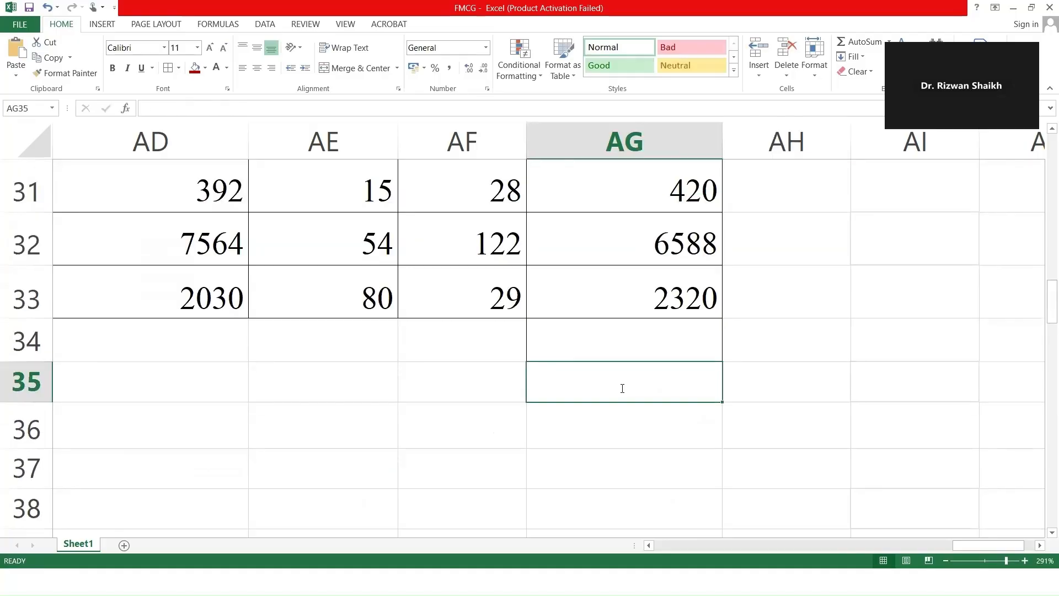
{"action": "type", "text": "=sum"}
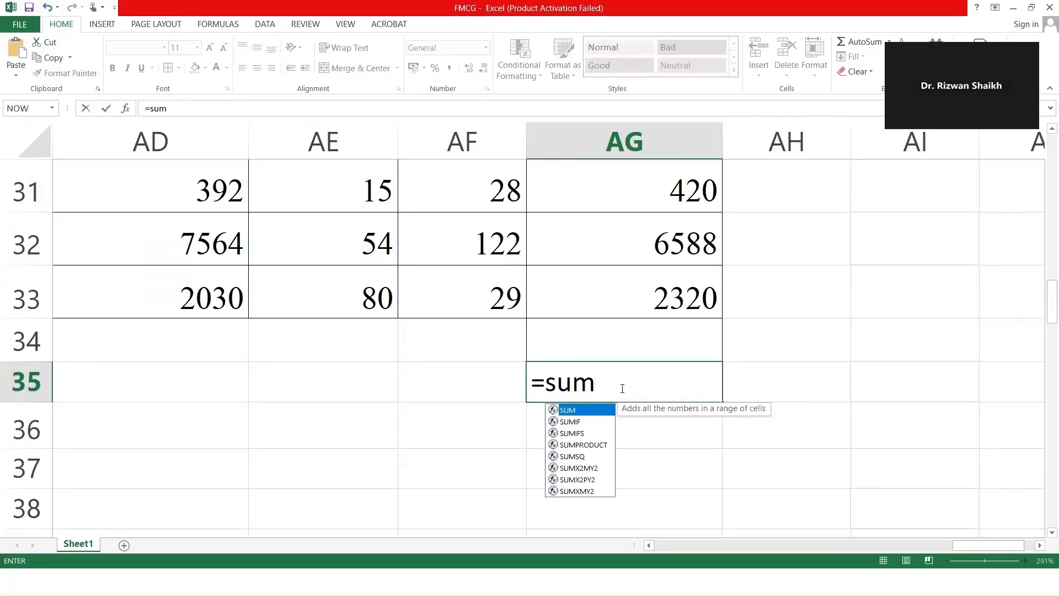
{"action": "type", "text": "if("}
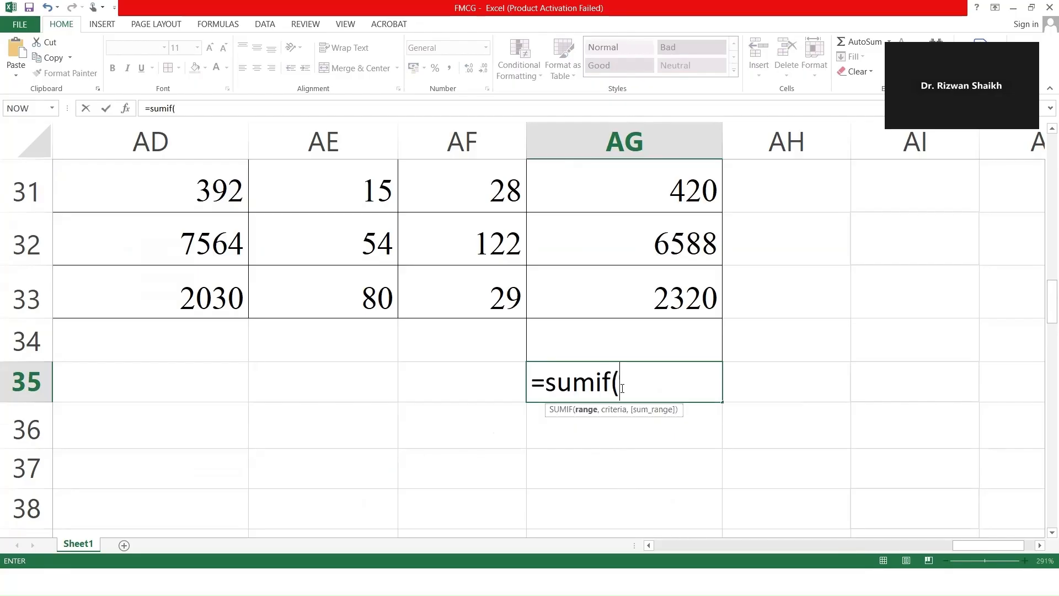
{"action": "scroll", "coordinate": [643, 245], "scroll_direction": "up", "scroll_amount": 3}
{"action": "left_click", "coordinate": [631, 193]}
{"action": "scroll", "coordinate": [623, 340], "scroll_direction": "down", "scroll_amount": 3}
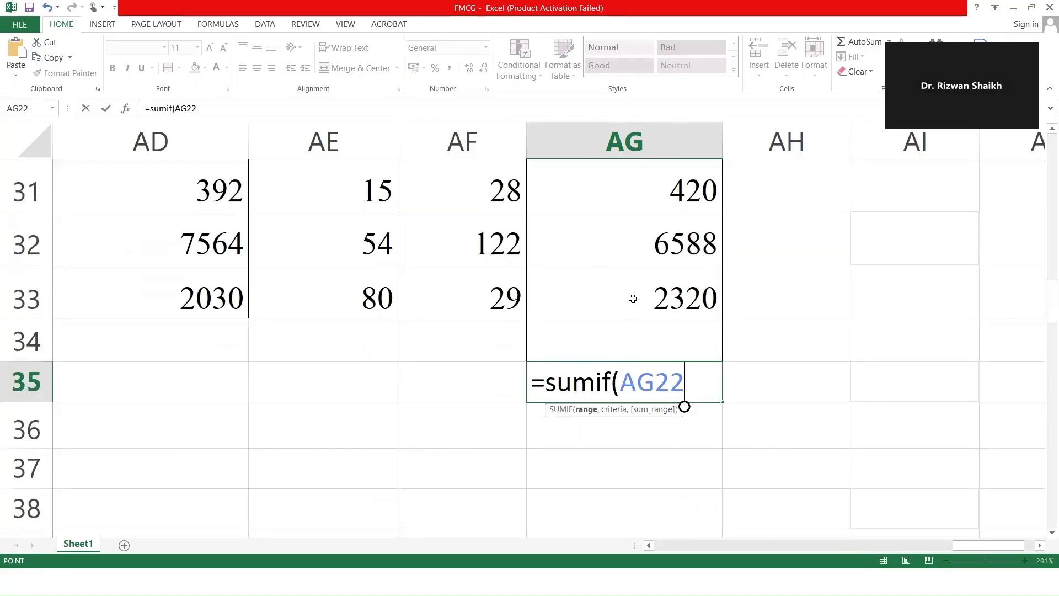
{"action": "left_click", "coordinate": [631, 297]}
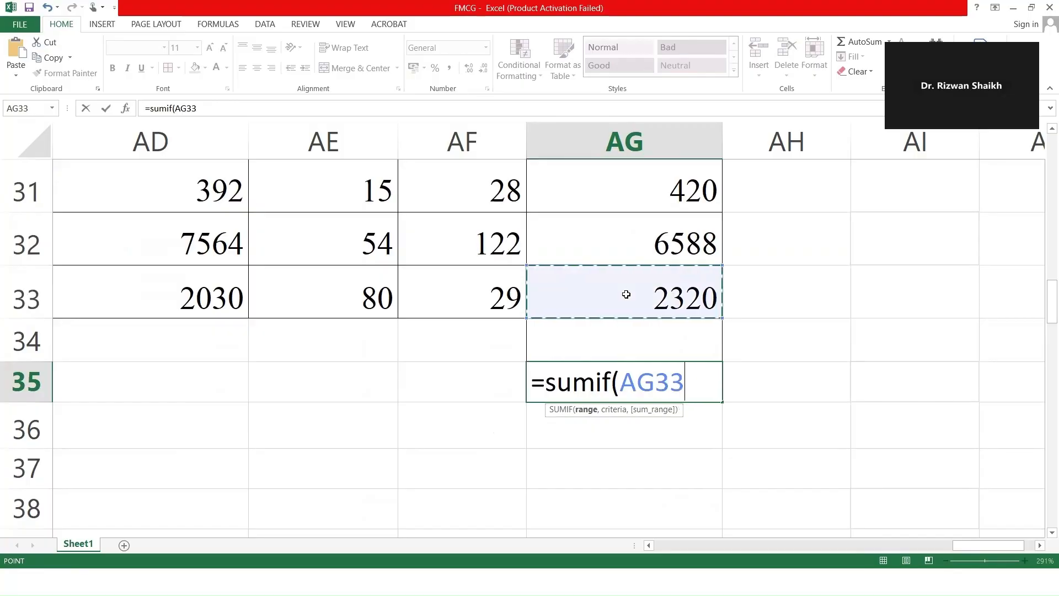
{"action": "scroll", "coordinate": [612, 267], "scroll_direction": "up", "scroll_amount": 1}
{"action": "scroll", "coordinate": [612, 266], "scroll_direction": "up", "scroll_amount": 2}
{"action": "left_click", "coordinate": [612, 257]}
{"action": "scroll", "coordinate": [635, 314], "scroll_direction": "down", "scroll_amount": 2}
{"action": "left_click", "coordinate": [632, 311], "text": "shift"}
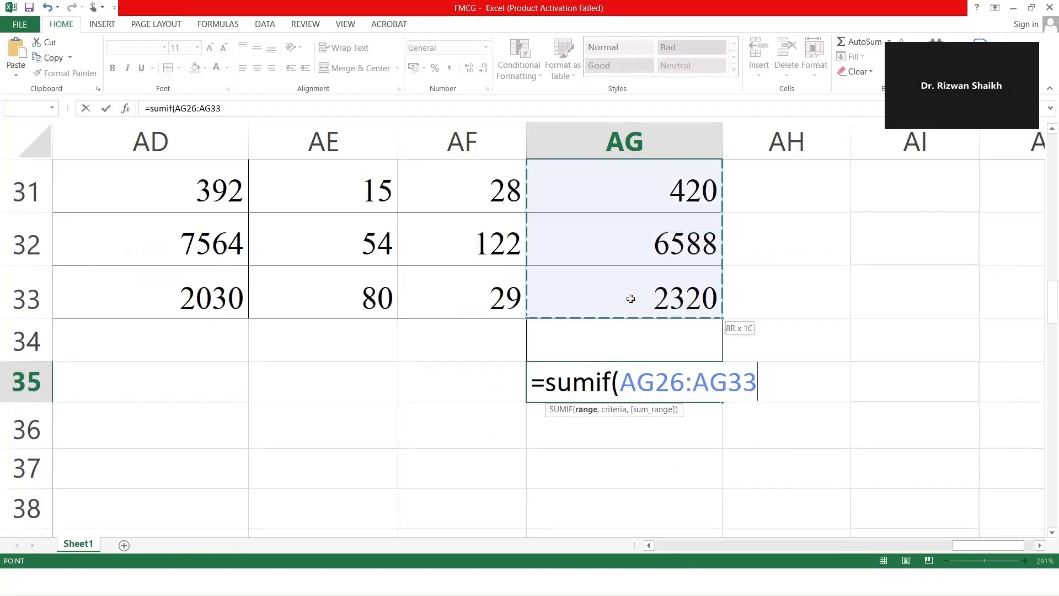
Add the criterion ">2000" to the SUMIF formula in AG35 and enter it.
{"action": "type", "text": ",\""}
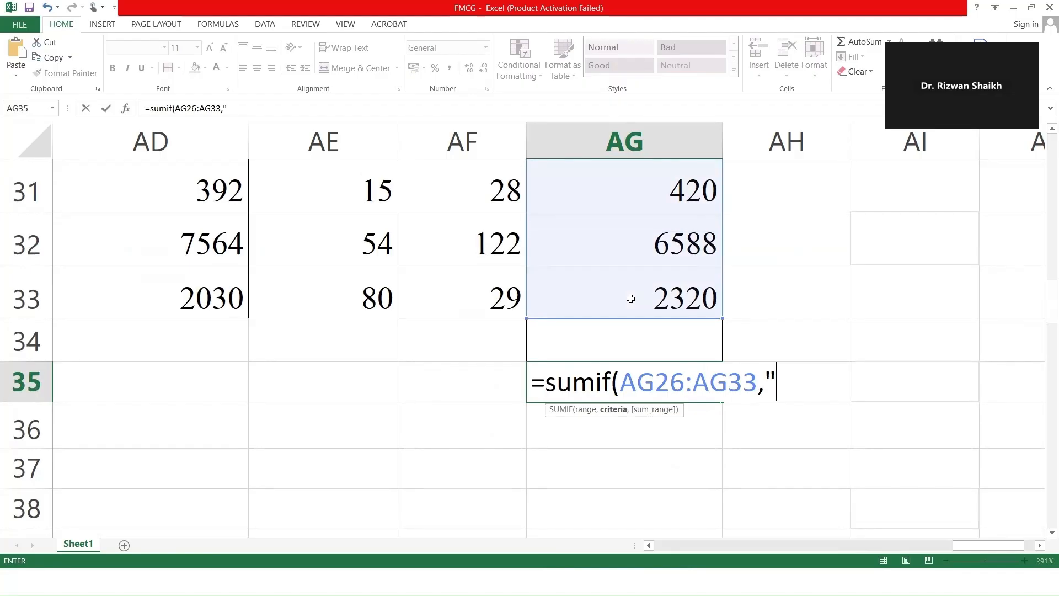
{"action": "type", "text": ">2000"}
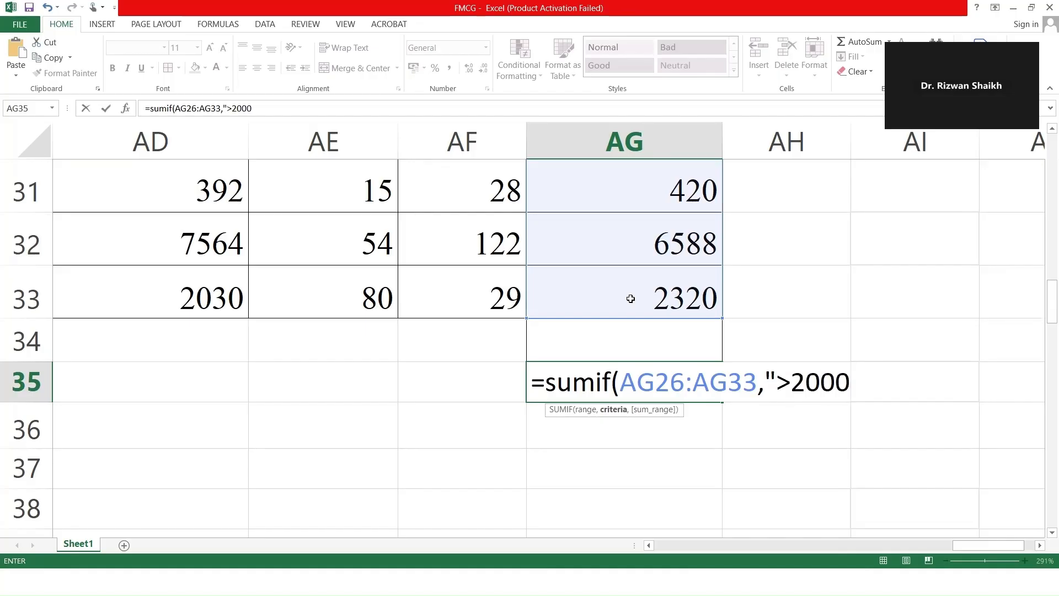
{"action": "type", "text": "\")"}
{"action": "key", "text": "Return"}
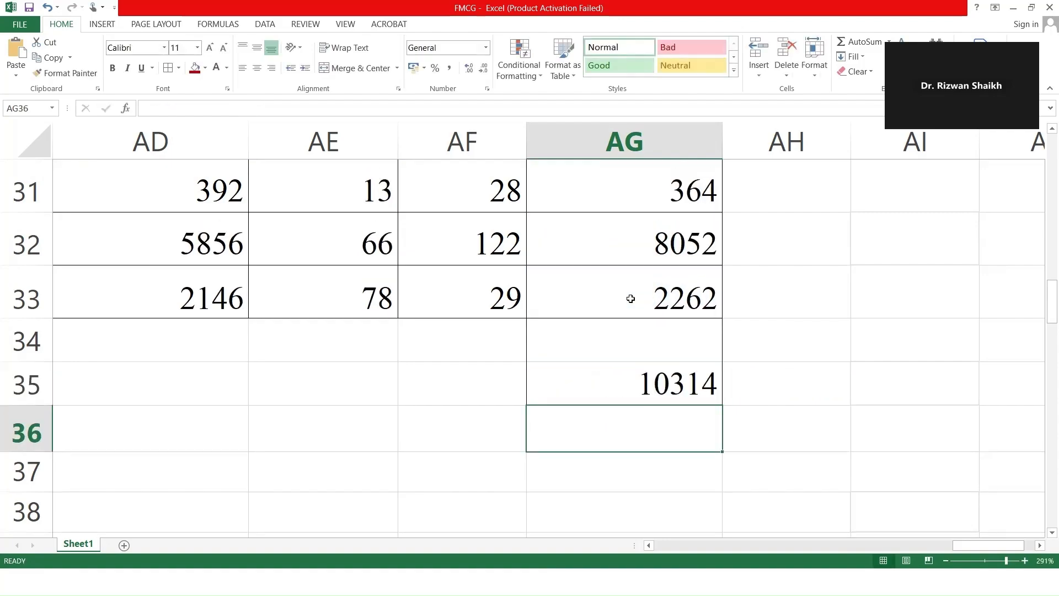
Compare the SUMIF formula in AG35 with the Daily Amount values in AG26:AG33, leaving the formula as it is.
{"action": "double_click", "coordinate": [597, 382]}
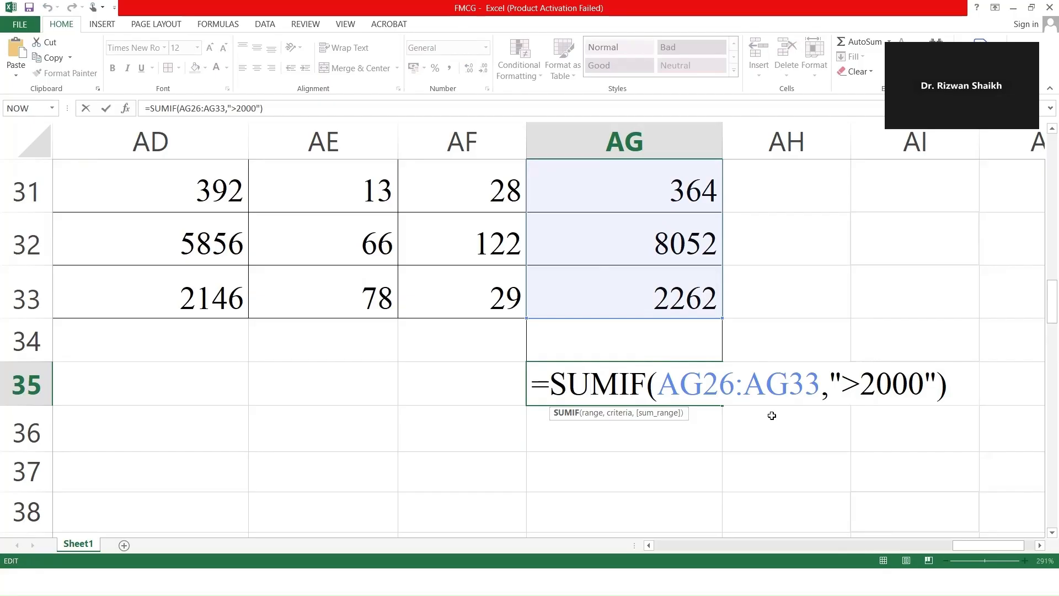
{"action": "scroll", "coordinate": [833, 264], "scroll_direction": "up", "scroll_amount": 3}
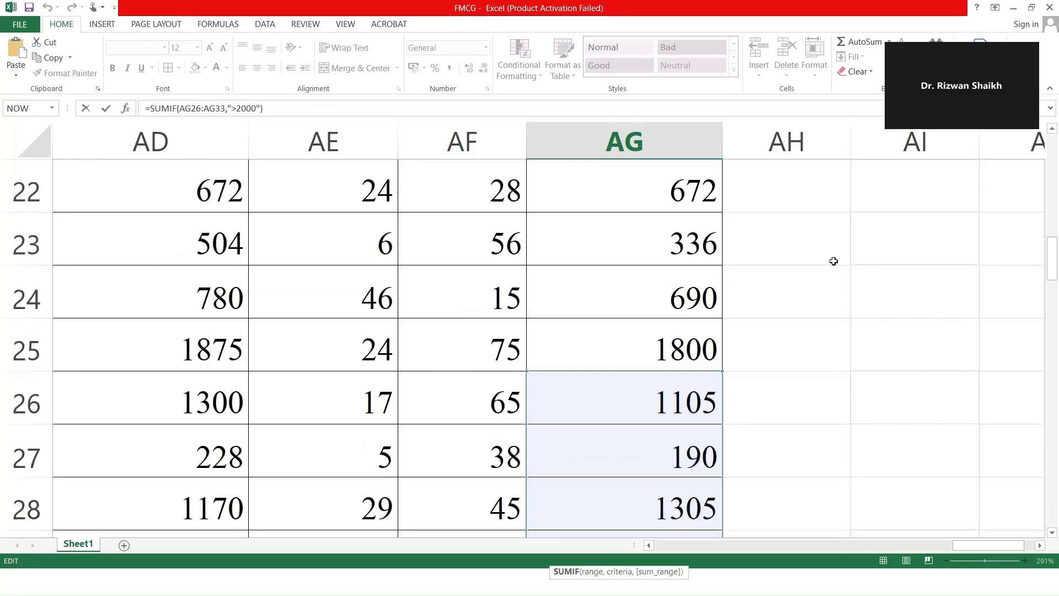
{"action": "scroll", "coordinate": [677, 300], "scroll_direction": "down", "scroll_amount": 2}
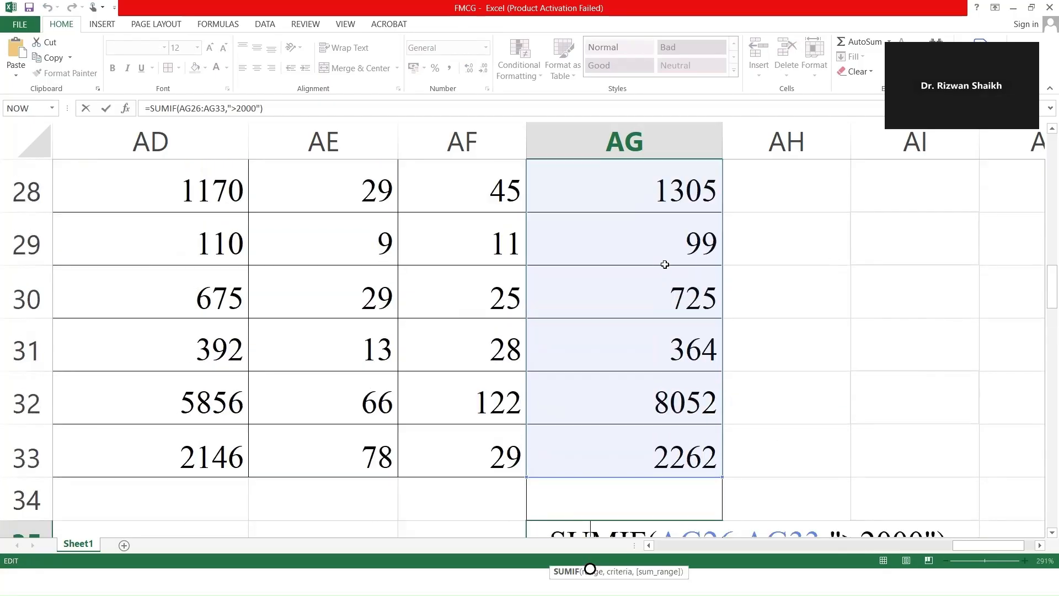
{"action": "scroll", "coordinate": [662, 275], "scroll_direction": "down", "scroll_amount": 2}
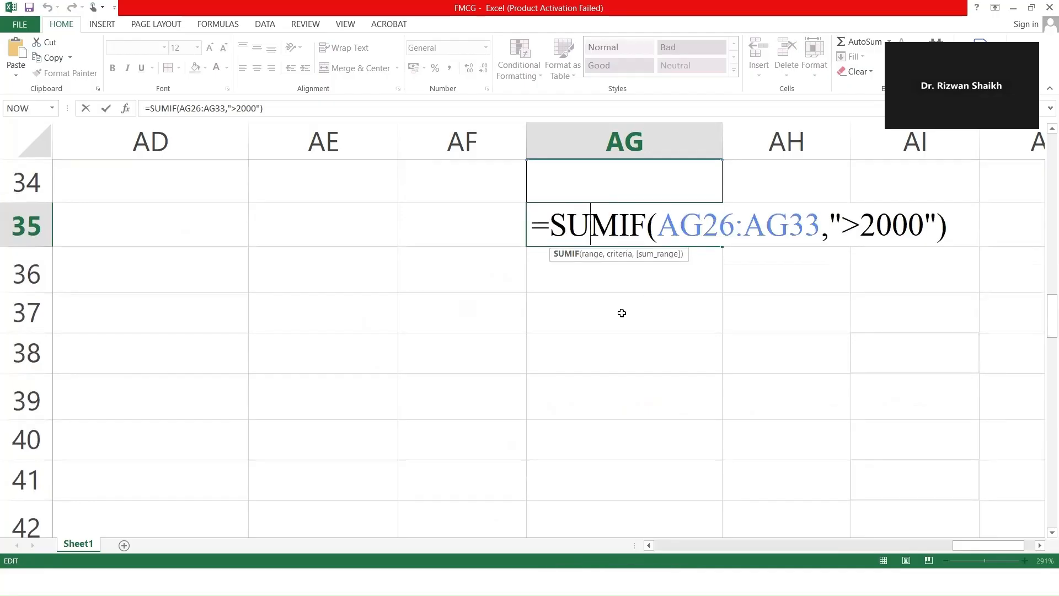
{"action": "scroll", "coordinate": [626, 309], "scroll_direction": "up", "scroll_amount": 2}
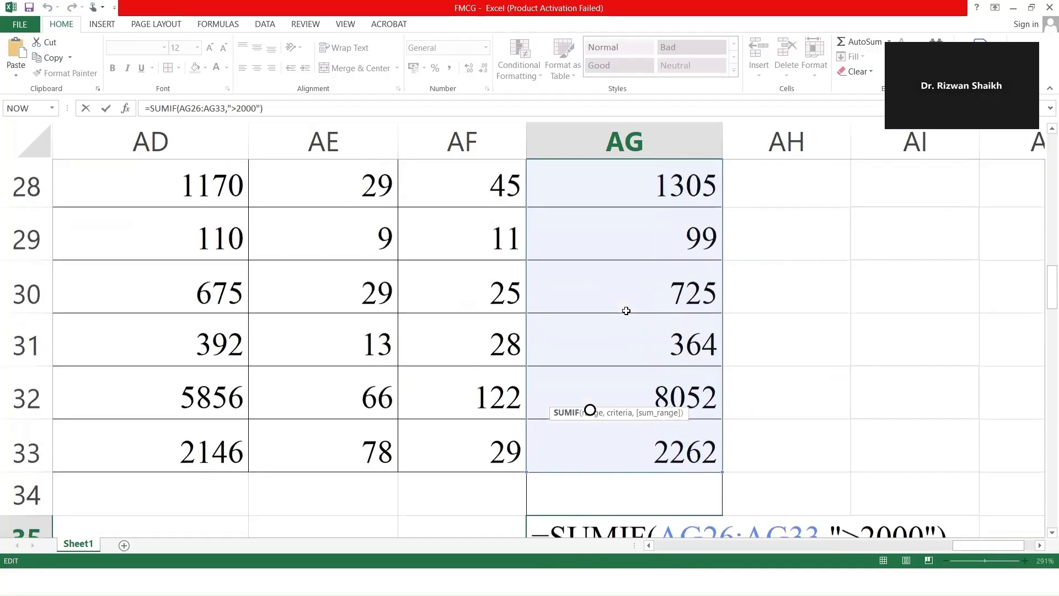
{"action": "scroll", "coordinate": [628, 311], "scroll_direction": "down", "scroll_amount": 2}
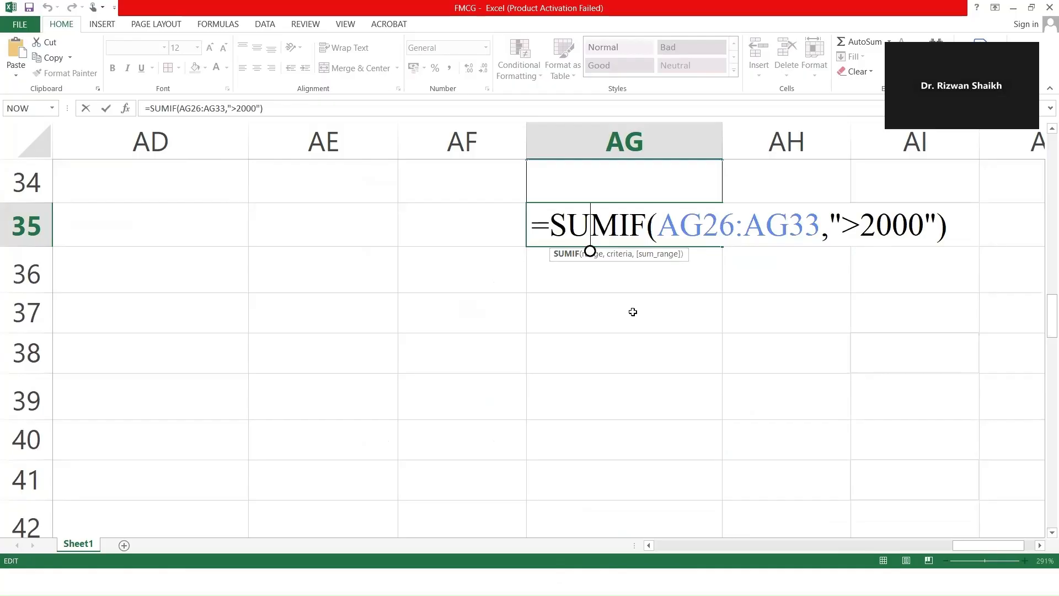
{"action": "key", "text": "Return"}
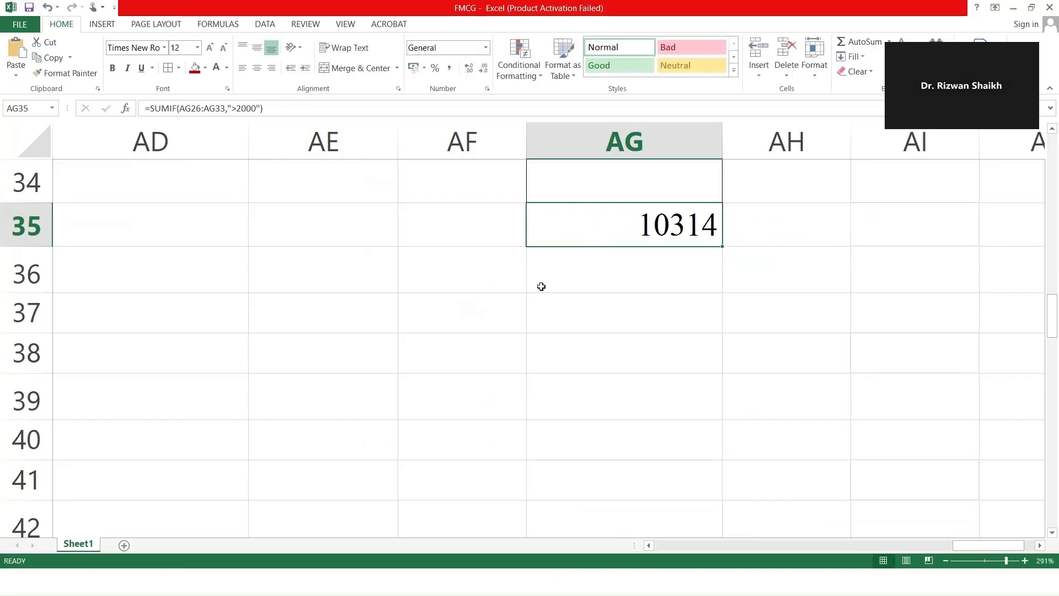
Start a SUMIFS formula in AH9 and open the help article for the function.
{"action": "left_click", "coordinate": [551, 352]}
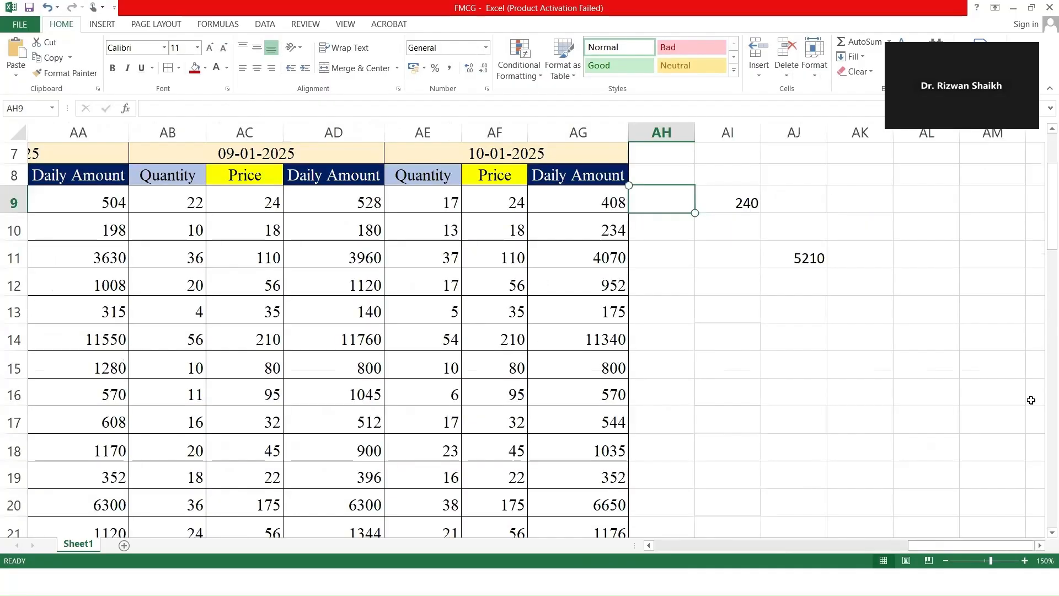
{"action": "type", "text": "="}
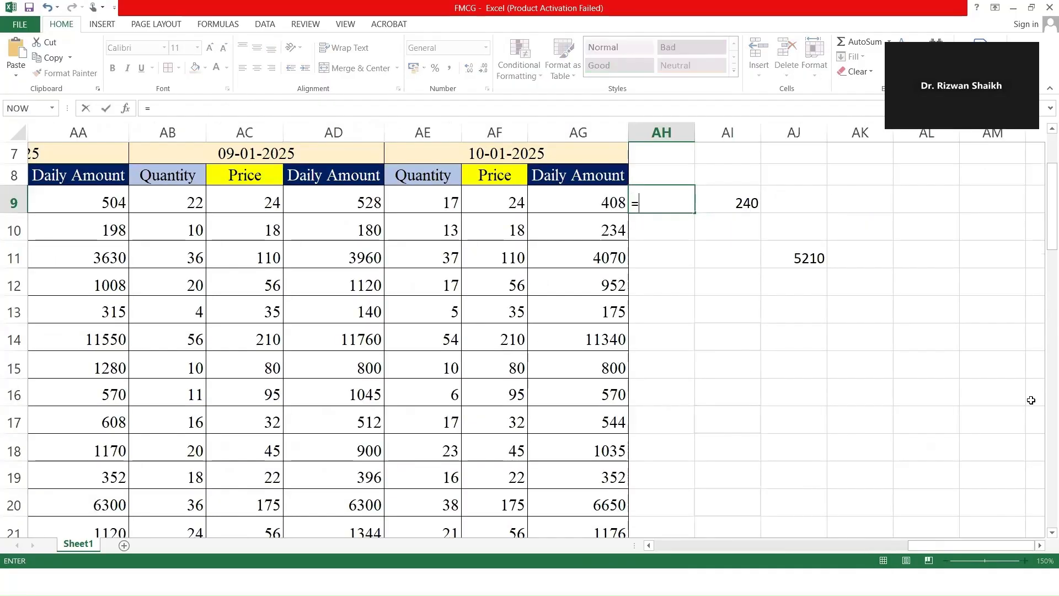
{"action": "type", "text": "SUMIFS"}
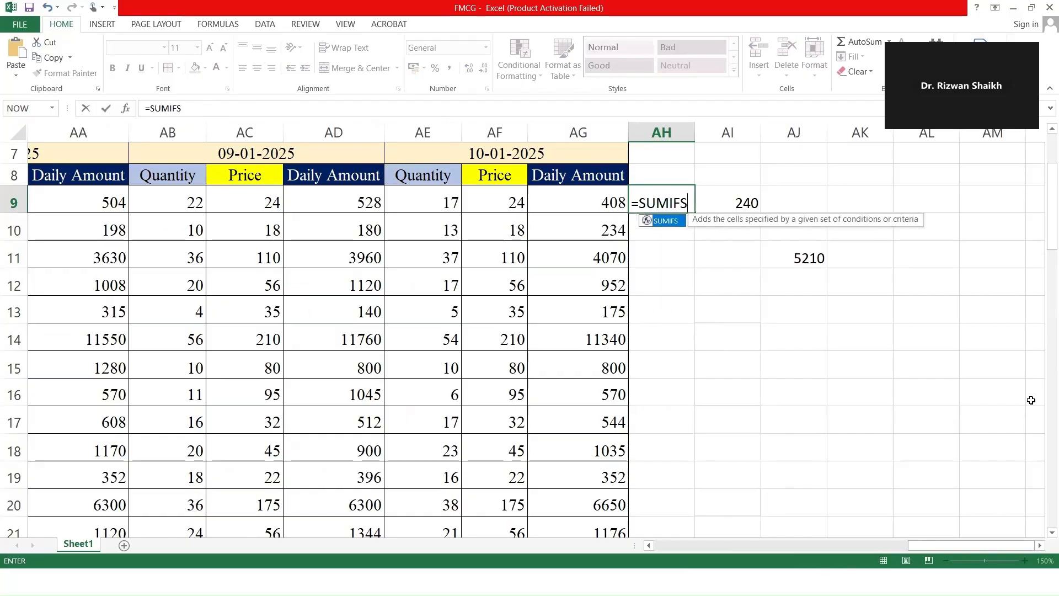
{"action": "type", "text": "("}
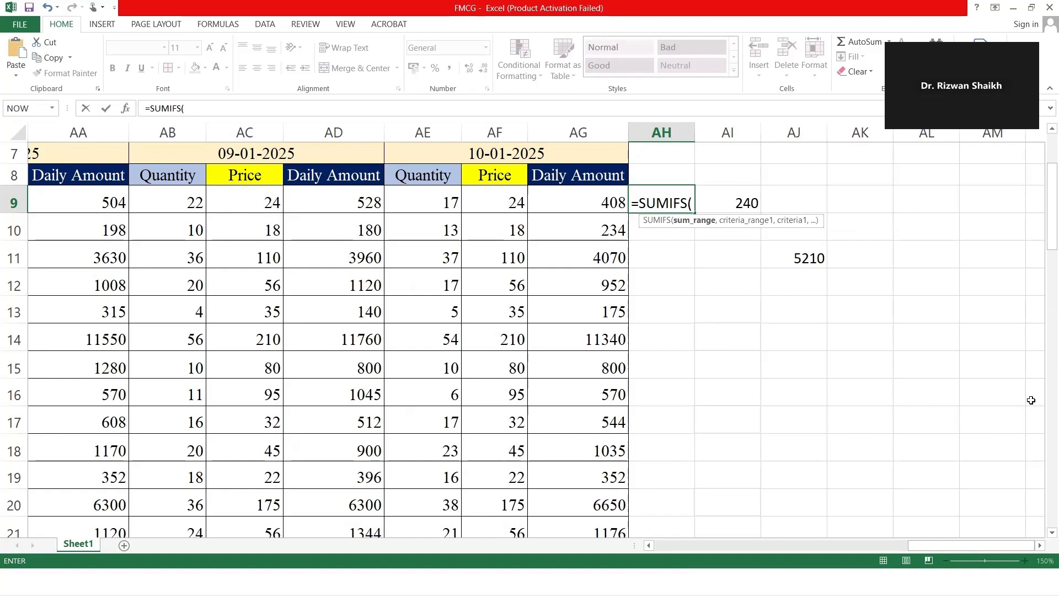
{"action": "left_click", "coordinate": [657, 220]}
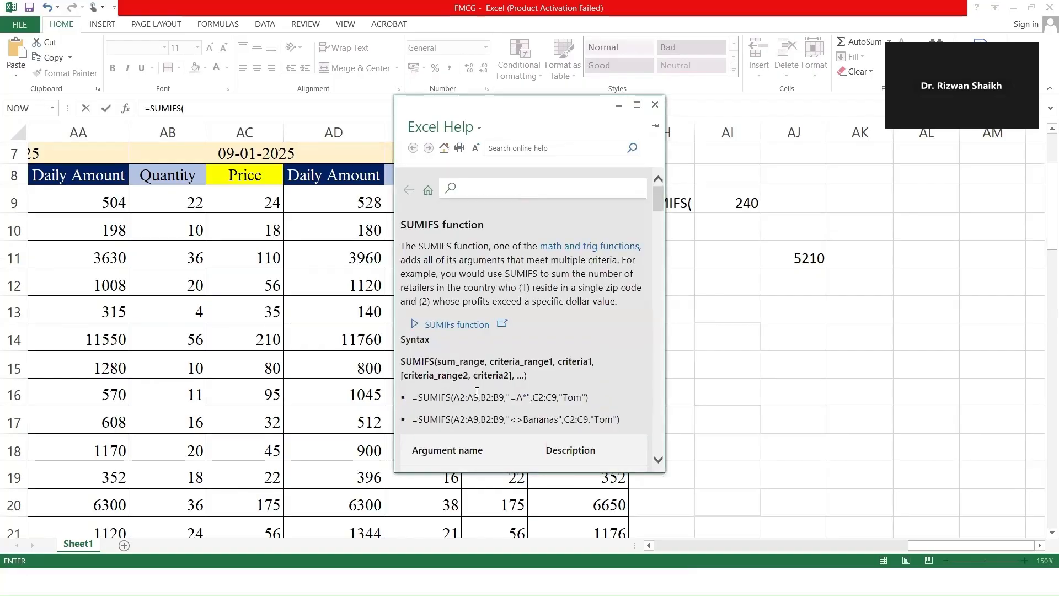
Read the syntax, sample formulas and worked example in the SUMIFS help article.
{"action": "left_click_drag", "start_coordinate": [418, 398], "coordinate": [565, 398]}
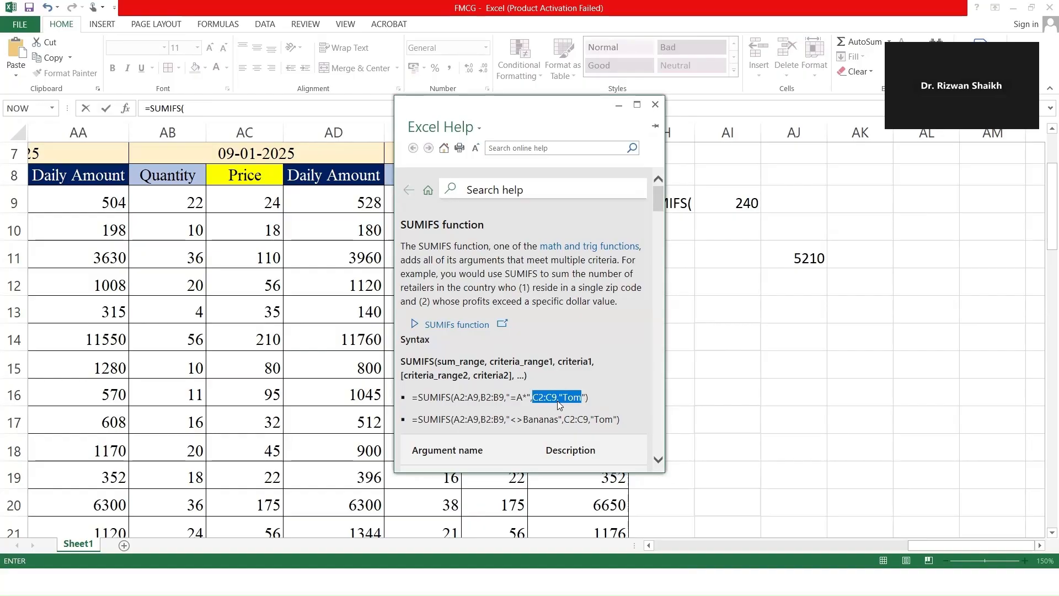
{"action": "scroll", "coordinate": [554, 400], "scroll_direction": "down", "scroll_amount": 4}
{"action": "scroll", "coordinate": [496, 369], "scroll_direction": "down", "scroll_amount": 10}
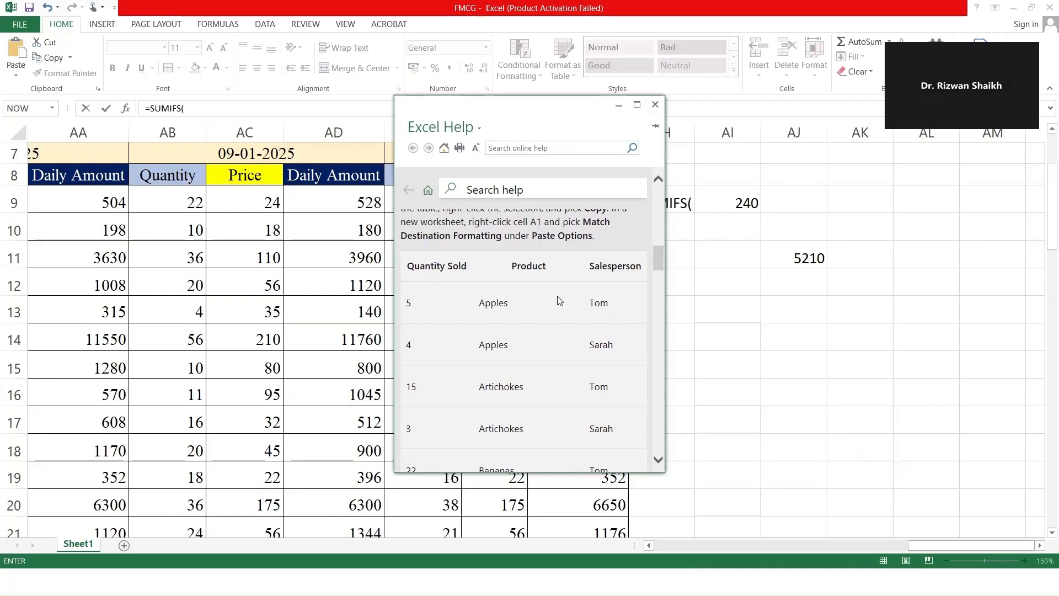
{"action": "left_click_drag", "start_coordinate": [659, 255], "coordinate": [651, 287]}
{"action": "left_click_drag", "start_coordinate": [417, 357], "coordinate": [450, 361]}
{"action": "left_click", "coordinate": [421, 373]}
{"action": "scroll", "coordinate": [461, 361], "scroll_direction": "up", "scroll_amount": 1}
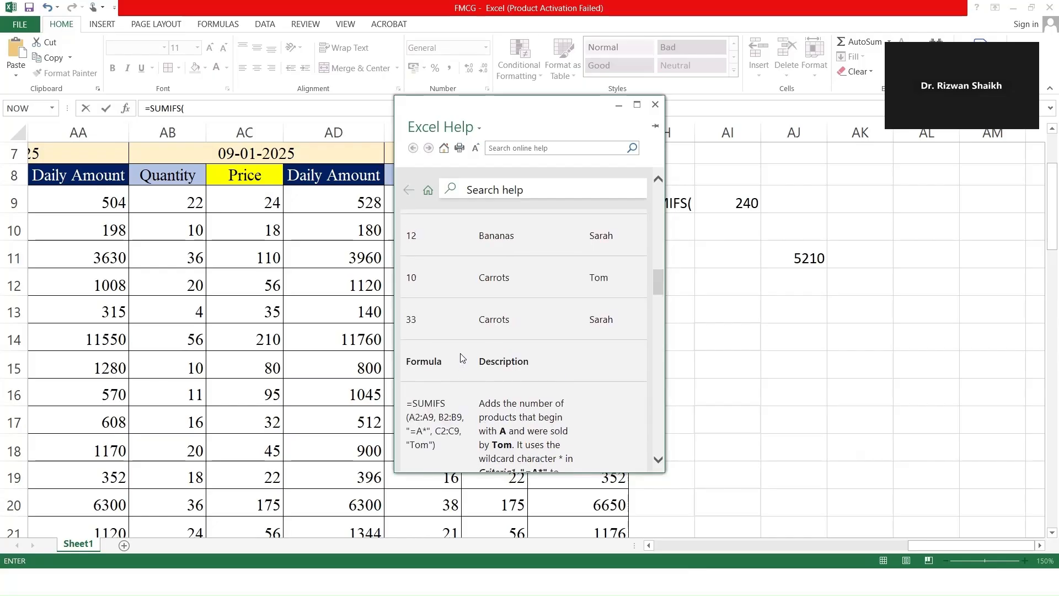
Trace the help article's example criteria through its Quantity Sold, Product and Salesperson columns, and return to the formula in AH9.
{"action": "left_click_drag", "start_coordinate": [419, 251], "coordinate": [417, 295]}
{"action": "left_click", "coordinate": [420, 228]}
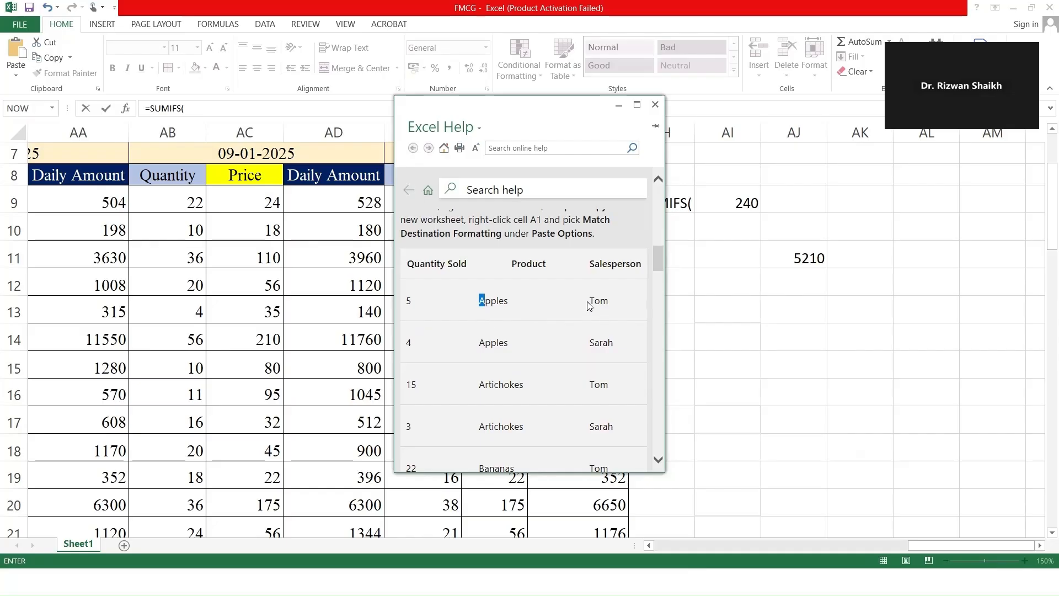
{"action": "left_click_drag", "start_coordinate": [589, 300], "coordinate": [593, 300]}
{"action": "left_click_drag", "start_coordinate": [411, 303], "coordinate": [414, 394]}
{"action": "left_click", "coordinate": [425, 384]}
{"action": "left_click", "coordinate": [619, 105]}
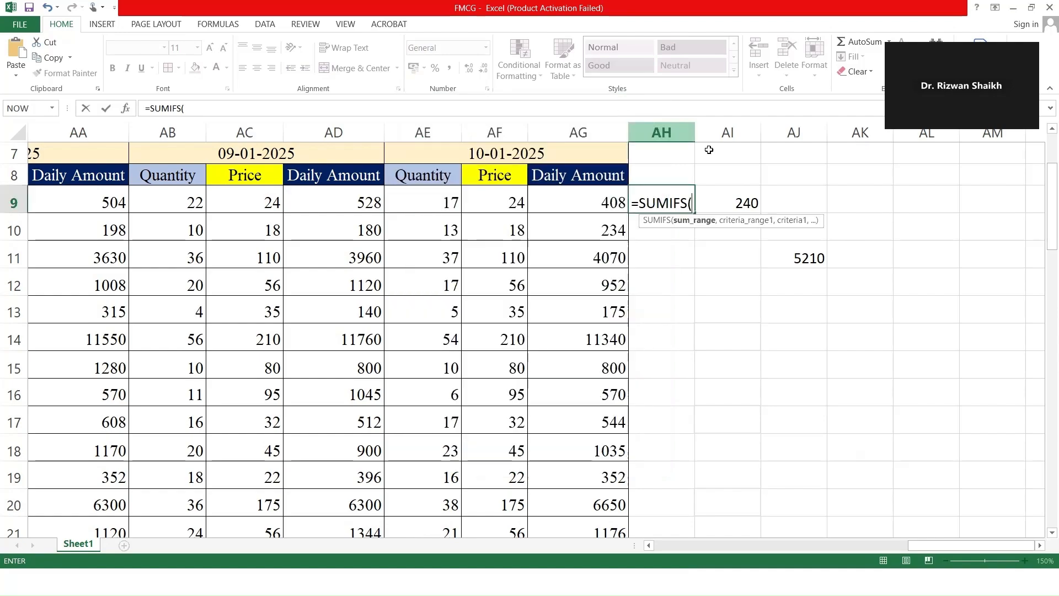
{"action": "left_click", "coordinate": [692, 203]}
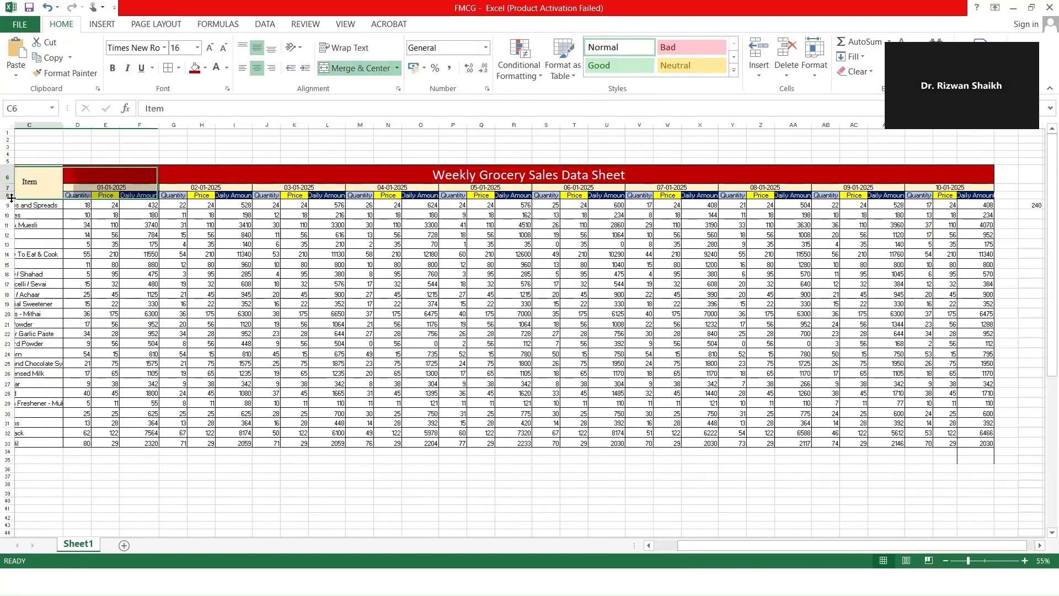
Examine header row 8 and item row 9 of the sales sheet, including where the Quantity columns start in column D.
{"action": "key", "text": "Left"}
{"action": "key", "text": "Left"}
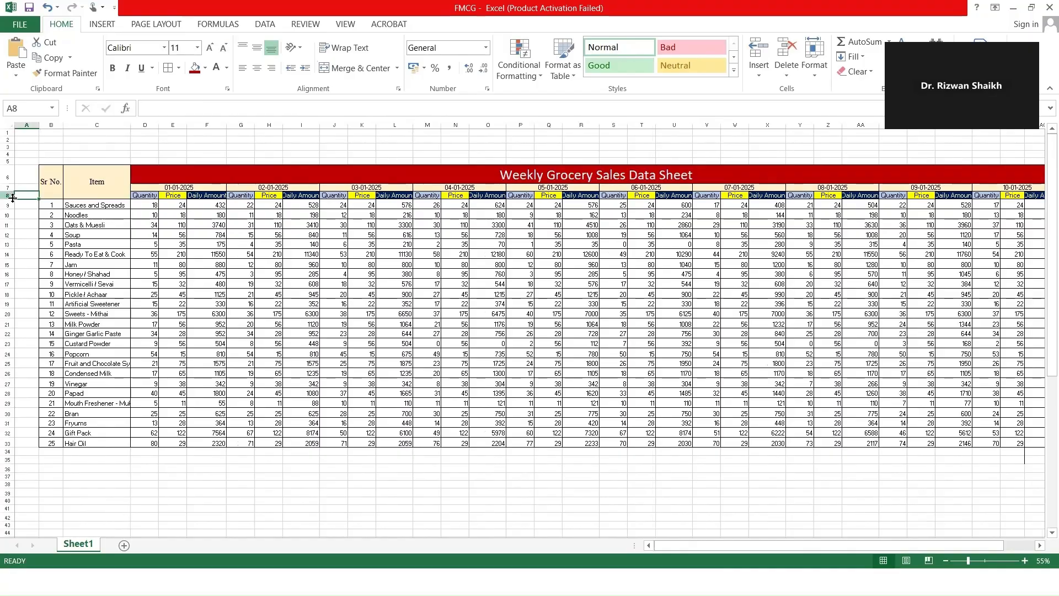
{"action": "left_click", "coordinate": [8, 194]}
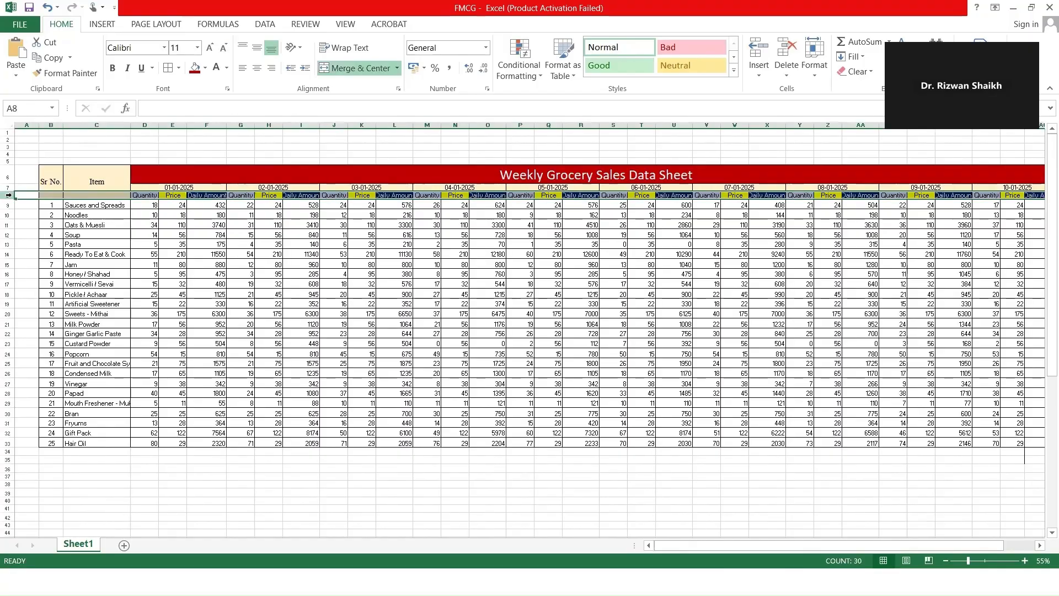
{"action": "scroll", "coordinate": [120, 229], "scroll_direction": "up", "scroll_amount": 1}
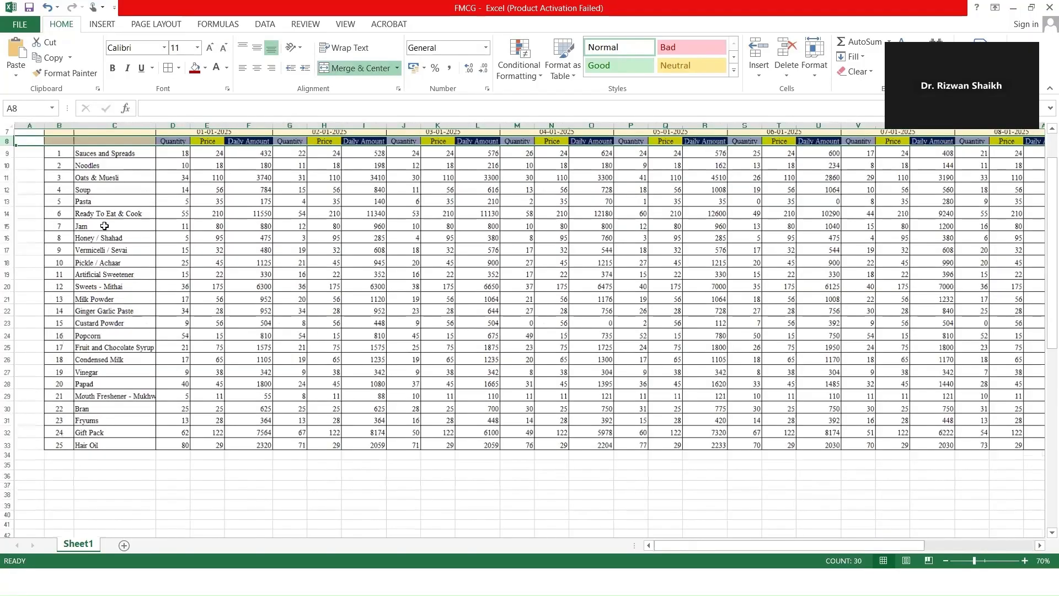
{"action": "scroll", "coordinate": [104, 226], "scroll_direction": "up", "scroll_amount": 1}
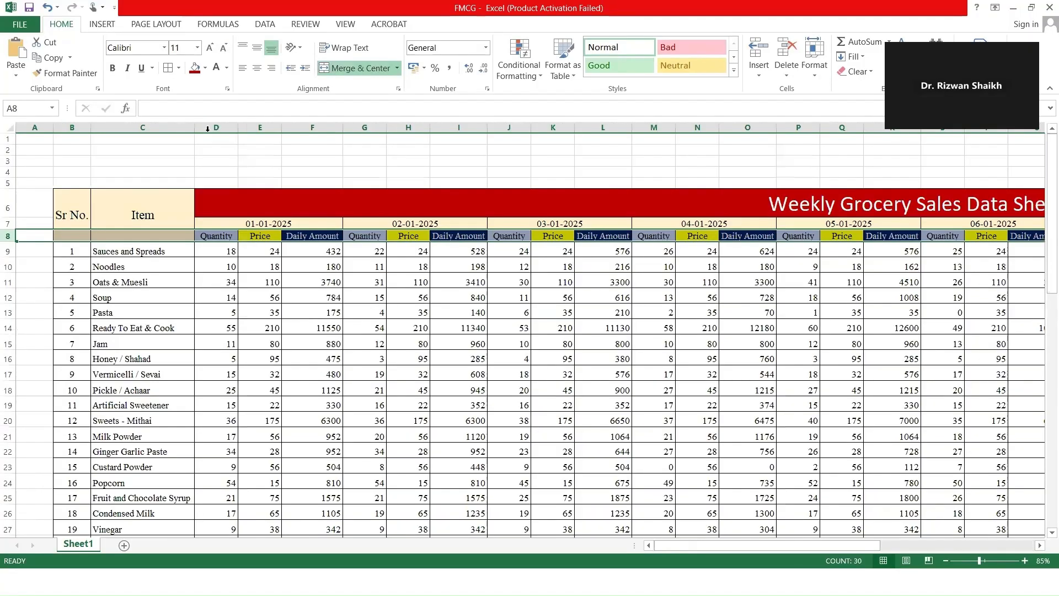
{"action": "left_click", "coordinate": [214, 237]}
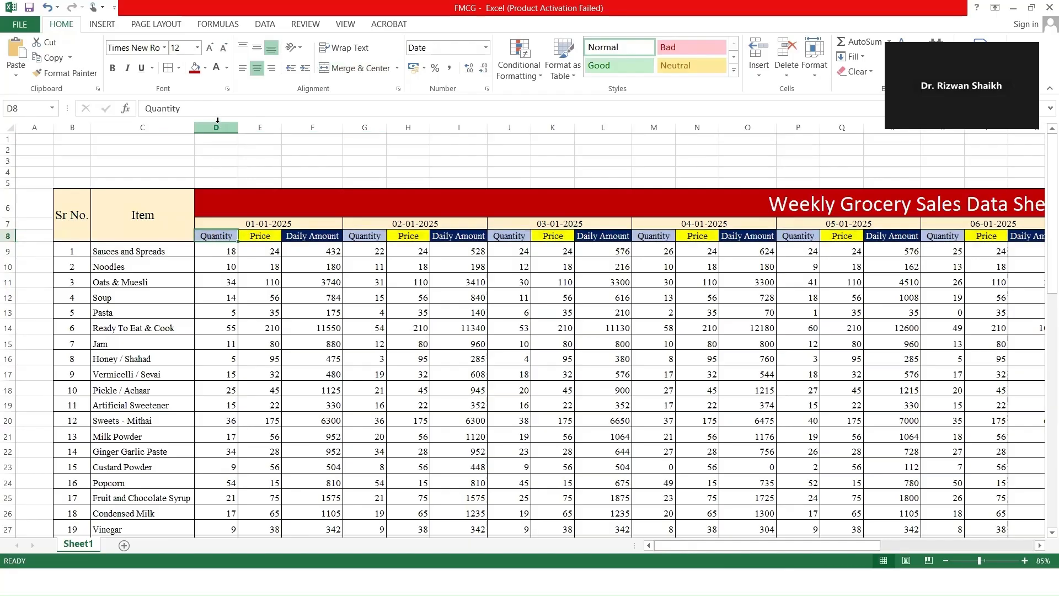
{"action": "left_click", "coordinate": [8, 235]}
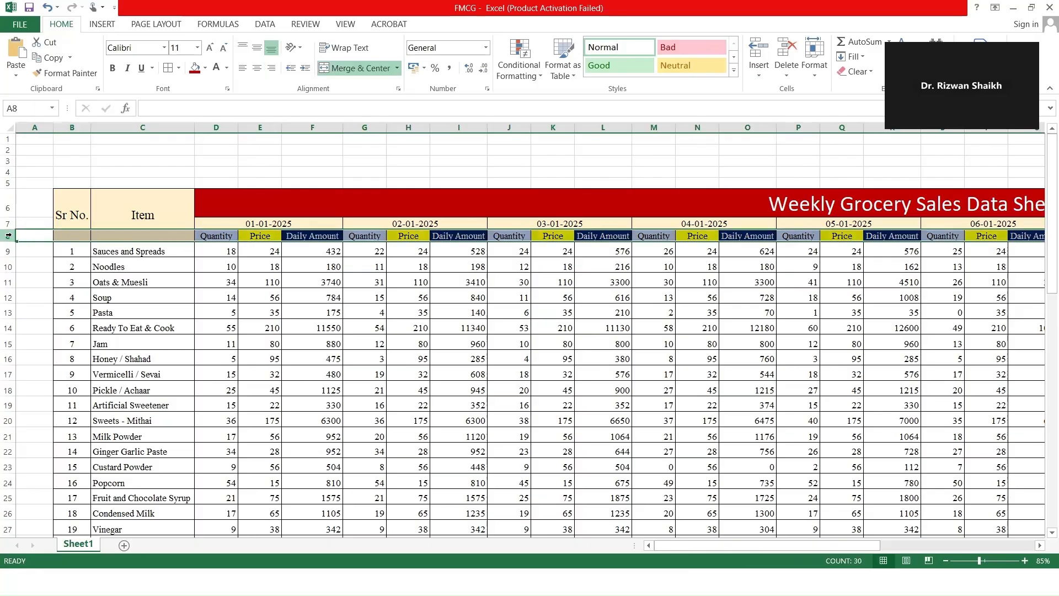
{"action": "left_click", "coordinate": [8, 249]}
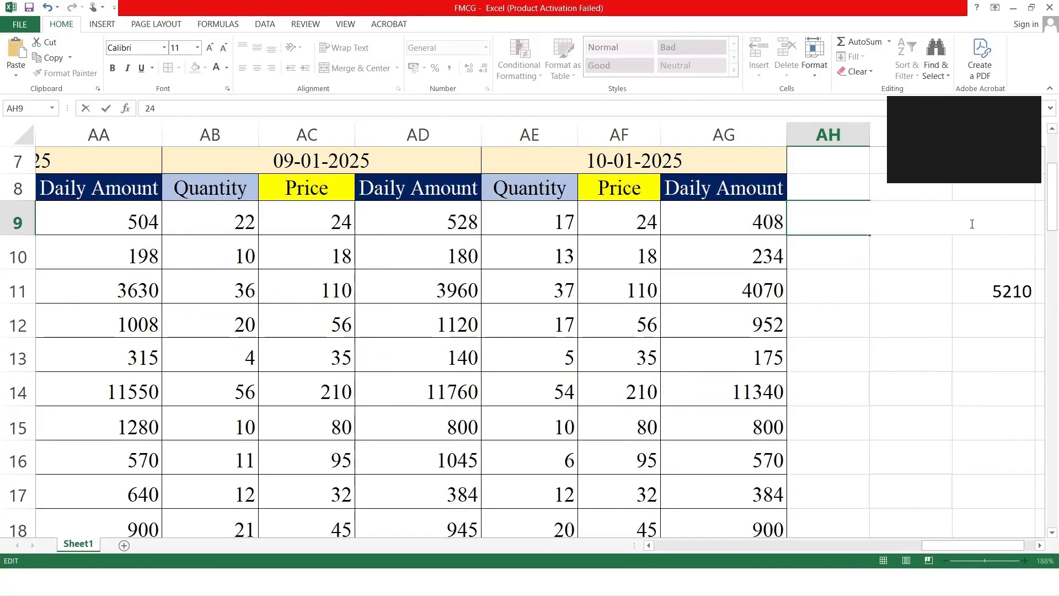
Start a SUMIFS formula in AH9 with D9:AG9 as its sum range.
{"action": "type", "text": "=sumifs"}
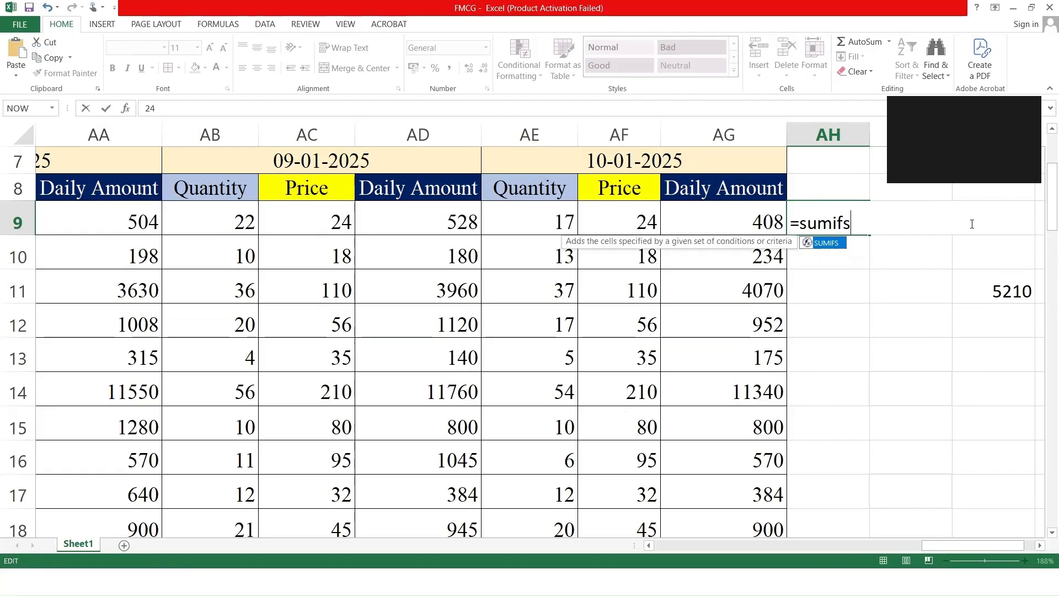
{"action": "type", "text": "("}
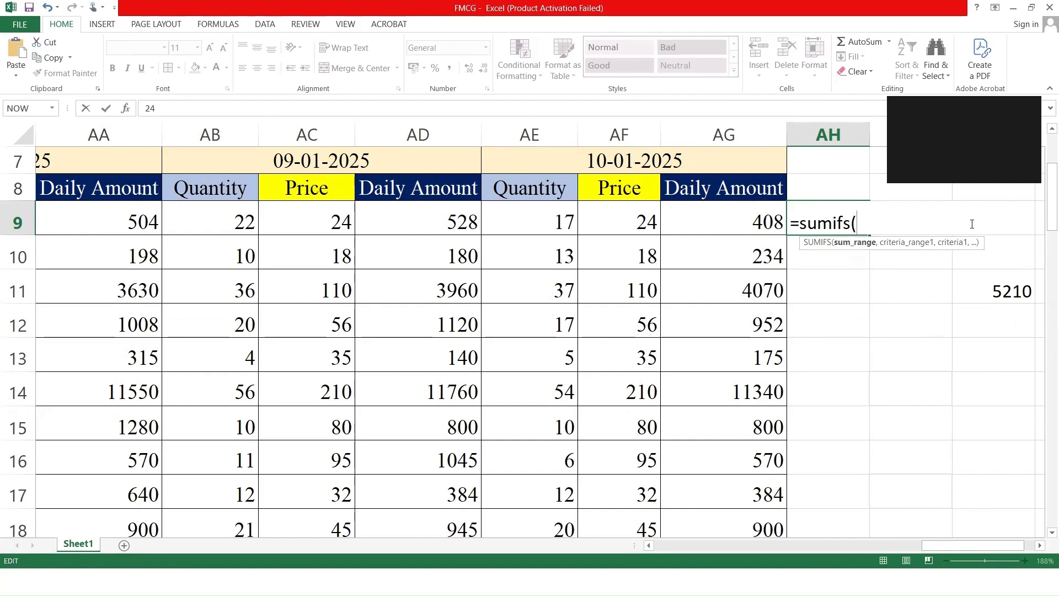
{"action": "type", "text": "d9:da"}
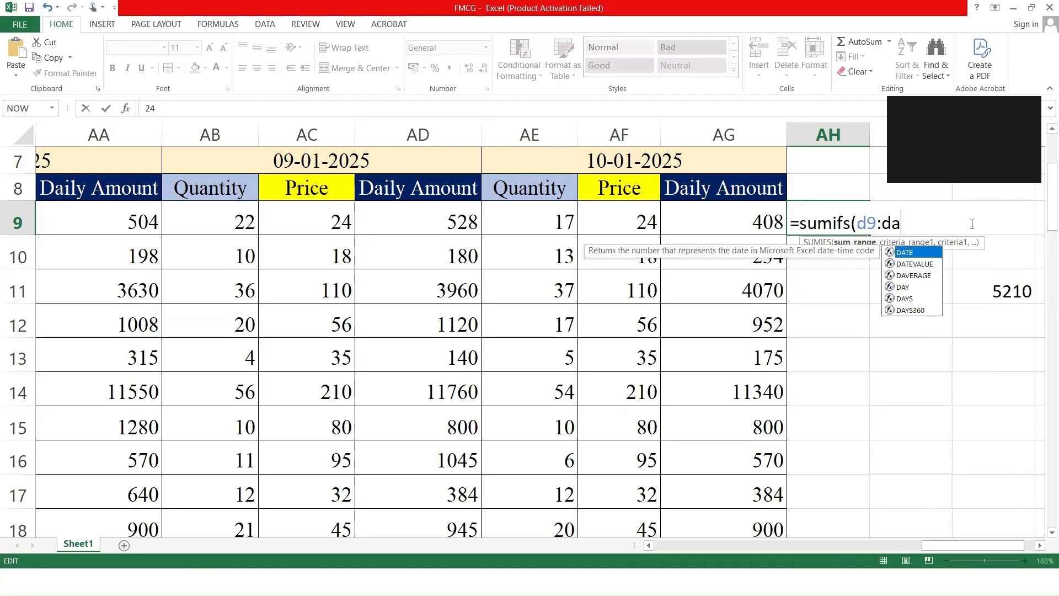
{"action": "type", "text": "g8"}
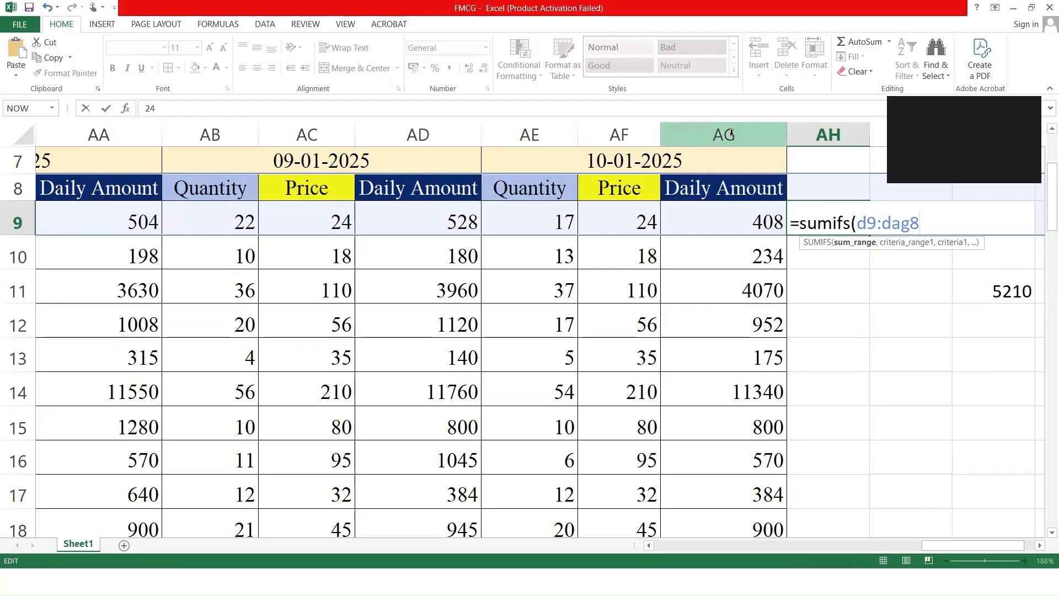
{"action": "left_click", "coordinate": [920, 224]}
{"action": "key", "text": "BackSpace"}
{"action": "type", "text": "9"}
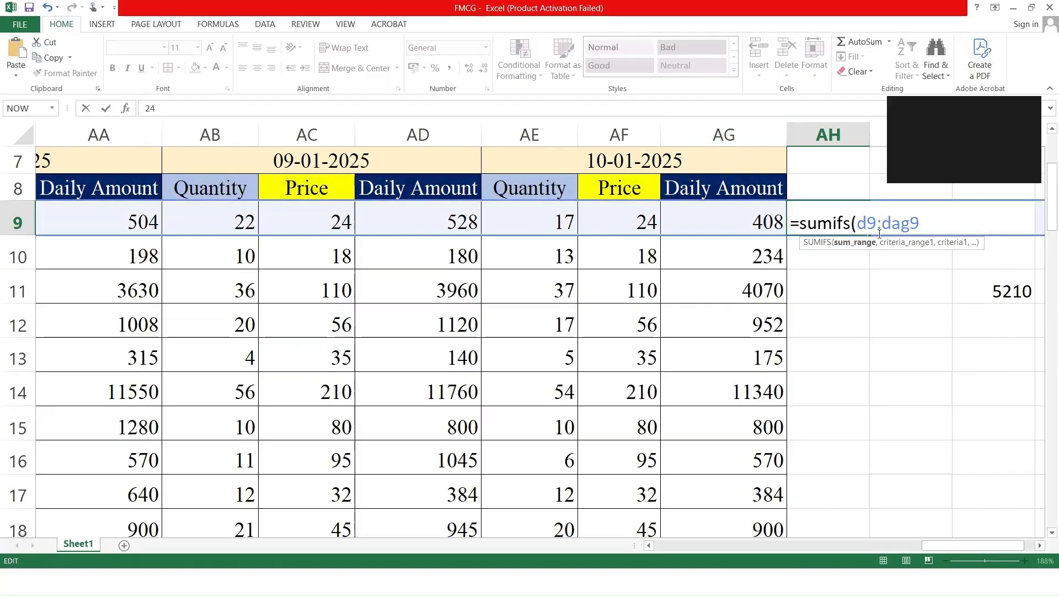
{"action": "left_click", "coordinate": [891, 223]}
{"action": "key", "text": "Delete"}
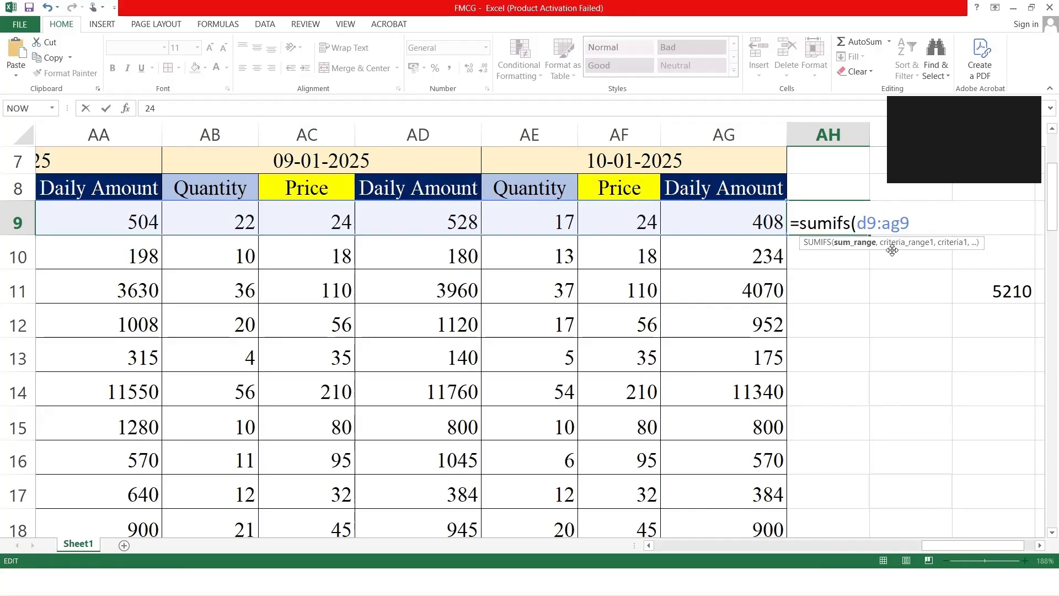
{"action": "key", "text": "Right"}
{"action": "key", "text": "Right"}
Add the criteria range D8:AG8 and the criterion "=Price" to the SUMIFS formula in AH9 and enter it.
{"action": "type", "text": ", "}
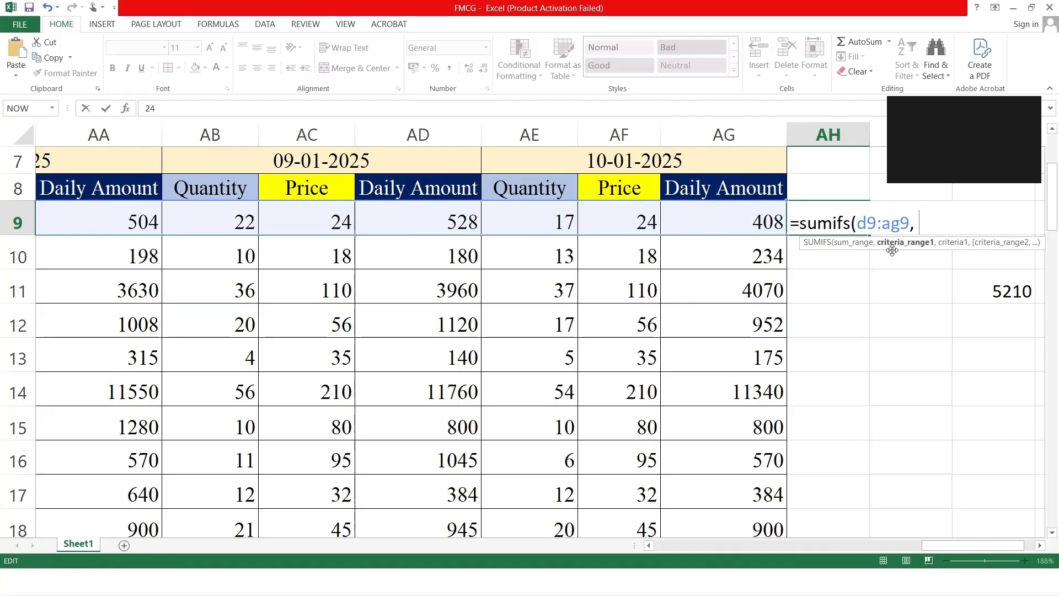
{"action": "type", "text": "d8:ag8"}
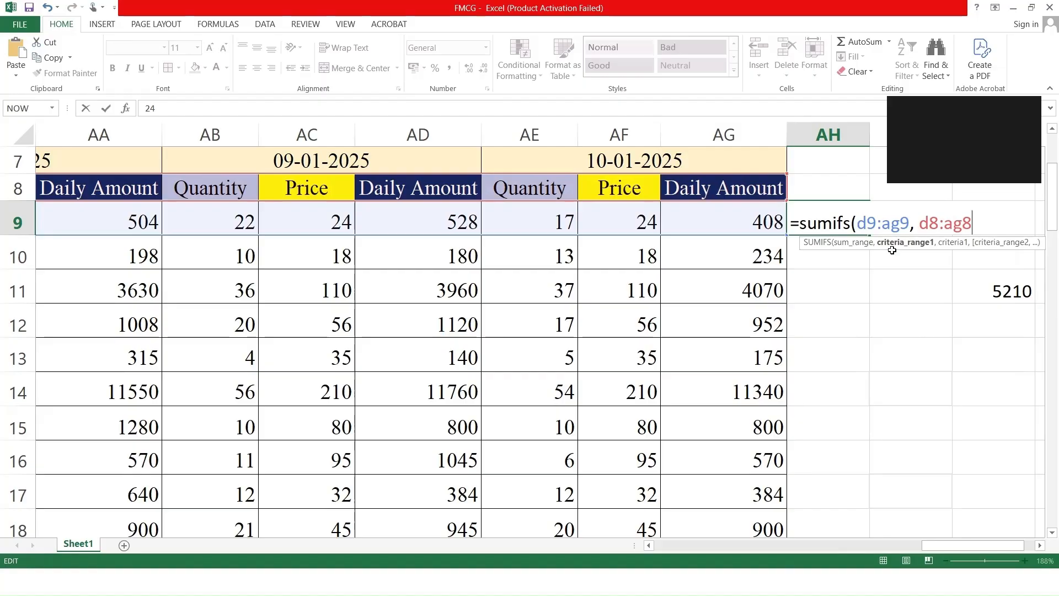
{"action": "type", "text": ","}
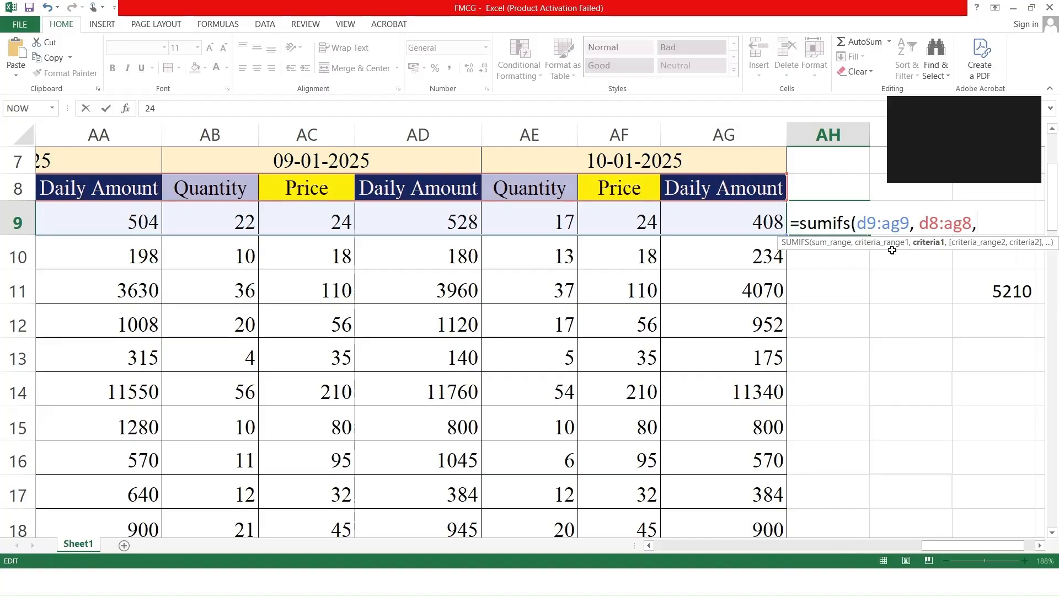
{"action": "type", "text": "\"=Price\")"}
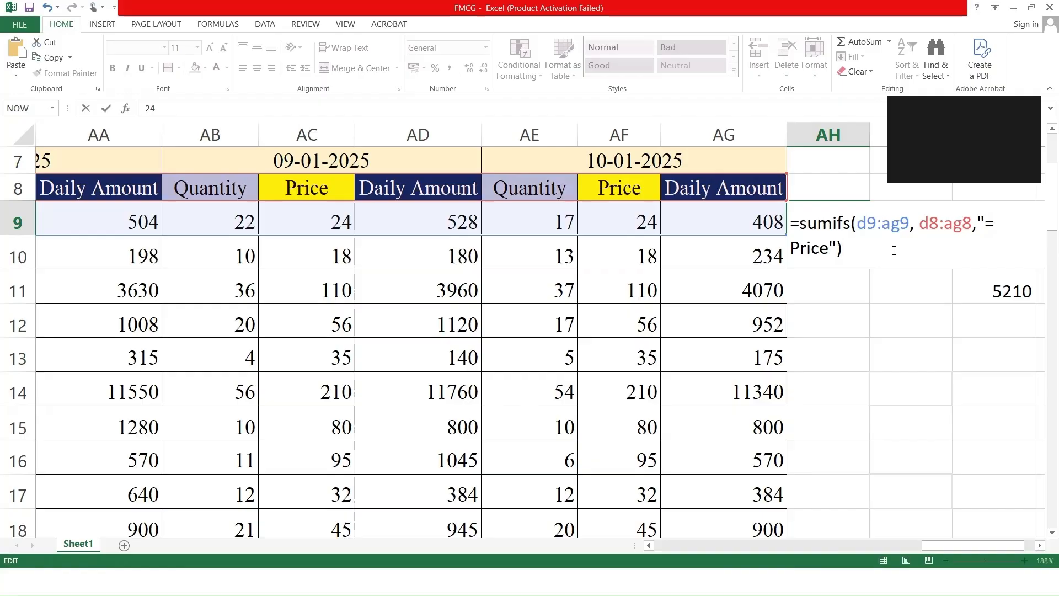
{"action": "key", "text": "Return"}
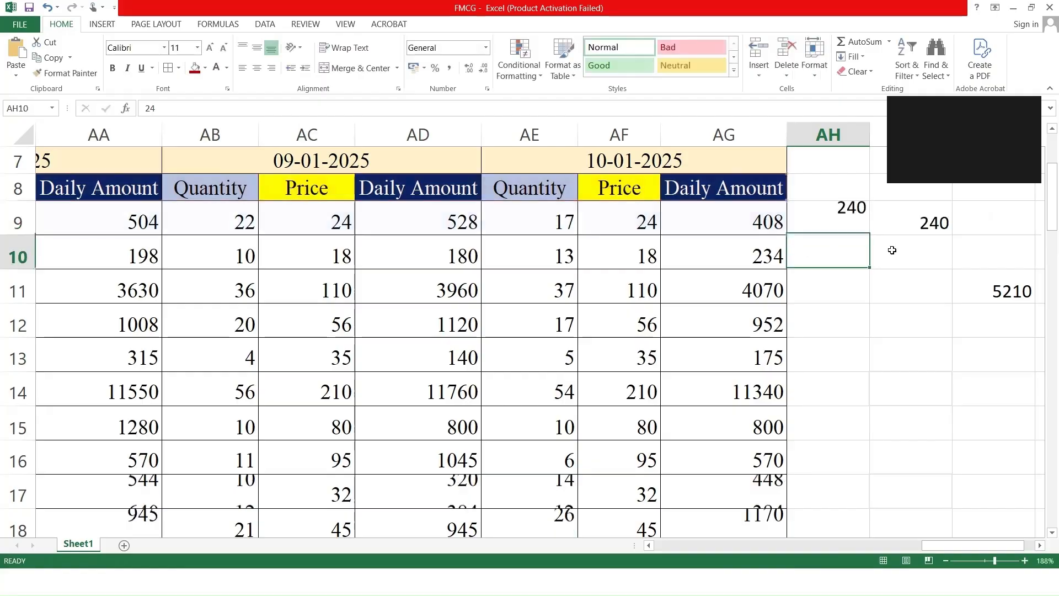
Compare the SUMIFS result in AH9 with the row 9 Price cells for 10-01-2025 and 09-01-2025.
{"action": "left_click", "coordinate": [856, 219]}
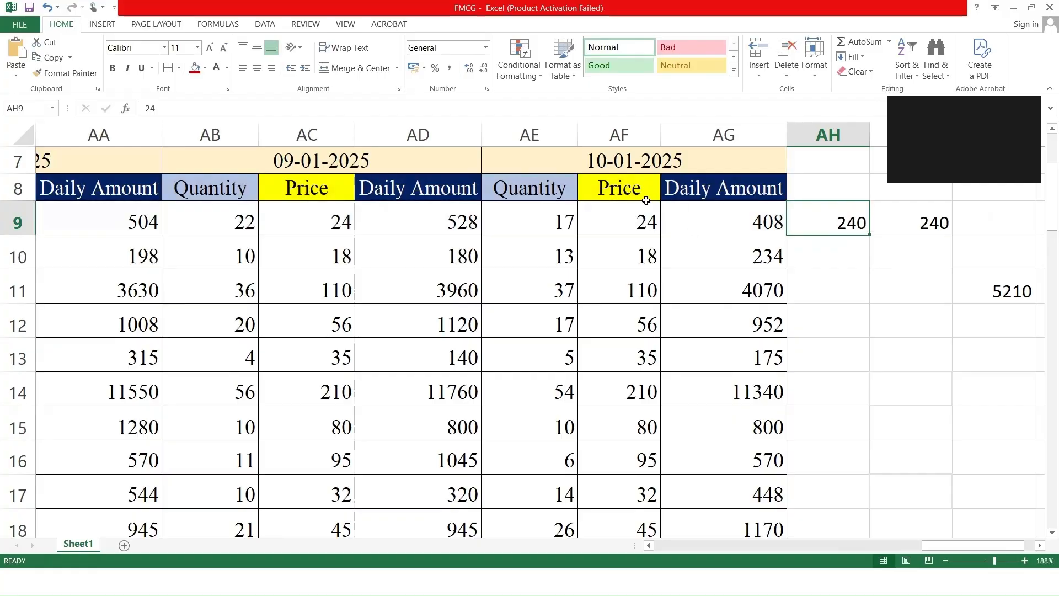
{"action": "left_click", "coordinate": [629, 218]}
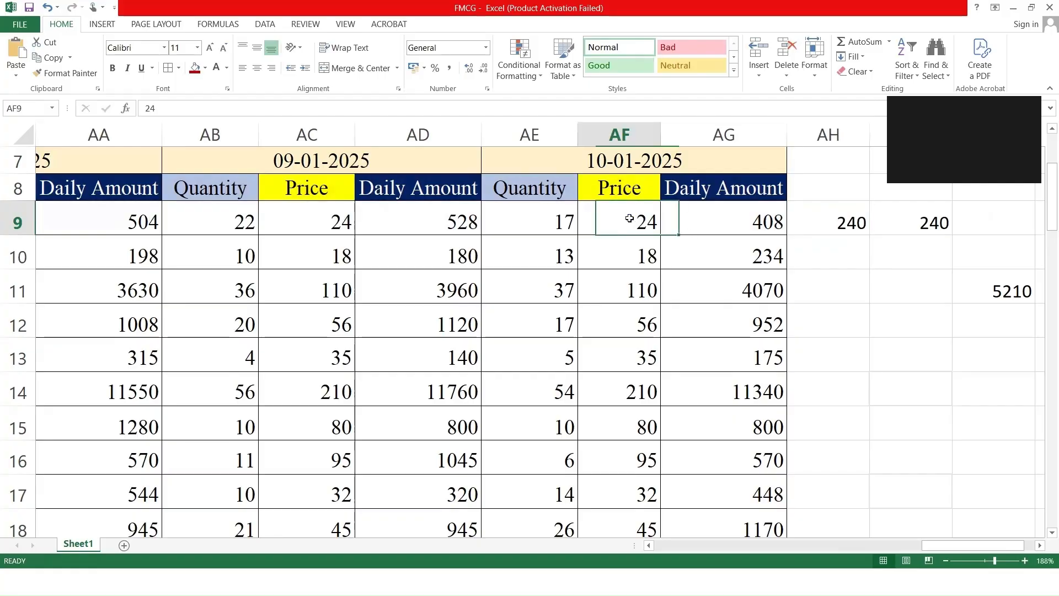
{"action": "left_click", "coordinate": [301, 225]}
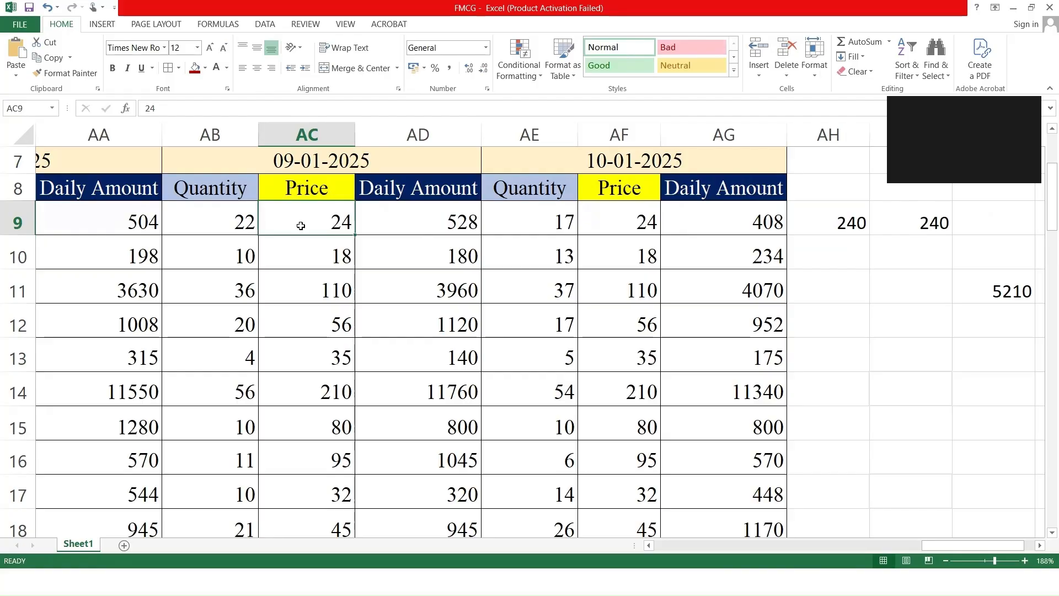
Change the criterion of the SUMIFS formula in AH9 to "=Daily Amount" and enter it.
{"action": "double_click", "coordinate": [825, 218]}
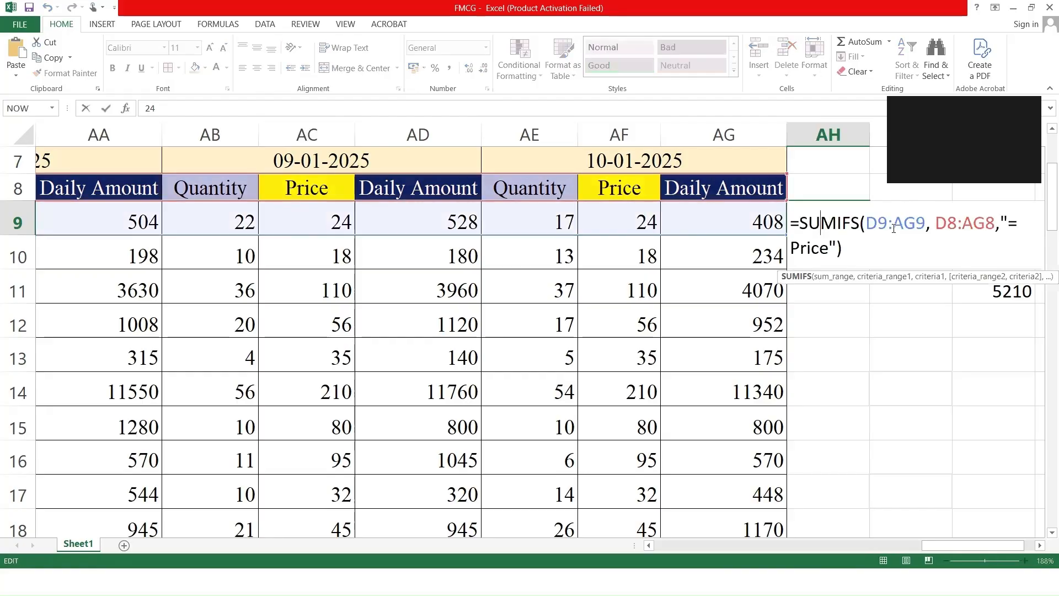
{"action": "double_click", "coordinate": [795, 248]}
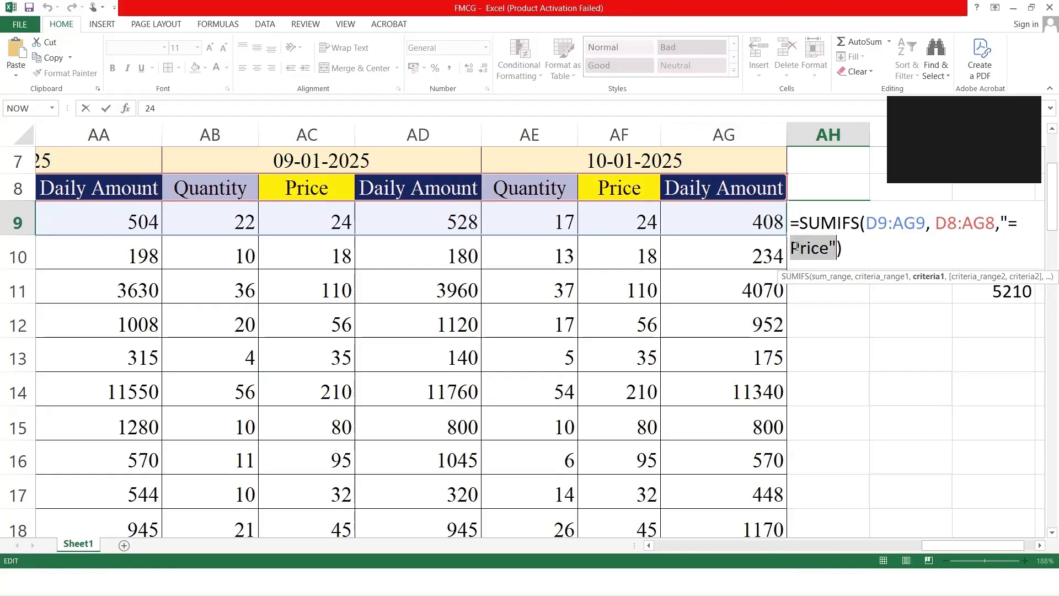
{"action": "left_click", "coordinate": [833, 248]}
{"action": "left_click_drag", "start_coordinate": [827, 248], "coordinate": [792, 248]}
{"action": "type", "text": "Daily"}
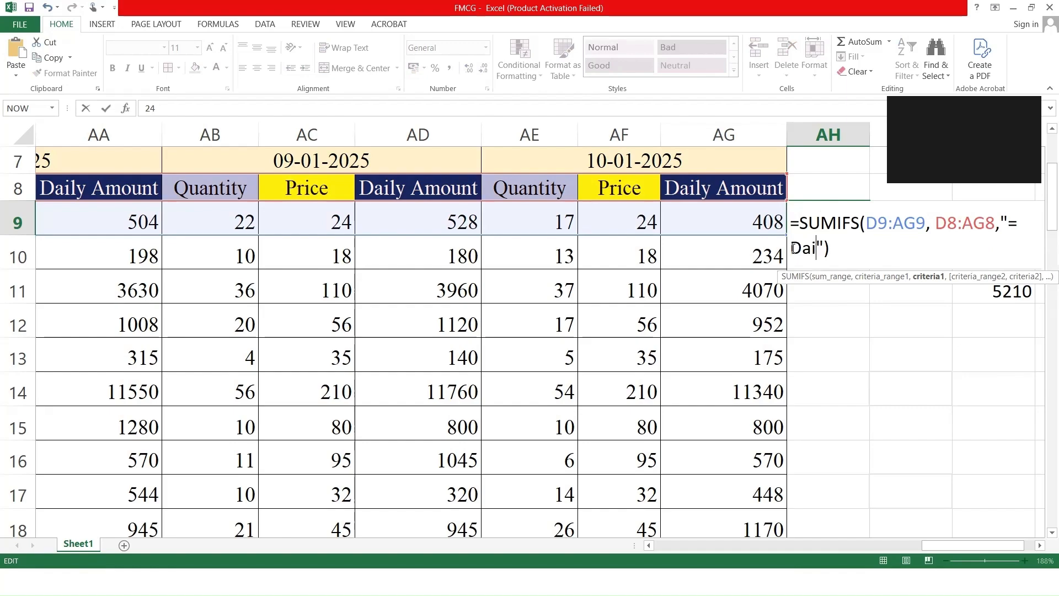
{"action": "type", "text": " Amount"}
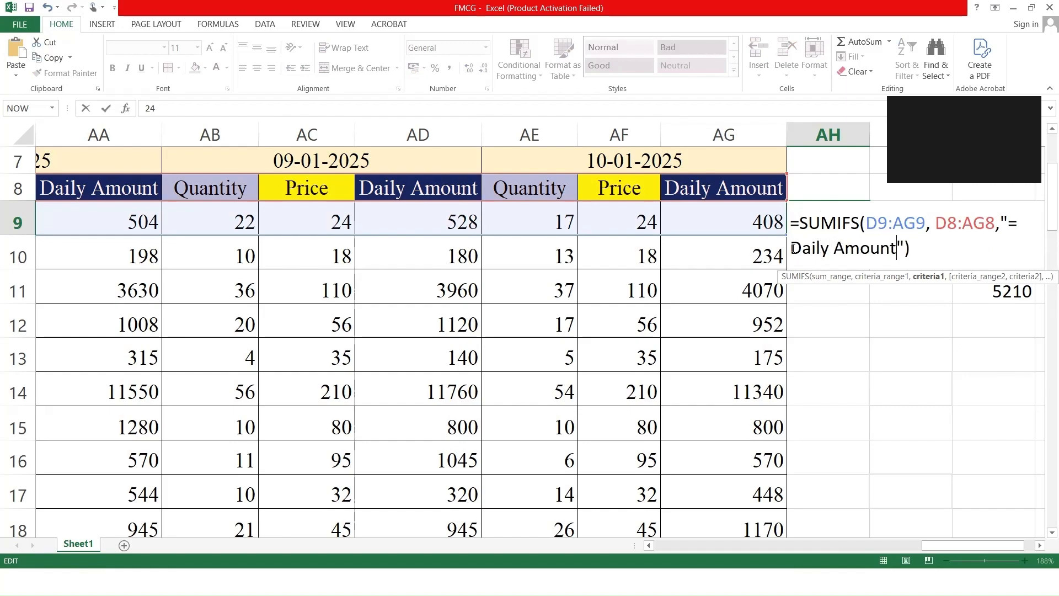
{"action": "key", "text": "Return"}
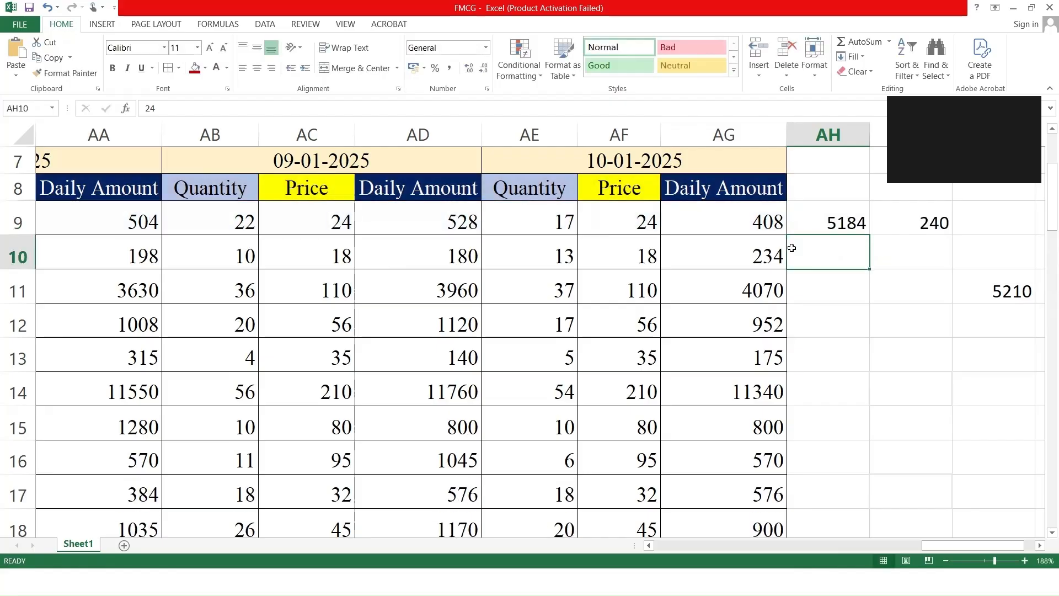
Check which item in column C the row 9 total in AH9 belongs to, and return to column AH.
{"action": "left_click", "coordinate": [830, 223]}
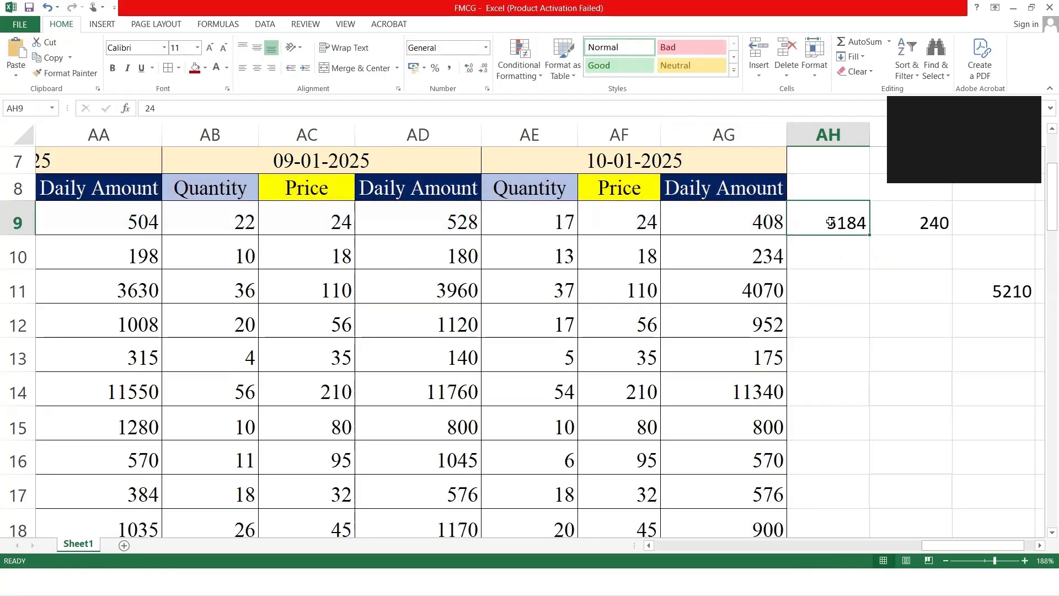
{"action": "left_click_drag", "start_coordinate": [973, 545], "coordinate": [962, 550]}
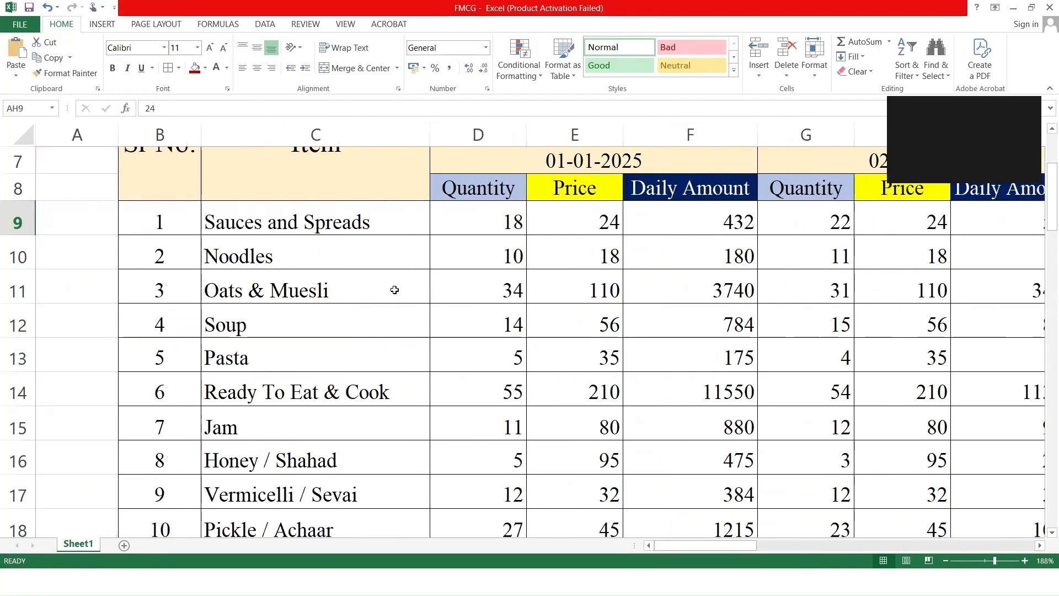
{"action": "left_click", "coordinate": [254, 222]}
{"action": "left_click", "coordinate": [948, 546]}
{"action": "left_click", "coordinate": [1007, 544]}
{"action": "left_click", "coordinate": [1039, 543]}
Replace the SUMIFS criterion in AH9 with the wildcard text "=*D*" and enter the formula.
{"action": "left_click", "coordinate": [842, 222]}
{"action": "double_click", "coordinate": [842, 222]}
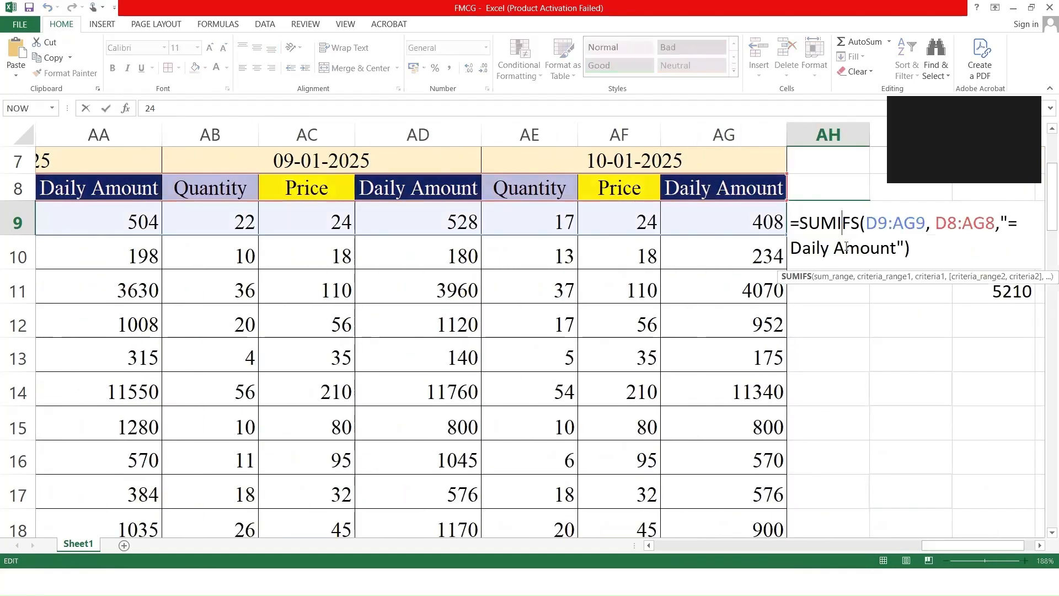
{"action": "left_click", "coordinate": [792, 248]}
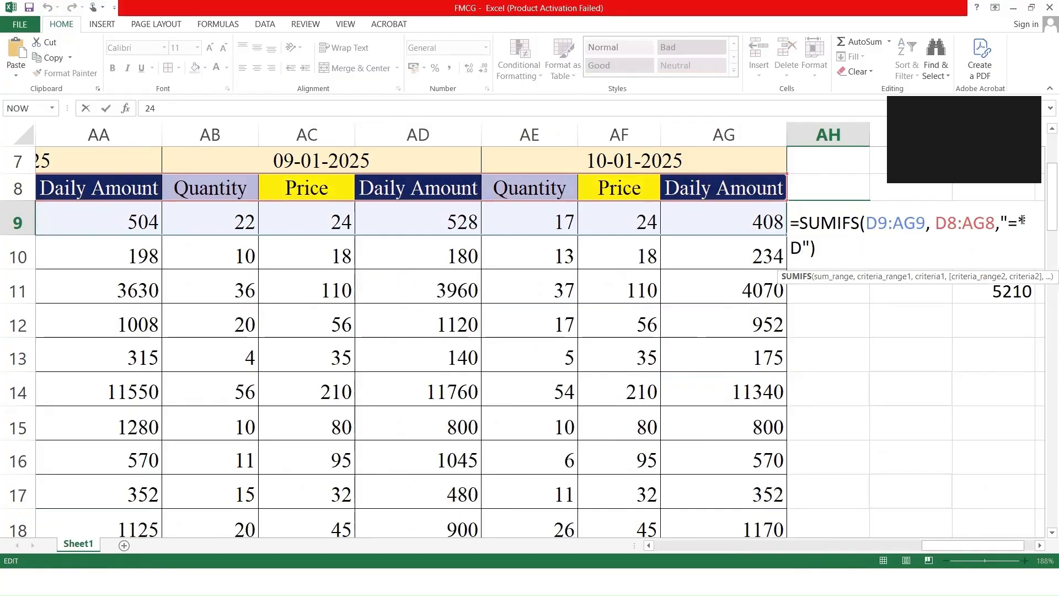
{"action": "left_click", "coordinate": [803, 247]}
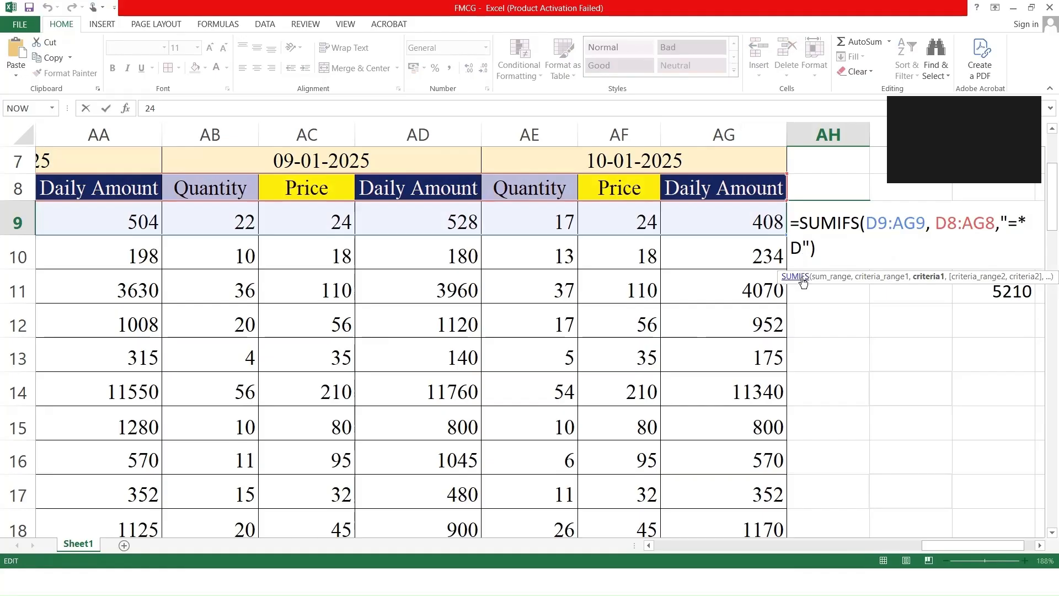
{"action": "type", "text": "*"}
{"action": "key", "text": "Return"}
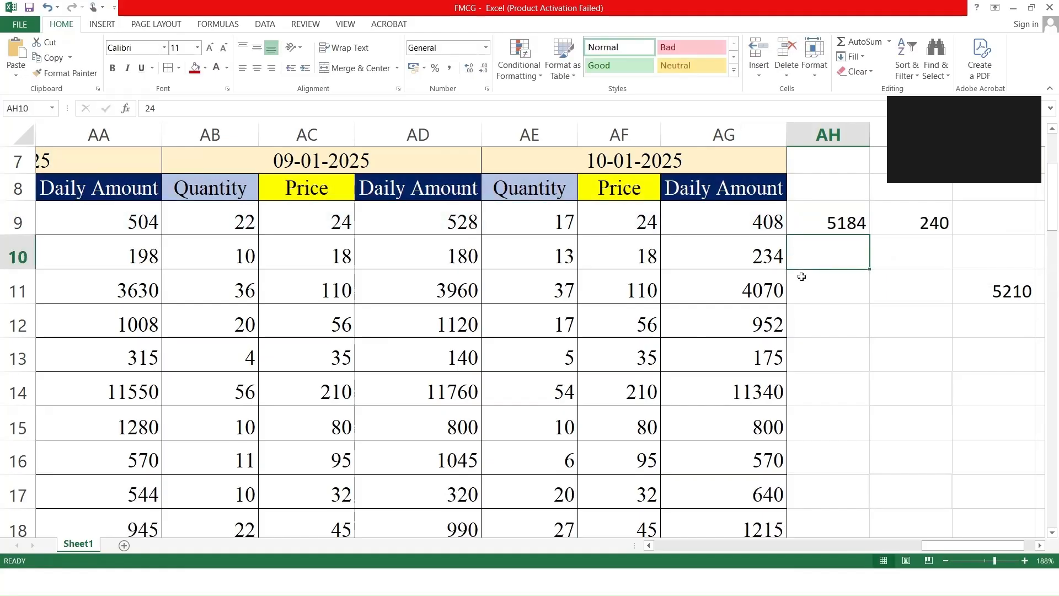
Remove the leading asterisk from the AH9 criterion so it reads "=D*", and enter the formula.
{"action": "double_click", "coordinate": [860, 221]}
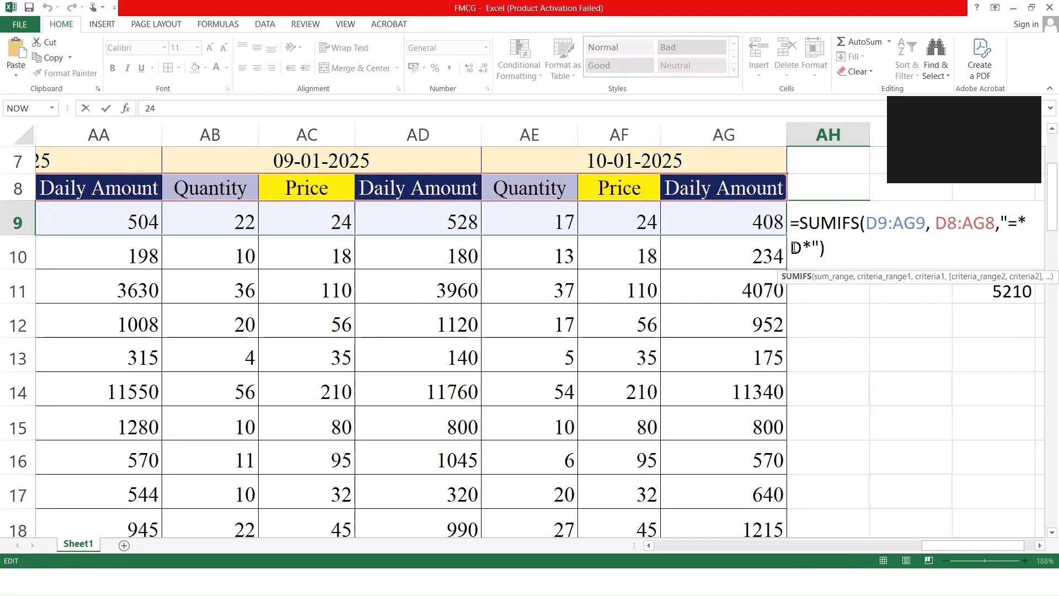
{"action": "left_click", "coordinate": [1020, 222]}
{"action": "key", "text": "Delete"}
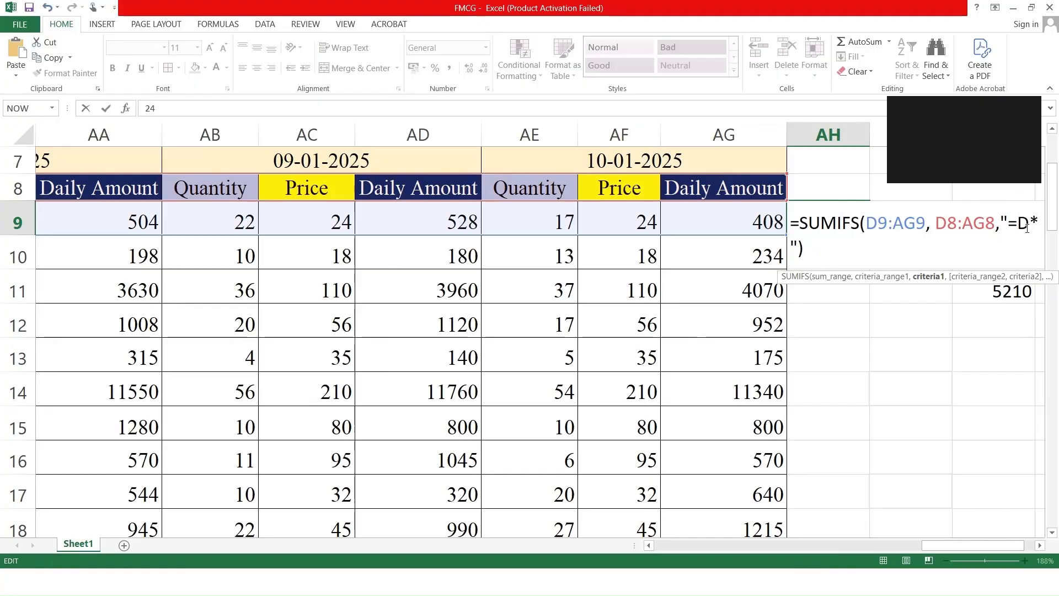
{"action": "key", "text": "Return"}
Review the sum range, criteria range and criterion of the SUMIFS formula in AH9.
{"action": "key", "text": "Up"}
{"action": "key", "text": "F2"}
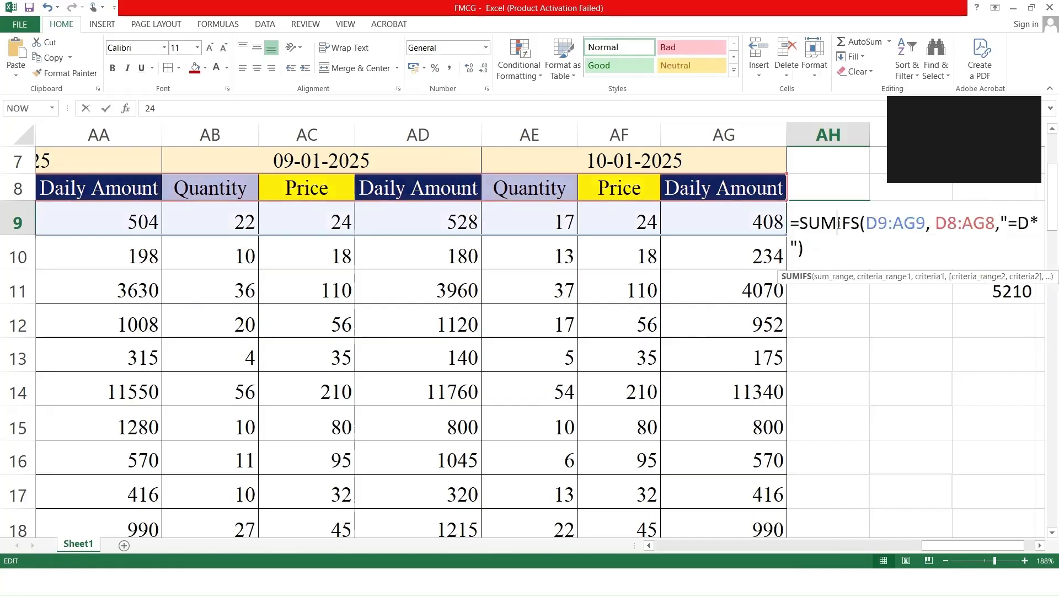
{"action": "left_click_drag", "start_coordinate": [800, 223], "coordinate": [924, 219]}
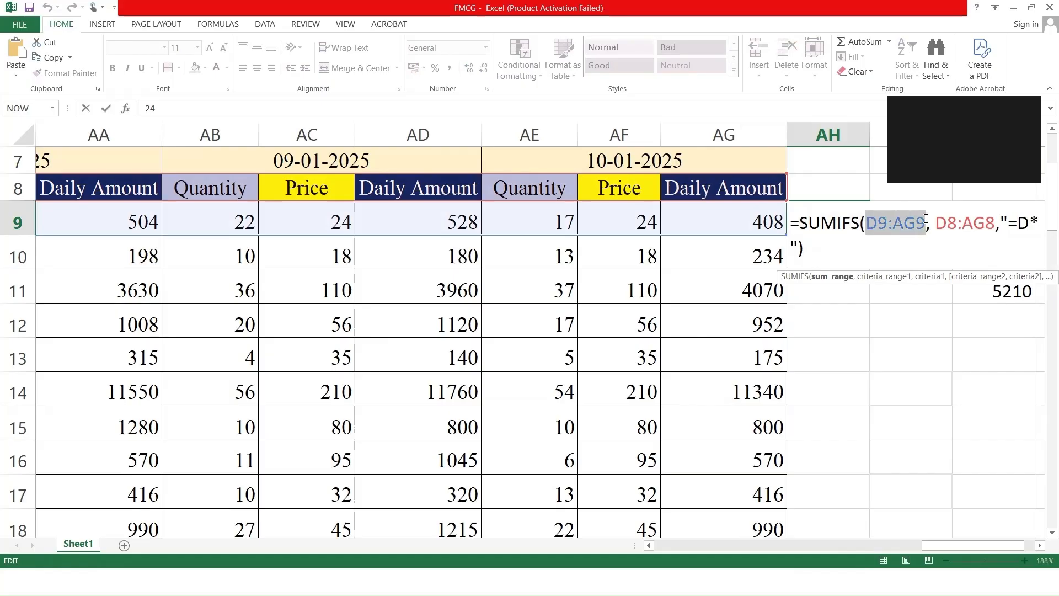
{"action": "left_click_drag", "start_coordinate": [935, 222], "coordinate": [1029, 223]}
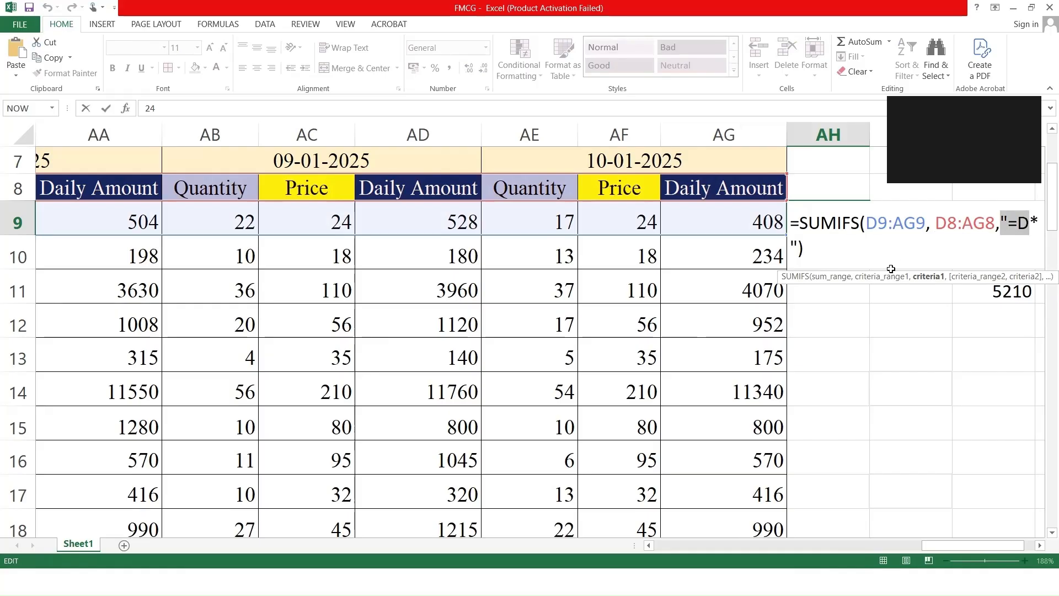
{"action": "key", "text": "Return"}
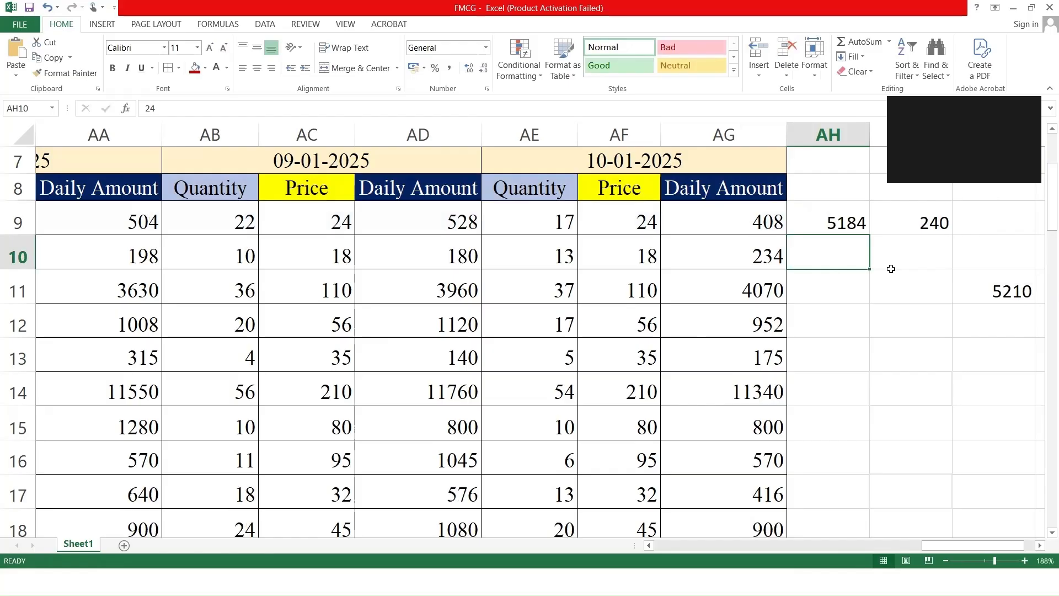
Fill the SUMIFS formula from AH9 down column AH for the remaining item rows and look over the results.
{"action": "left_click", "coordinate": [827, 208]}
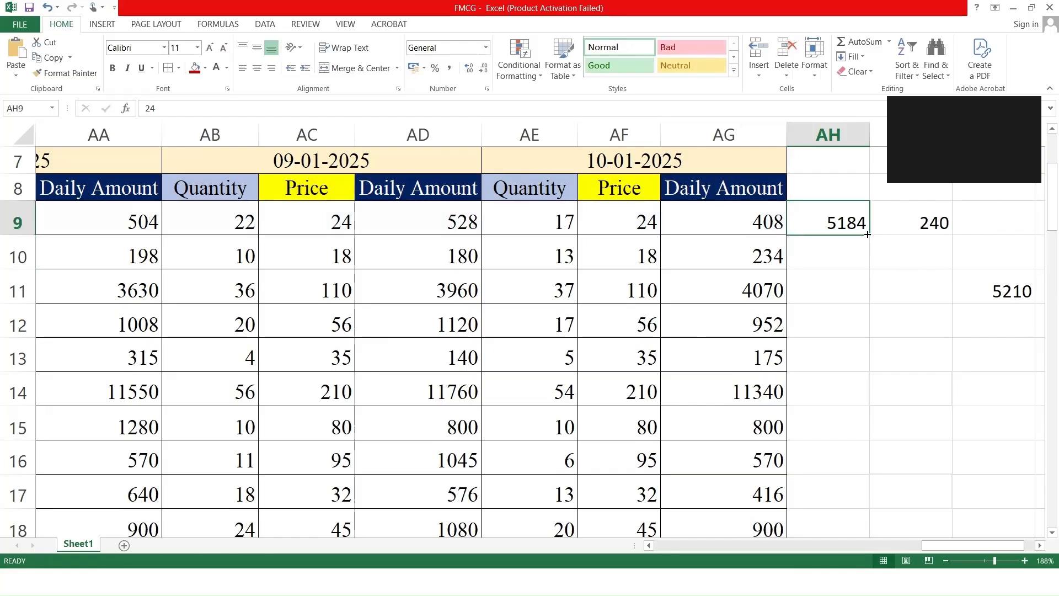
{"action": "double_click", "coordinate": [868, 234]}
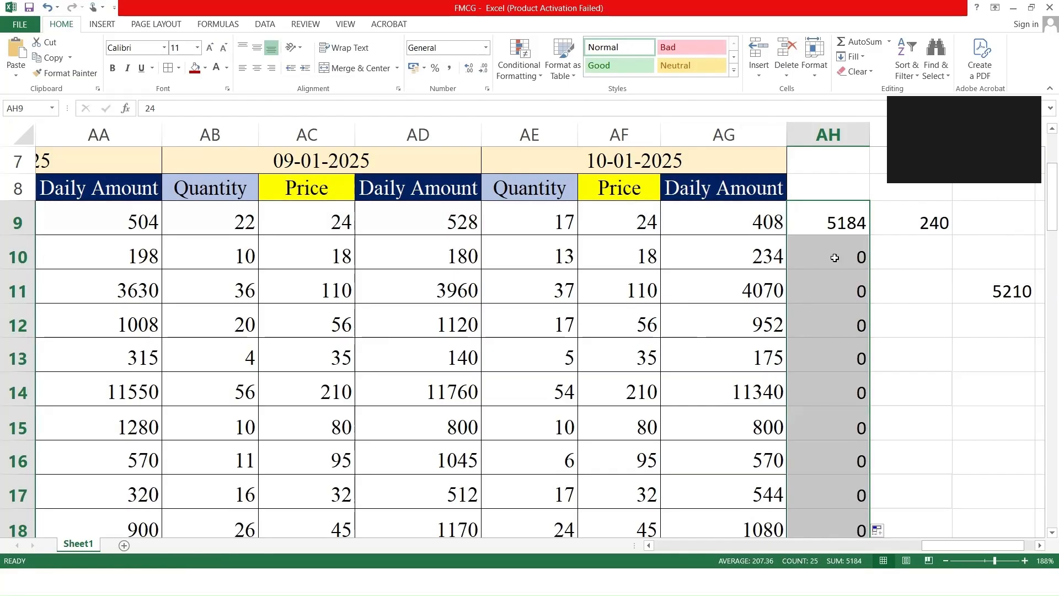
{"action": "scroll", "coordinate": [834, 317], "scroll_direction": "down", "scroll_amount": 2}
{"action": "scroll", "coordinate": [834, 316], "scroll_direction": "up", "scroll_amount": 3}
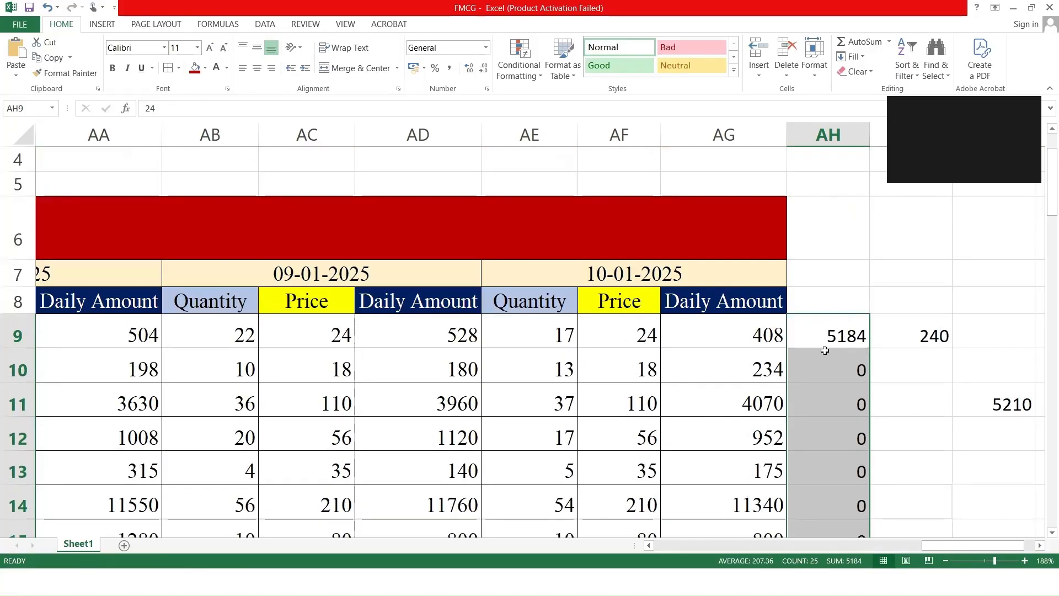
Correct the criteria range of the SUMIFS formula in AH10 to the header row range D8:AG8 and enter it.
{"action": "double_click", "coordinate": [833, 369]}
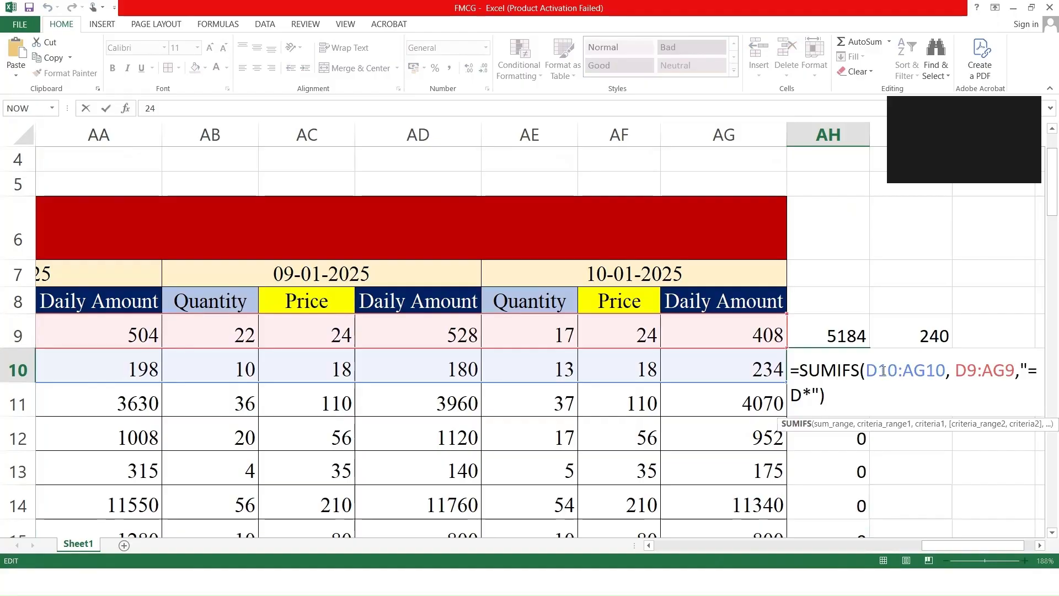
{"action": "left_click", "coordinate": [843, 373]}
{"action": "type", "text": "8"}
{"action": "key", "text": "Delete"}
{"action": "key", "text": "Right"}
{"action": "key", "text": "Right"}
{"action": "key", "text": "Right"}
{"action": "type", "text": "8"}
{"action": "key", "text": "Delete"}
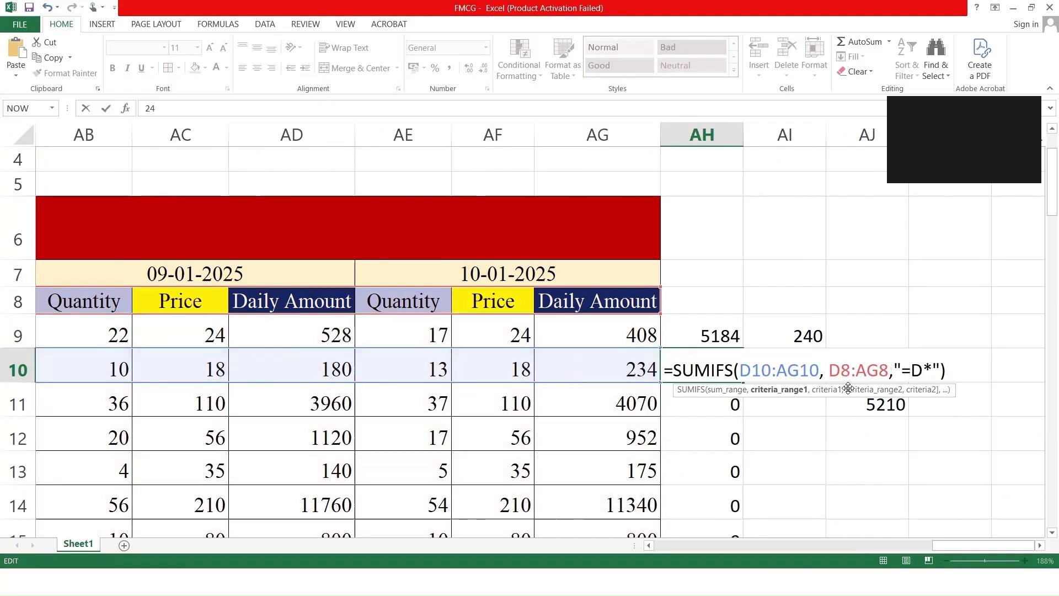
{"action": "key", "text": "Return"}
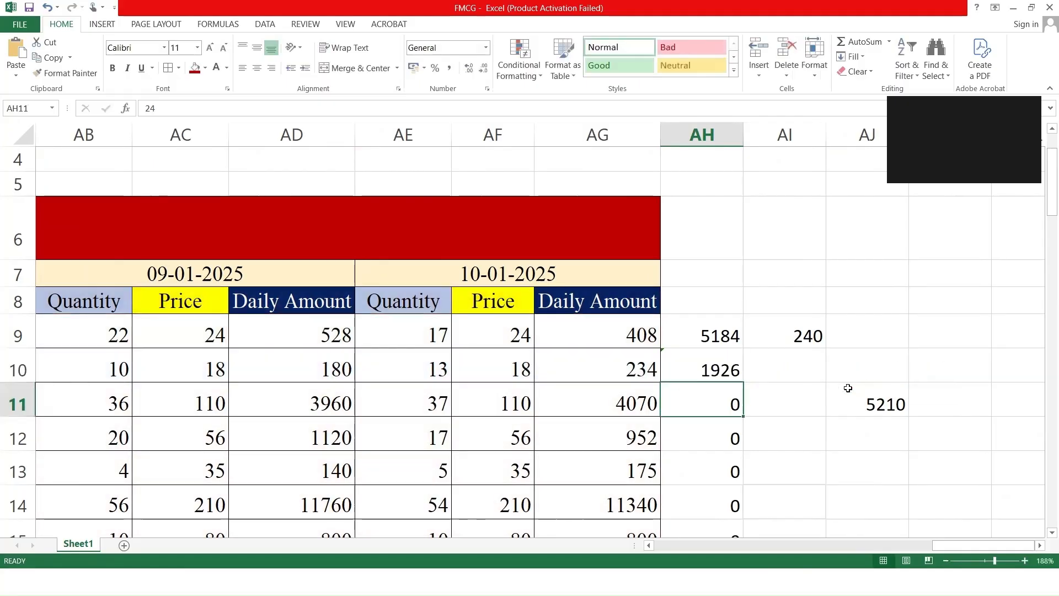
Fill the AH9:AH10 formulas down column AH, and set the criteria range in AH11 to D8:AG8.
{"action": "left_click_drag", "start_coordinate": [735, 338], "coordinate": [739, 529]}
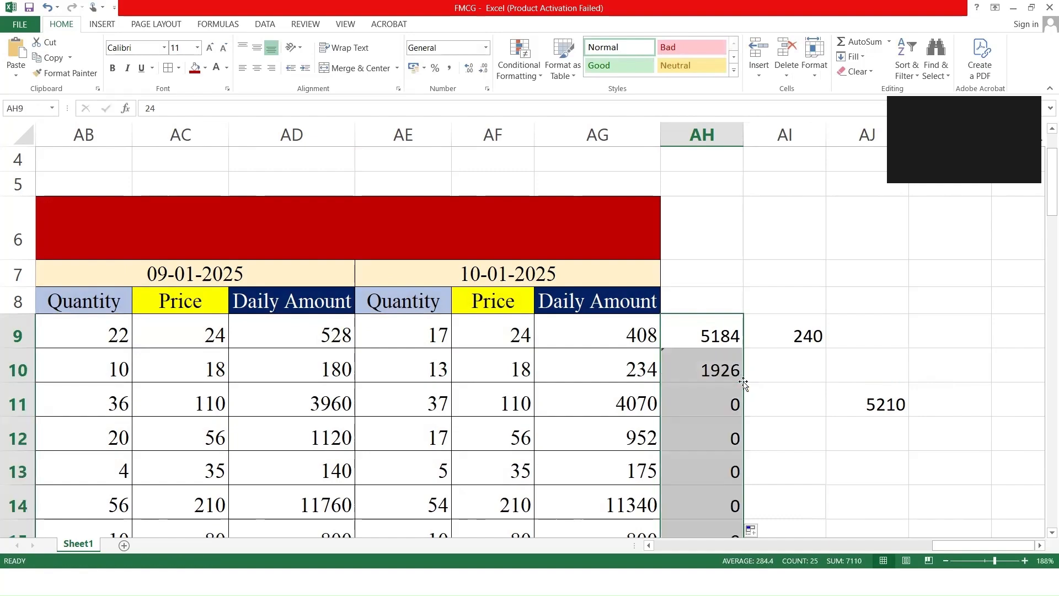
{"action": "double_click", "coordinate": [699, 406]}
{"action": "left_click_drag", "start_coordinate": [841, 405], "coordinate": [895, 404]}
{"action": "type", "text": "8:AG8,\"=D*\")"}
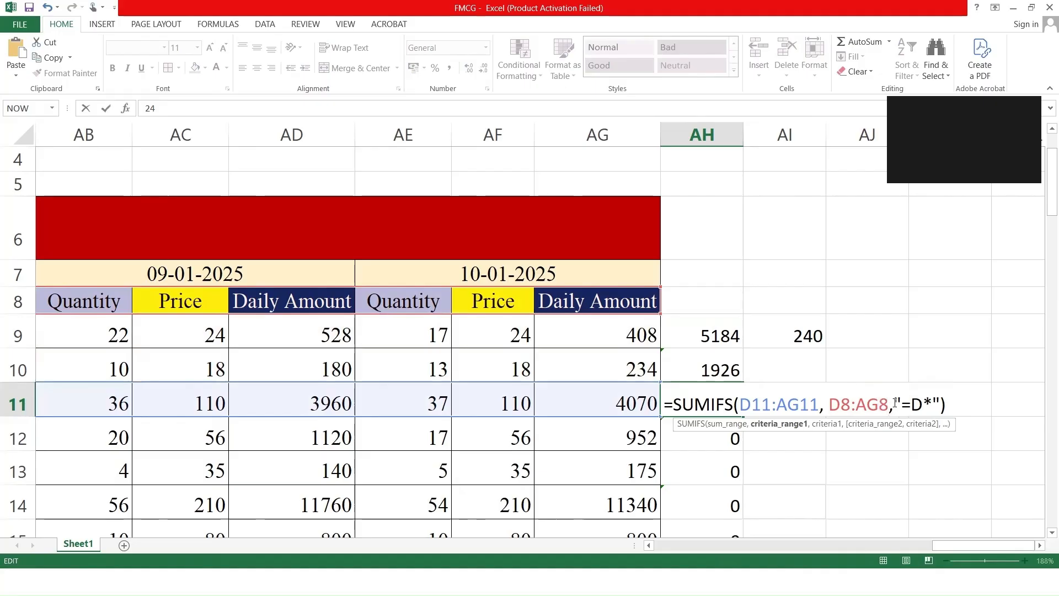
{"action": "key", "text": "Return"}
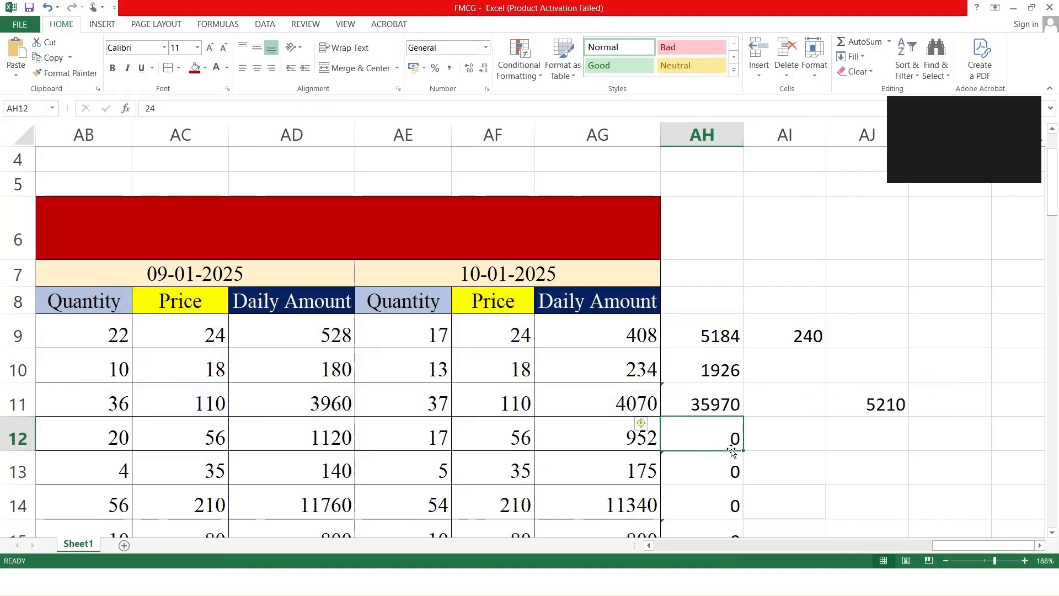
Examine the criteria range in AH12's SUMIFS formula and the results in the rows of column AH below it.
{"action": "double_click", "coordinate": [706, 435]}
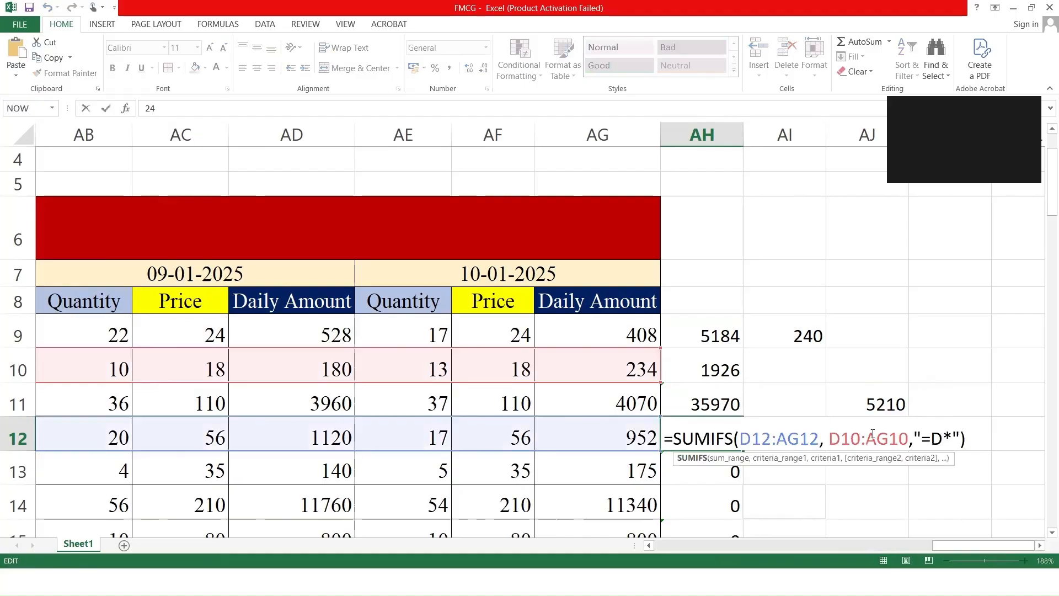
{"action": "left_click_drag", "start_coordinate": [839, 436], "coordinate": [858, 435]}
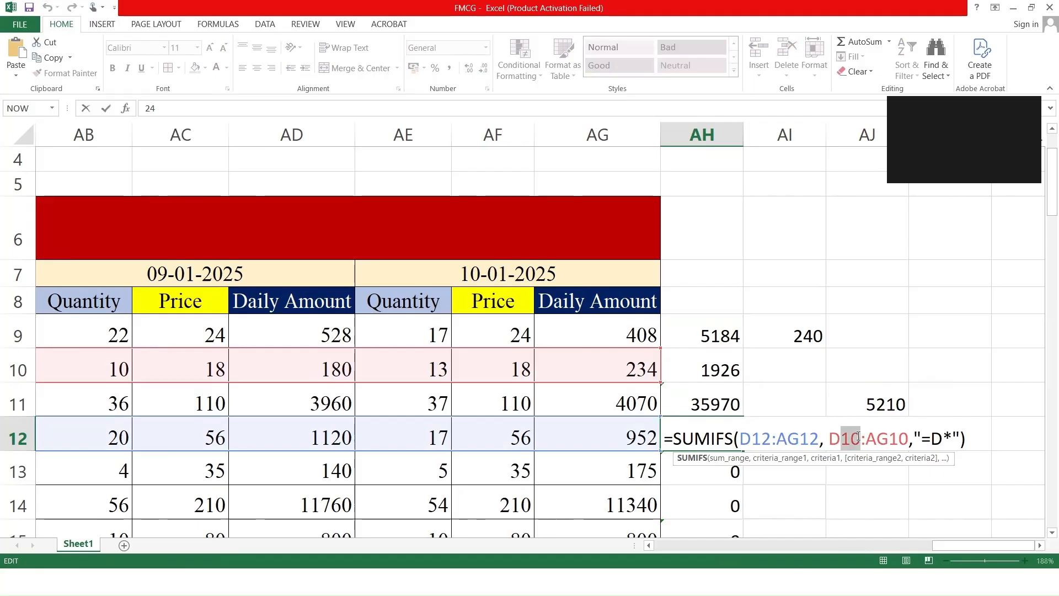
{"action": "left_click", "coordinate": [999, 437]}
{"action": "left_click", "coordinate": [707, 444]}
{"action": "scroll", "coordinate": [706, 450], "scroll_direction": "down", "scroll_amount": 2}
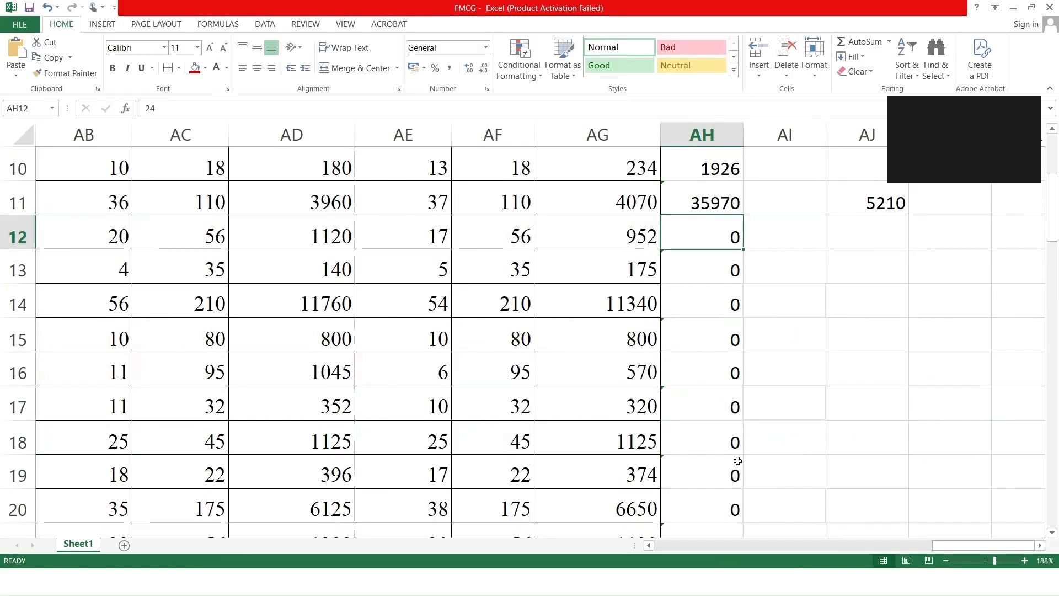
{"action": "scroll", "coordinate": [739, 462], "scroll_direction": "up", "scroll_amount": 4}
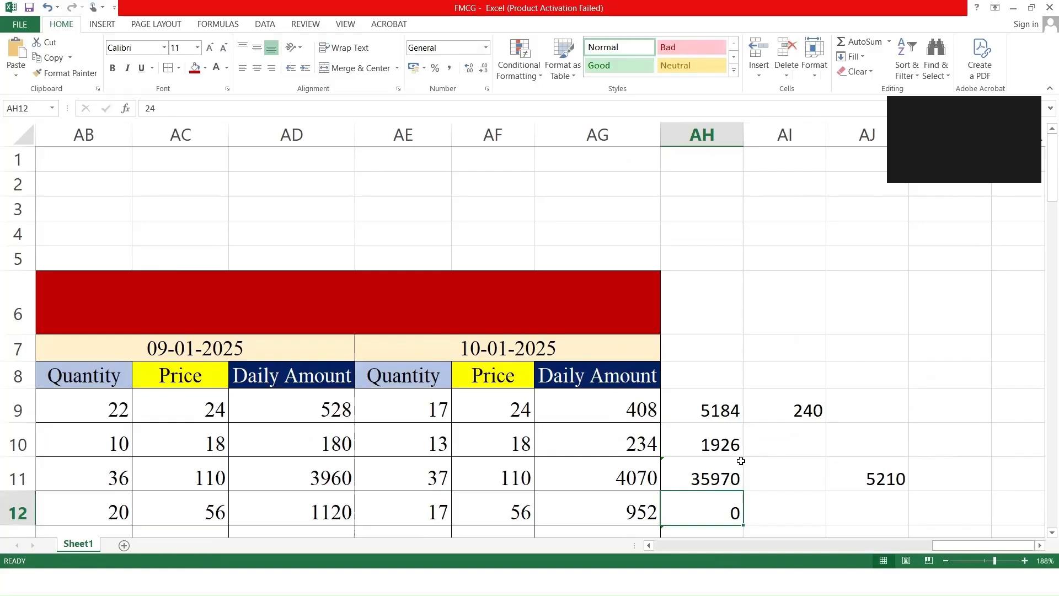
{"action": "scroll", "coordinate": [716, 461], "scroll_direction": "down", "scroll_amount": 1}
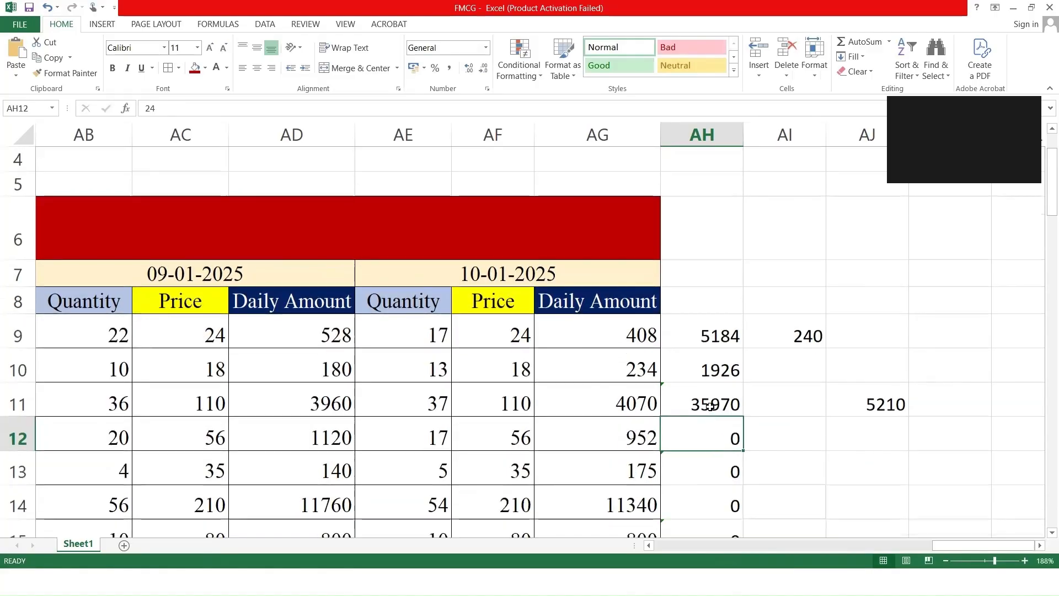
Make the criteria range of the SUMIFS formula in AH11 absolute as $D$8:$AG$8 and enter it.
{"action": "double_click", "coordinate": [711, 402]}
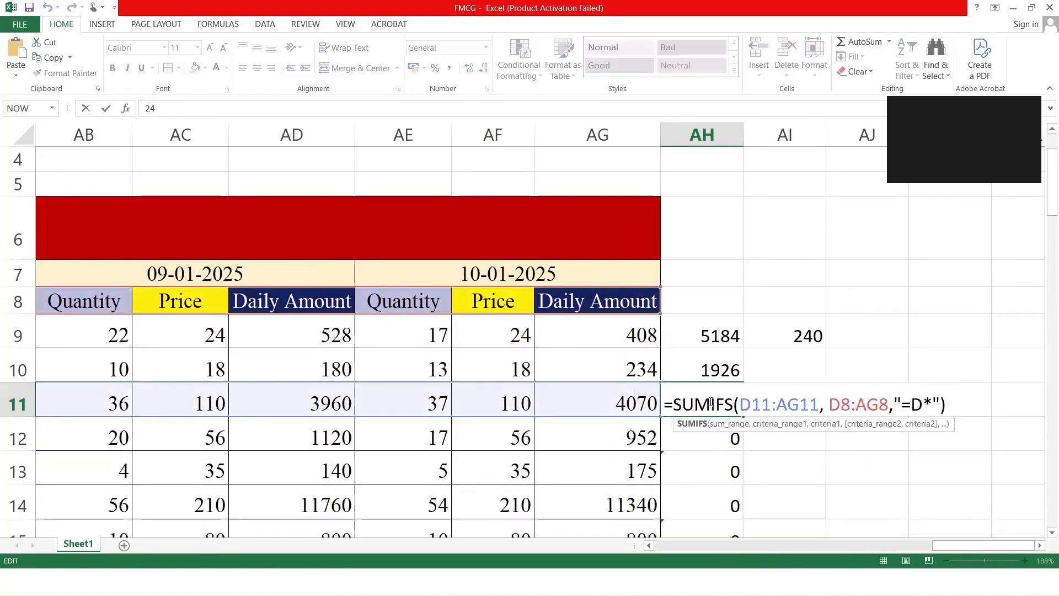
{"action": "left_click", "coordinate": [831, 403]}
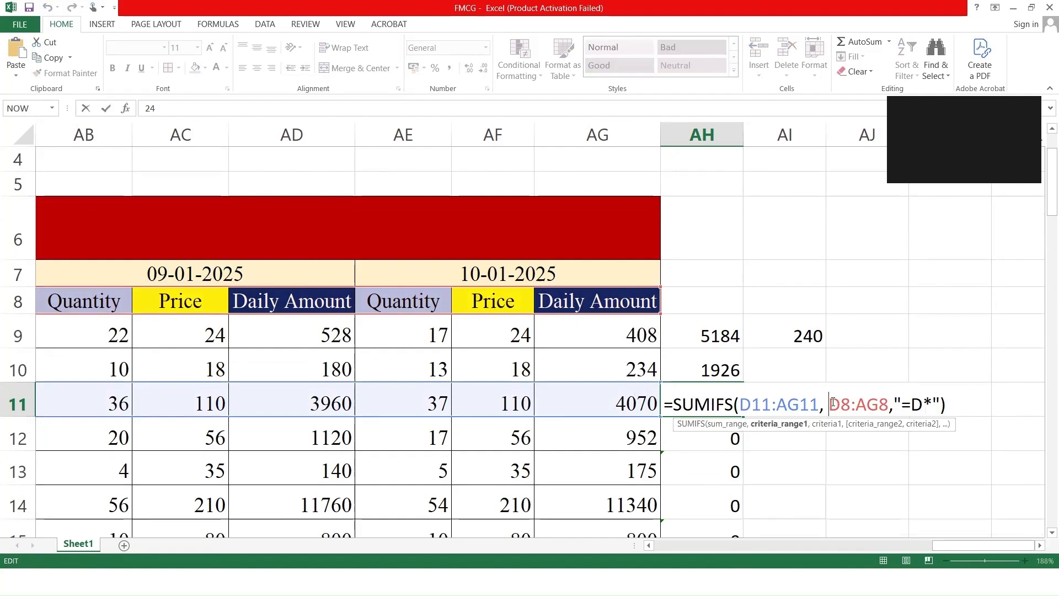
{"action": "type", "text": "$D"}
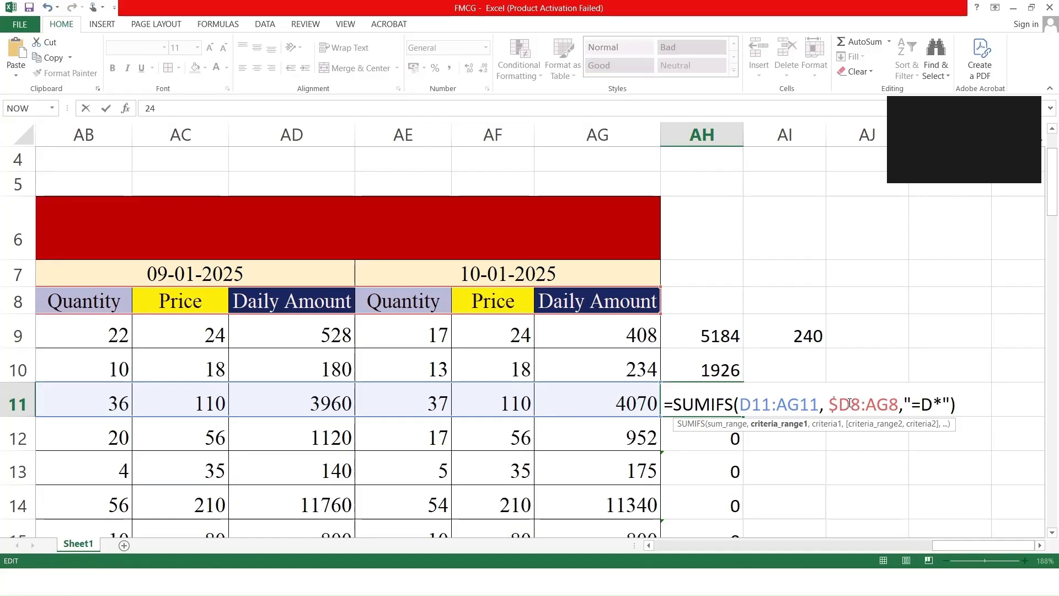
{"action": "type", "text": "$"}
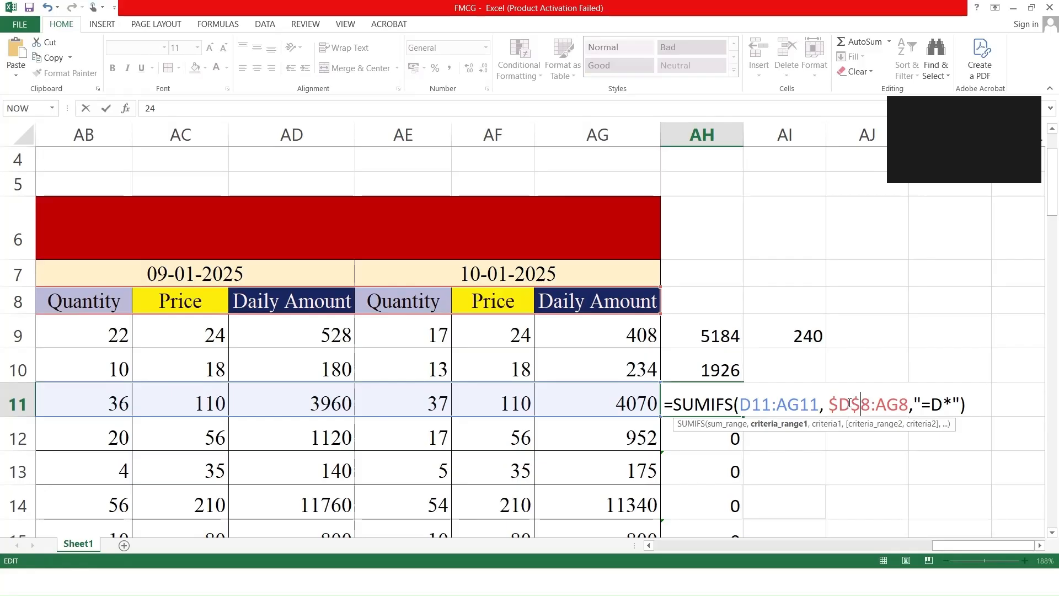
{"action": "left_click", "coordinate": [878, 403]}
{"action": "type", "text": "$"}
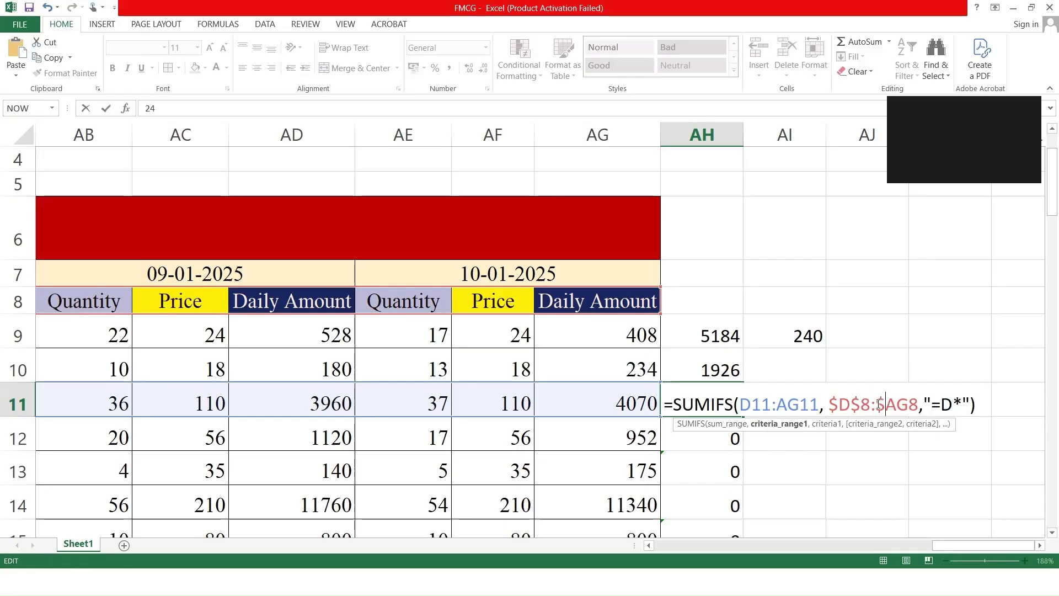
{"action": "left_click", "coordinate": [909, 404]}
{"action": "type", "text": "$"}
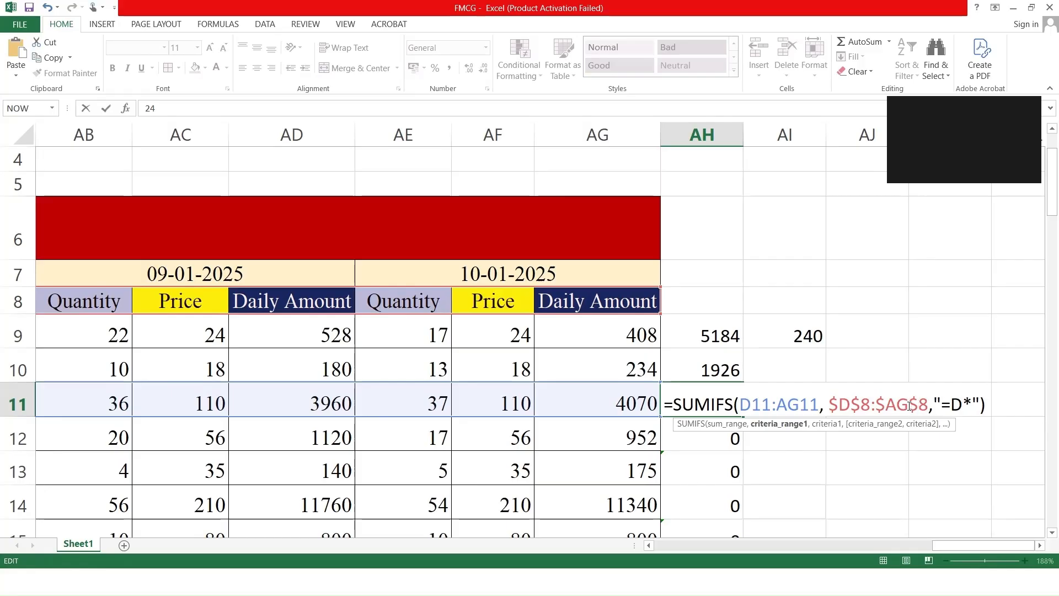
{"action": "key", "text": "Return"}
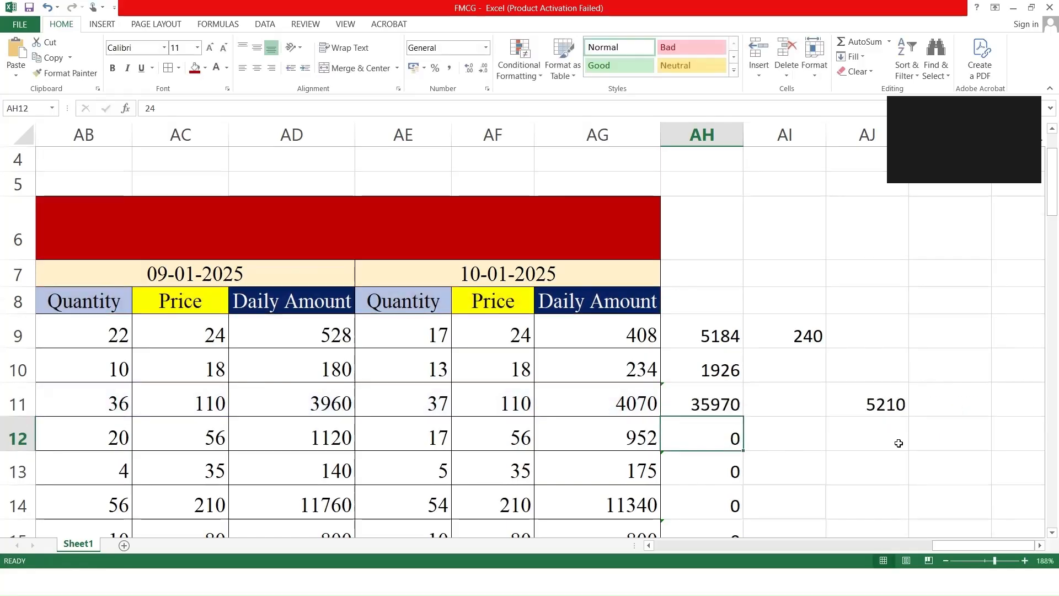
Fill the AH11 formula down column AH to row 33 and look over the results.
{"action": "left_click", "coordinate": [742, 410]}
{"action": "double_click", "coordinate": [743, 414]}
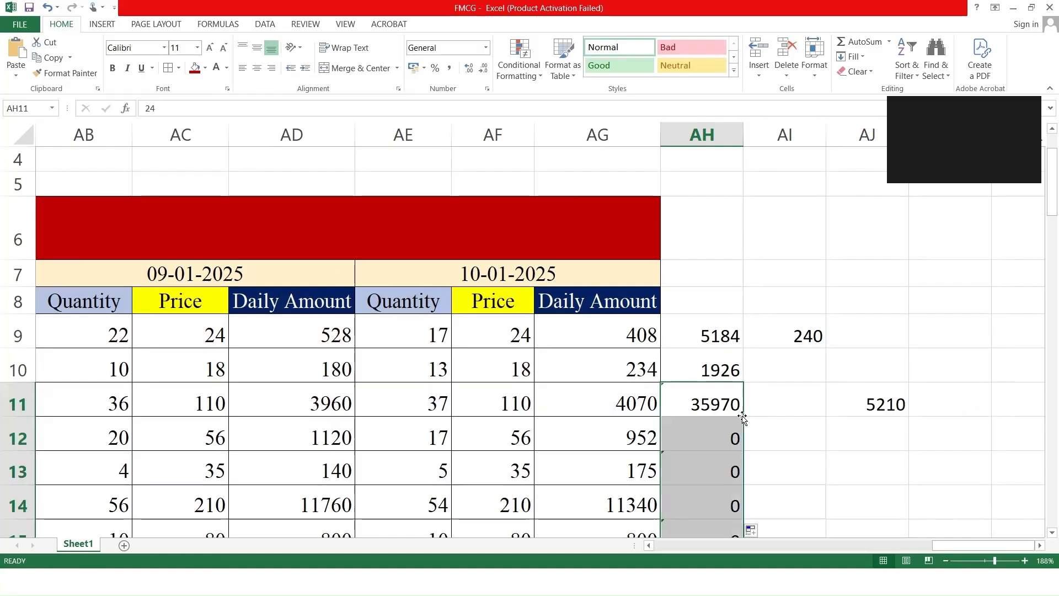
{"action": "scroll", "coordinate": [727, 467], "scroll_direction": "down", "scroll_amount": 3}
{"action": "scroll", "coordinate": [728, 468], "scroll_direction": "down", "scroll_amount": 6}
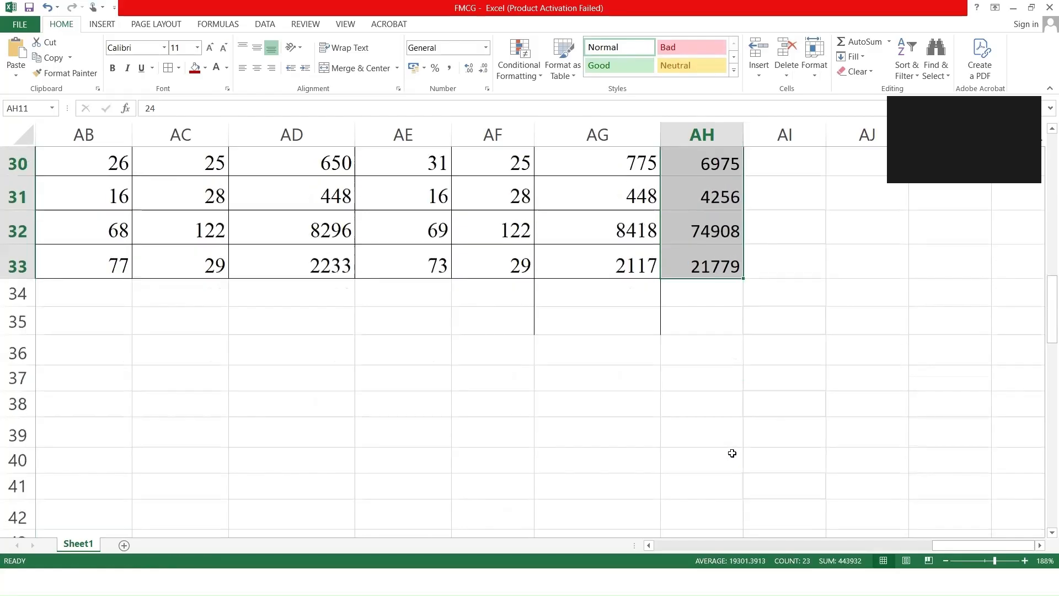
{"action": "scroll", "coordinate": [732, 454], "scroll_direction": "up", "scroll_amount": 9}
{"action": "scroll", "coordinate": [712, 420], "scroll_direction": "down", "scroll_amount": 1}
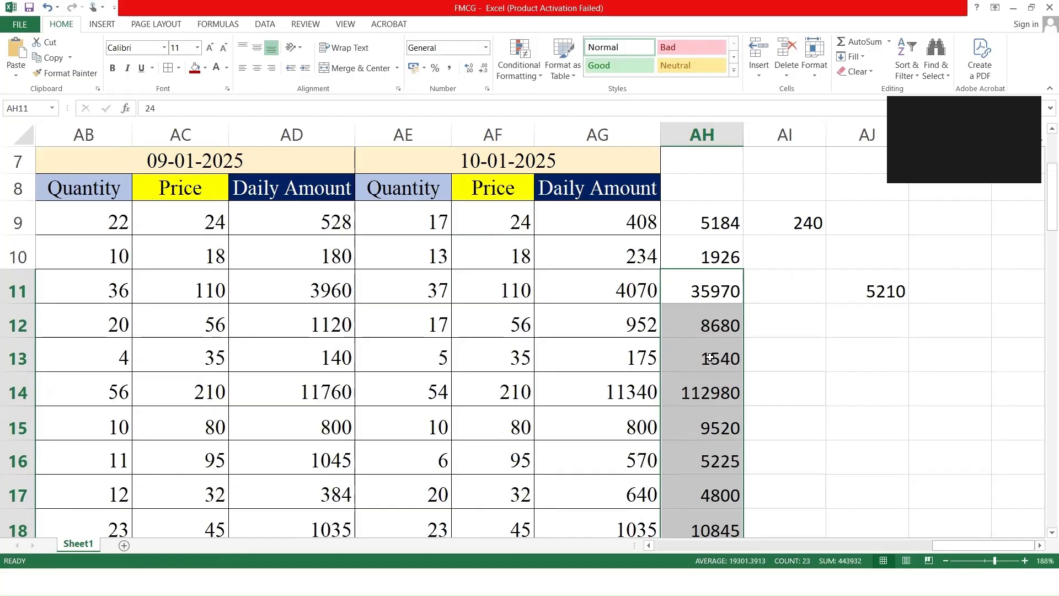
Compare the ranges in AH11's SUMIFS formula with header row 8 and item rows 9 and 10.
{"action": "double_click", "coordinate": [717, 283]}
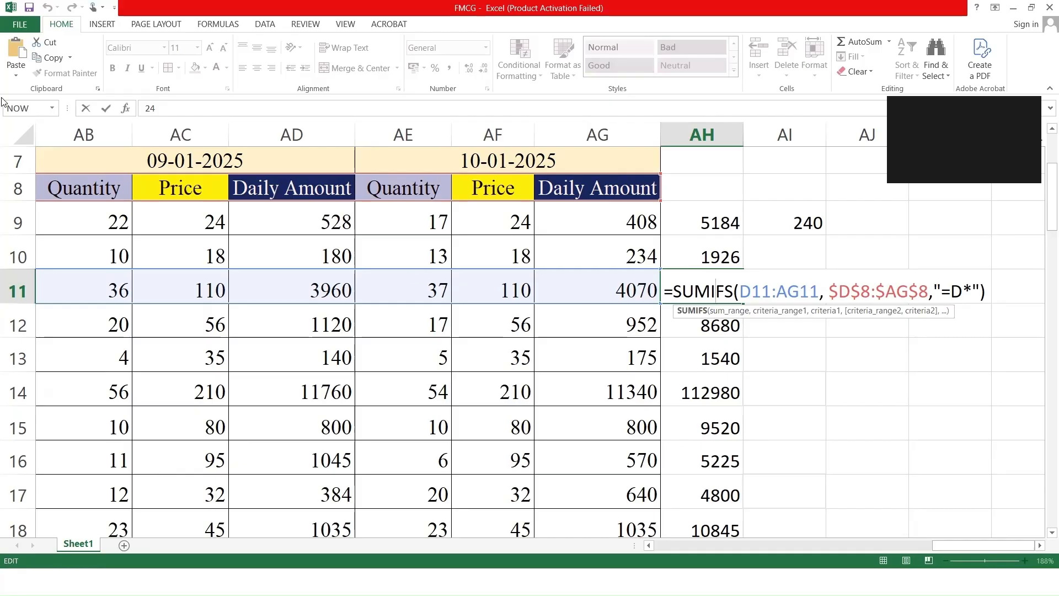
{"action": "left_click", "coordinate": [73, 219]}
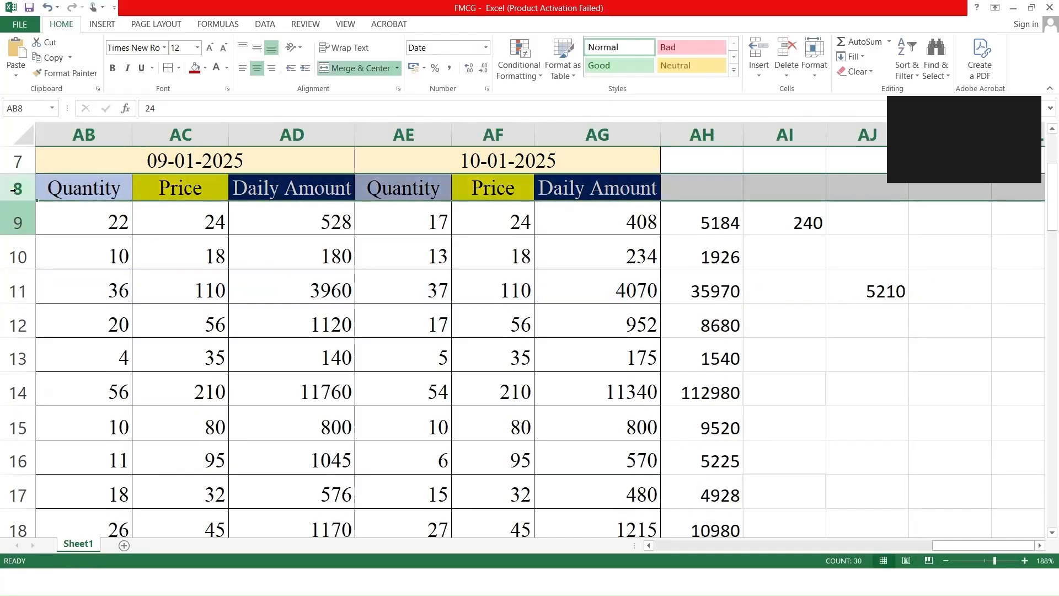
{"action": "left_click", "coordinate": [10, 221]}
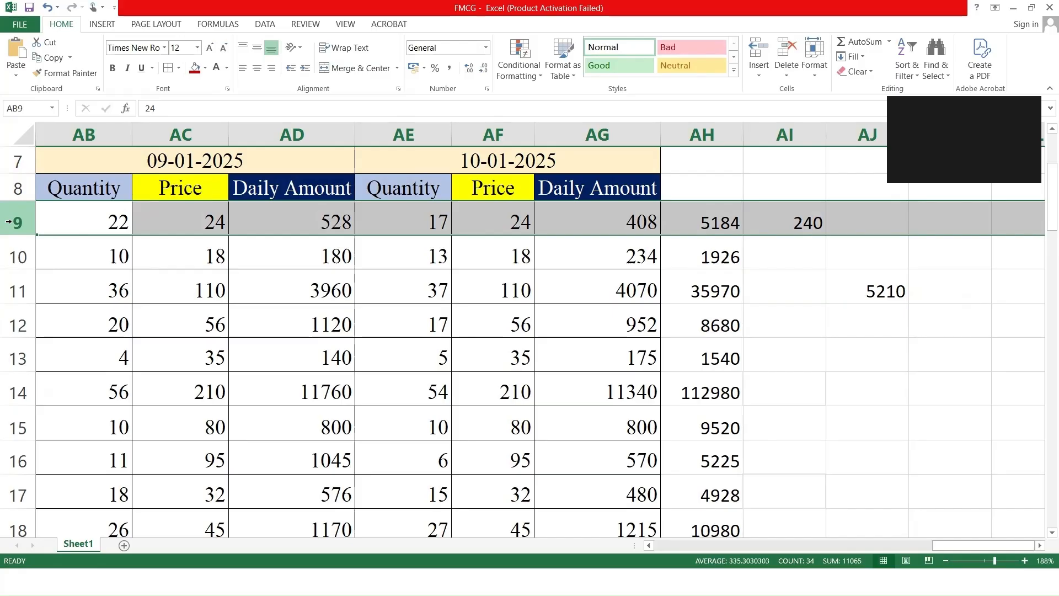
{"action": "left_click", "coordinate": [14, 257]}
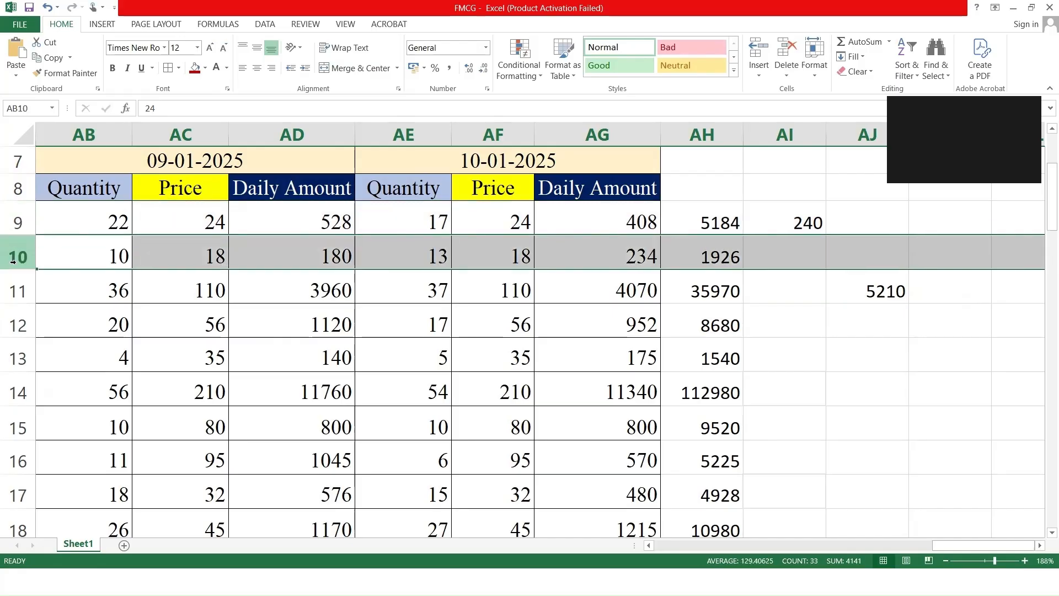
{"action": "left_click", "coordinate": [9, 188]}
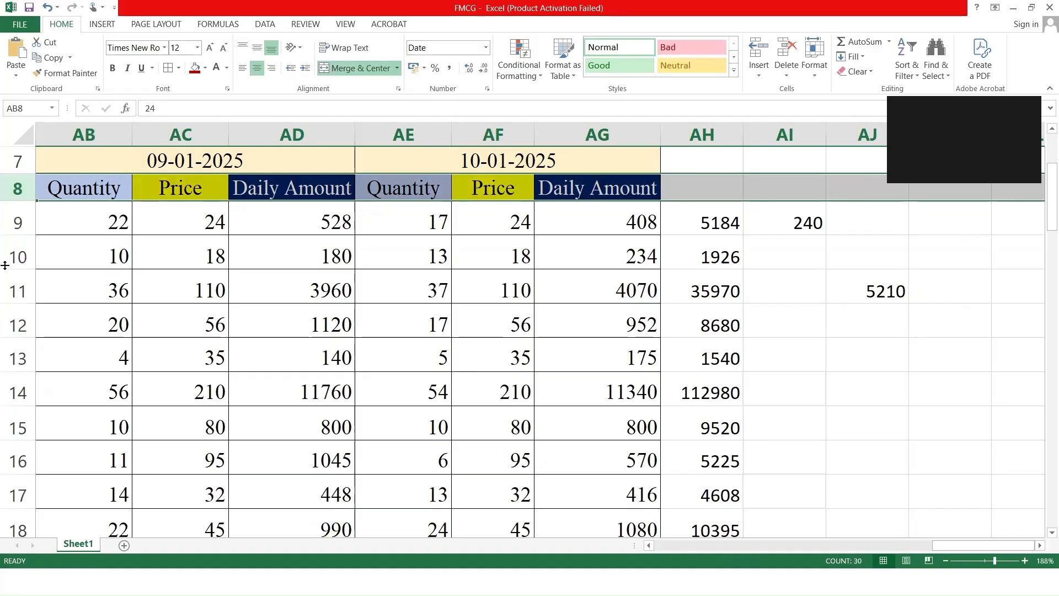
{"action": "left_click", "coordinate": [9, 263]}
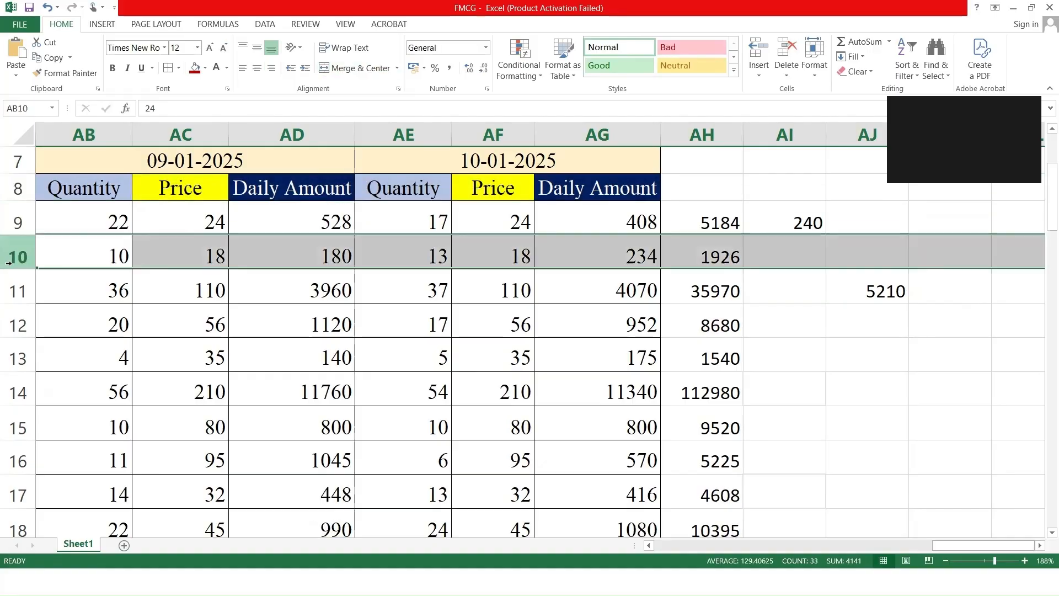
{"action": "left_click", "coordinate": [8, 187]}
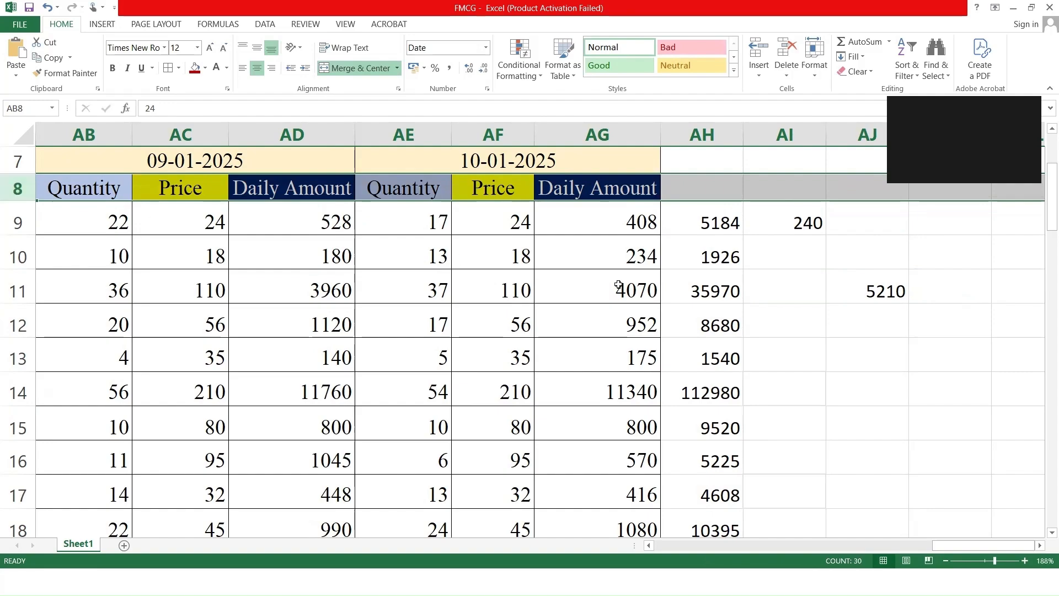
{"action": "left_click", "coordinate": [871, 290]}
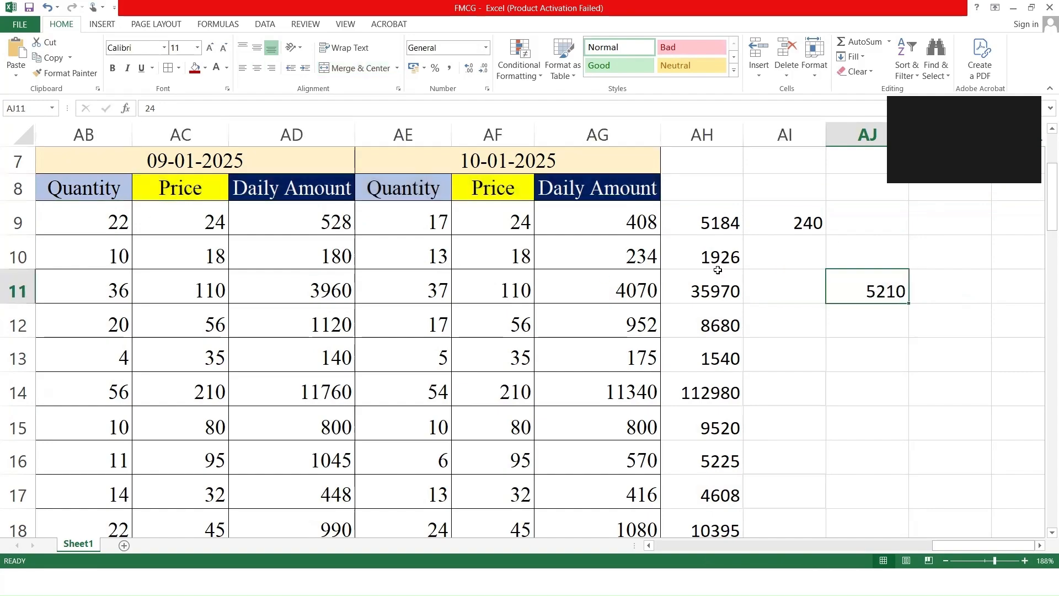
Examine the locked column $D and locked row $8 in the criteria range of AH11's SUMIFS formula.
{"action": "double_click", "coordinate": [715, 290]}
{"action": "left_click_drag", "start_coordinate": [829, 291], "coordinate": [846, 290]}
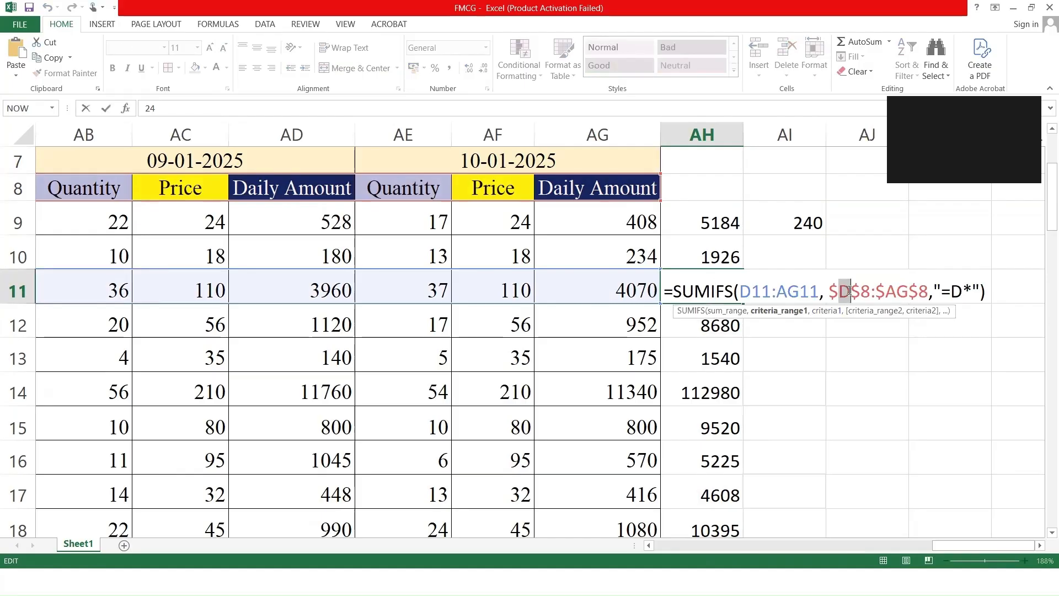
{"action": "left_click", "coordinate": [856, 288]}
{"action": "mouse_move", "coordinate": [876, 289]}
{"action": "left_mouse_down"}
{"action": "mouse_move", "coordinate": [885, 290]}
{"action": "mouse_move", "coordinate": [829, 290]}
{"action": "mouse_move", "coordinate": [867, 288]}
{"action": "left_mouse_up"}
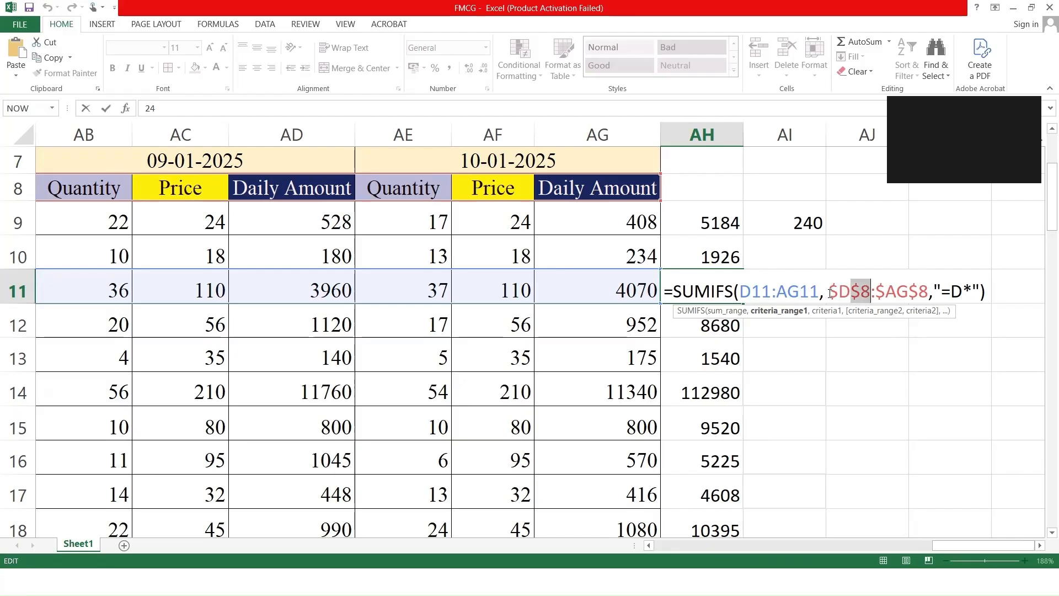
{"action": "left_click_drag", "start_coordinate": [830, 290], "coordinate": [848, 291]}
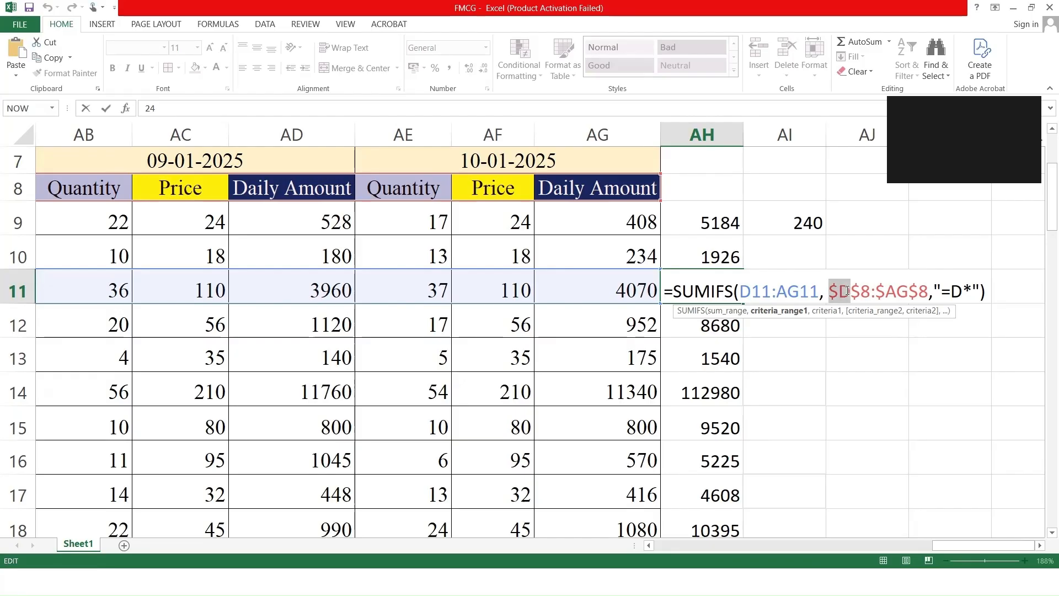
{"action": "left_click", "coordinate": [855, 289]}
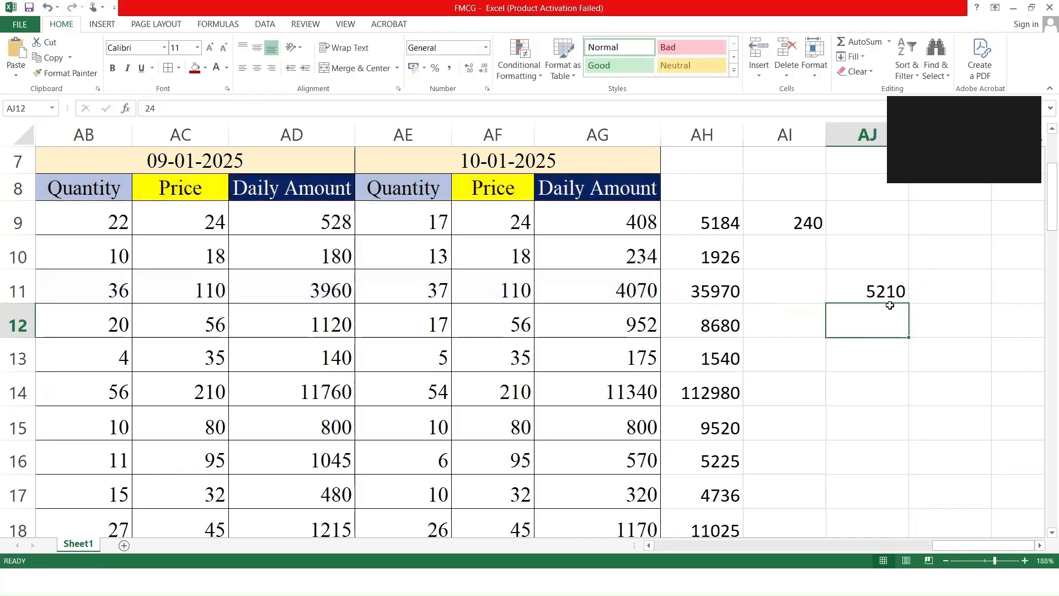
{"action": "double_click", "coordinate": [717, 291]}
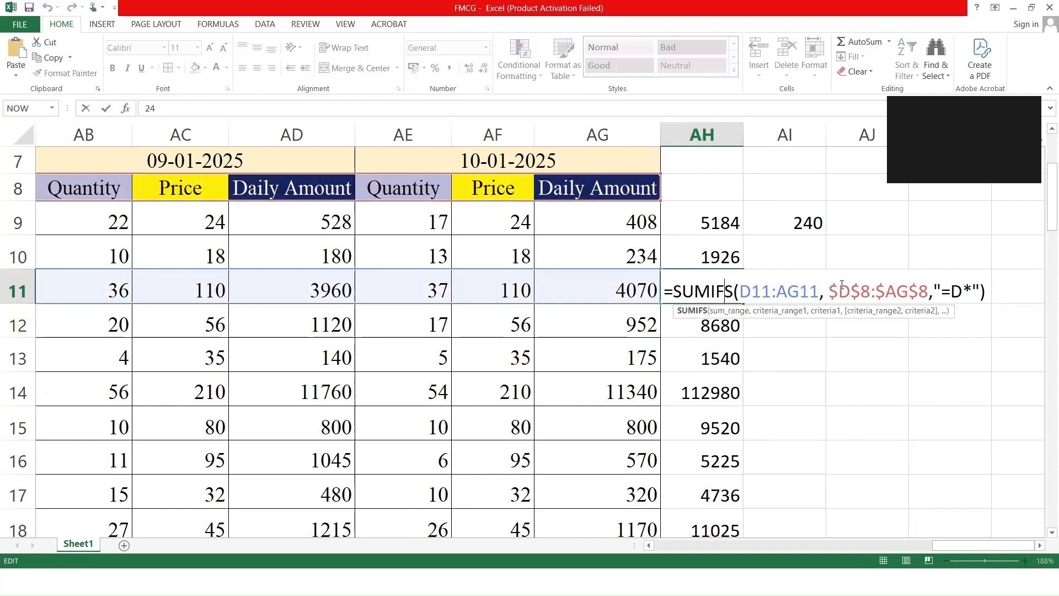
{"action": "left_click_drag", "start_coordinate": [830, 287], "coordinate": [868, 288]}
{"action": "left_click", "coordinate": [860, 287]}
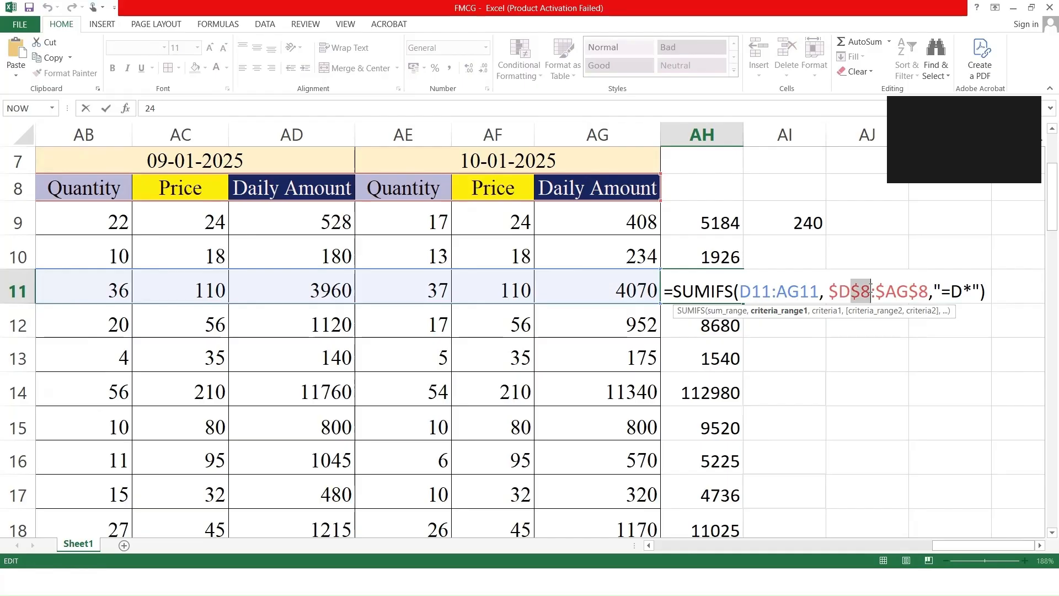
{"action": "key", "text": "ctrl+Return"}
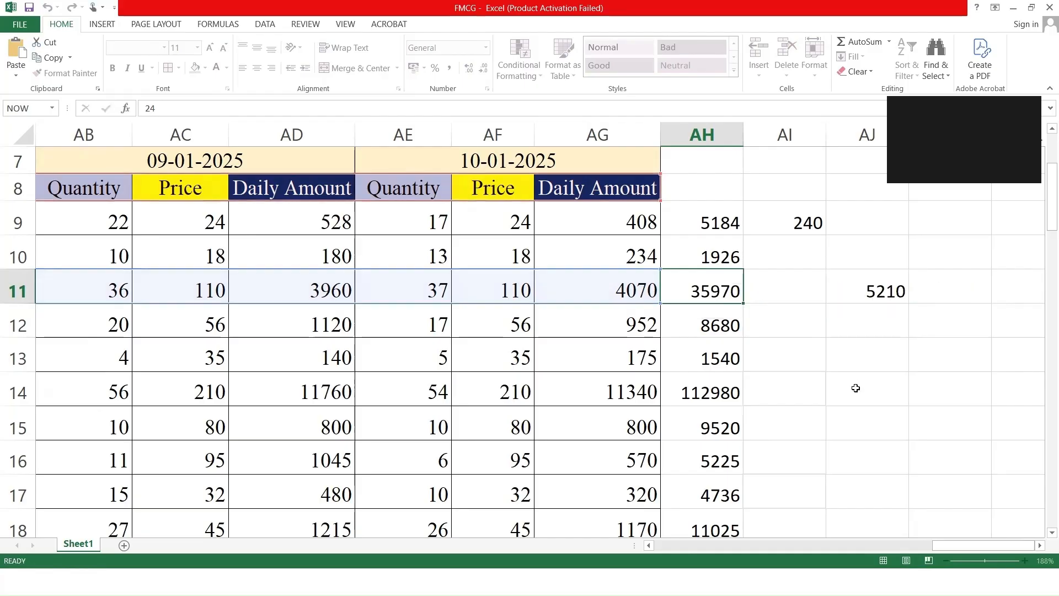
Enter the header Weekly Amount in AH8 and autofit the width of column AH.
{"action": "left_click", "coordinate": [700, 208]}
{"action": "scroll", "coordinate": [768, 386], "scroll_direction": "down", "scroll_amount": 4}
{"action": "scroll", "coordinate": [768, 386], "scroll_direction": "down", "scroll_amount": 5}
{"action": "scroll", "coordinate": [769, 384], "scroll_direction": "up", "scroll_amount": 11}
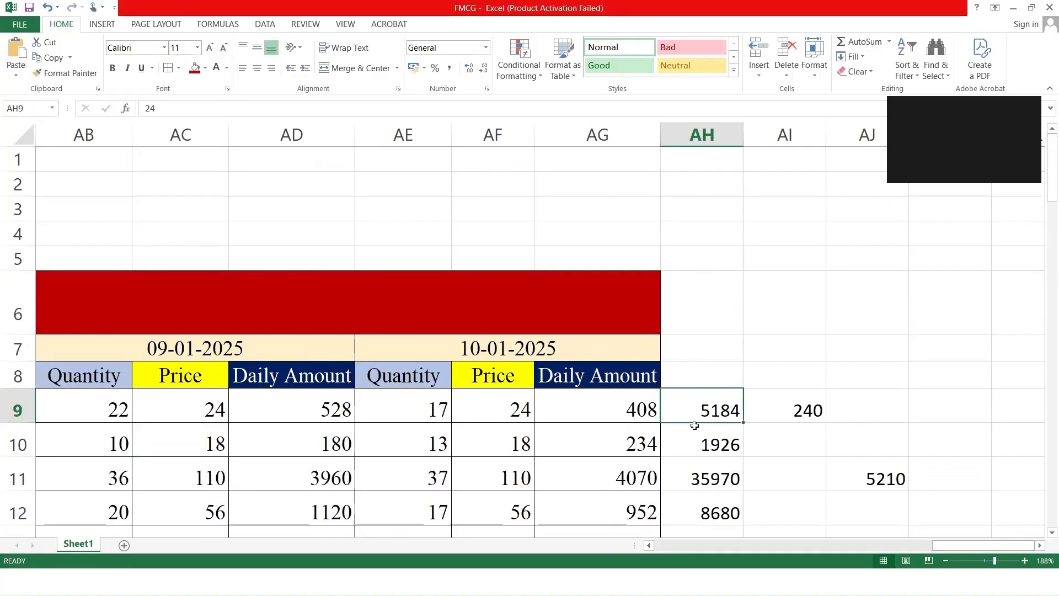
{"action": "left_click", "coordinate": [694, 364]}
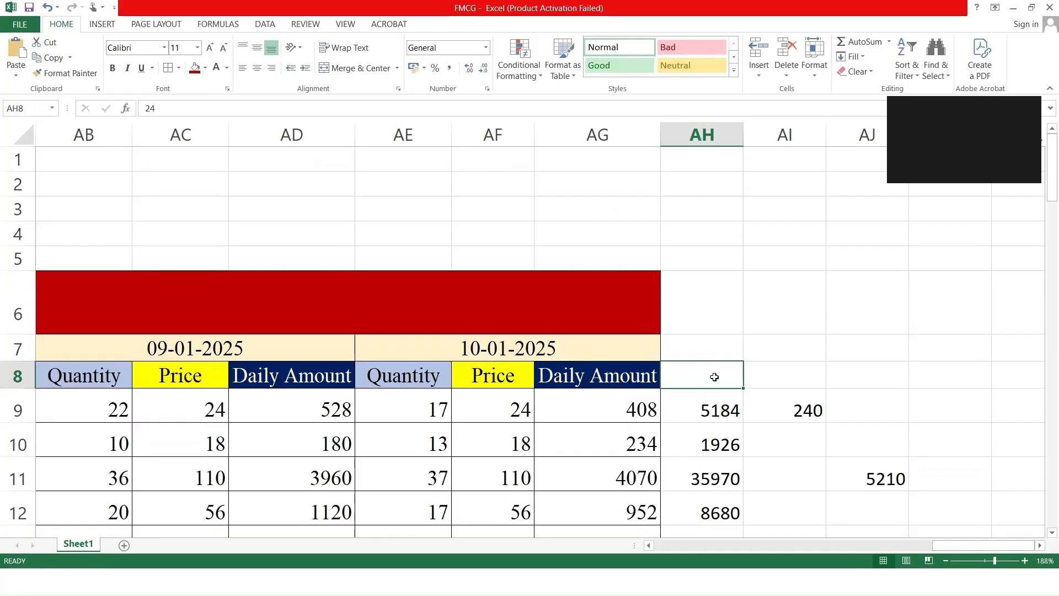
{"action": "type", "text": "Weekly"}
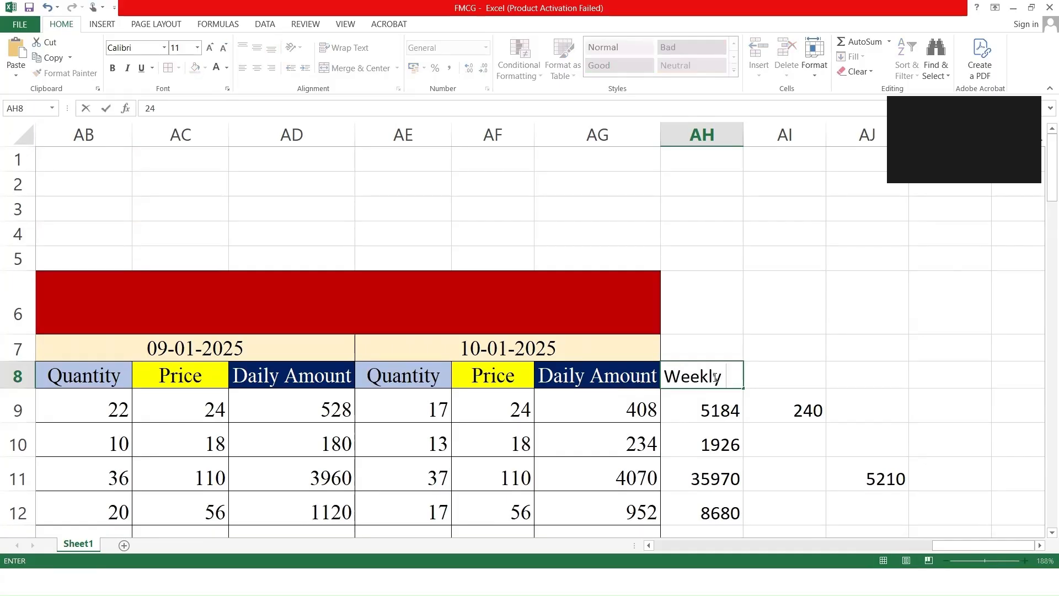
{"action": "type", "text": " Amount"}
{"action": "double_click", "coordinate": [744, 134]}
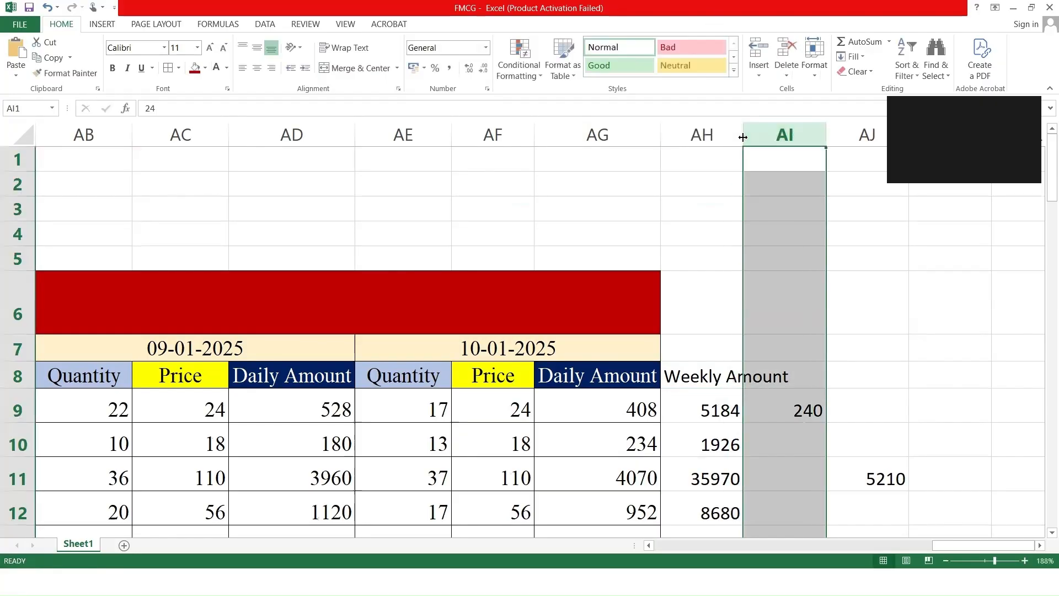
{"action": "left_click", "coordinate": [736, 264]}
Apply all borders to the Weekly Amount column from AH8 to AH33.
{"action": "scroll", "coordinate": [717, 331], "scroll_direction": "down", "scroll_amount": 2}
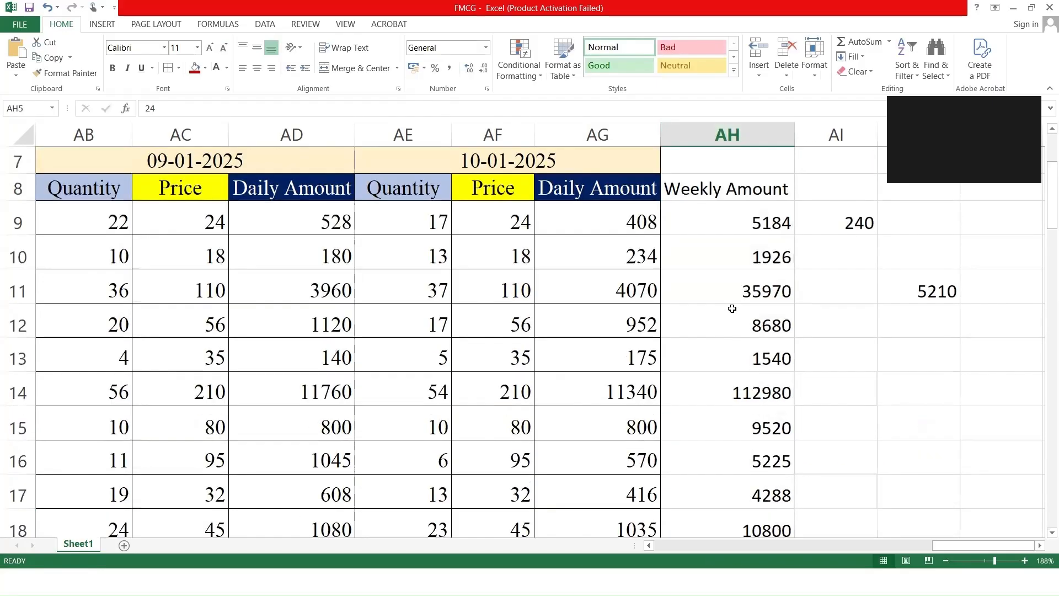
{"action": "left_click", "coordinate": [697, 182]}
{"action": "scroll", "coordinate": [735, 379], "scroll_direction": "down", "scroll_amount": 8}
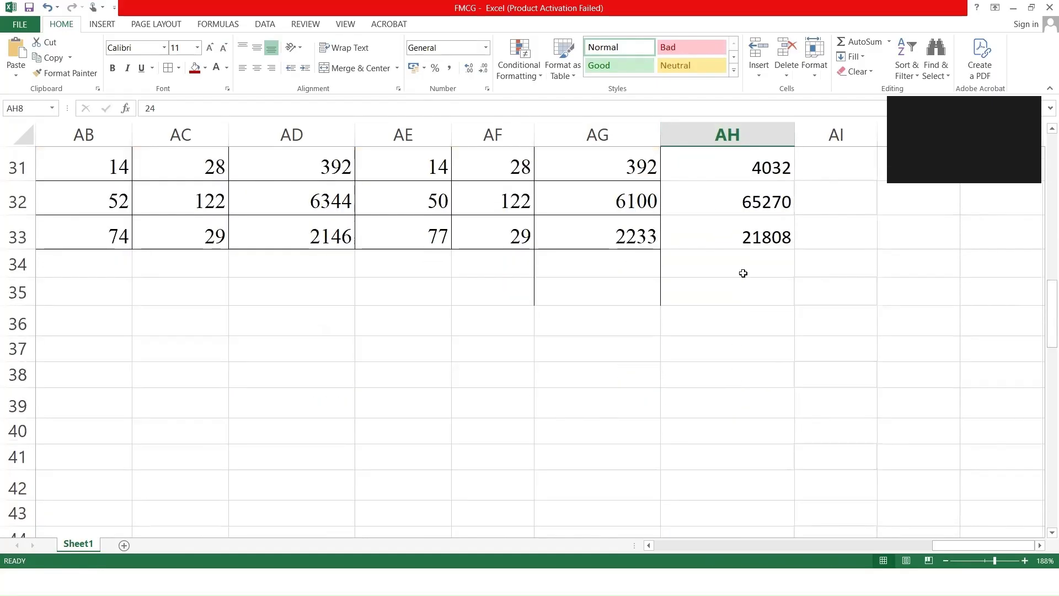
{"action": "left_click", "coordinate": [737, 245], "text": "shift"}
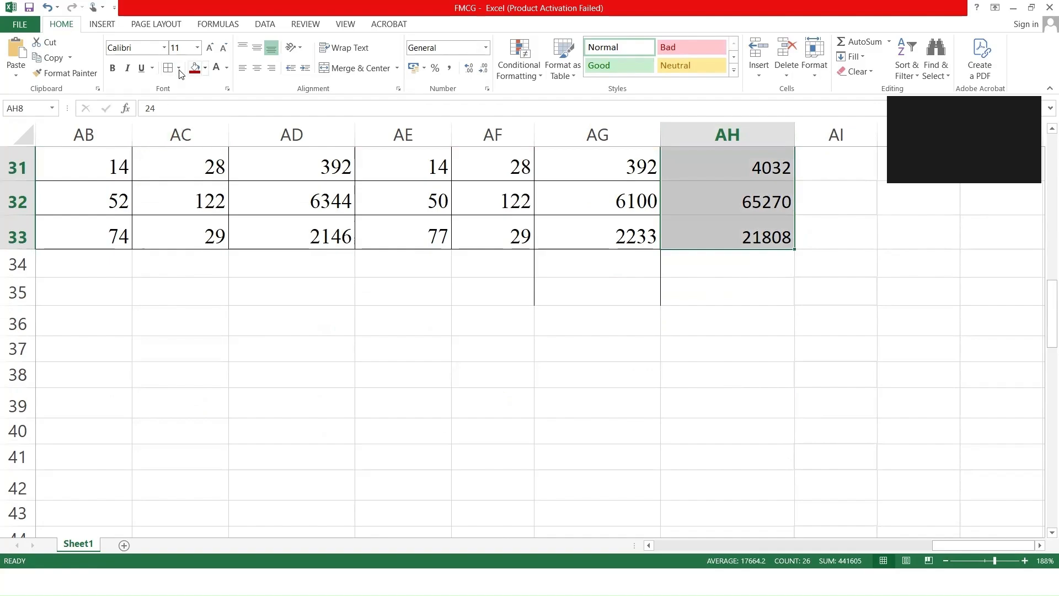
{"action": "scroll", "coordinate": [733, 386], "scroll_direction": "up", "scroll_amount": 7}
{"action": "scroll", "coordinate": [728, 381], "scroll_direction": "down", "scroll_amount": 6}
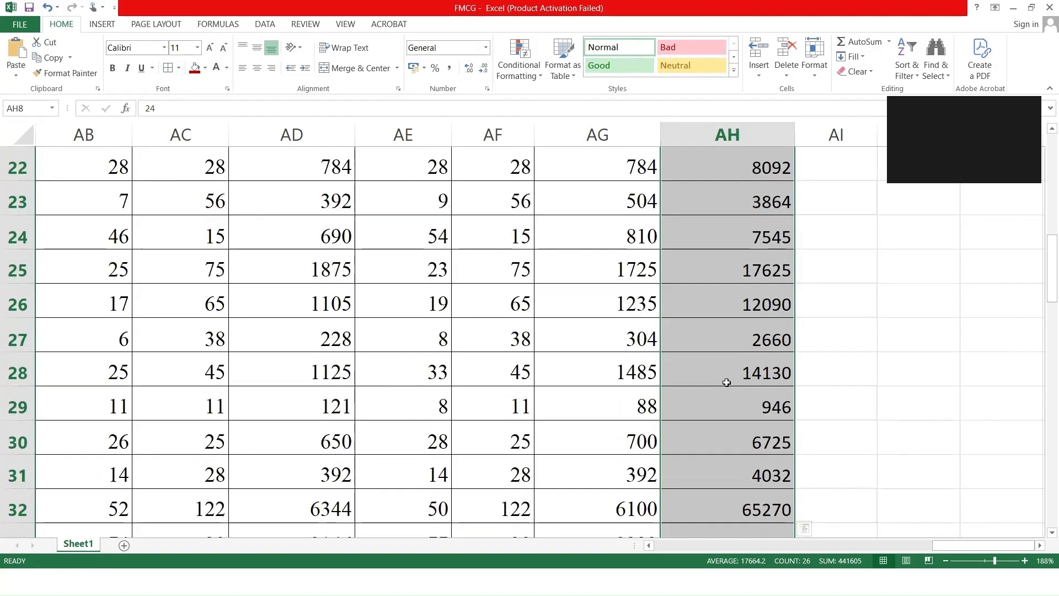
{"action": "left_click", "coordinate": [736, 368]}
{"action": "scroll", "coordinate": [734, 367], "scroll_direction": "up", "scroll_amount": 9}
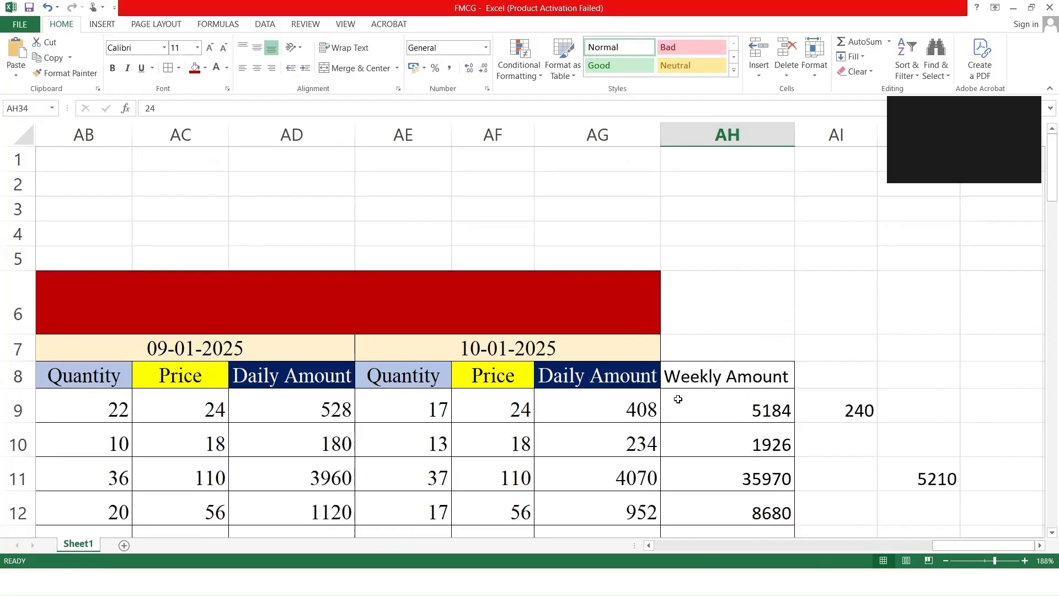
{"action": "left_click", "coordinate": [731, 405]}
{"action": "scroll", "coordinate": [734, 386], "scroll_direction": "down", "scroll_amount": 2}
{"action": "left_click", "coordinate": [729, 252]}
{"action": "left_click", "coordinate": [719, 291]}
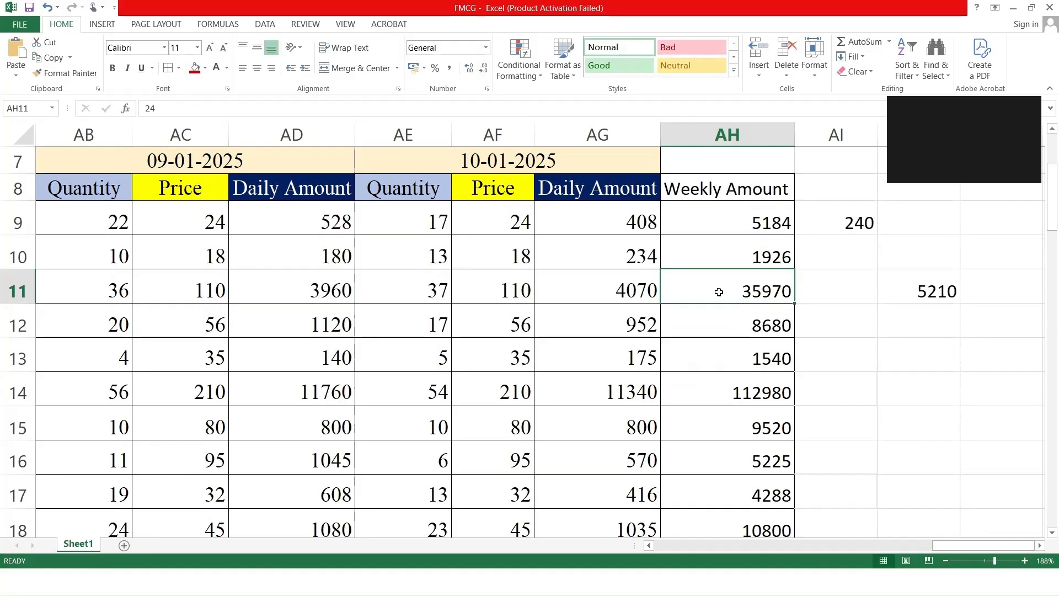
Total the Weekly Amount column in AH34 with AutoSum.
{"action": "scroll", "coordinate": [730, 326], "scroll_direction": "down", "scroll_amount": 1}
{"action": "left_click", "coordinate": [725, 305]}
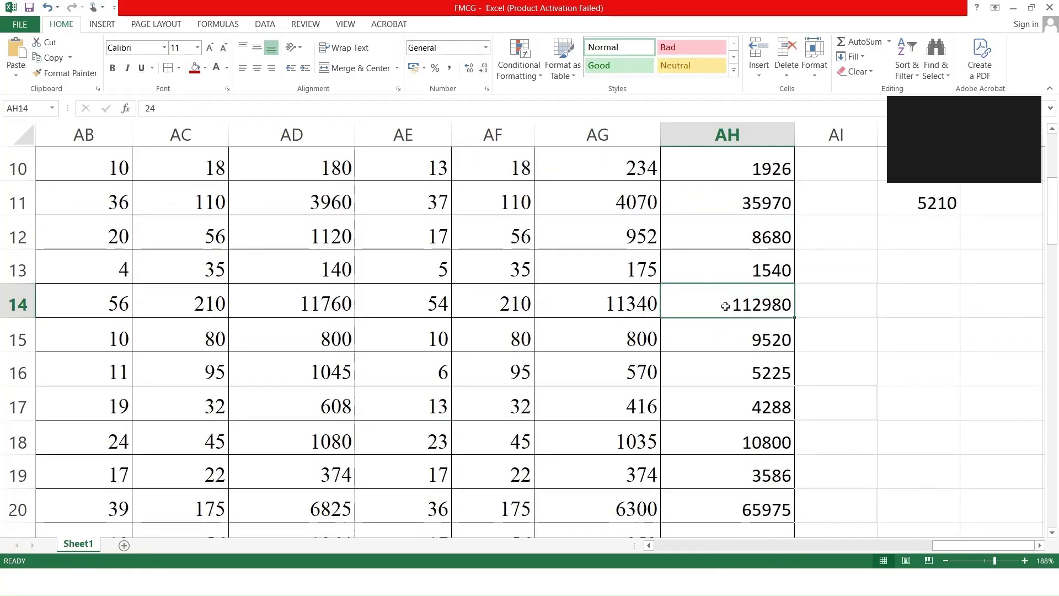
{"action": "left_click_drag", "start_coordinate": [983, 545], "coordinate": [960, 555]}
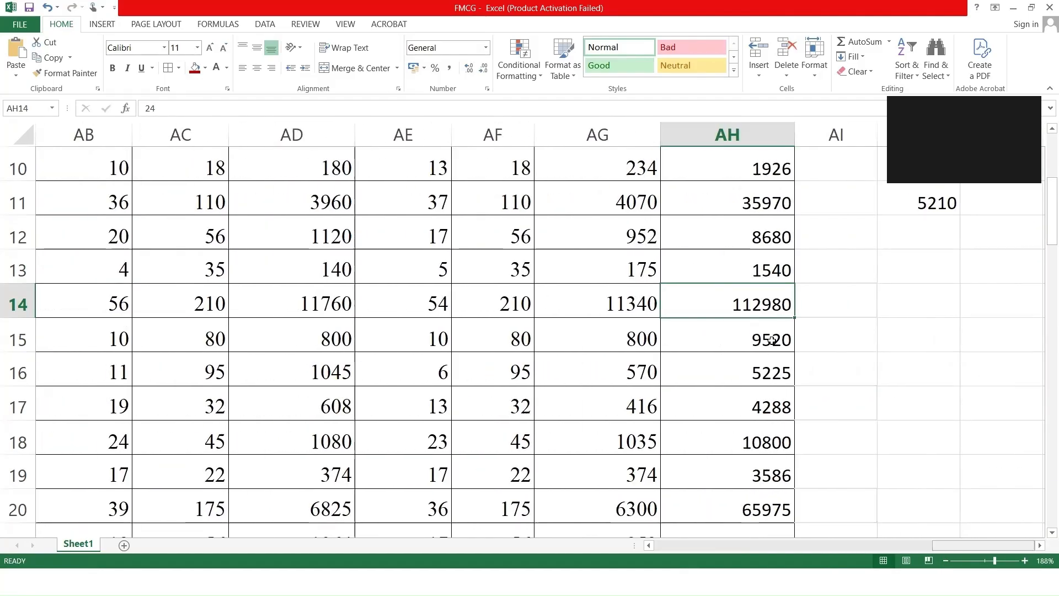
{"action": "scroll", "coordinate": [734, 299], "scroll_direction": "down", "scroll_amount": 6}
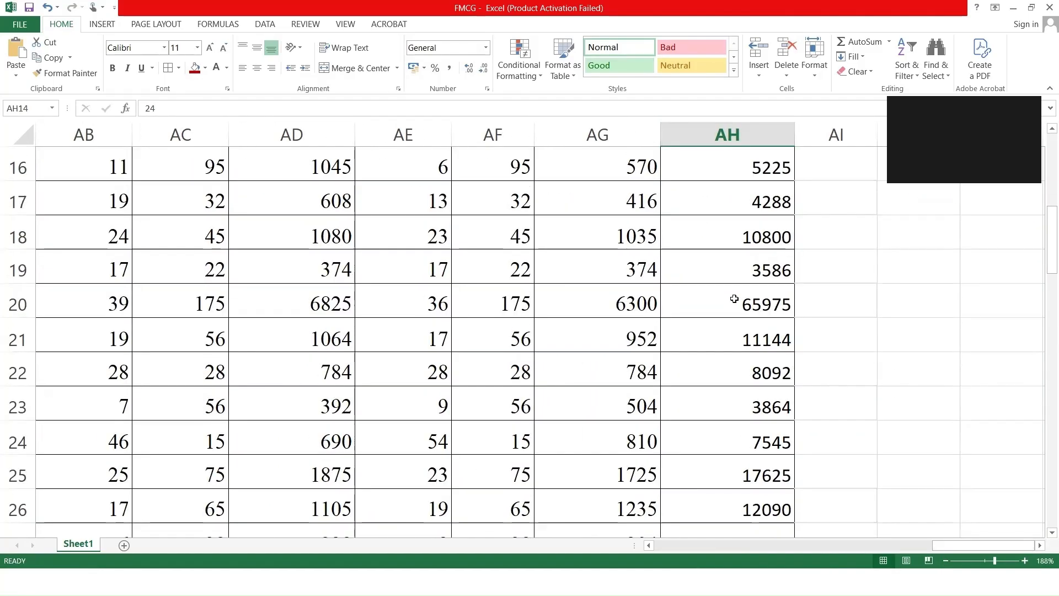
{"action": "left_click", "coordinate": [742, 364]}
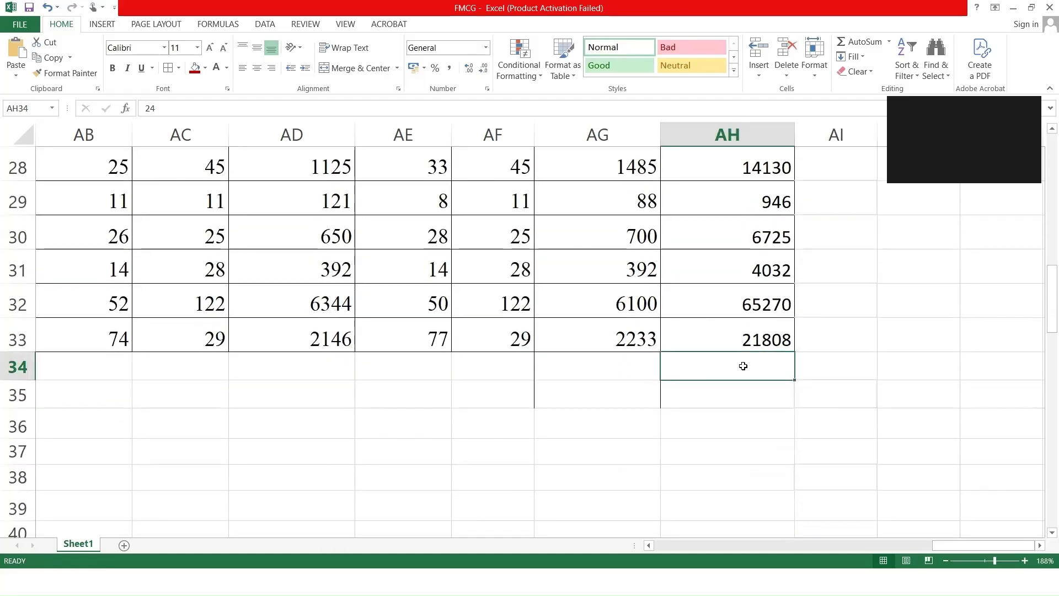
{"action": "left_click", "coordinate": [853, 43]}
{"action": "key", "text": "Return"}
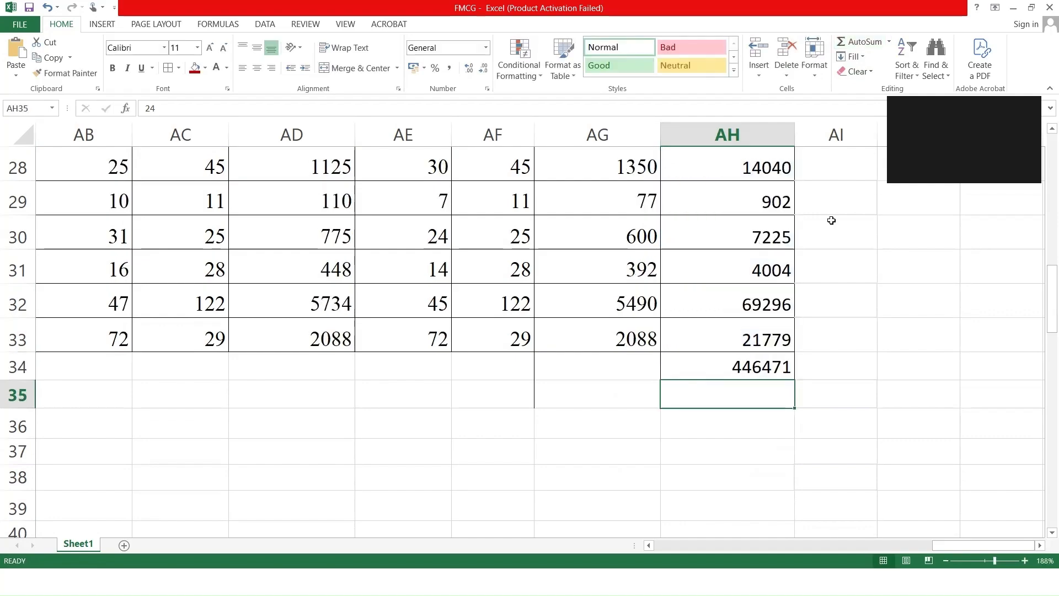
{"action": "left_click", "coordinate": [688, 373]}
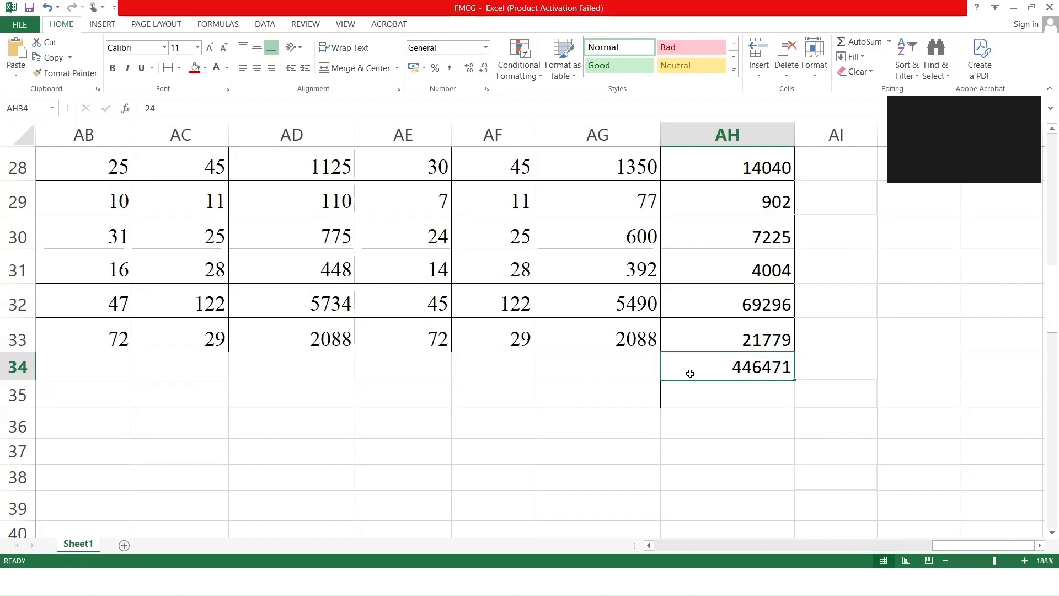
Examine the sum range, criteria range and "=D*" criterion in AH11's SUMIFS formula.
{"action": "scroll", "coordinate": [755, 367], "scroll_direction": "up", "scroll_amount": 8}
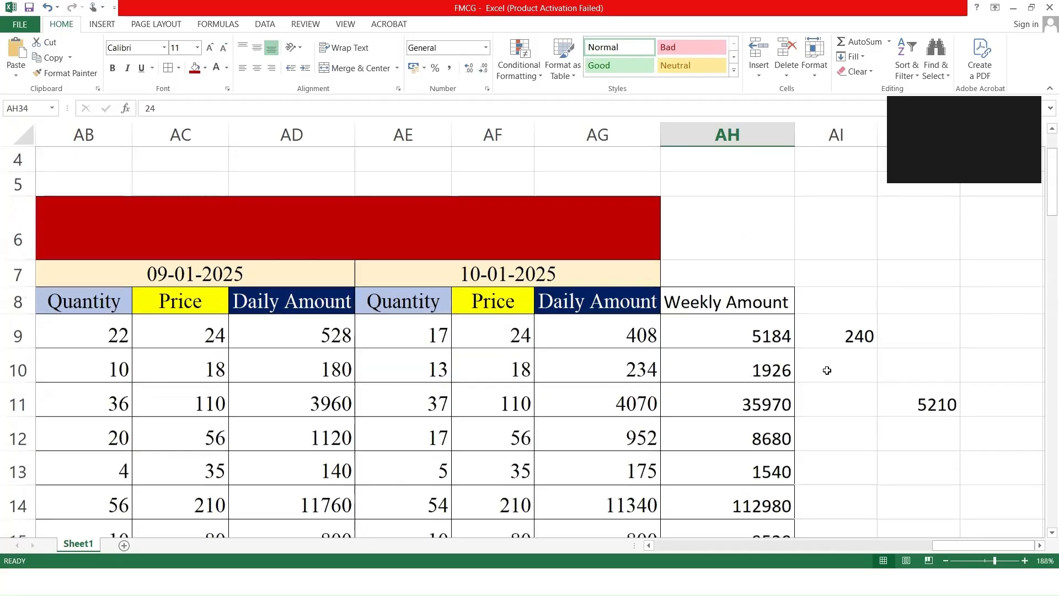
{"action": "scroll", "coordinate": [811, 369], "scroll_direction": "down", "scroll_amount": 1}
{"action": "double_click", "coordinate": [733, 284]}
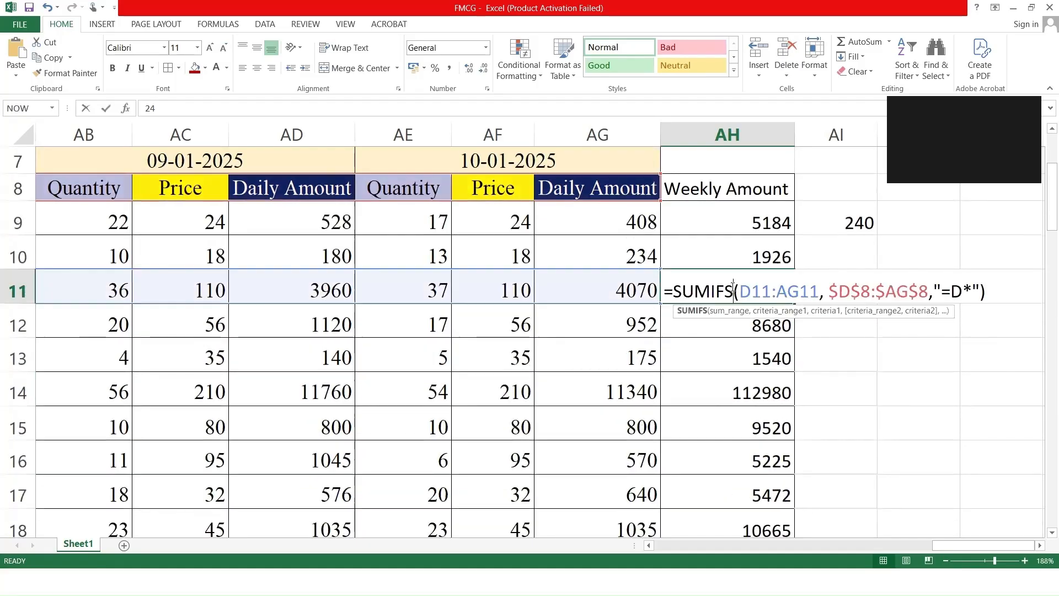
{"action": "left_click_drag", "start_coordinate": [741, 290], "coordinate": [975, 289]}
{"action": "left_click", "coordinate": [934, 287]}
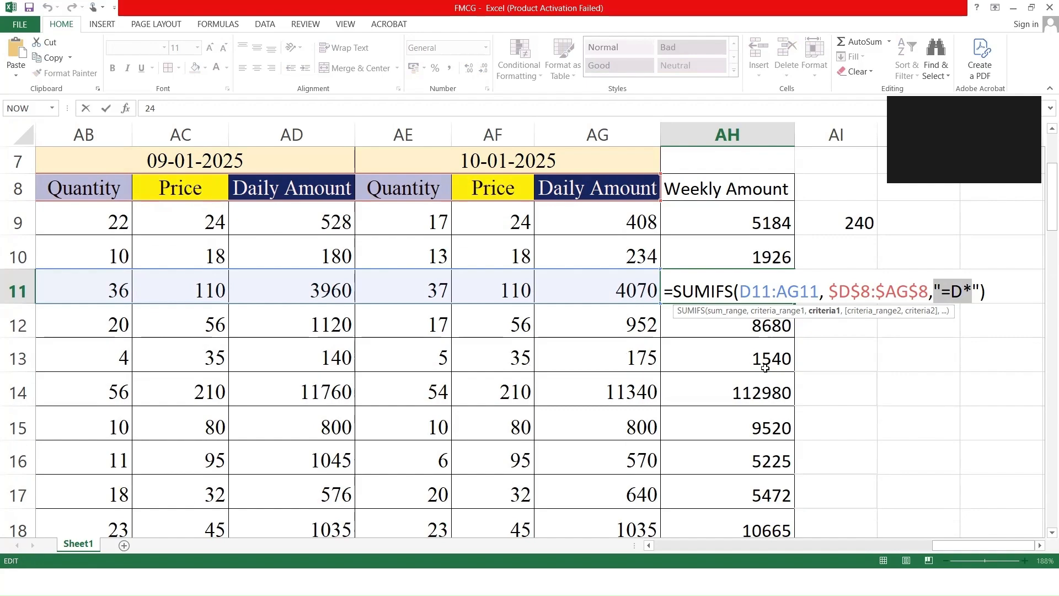
Switch to the PowerPoint slide show and review the Excel Formulae agenda for the next function.
{"action": "key", "text": "alt+Tab"}
{"action": "key", "text": "Tab"}
{"action": "key", "text": "Tab"}
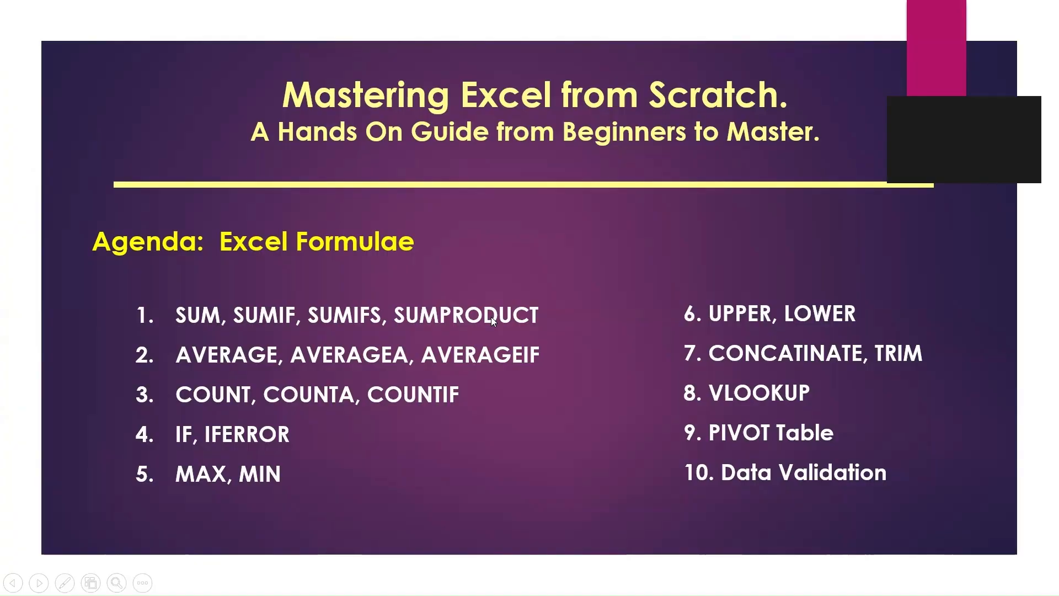
Clear the old example values from C6:G8 on Sheet2 of the FMCG workbook.
{"action": "left_click_drag", "start_coordinate": [152, 252], "coordinate": [461, 197]}
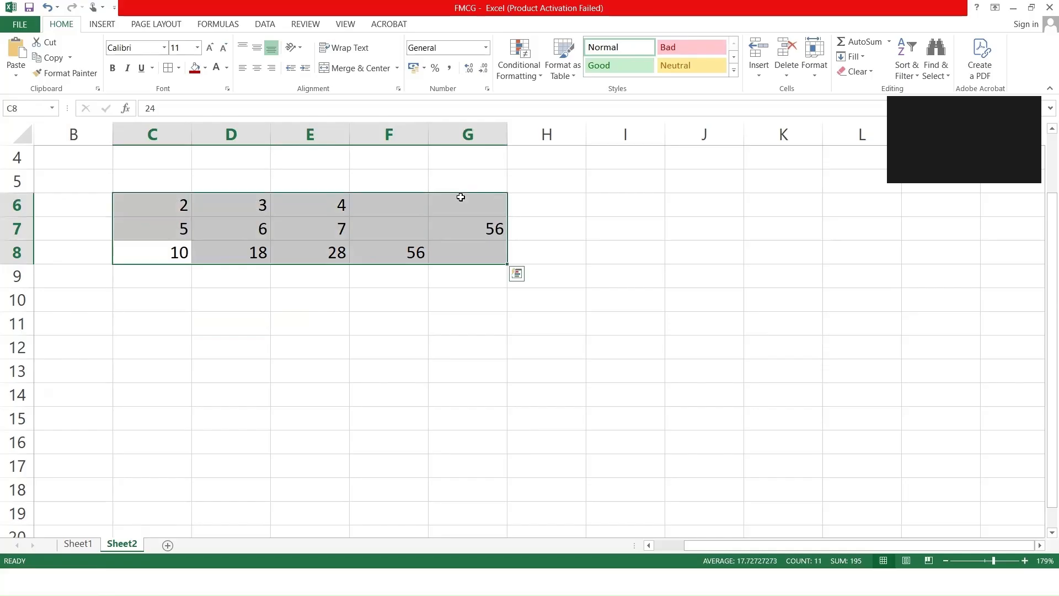
{"action": "key", "text": "Delete"}
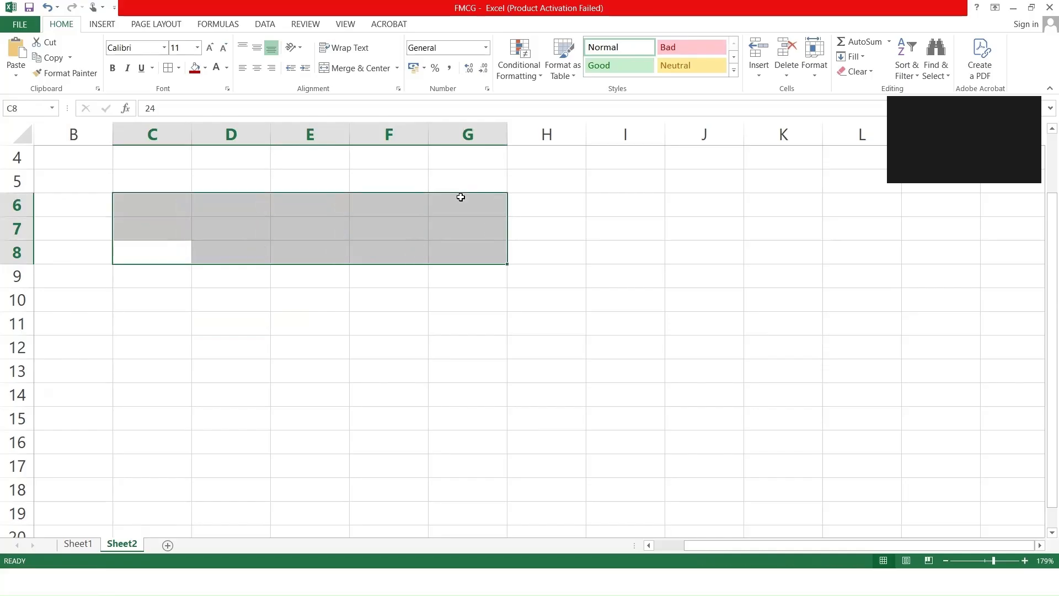
{"action": "left_click", "coordinate": [315, 358]}
Enter the values 2, 3 and 4 in cells C6 to E6.
{"action": "left_click", "coordinate": [168, 207]}
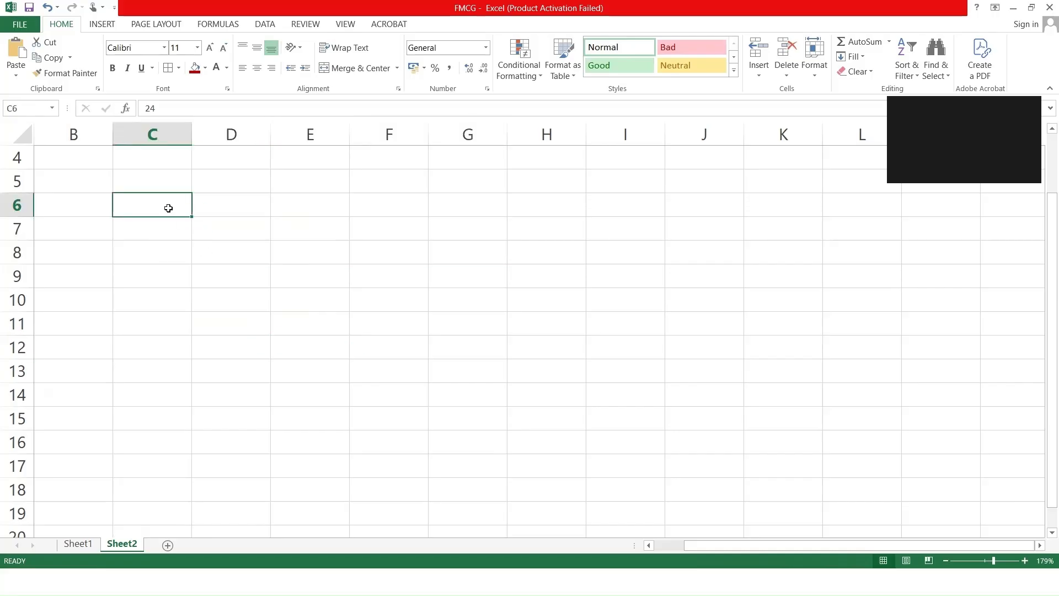
{"action": "type", "text": "2"}
{"action": "key", "text": "Tab"}
{"action": "type", "text": "3"}
{"action": "key", "text": "Tab"}
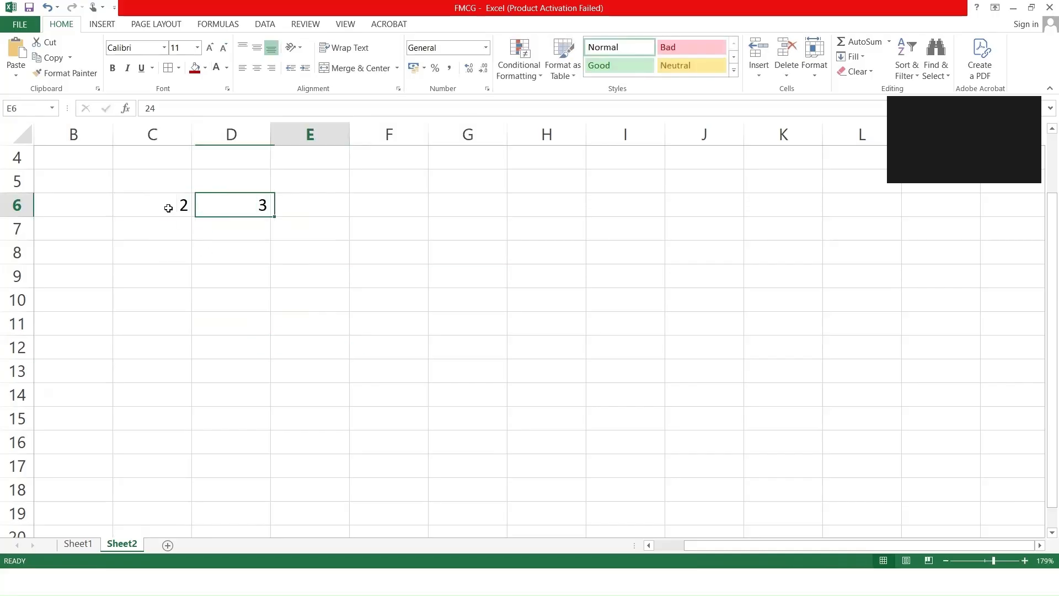
{"action": "type", "text": "4"}
{"action": "key", "text": "Return"}
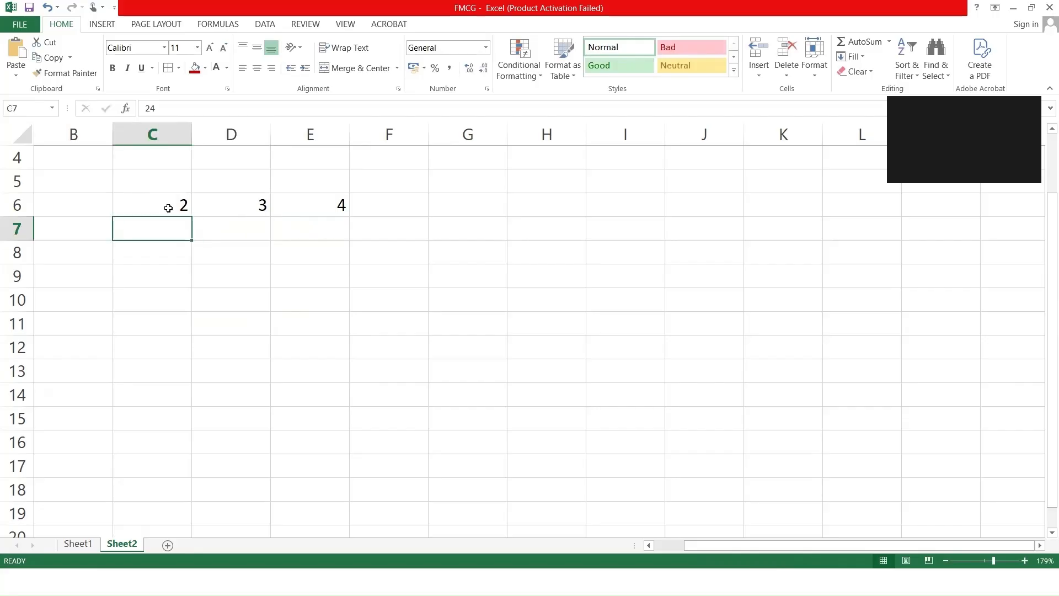
Enter the values 5, 6 and 7 in cells C7 to E7.
{"action": "type", "text": "5"}
{"action": "key", "text": "Tab"}
{"action": "type", "text": "6"}
{"action": "key", "text": "Tab"}
{"action": "type", "text": "7"}
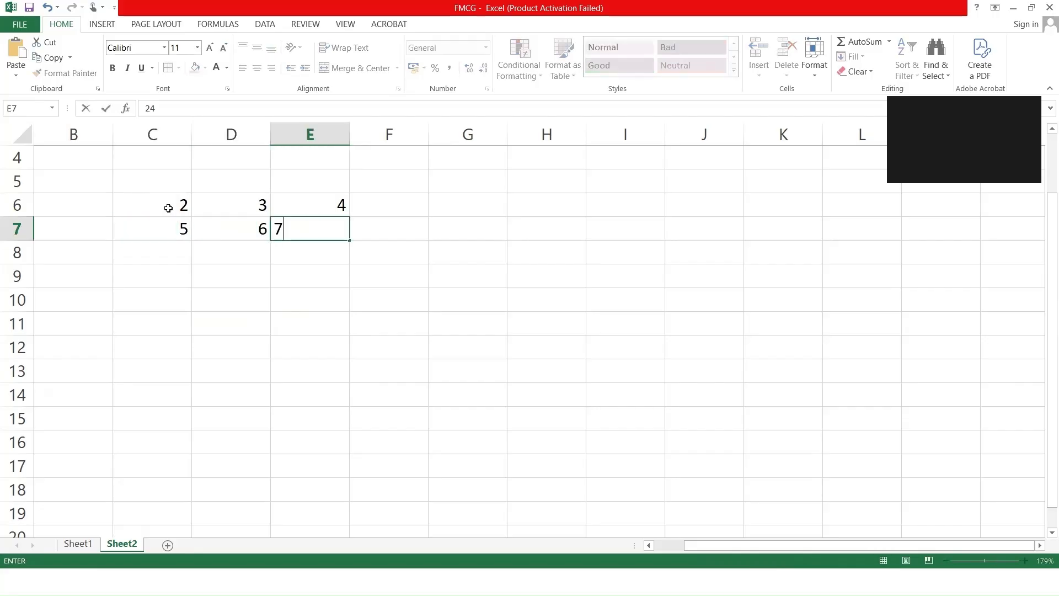
{"action": "key", "text": "Tab"}
Enter =SUMPRODUCT(C6:E6,C7:E7) in G7 to add up the products of the two rows.
{"action": "key", "text": "Tab"}
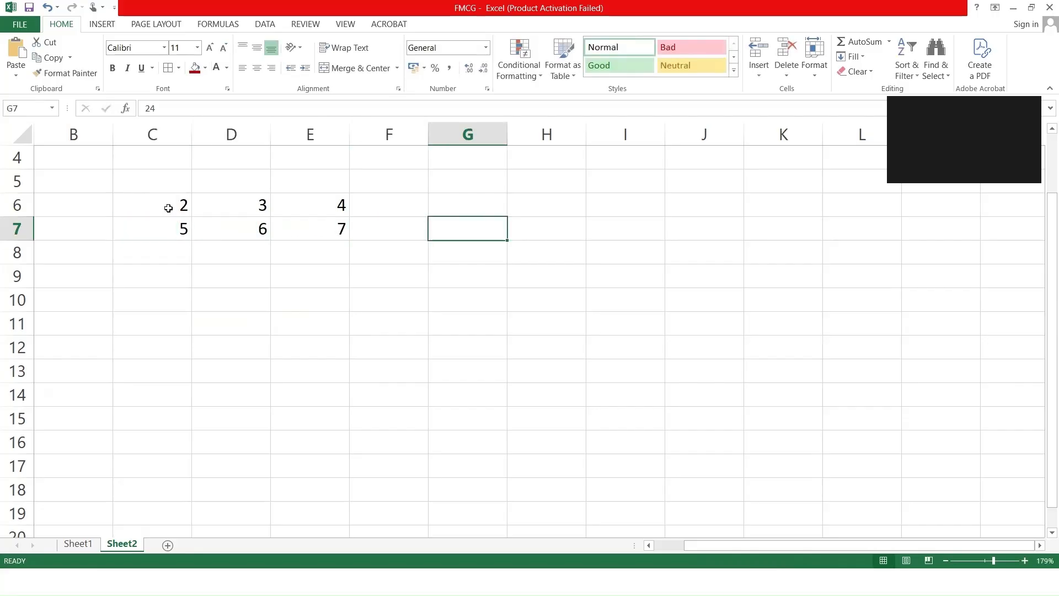
{"action": "type", "text": "=sump"}
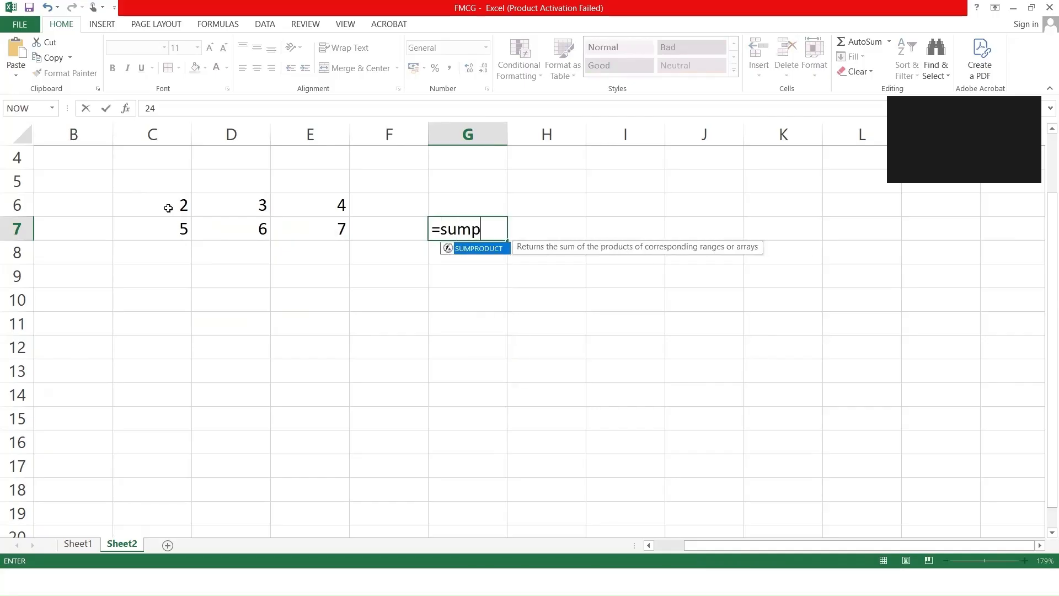
{"action": "key", "text": "Tab"}
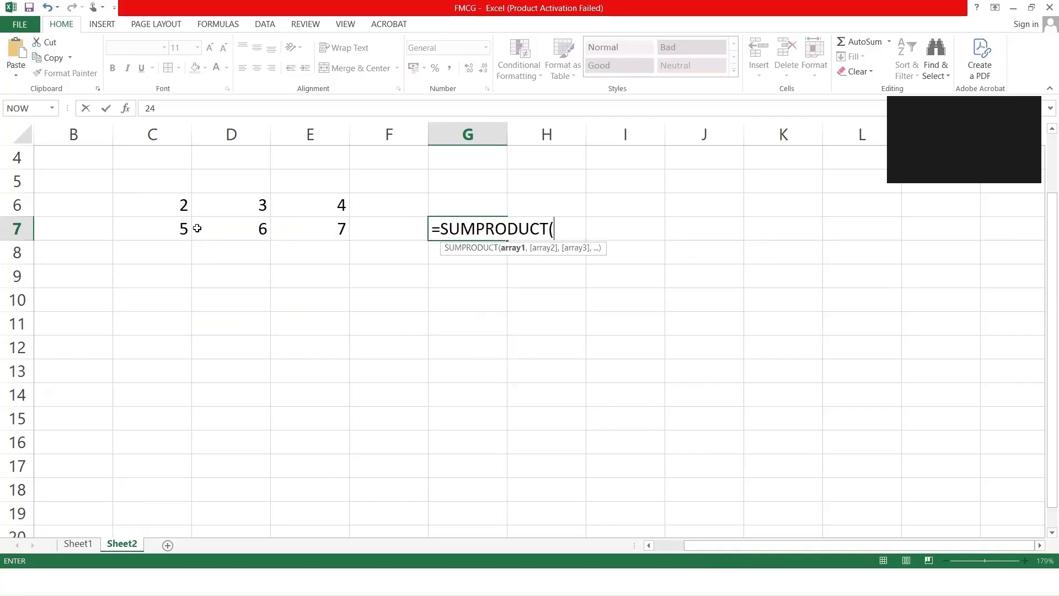
{"action": "left_click_drag", "start_coordinate": [159, 202], "coordinate": [304, 212]}
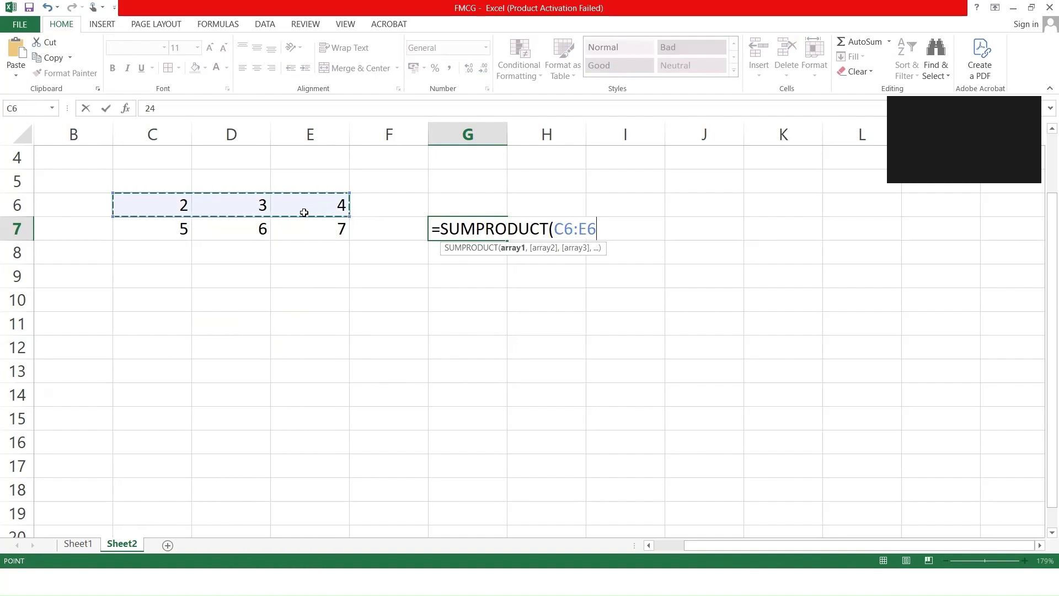
{"action": "type", "text": ","}
{"action": "left_click_drag", "start_coordinate": [131, 237], "coordinate": [302, 229]}
{"action": "type", "text": ")"}
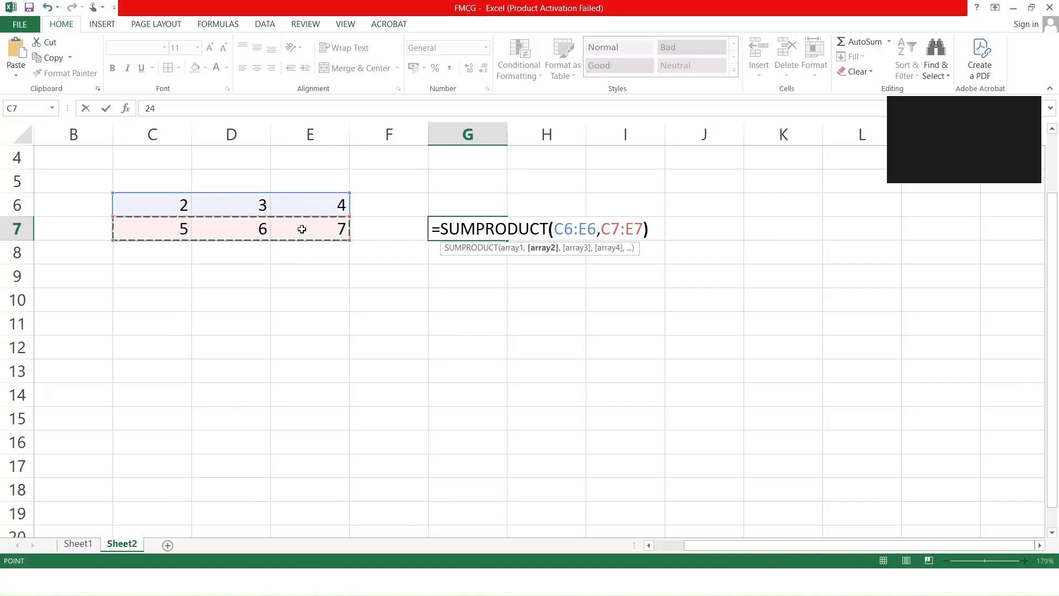
{"action": "key", "text": "Return"}
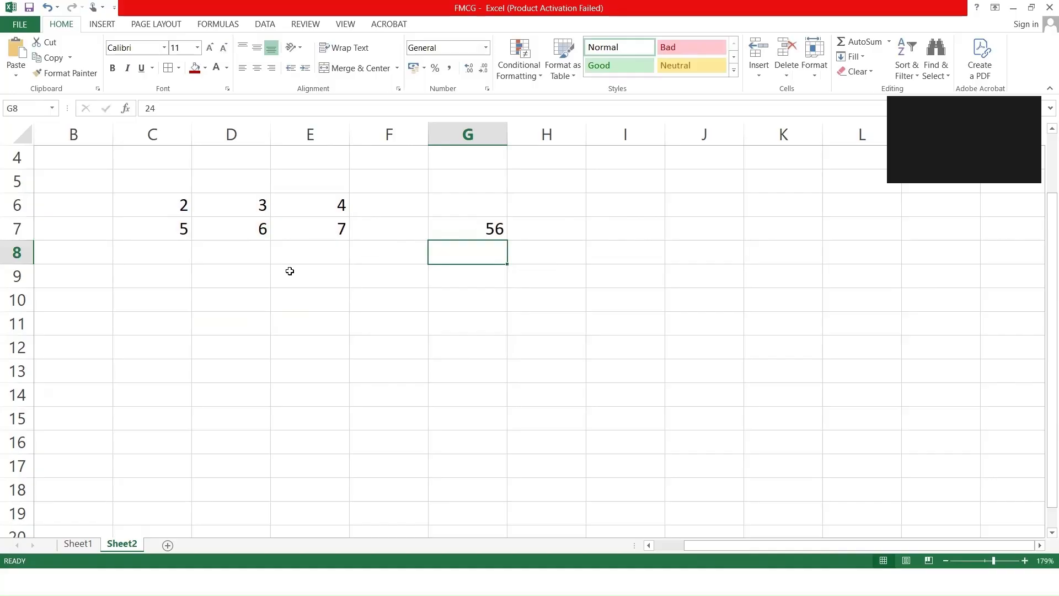
Multiply C6 by C7 in C8 and fill the formula across to E8.
{"action": "left_click", "coordinate": [163, 248]}
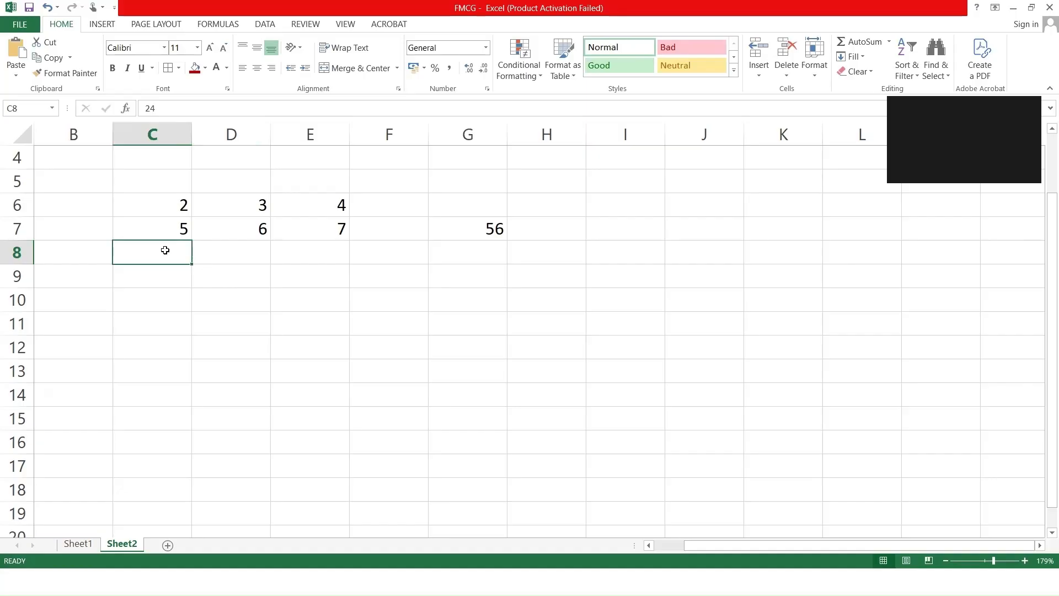
{"action": "type", "text": "="}
{"action": "left_click", "coordinate": [152, 204]}
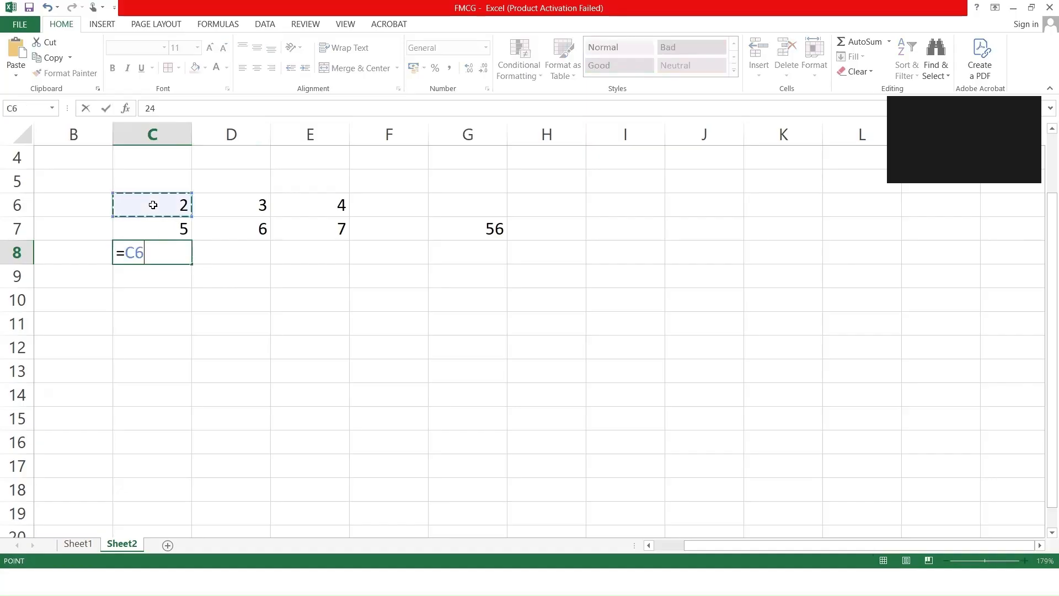
{"action": "type", "text": "*"}
{"action": "left_click", "coordinate": [160, 225]}
{"action": "key", "text": "Return"}
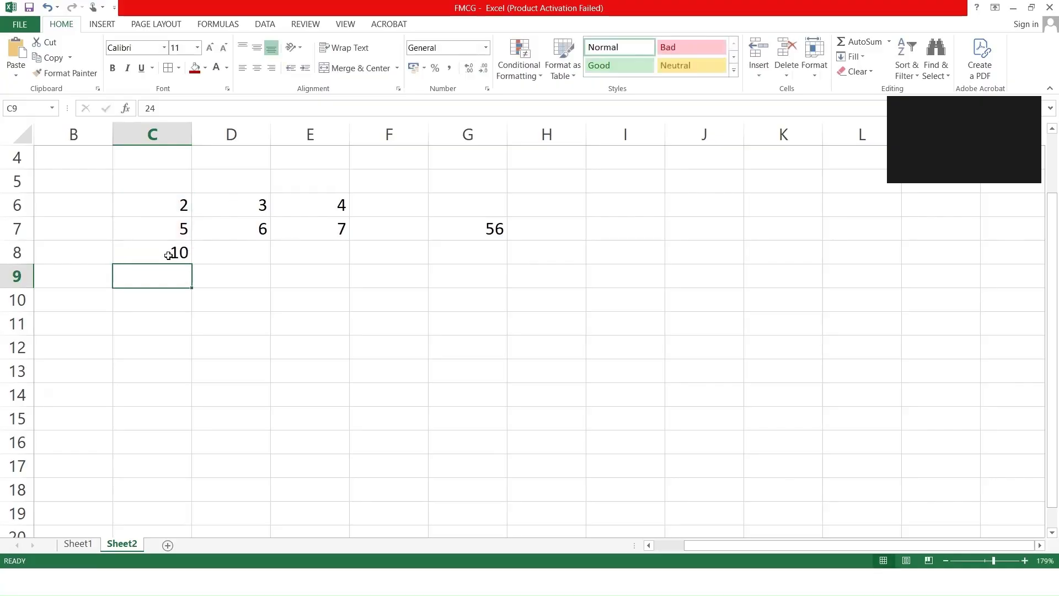
{"action": "left_click", "coordinate": [189, 254]}
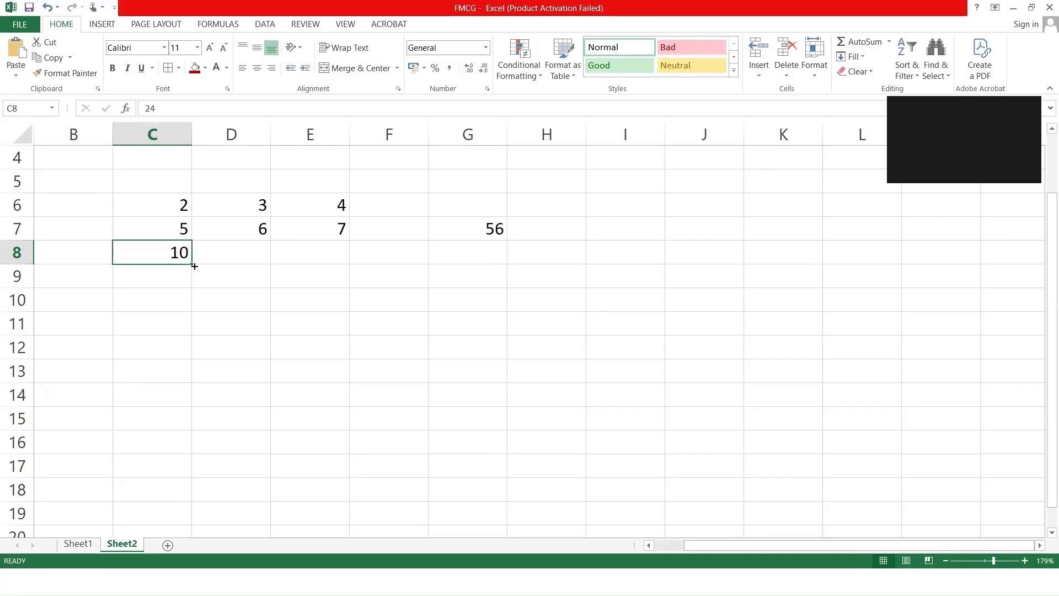
{"action": "left_click_drag", "start_coordinate": [191, 265], "coordinate": [342, 262]}
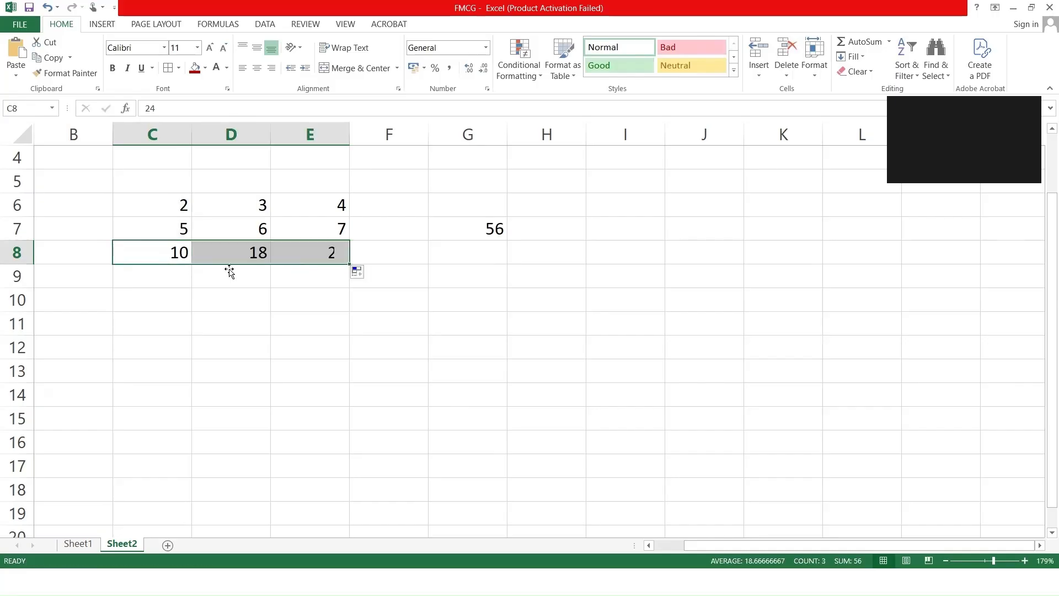
Compare the number pairs in rows 6 and 7 with their products in row 8.
{"action": "left_click", "coordinate": [246, 210]}
{"action": "left_click", "coordinate": [241, 233]}
{"action": "left_click", "coordinate": [245, 243]}
{"action": "left_click", "coordinate": [347, 204]}
{"action": "left_click", "coordinate": [328, 221]}
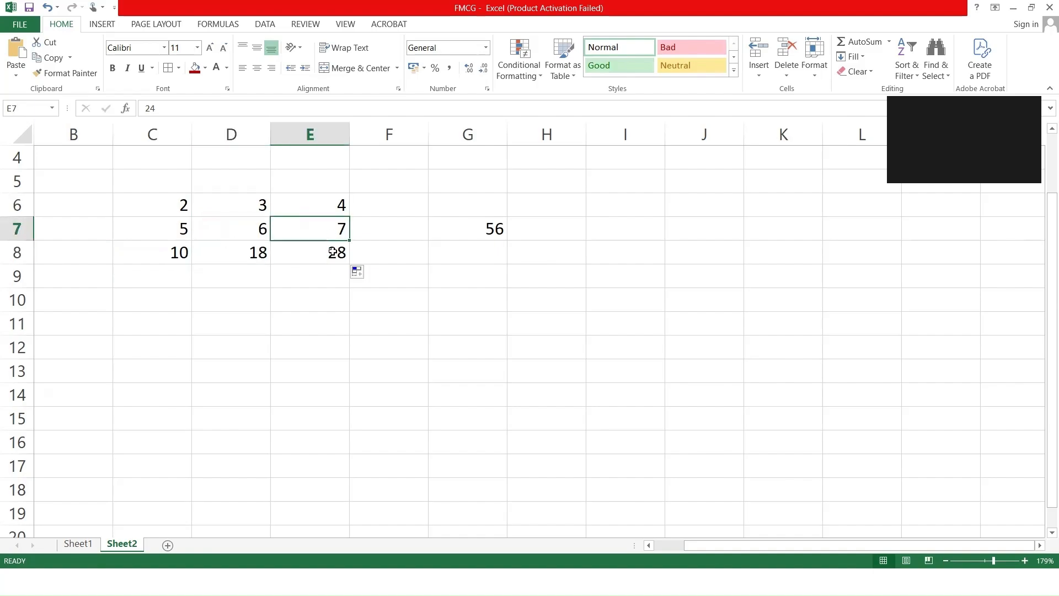
{"action": "left_click", "coordinate": [322, 251]}
{"action": "left_click_drag", "start_coordinate": [163, 203], "coordinate": [164, 227]}
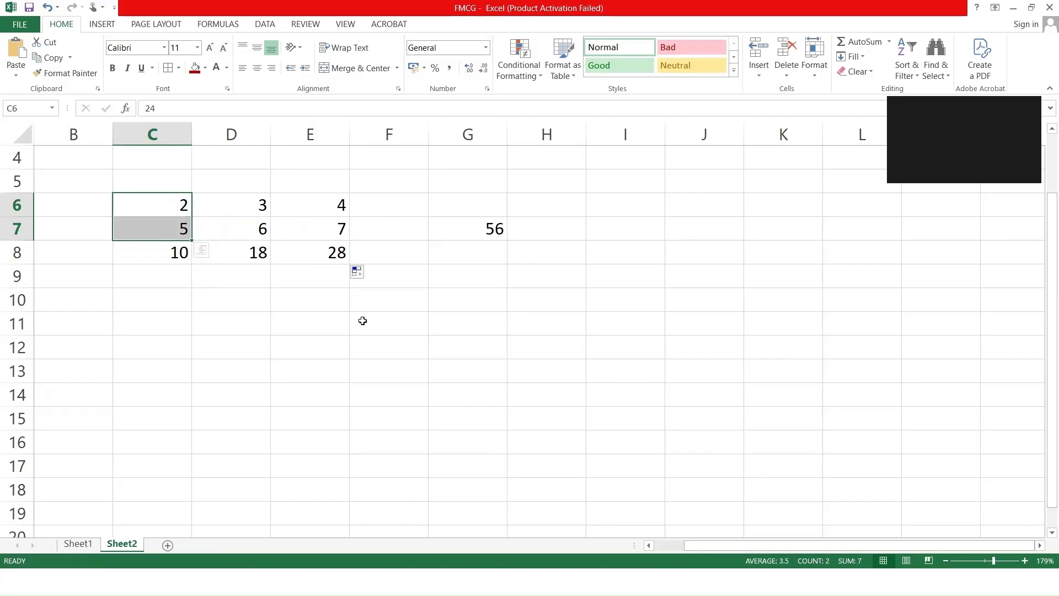
{"action": "left_click", "coordinate": [150, 247]}
{"action": "left_click", "coordinate": [255, 251]}
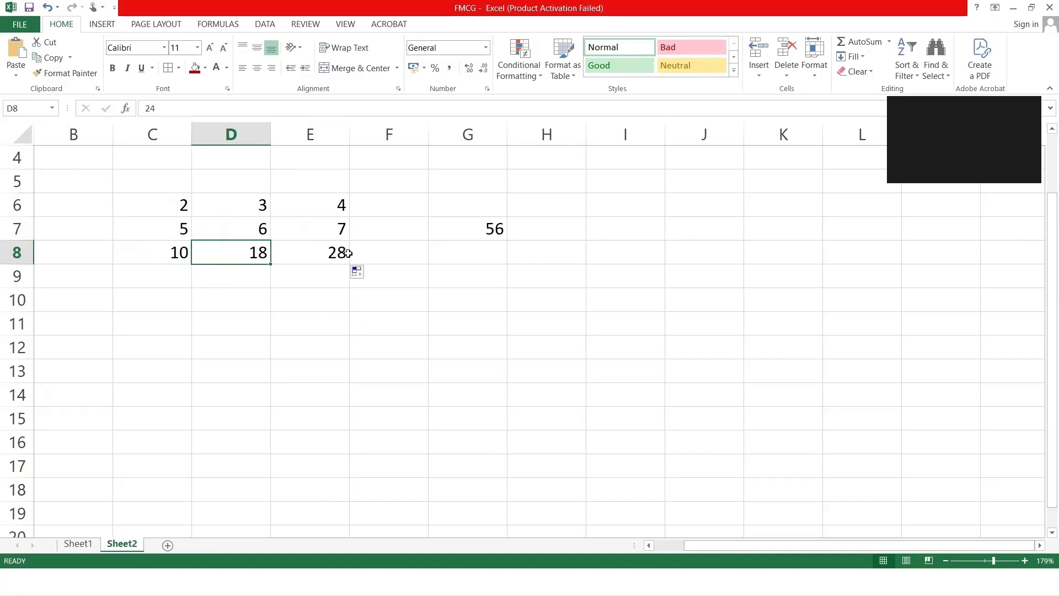
Total the products C8:E8 in F8 with AutoSum.
{"action": "left_click", "coordinate": [370, 254]}
{"action": "left_click", "coordinate": [874, 48]}
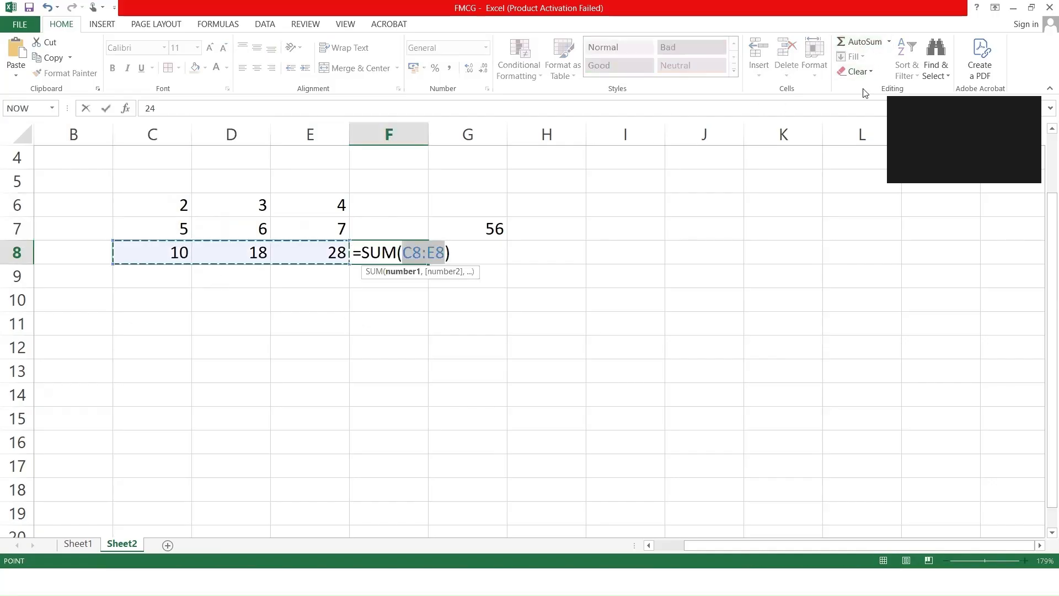
{"action": "key", "text": "Return"}
Compare the total of the products in F8 with the SUMPRODUCT formula in G7.
{"action": "left_click", "coordinate": [385, 251]}
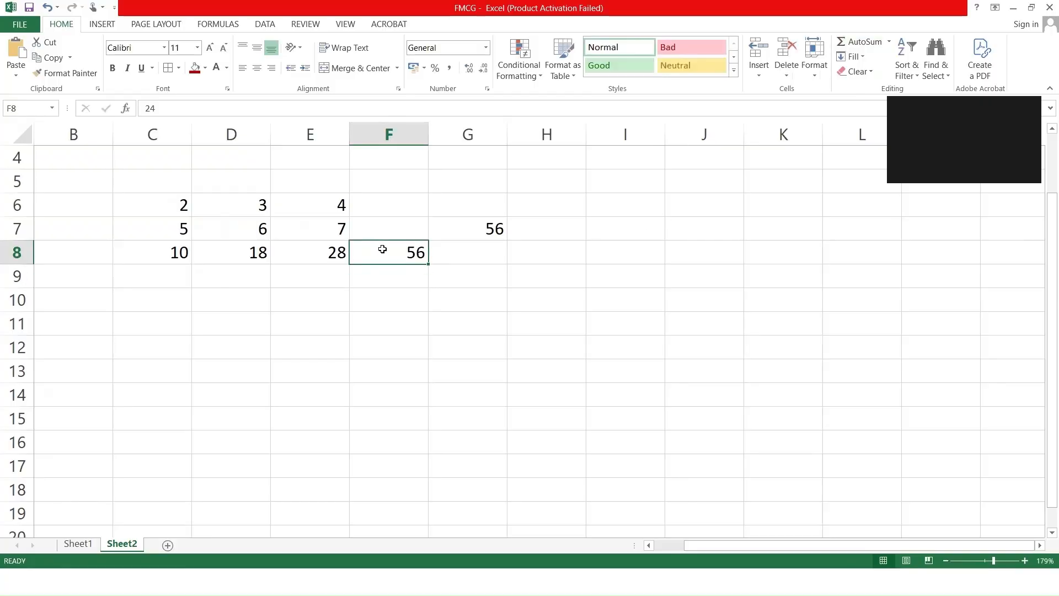
{"action": "left_click", "coordinate": [472, 229]}
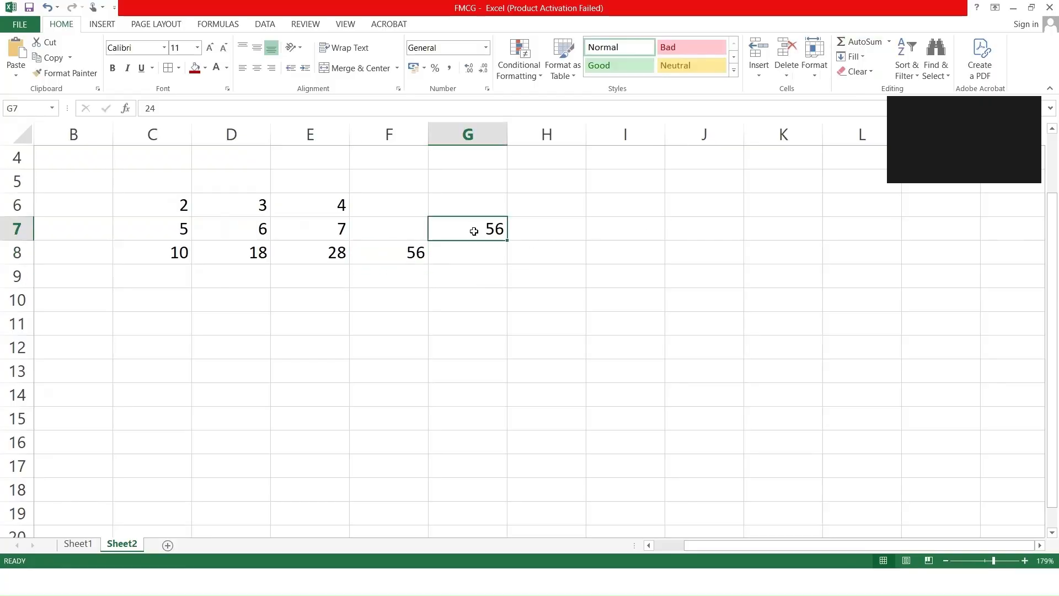
{"action": "double_click", "coordinate": [473, 230]}
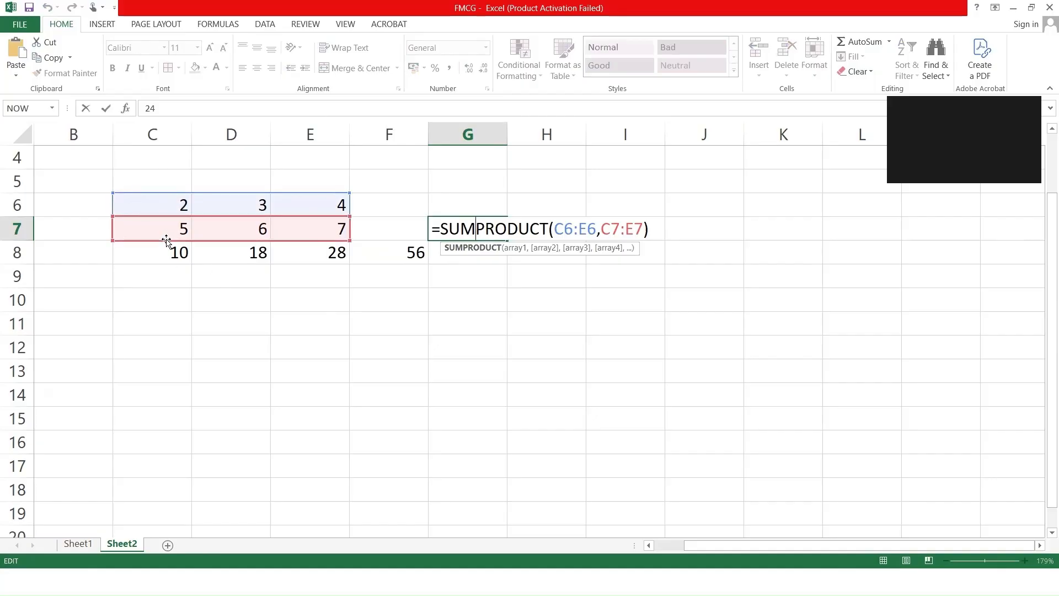
{"action": "left_click_drag", "start_coordinate": [484, 229], "coordinate": [525, 229]}
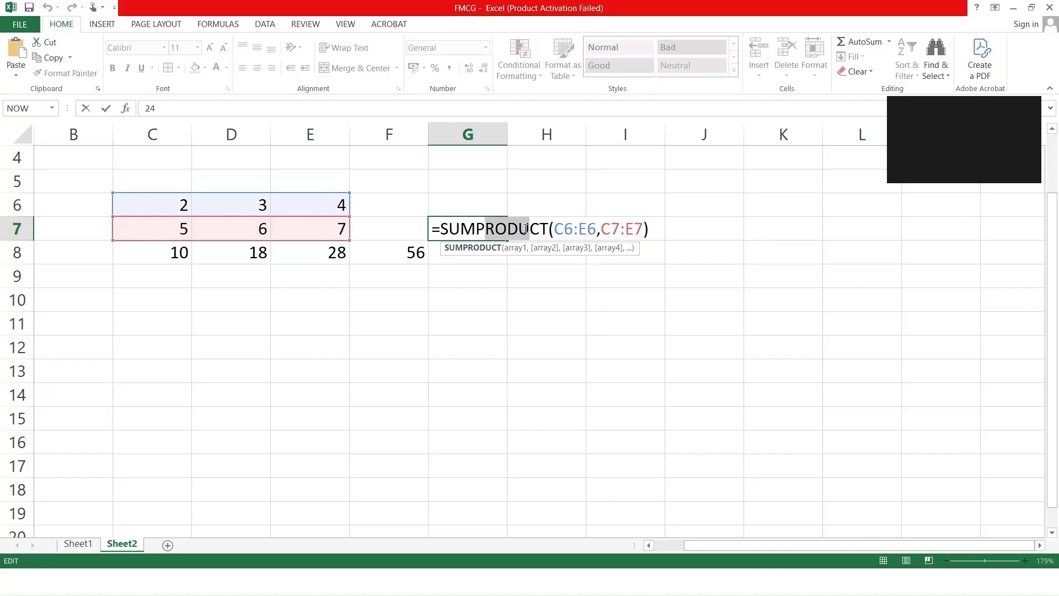
Trace each number pair in rows 6 and 7 to its product in row 8, through to the totals in F8 and G7.
{"action": "left_click", "coordinate": [177, 205]}
{"action": "left_click", "coordinate": [177, 227]}
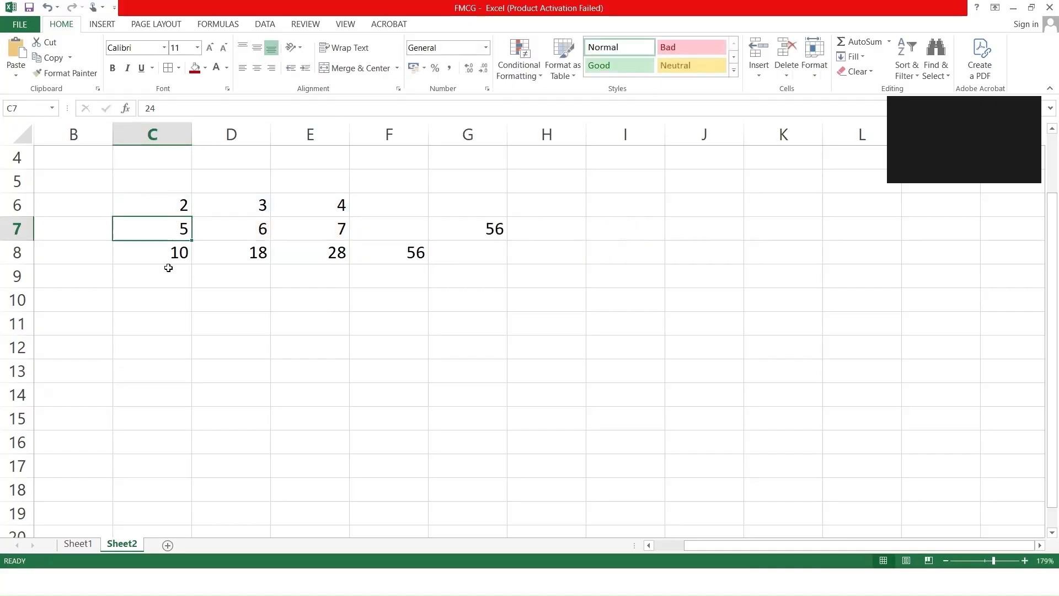
{"action": "left_click", "coordinate": [170, 252]}
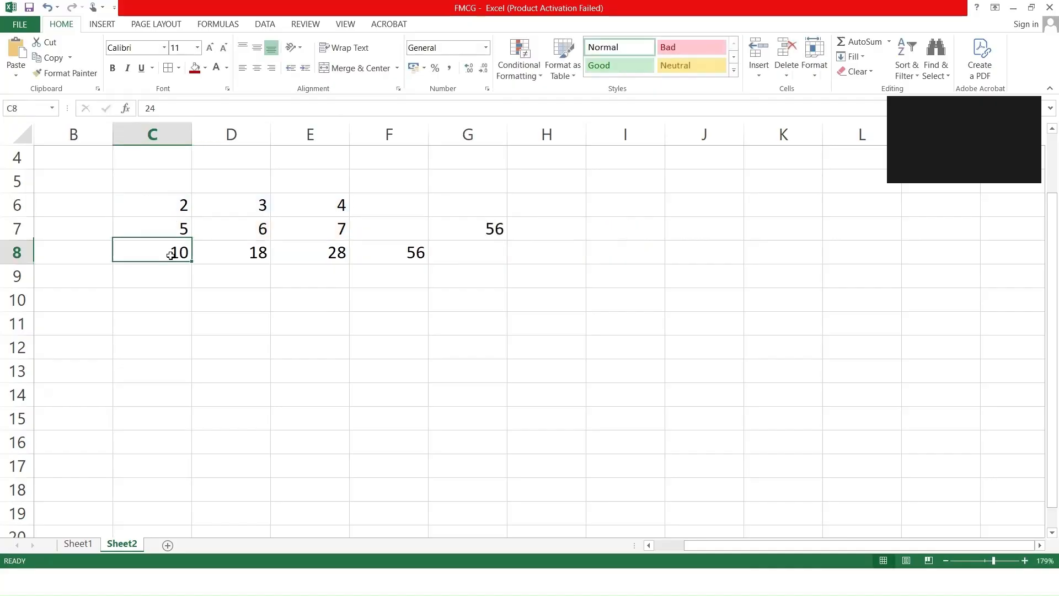
{"action": "left_click", "coordinate": [217, 213]}
{"action": "left_click", "coordinate": [220, 231]}
{"action": "left_click", "coordinate": [332, 205]}
{"action": "left_click", "coordinate": [316, 230]}
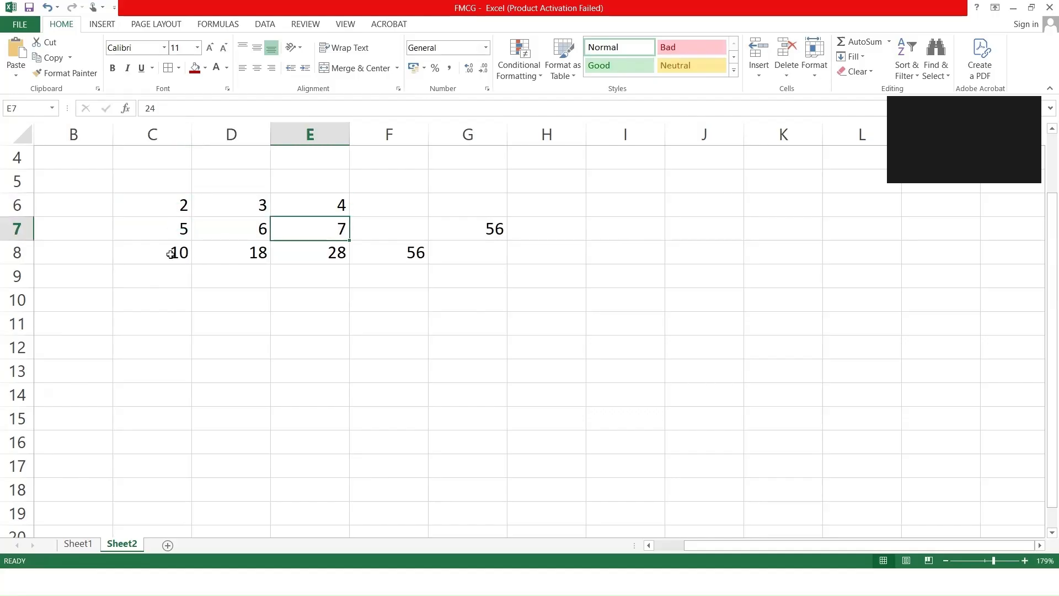
{"action": "left_click", "coordinate": [171, 254]}
{"action": "left_click", "coordinate": [236, 250]}
{"action": "left_click", "coordinate": [319, 246]}
{"action": "key", "text": "Right"}
{"action": "left_click", "coordinate": [480, 237]}
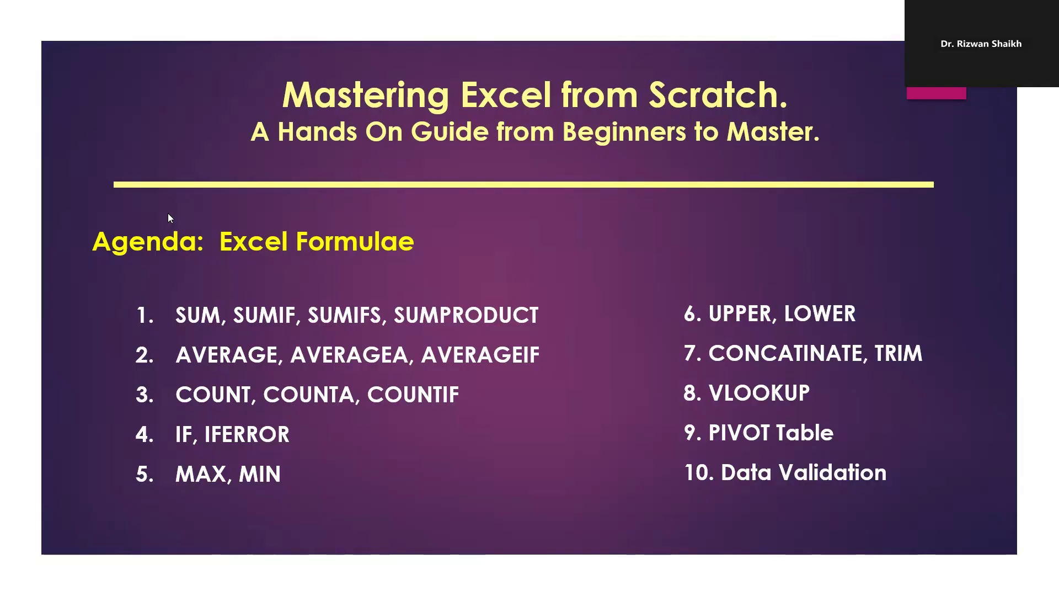
Switch from the agenda slide to the Excel workbook and examine the number table in C5:E11 on Sheet2.
{"action": "key", "text": "alt+Tab"}
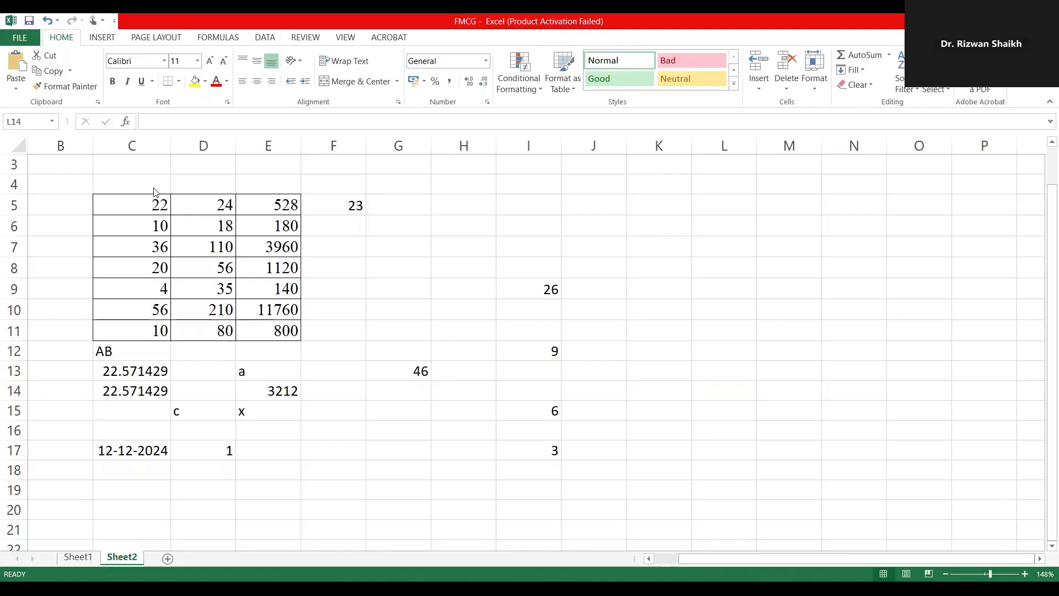
{"action": "mouse_move", "coordinate": [150, 212]}
{"action": "left_mouse_down"}
{"action": "mouse_move", "coordinate": [234, 272]}
{"action": "mouse_move", "coordinate": [250, 328]}
{"action": "left_mouse_up"}
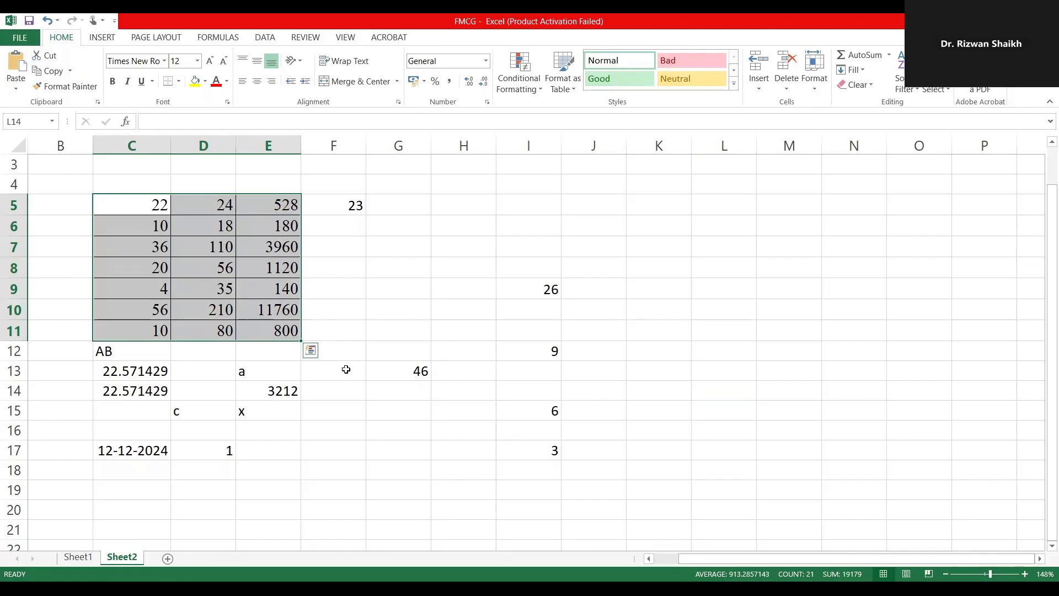
{"action": "left_click", "coordinate": [104, 201]}
{"action": "left_click", "coordinate": [220, 209]}
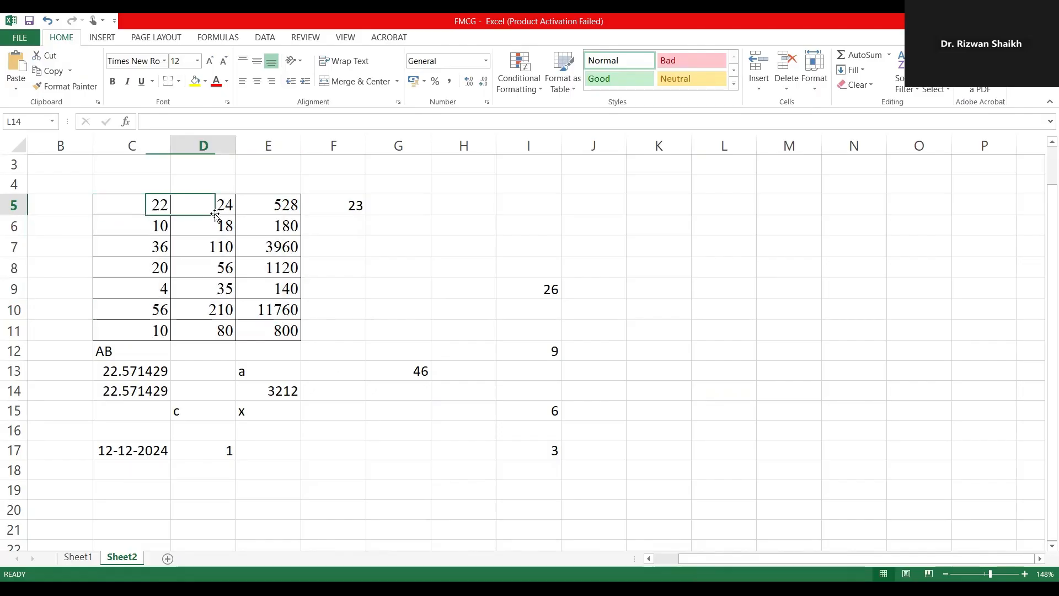
{"action": "left_click", "coordinate": [273, 211]}
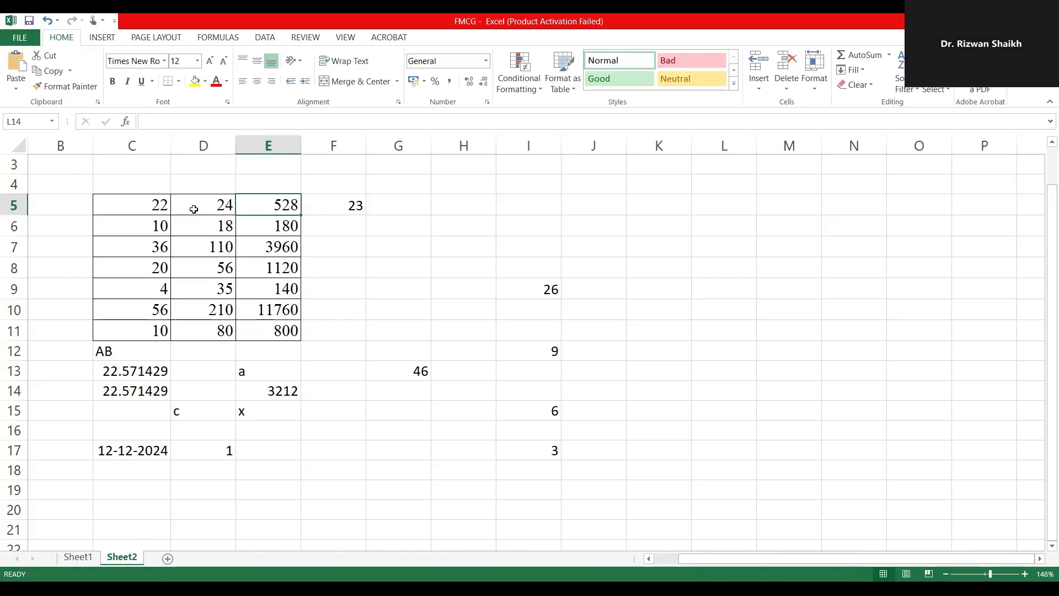
Examine the AVERAGE formula in F5 and the two cells C5:D5 it covers.
{"action": "double_click", "coordinate": [336, 206]}
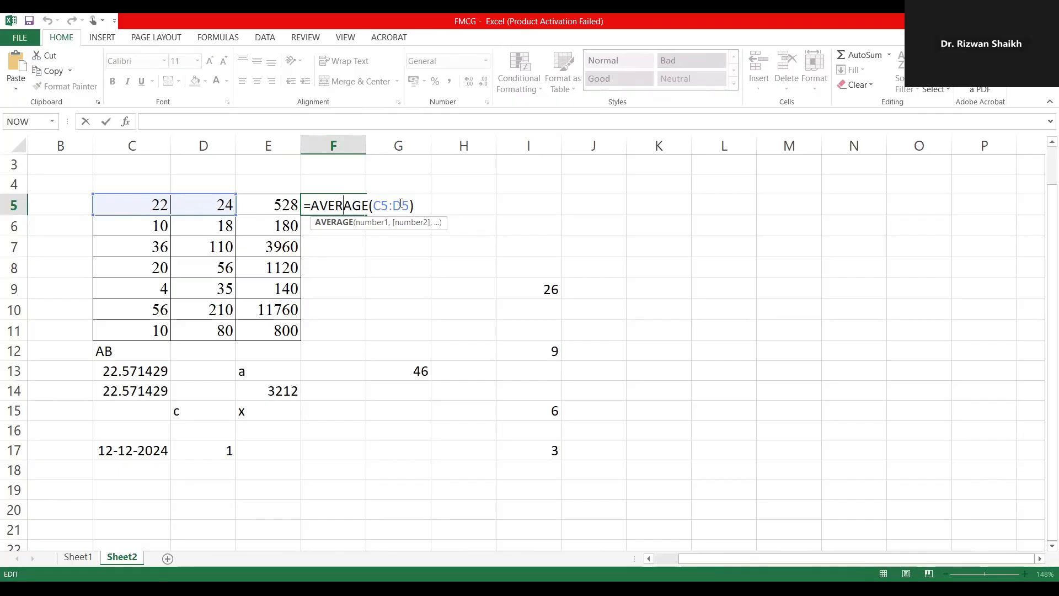
{"action": "key", "text": "Return"}
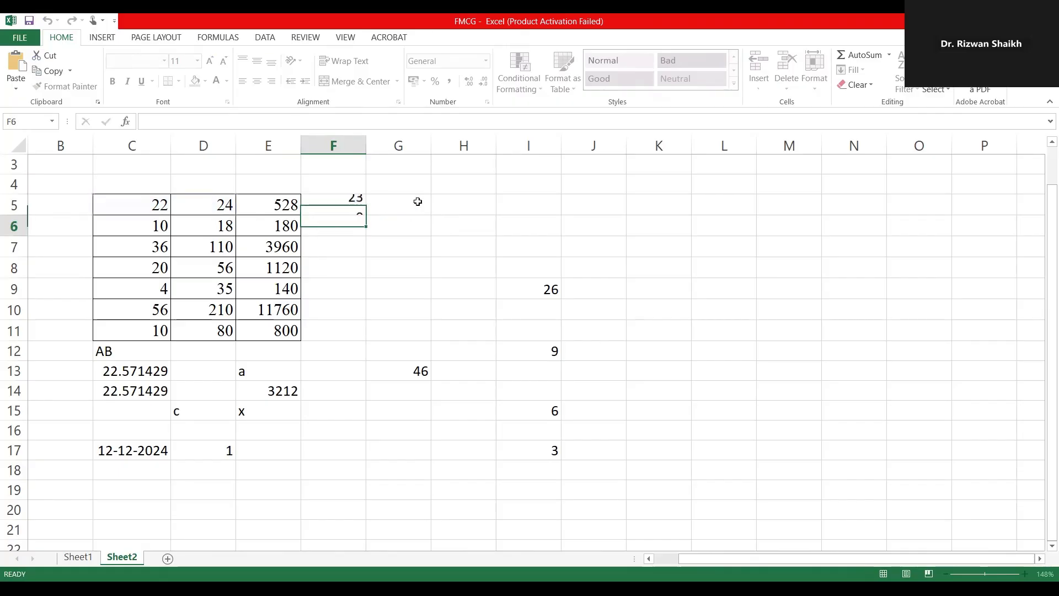
{"action": "left_click", "coordinate": [349, 205]}
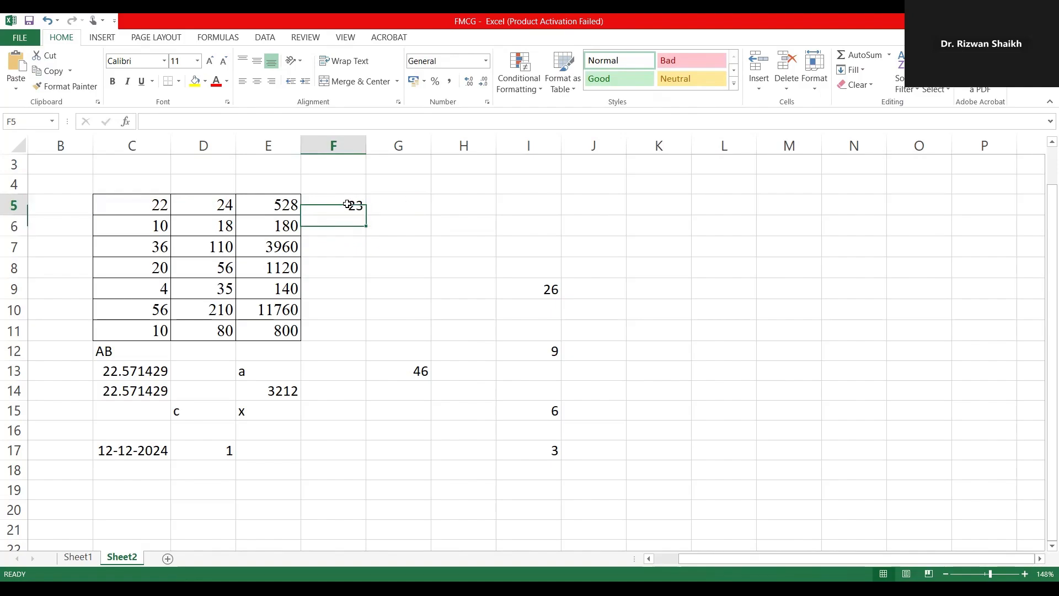
{"action": "double_click", "coordinate": [349, 204]}
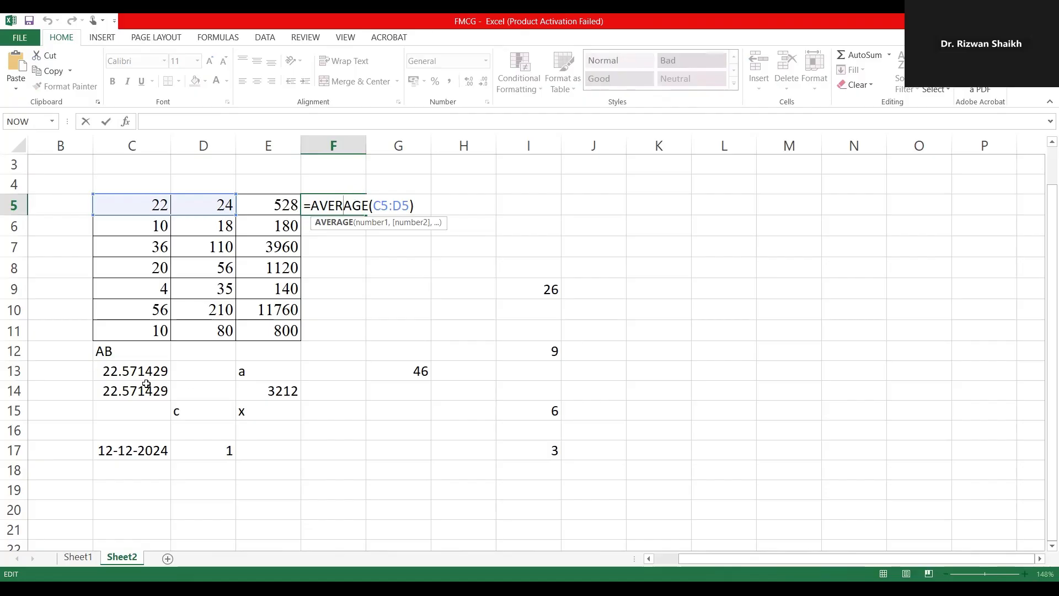
{"action": "key", "text": "ctrl+Return"}
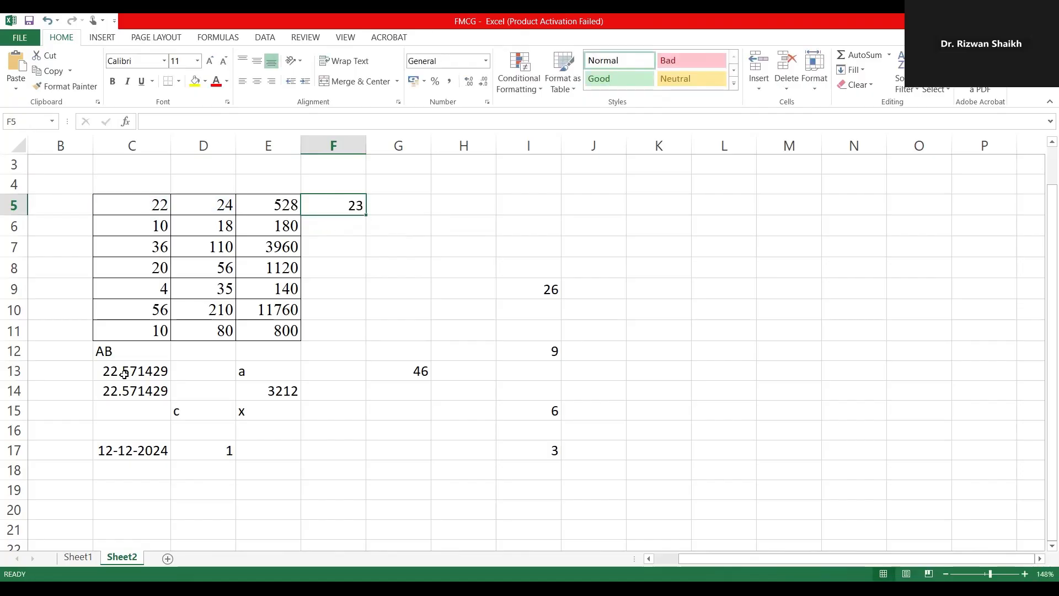
Examine the AVERAGE formula for C5:C11 in C13 and compare it with the row average in F5.
{"action": "left_click", "coordinate": [131, 371]}
{"action": "double_click", "coordinate": [128, 378]}
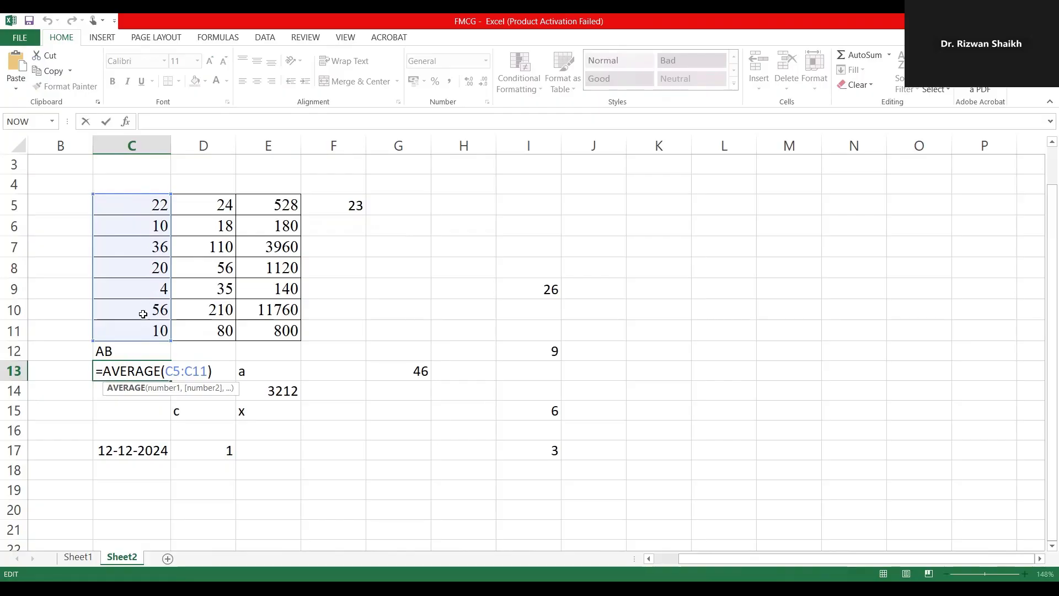
{"action": "left_click", "coordinate": [212, 370]}
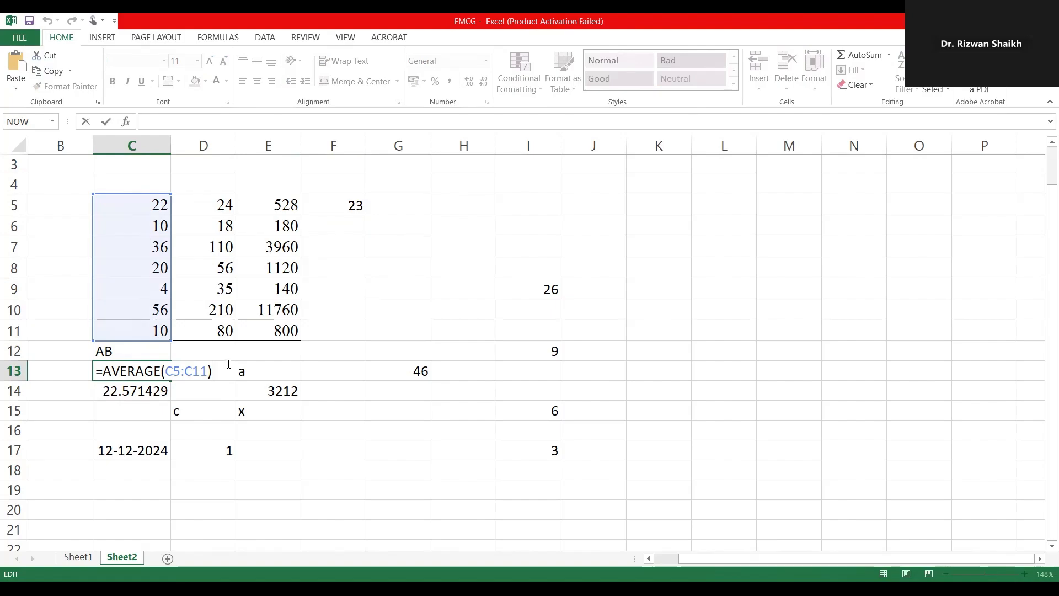
{"action": "key", "text": "Return"}
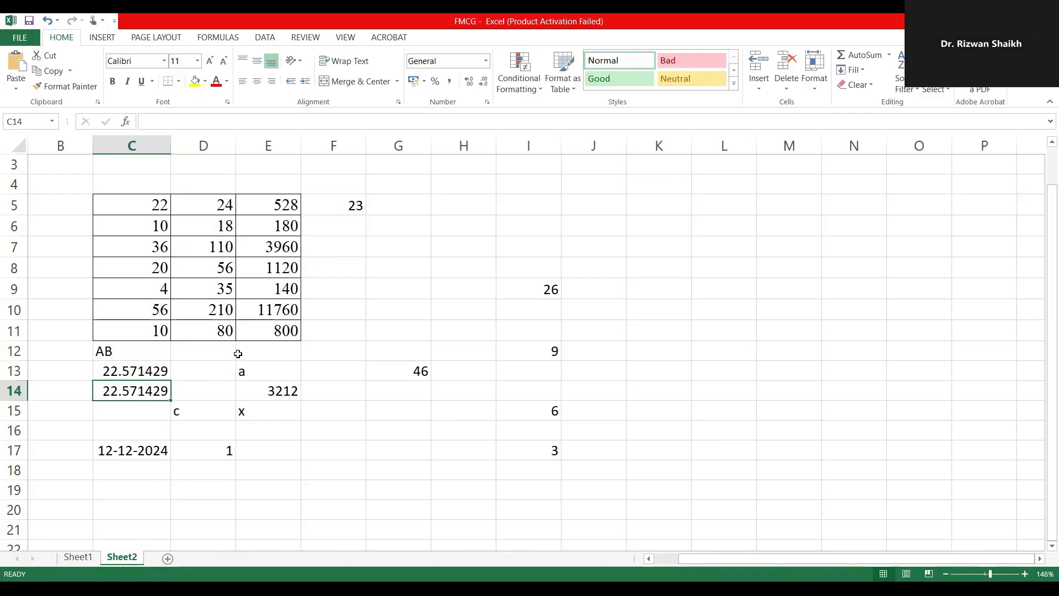
{"action": "left_click", "coordinate": [344, 204]}
{"action": "left_click", "coordinate": [116, 371]}
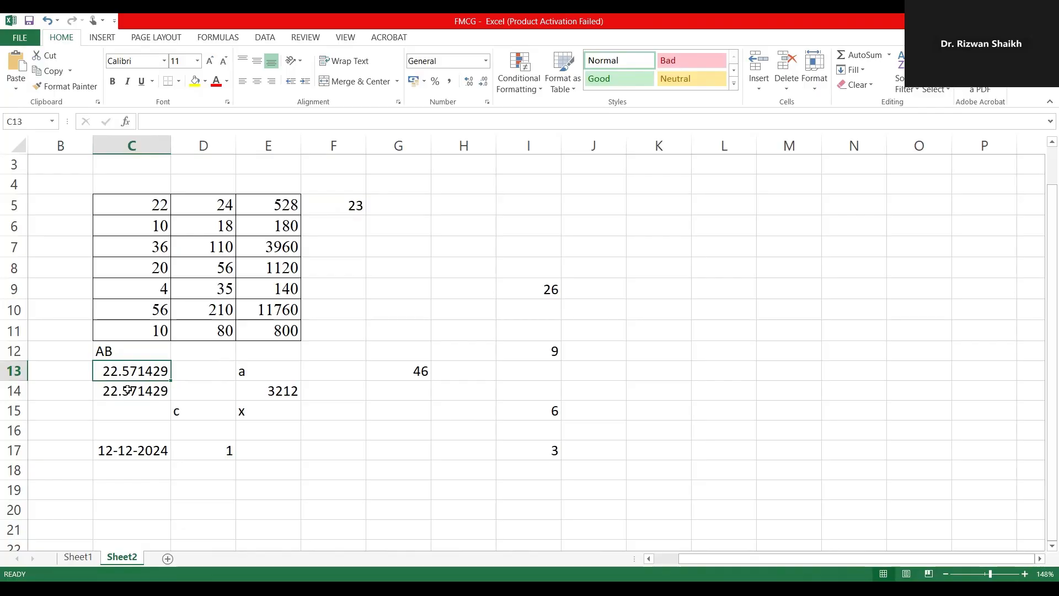
Examine the AVERAGEA formula in C14 and its argument range C5:C11.
{"action": "left_click", "coordinate": [127, 392]}
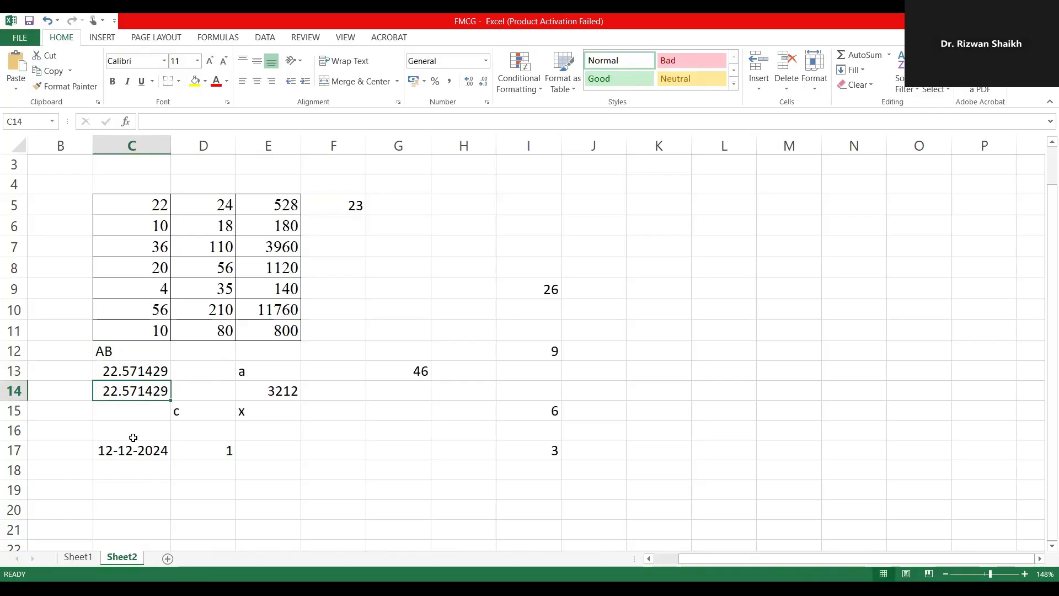
{"action": "double_click", "coordinate": [126, 392]}
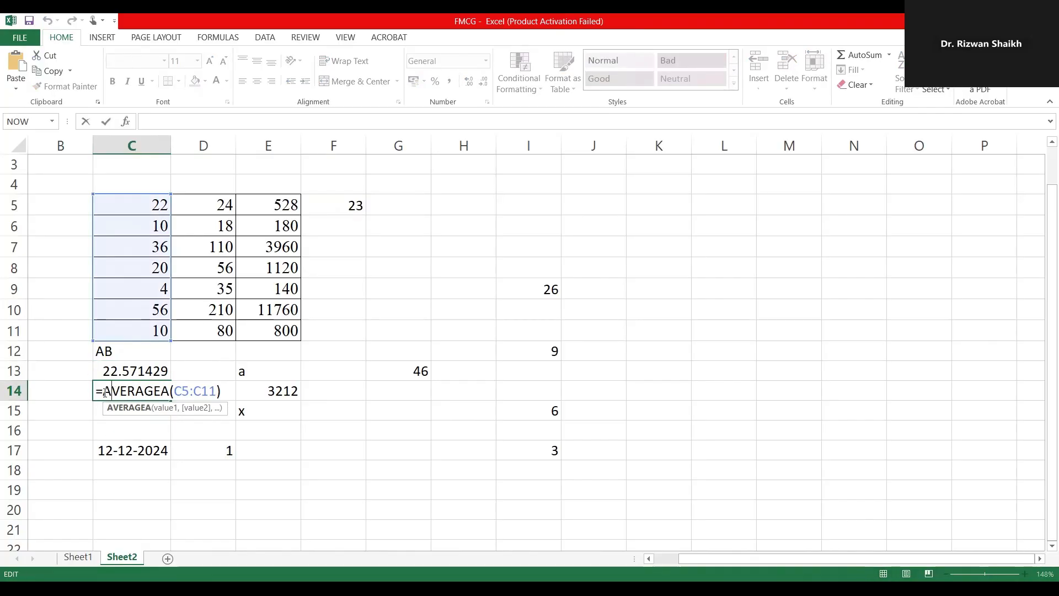
{"action": "left_click_drag", "start_coordinate": [104, 391], "coordinate": [214, 383]}
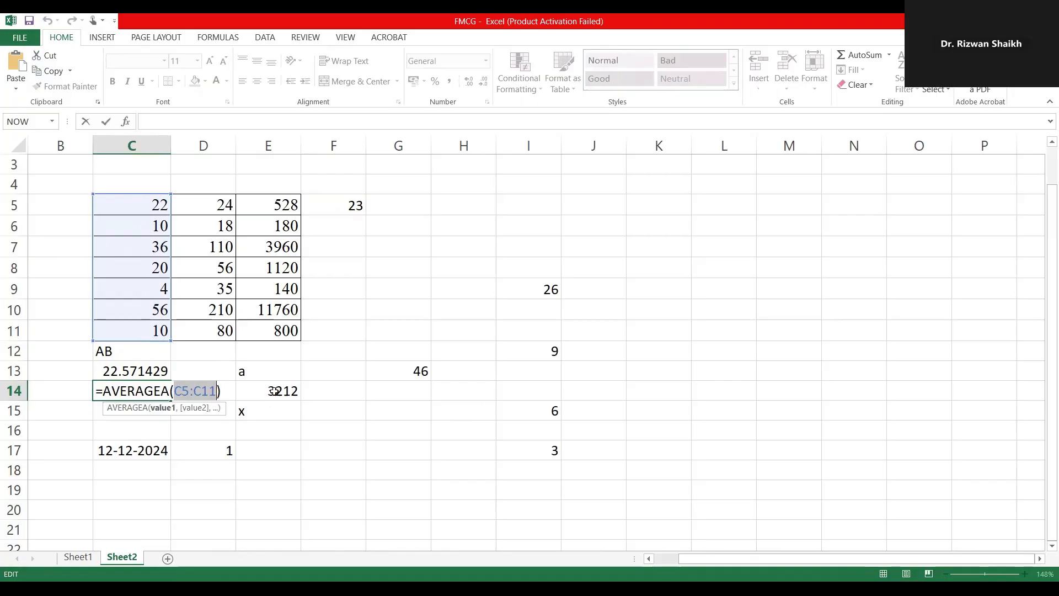
{"action": "key", "text": "Return"}
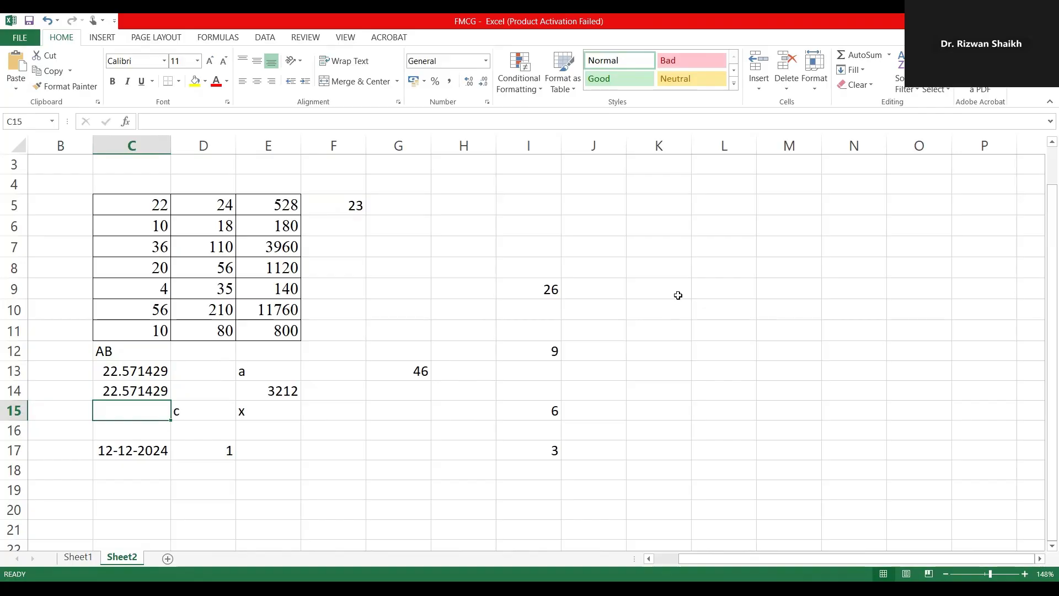
Enter the sample values 2, 4, TRUE and FALSE down cells K8 to K11.
{"action": "left_click", "coordinate": [669, 266]}
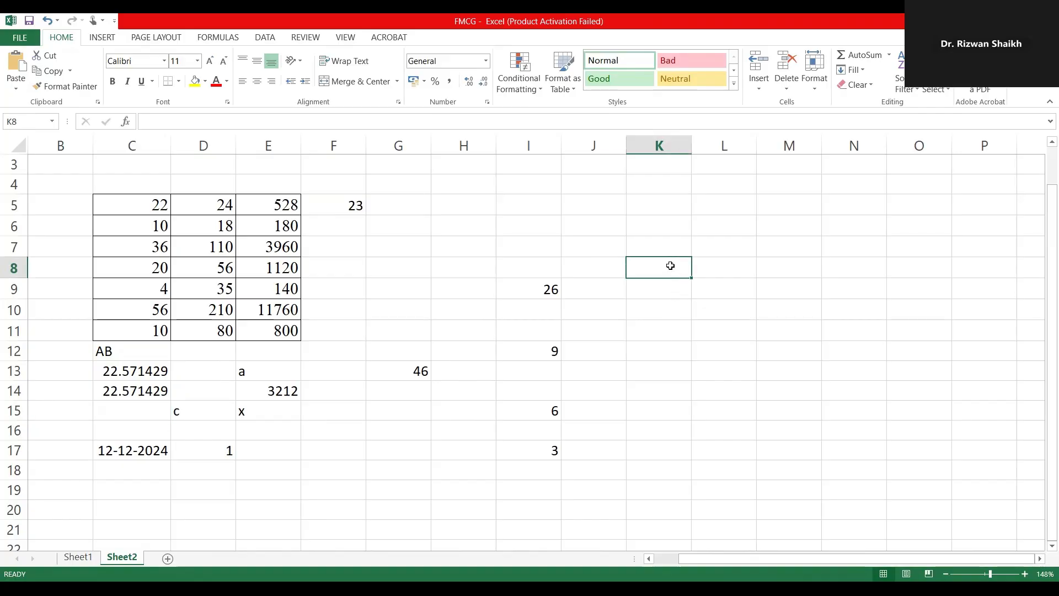
{"action": "type", "text": "2"}
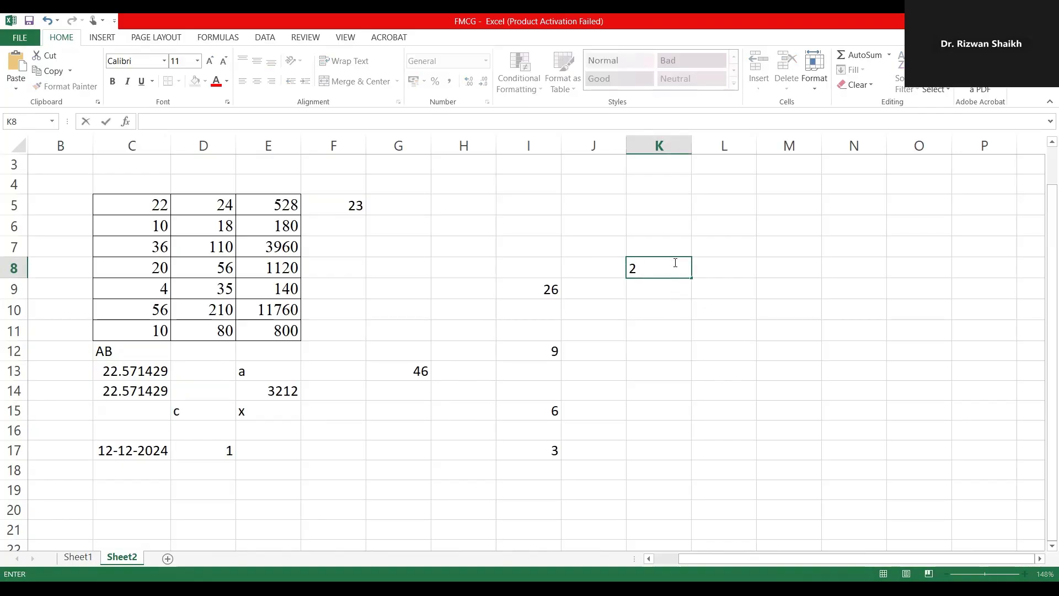
{"action": "key", "text": "Return"}
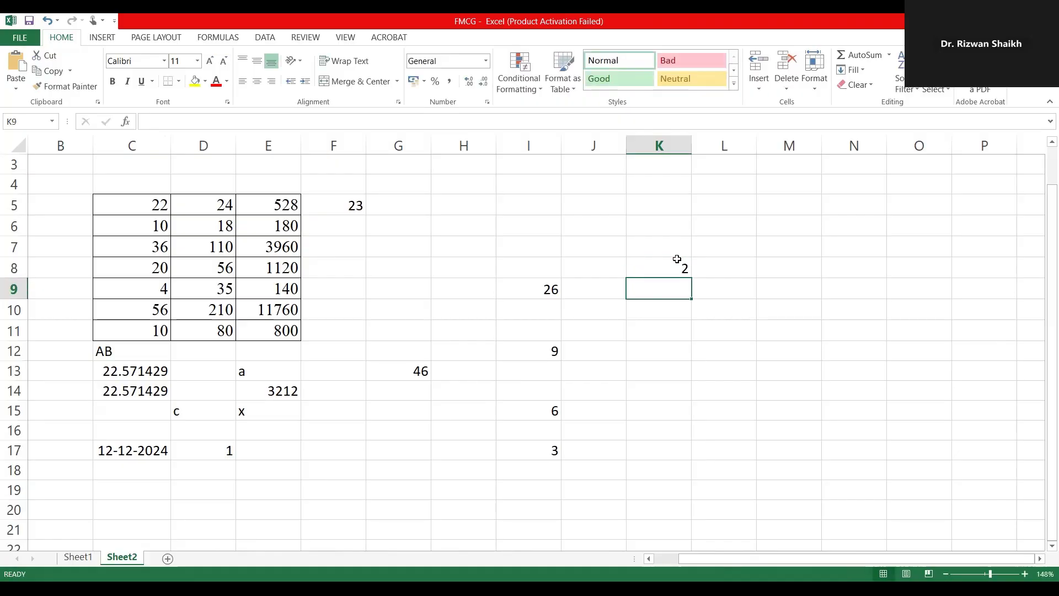
{"action": "type", "text": "4"}
{"action": "key", "text": "Return"}
{"action": "type", "text": "t"}
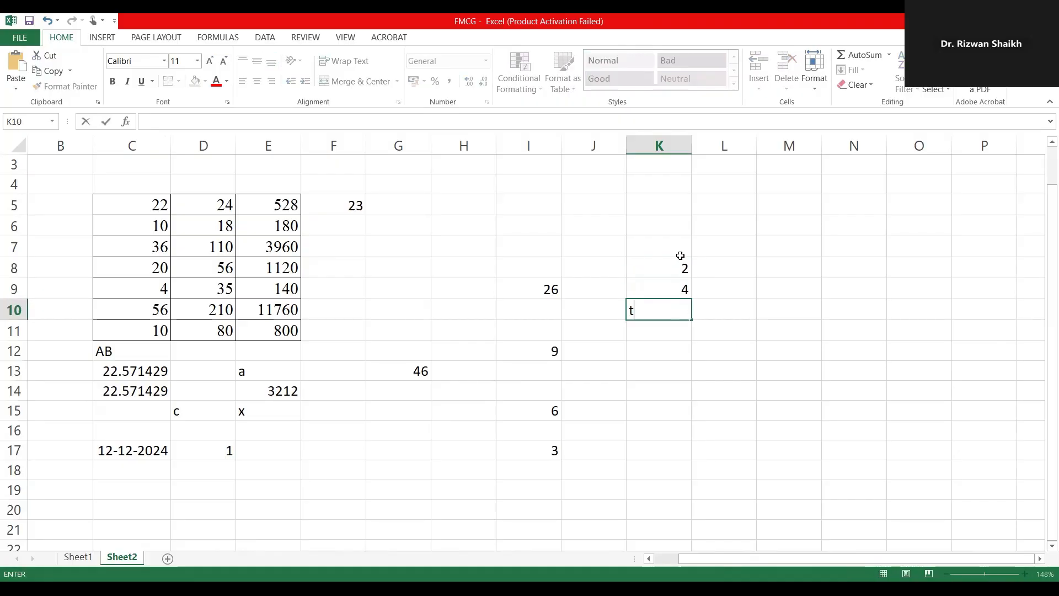
{"action": "type", "text": "rue"}
{"action": "key", "text": "Return"}
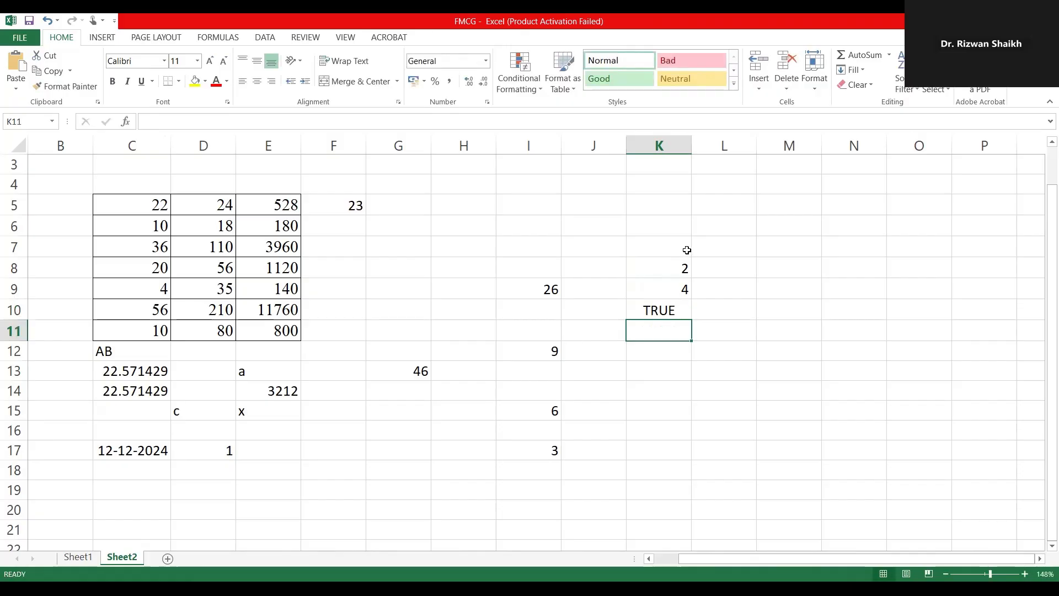
{"action": "type", "text": "fa"}
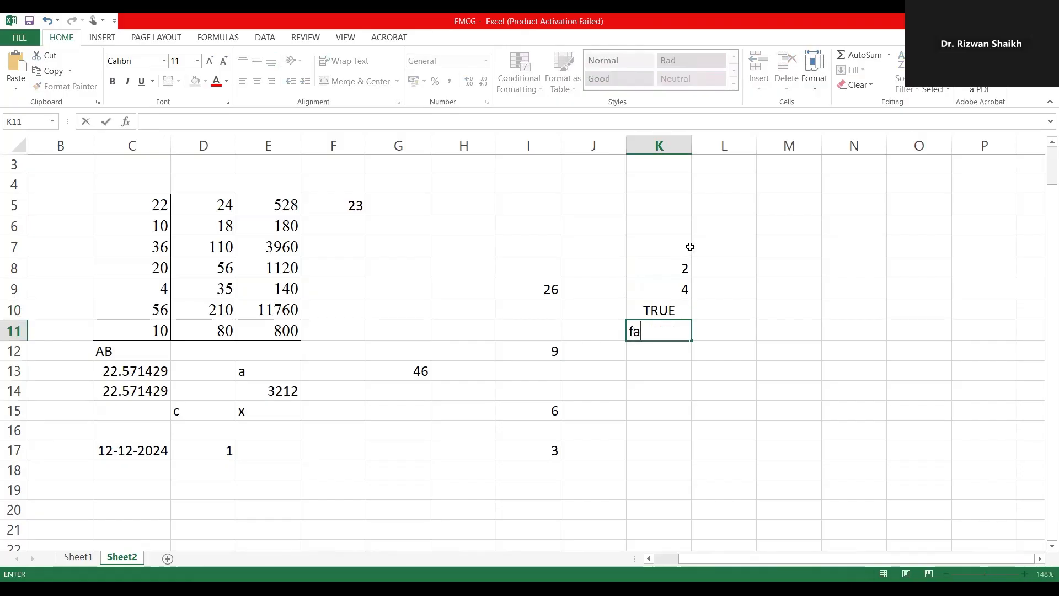
{"action": "key", "text": "BackSpace"}
{"action": "key", "text": "BackSpace"}
{"action": "type", "text": "FALSE"}
{"action": "left_click", "coordinate": [660, 379]}
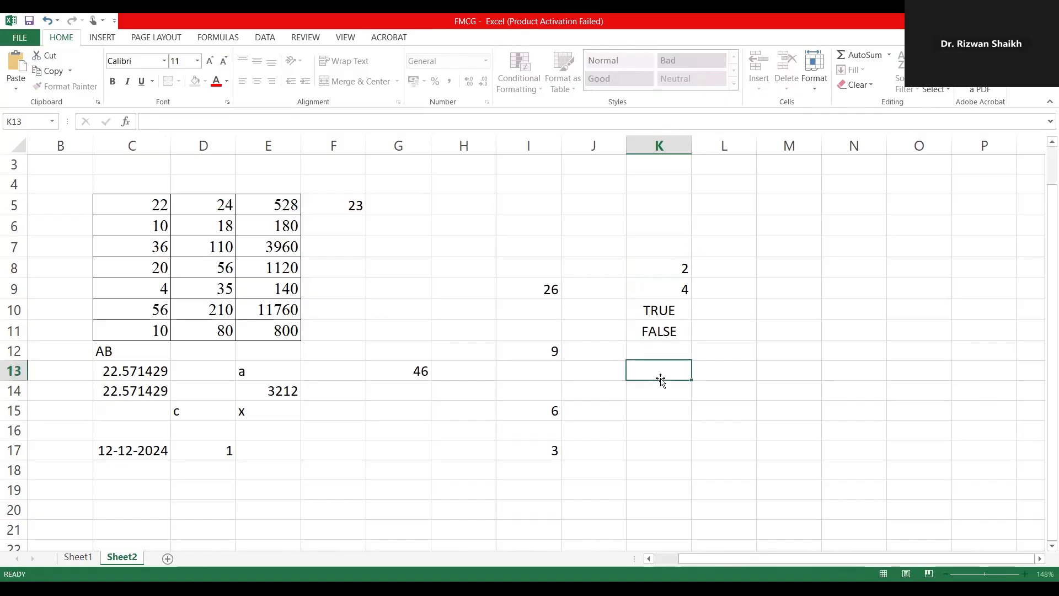
Calculate the average of K8:K11 in cell K12 with the formula =AVERAGEA(K8:K11).
{"action": "left_click", "coordinate": [651, 352]}
{"action": "type", "text": "="}
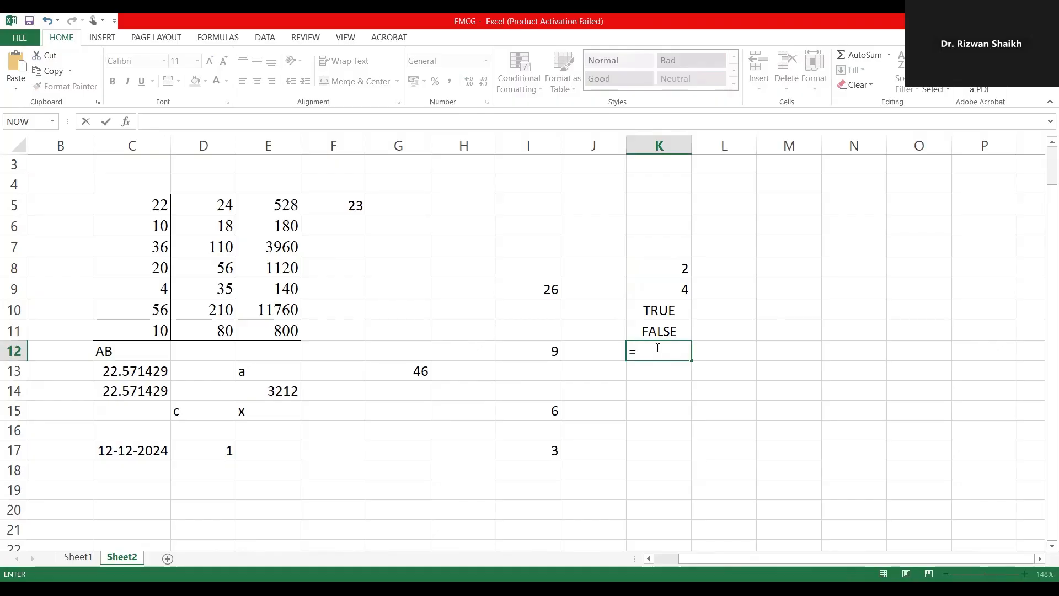
{"action": "type", "text": "AVERAGEA"}
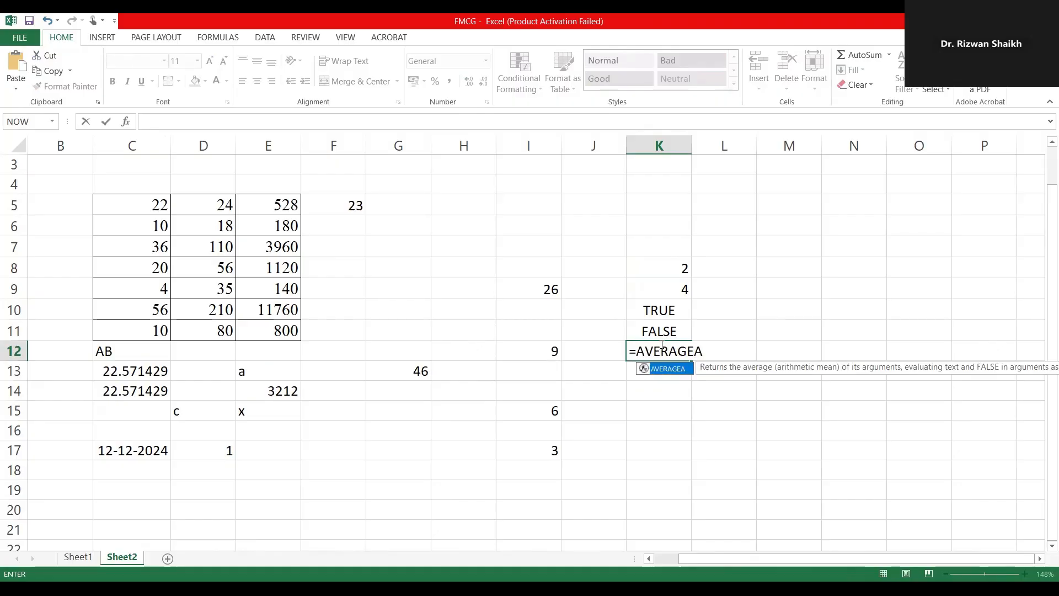
{"action": "type", "text": "("}
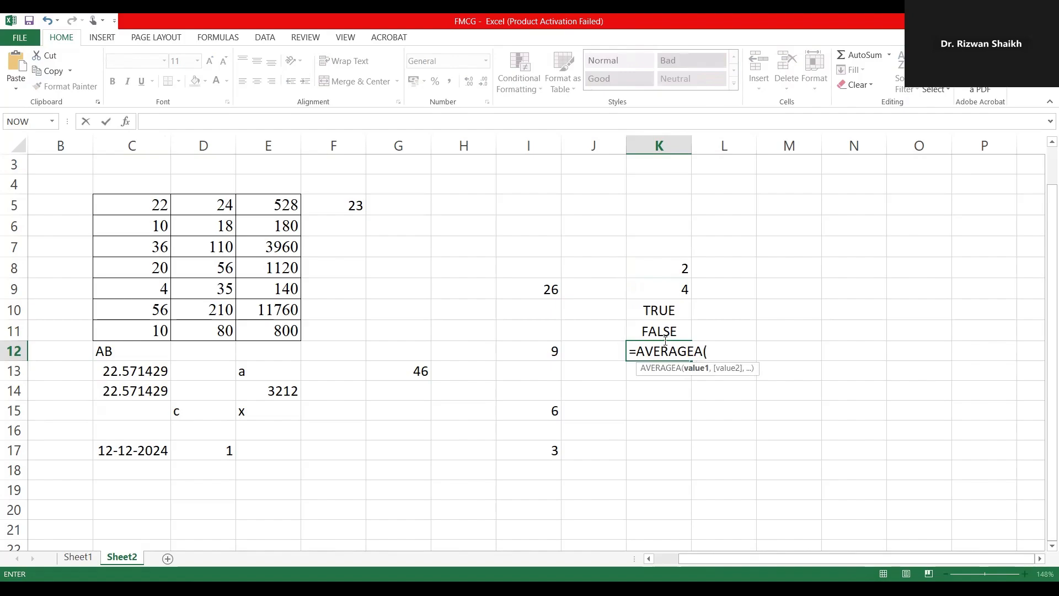
{"action": "left_click_drag", "start_coordinate": [668, 273], "coordinate": [664, 331]}
{"action": "type", "text": ")"}
{"action": "key", "text": "Return"}
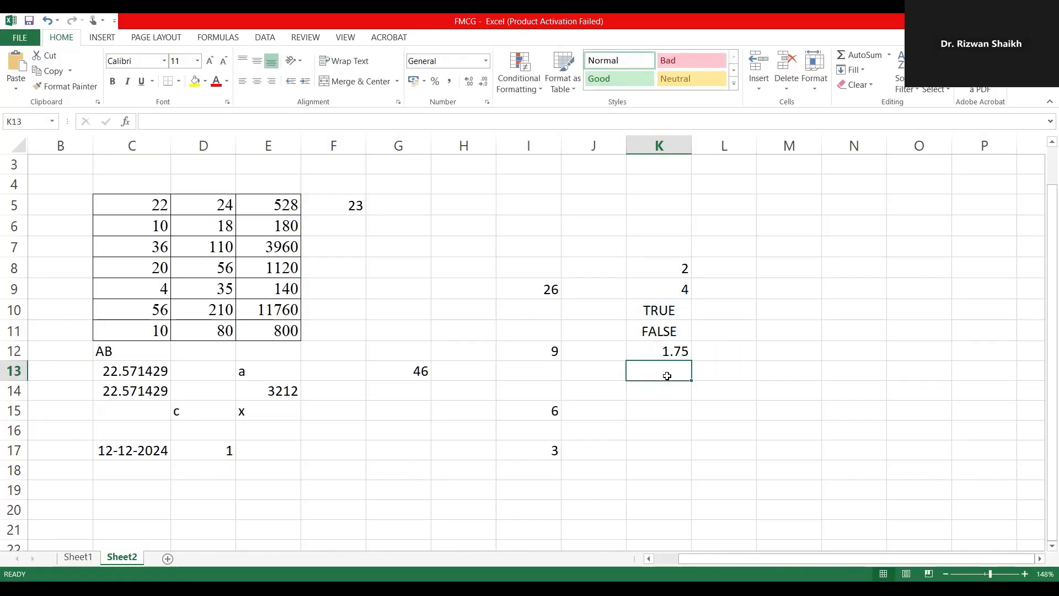
Review the AVERAGEA formula in K12 and the range K8:K11 it covers.
{"action": "left_click", "coordinate": [653, 352]}
{"action": "double_click", "coordinate": [653, 352]}
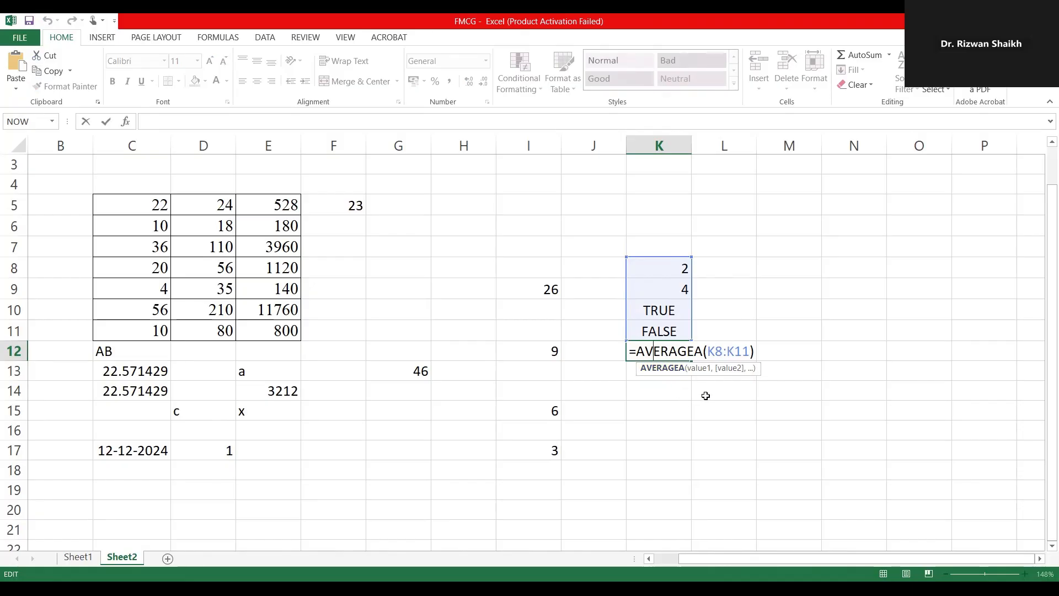
{"action": "left_click", "coordinate": [714, 394]}
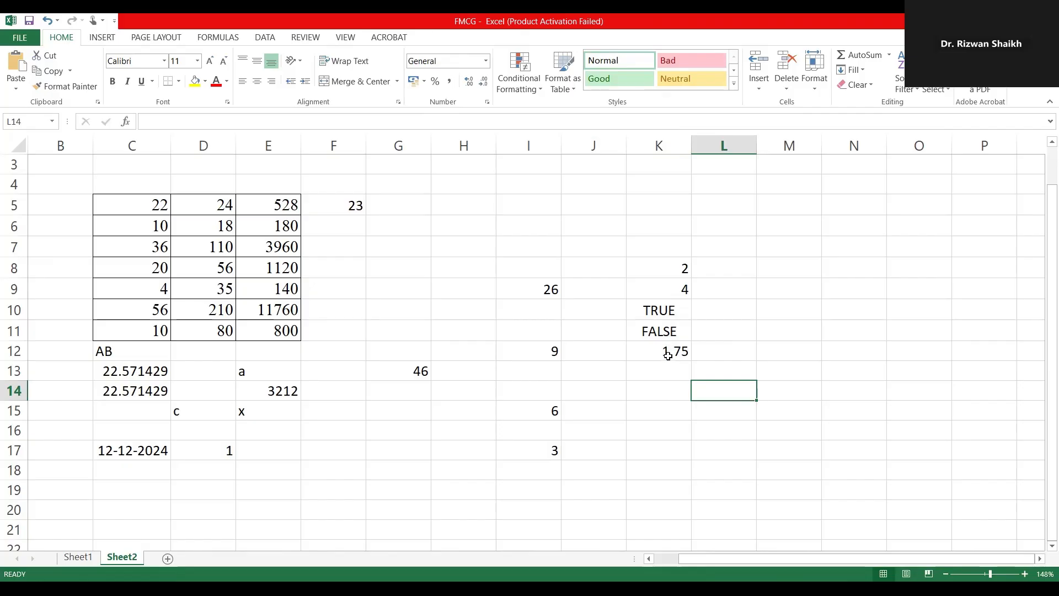
Enter the comparison values 2, 4, 1 and 0 down cells L8 to L11.
{"action": "left_click", "coordinate": [747, 268]}
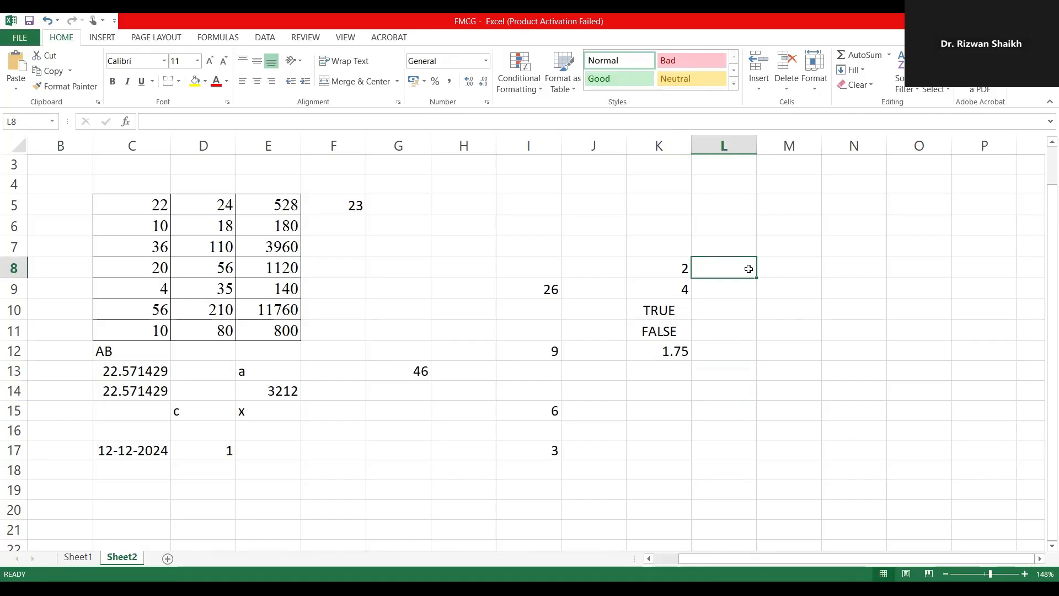
{"action": "type", "text": "2"}
{"action": "key", "text": "Return"}
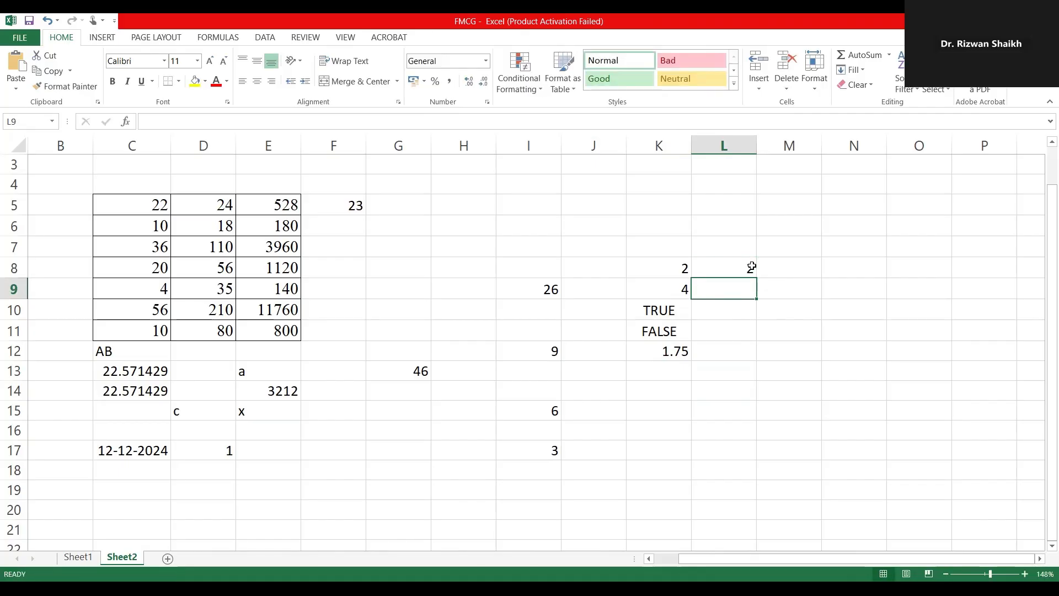
{"action": "type", "text": "4"}
{"action": "key", "text": "Return"}
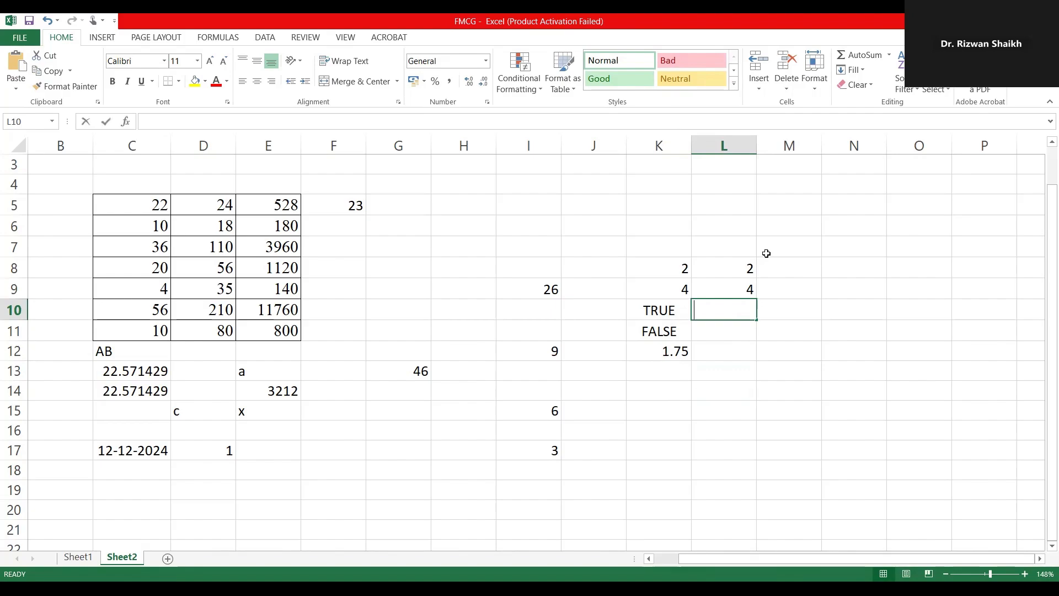
{"action": "type", "text": "1"}
{"action": "key", "text": "Return"}
{"action": "type", "text": "0"}
{"action": "key", "text": "Return"}
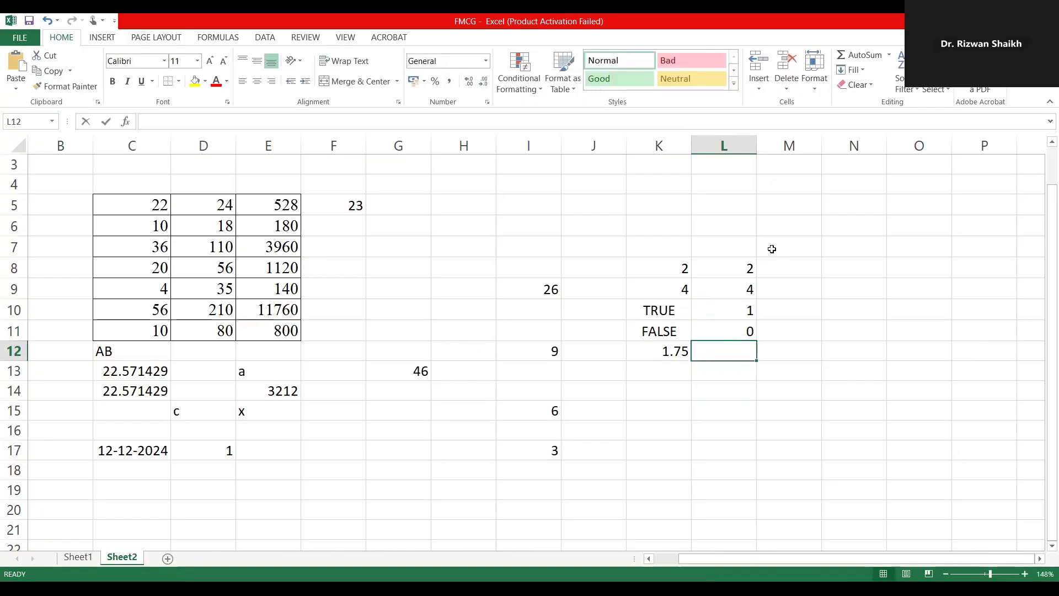
Calculate the average of L8:L11 in cell L12 with the formula =AVERAGE(L8:L11).
{"action": "type", "text": "=A"}
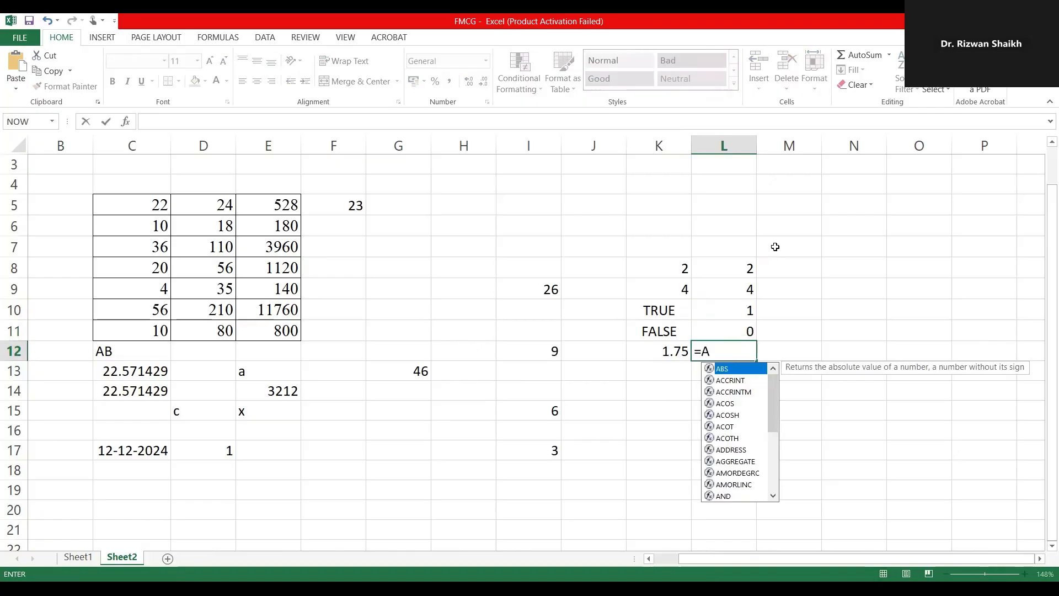
{"action": "type", "text": "VERAGE"}
{"action": "left_click_drag", "start_coordinate": [728, 266], "coordinate": [723, 333]}
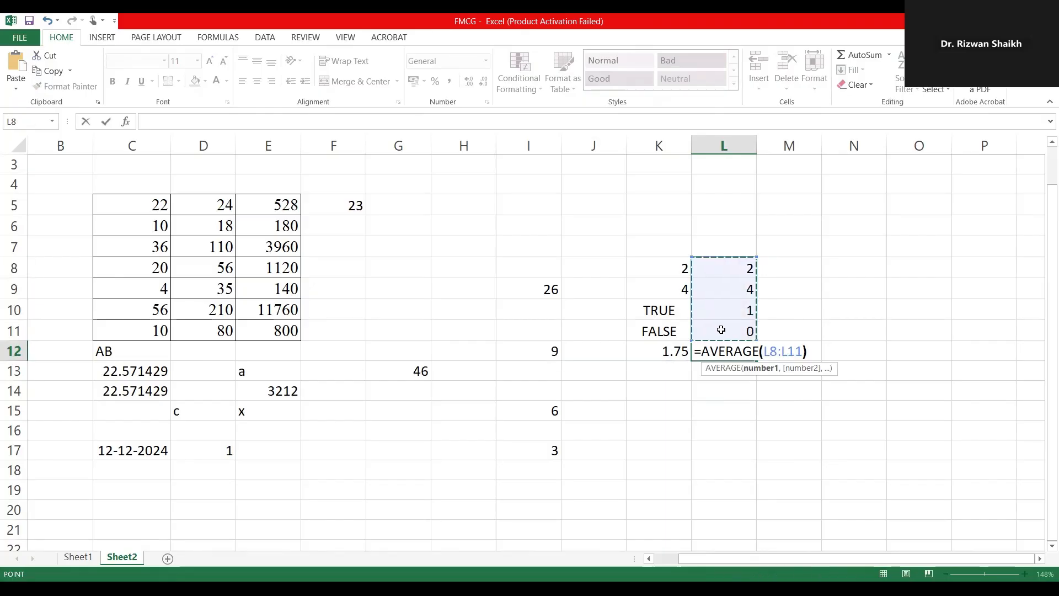
{"action": "key", "text": "Return"}
{"action": "left_click", "coordinate": [715, 351]}
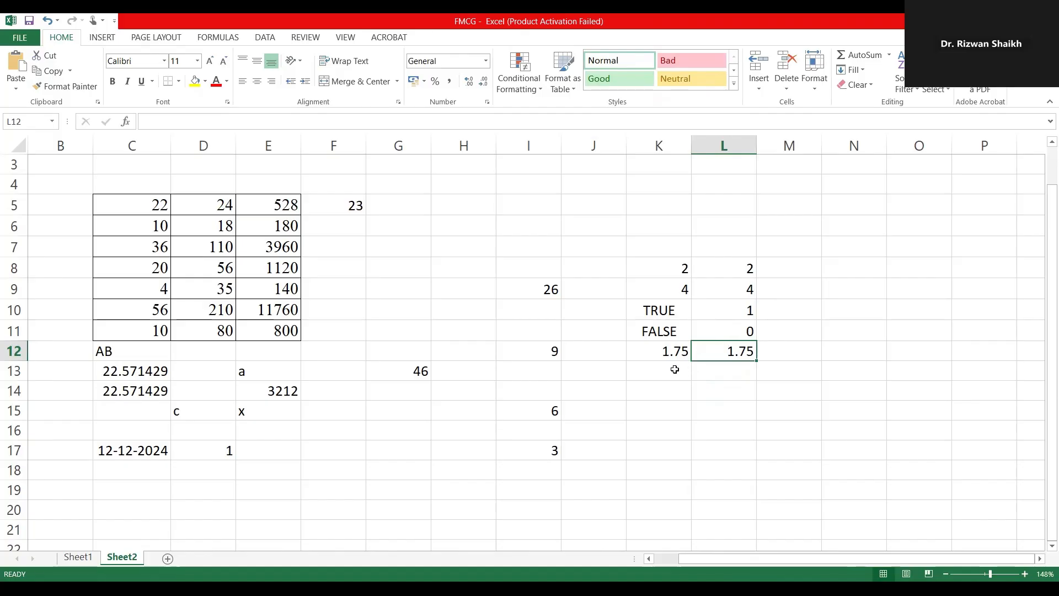
Compare the TRUE and FALSE entries in K10:K11 with their numeric counterparts in L10:L11.
{"action": "left_click_drag", "start_coordinate": [662, 307], "coordinate": [659, 327]}
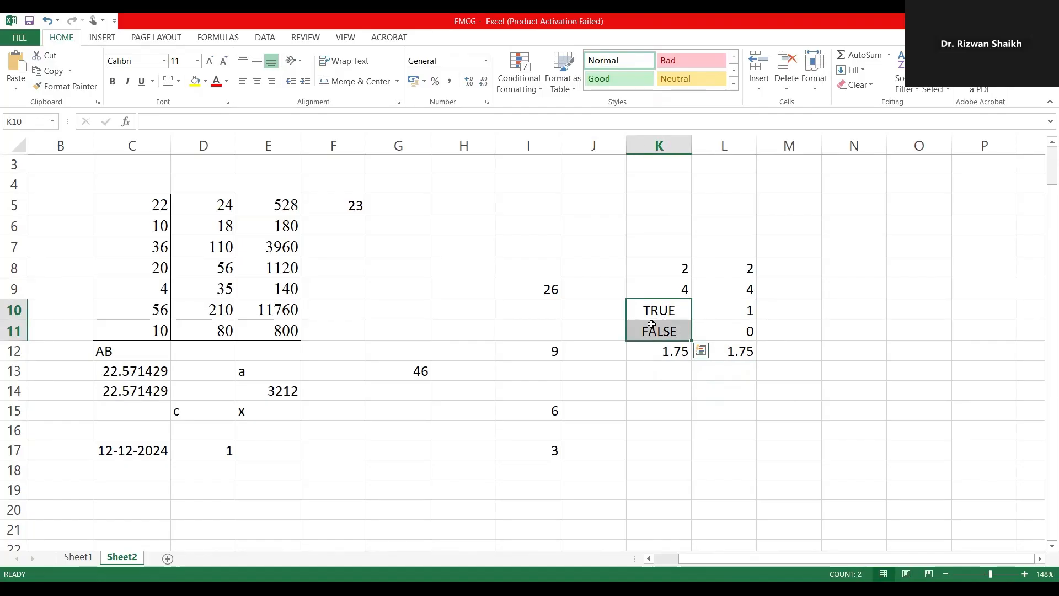
{"action": "left_click", "coordinate": [645, 307]}
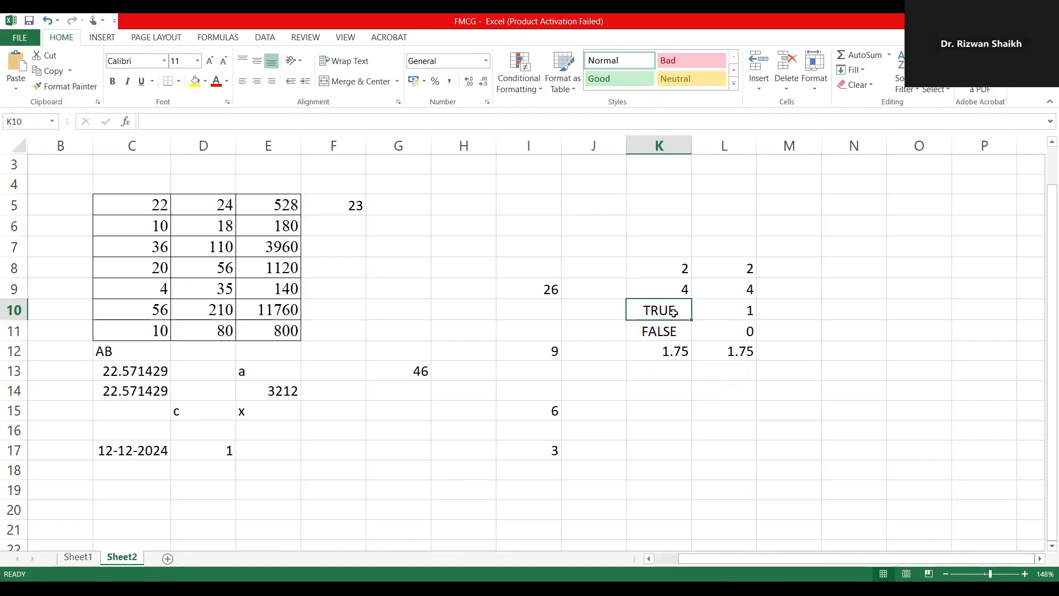
{"action": "left_click", "coordinate": [720, 308]}
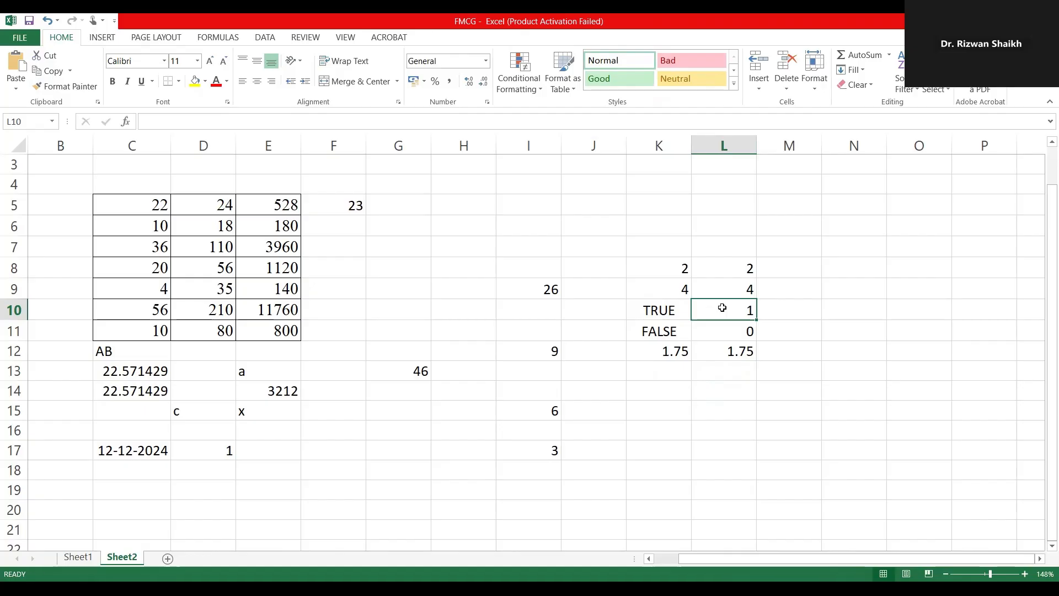
{"action": "left_click", "coordinate": [659, 330]}
{"action": "left_click", "coordinate": [734, 331]}
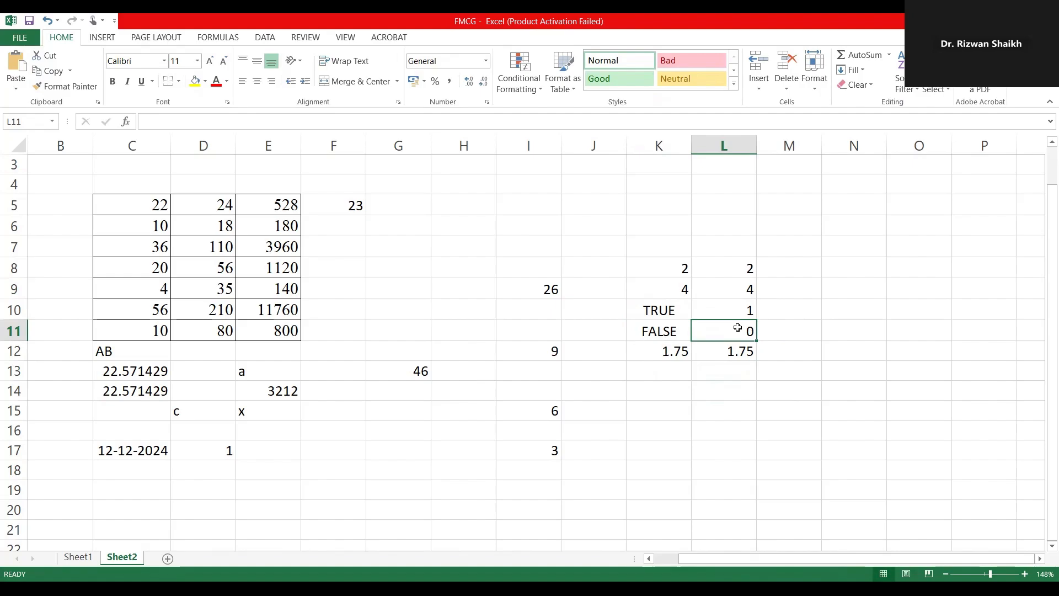
Compare the AVERAGE results in F5 and C13 with the AVERAGEA formula in K12.
{"action": "left_click", "coordinate": [318, 200]}
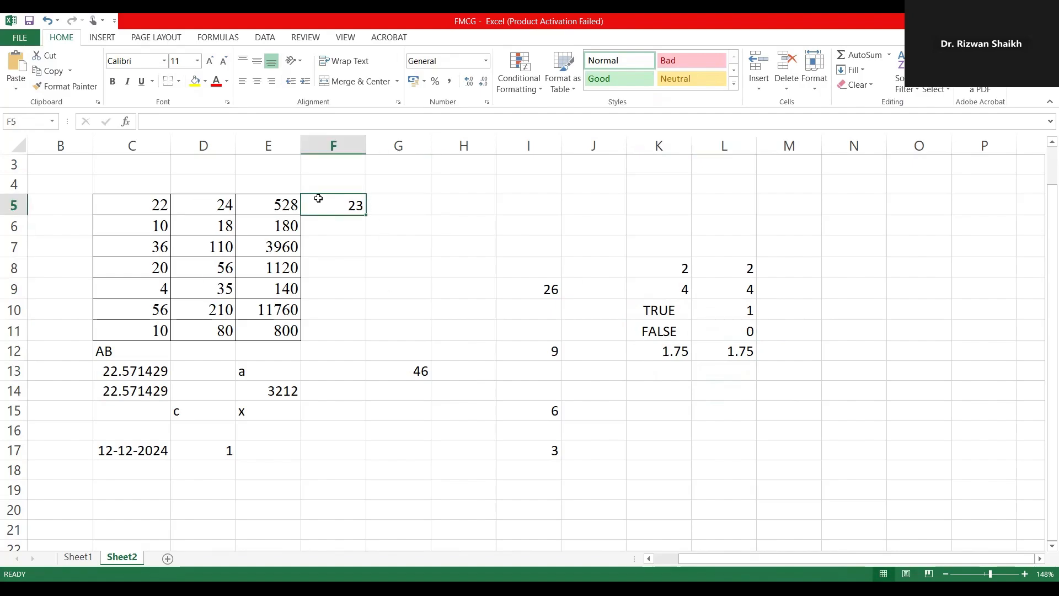
{"action": "left_click", "coordinate": [113, 368]}
{"action": "double_click", "coordinate": [113, 368]}
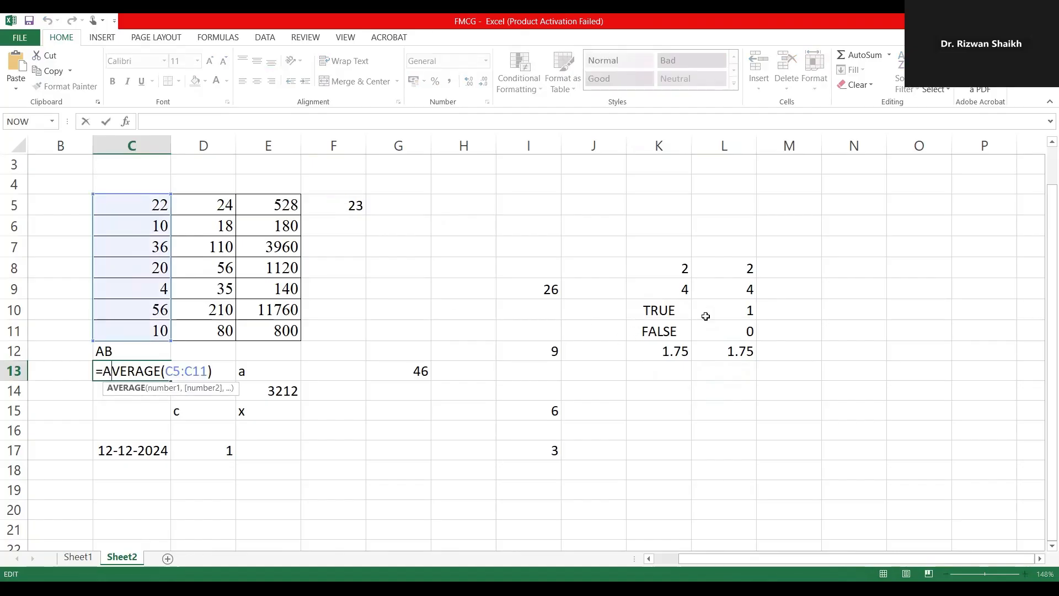
{"action": "left_click", "coordinate": [663, 356]}
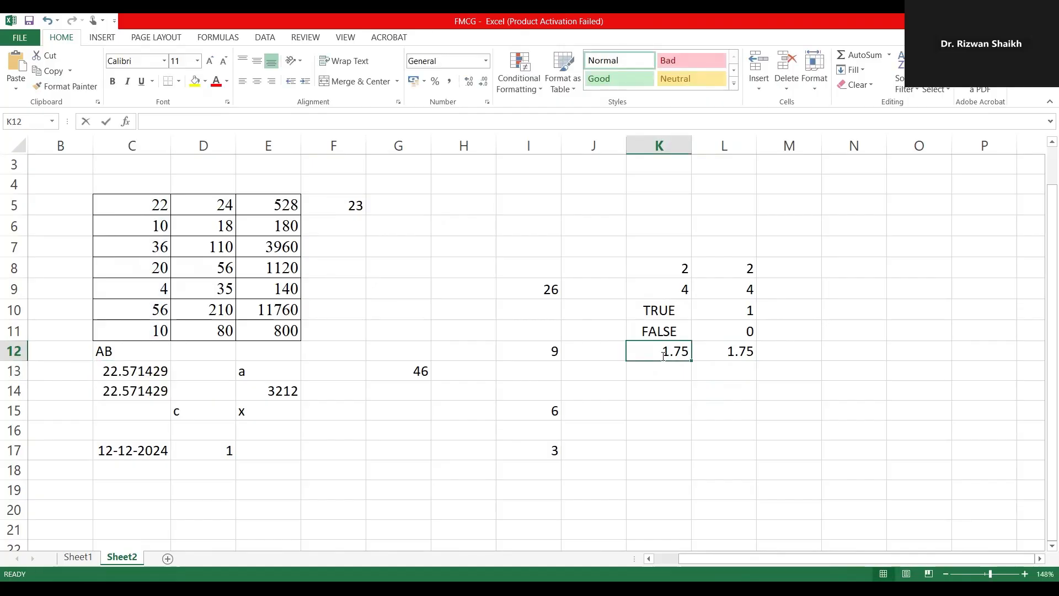
{"action": "key", "text": "F2"}
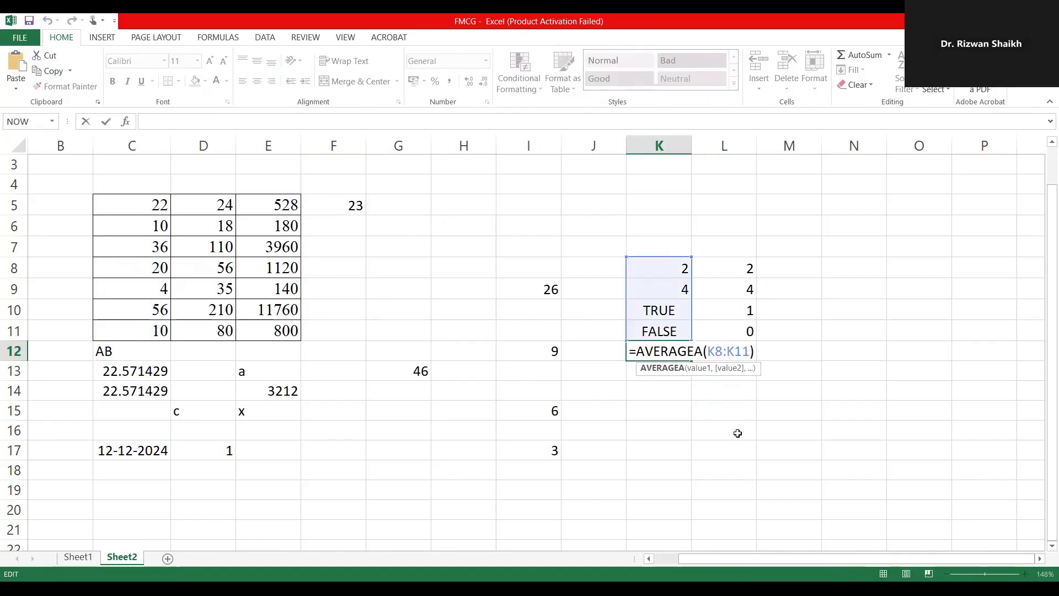
Examine the AVERAGEIF formula in G13, including its range C5:C11 and its criterion ">25".
{"action": "left_click", "coordinate": [417, 371]}
{"action": "double_click", "coordinate": [418, 372]}
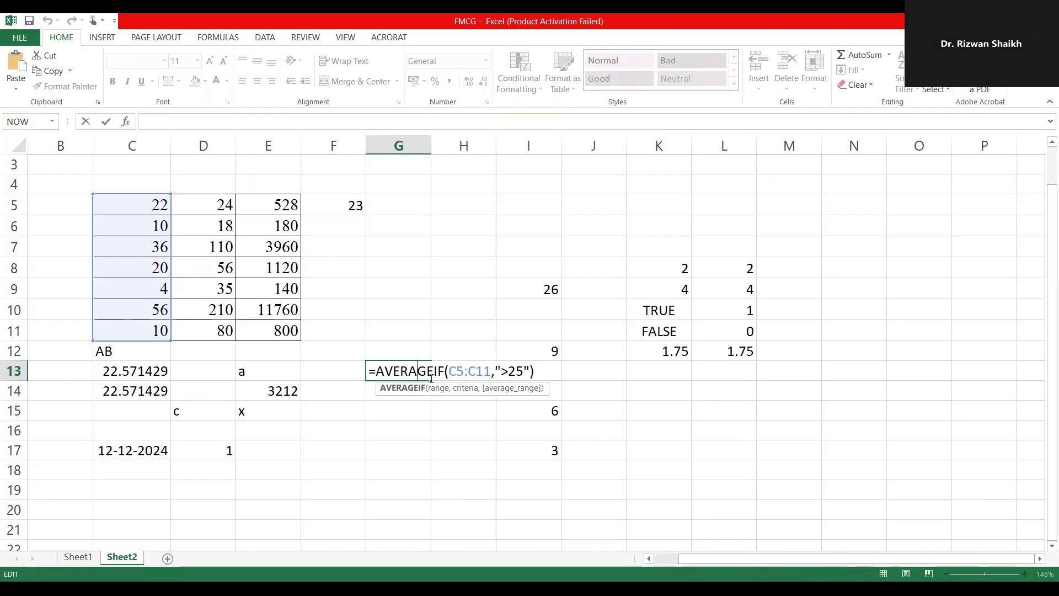
{"action": "left_click_drag", "start_coordinate": [375, 368], "coordinate": [526, 368]}
{"action": "left_click", "coordinate": [496, 369]}
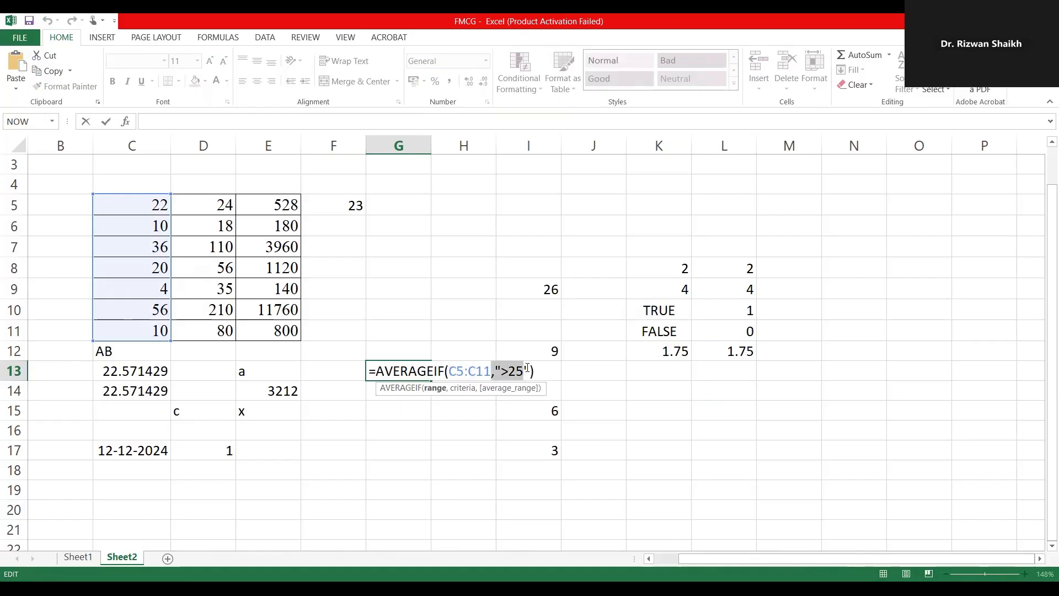
{"action": "left_click_drag", "start_coordinate": [527, 368], "coordinate": [528, 368]}
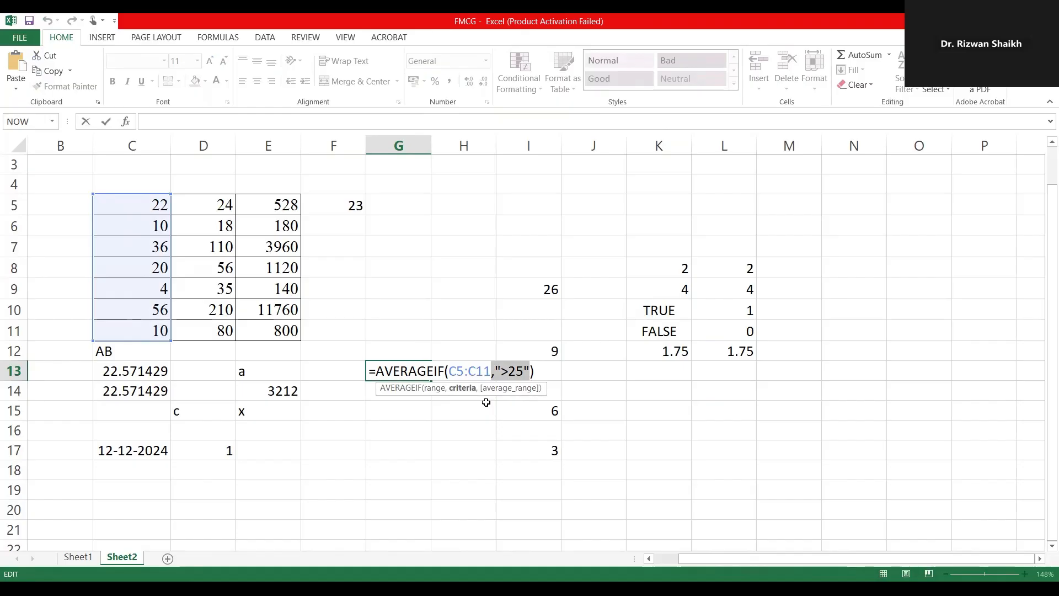
{"action": "left_click", "coordinate": [539, 368]}
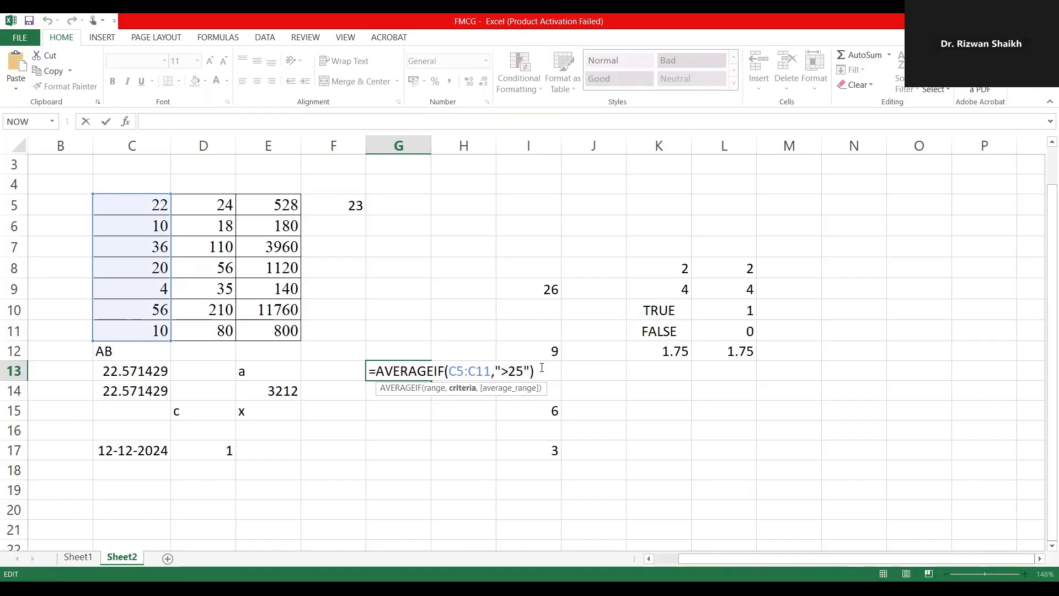
{"action": "key", "text": "Return"}
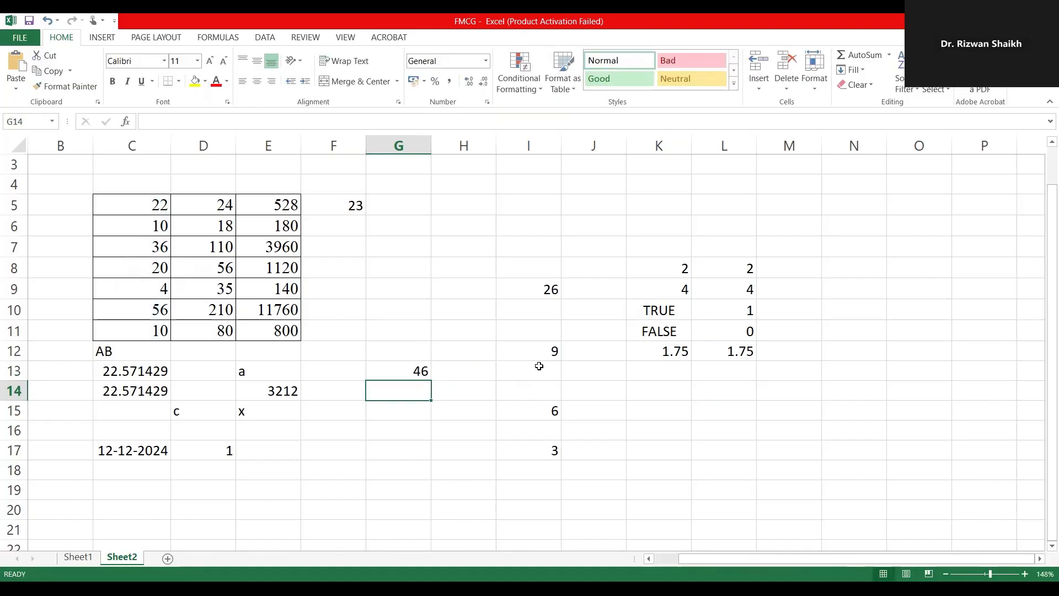
Check which values in C5:C11 meet the >25 criterion, selecting C7 and C10 together, and compare them with the AVERAGEIF formula in G13.
{"action": "left_click", "coordinate": [141, 206]}
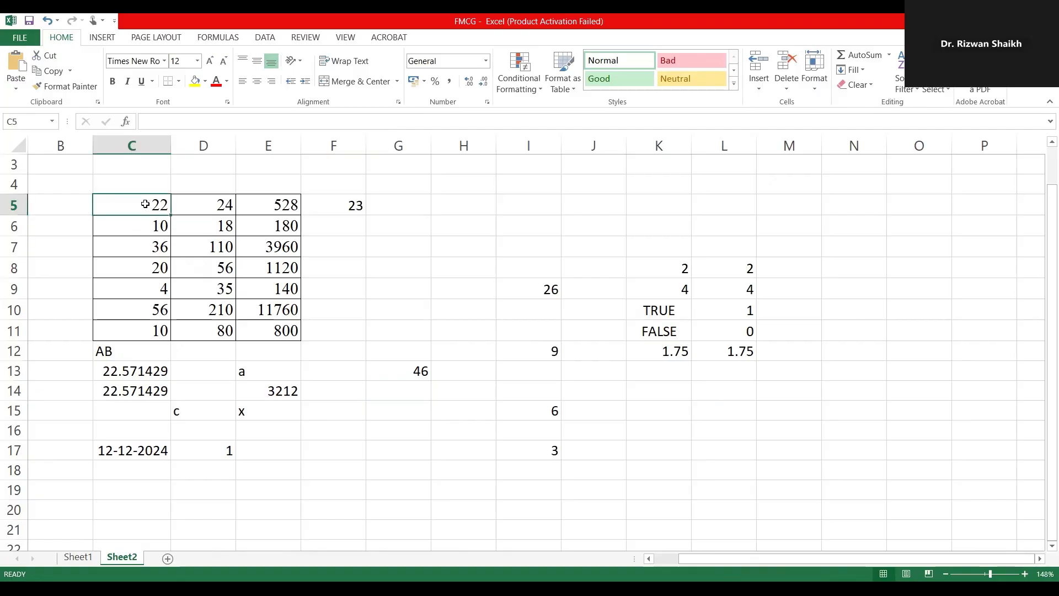
{"action": "left_click", "coordinate": [397, 370]}
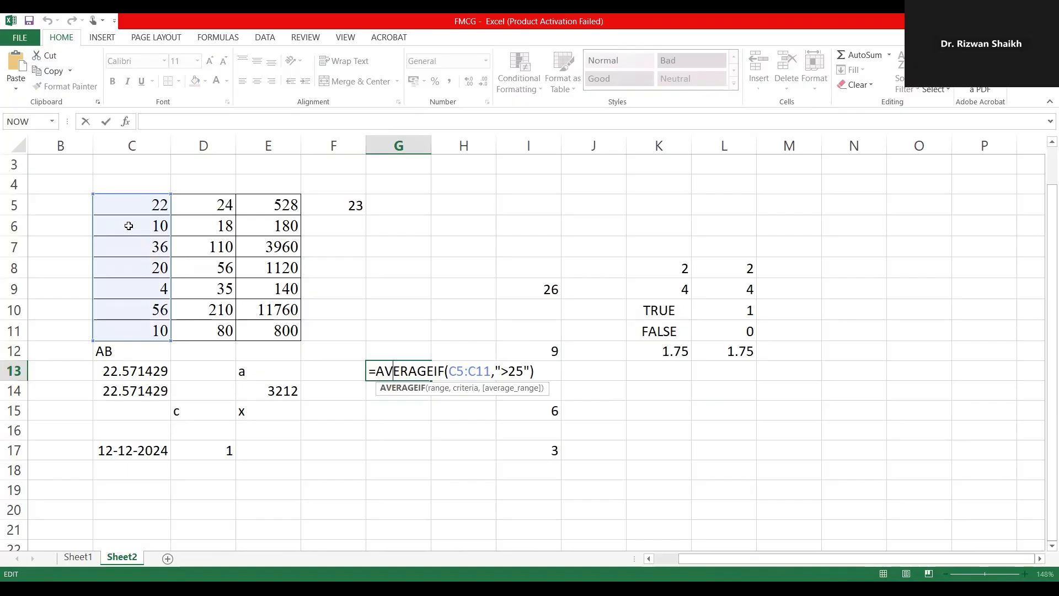
{"action": "left_click", "coordinate": [128, 225]}
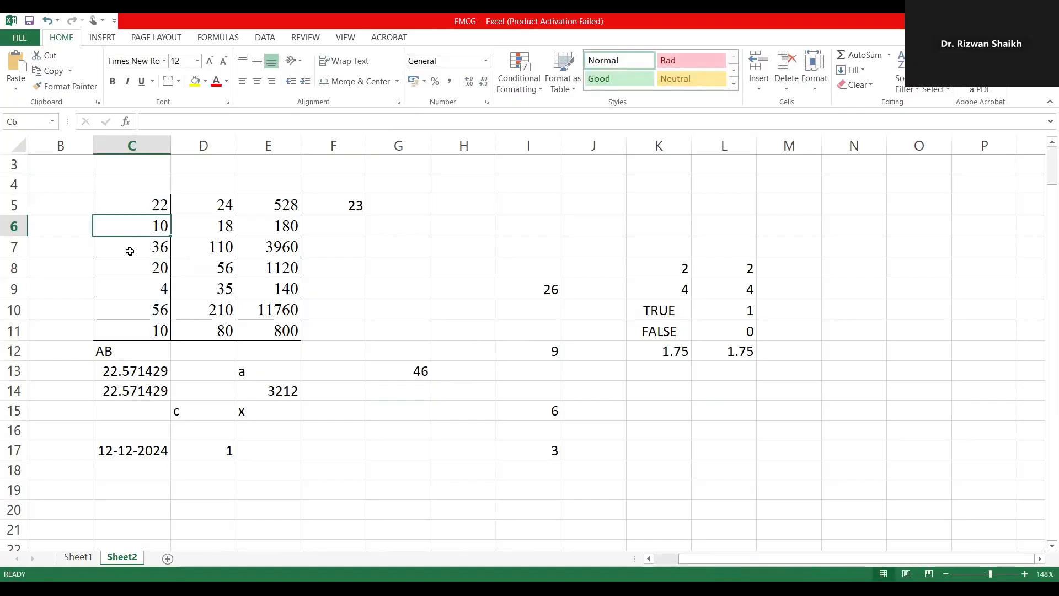
{"action": "left_click", "coordinate": [130, 246]}
{"action": "left_click", "coordinate": [133, 310], "text": "ctrl"}
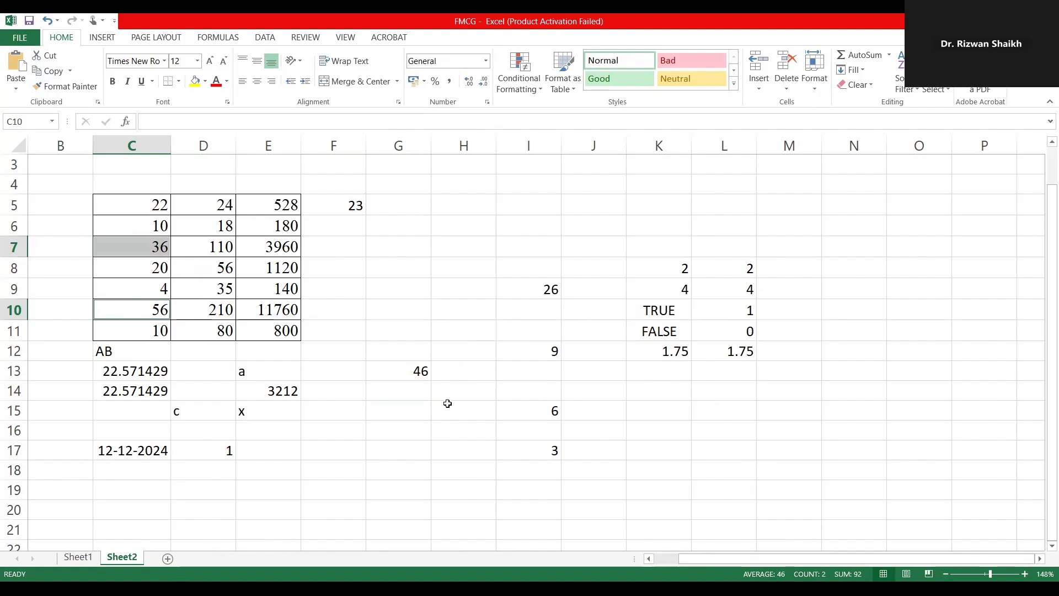
{"action": "left_click", "coordinate": [416, 371]}
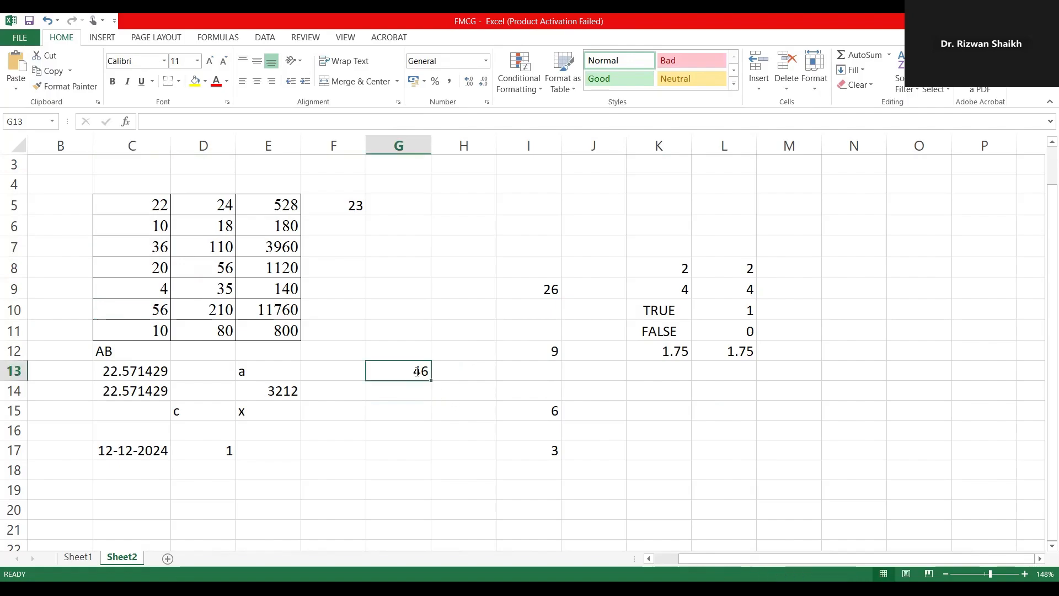
{"action": "double_click", "coordinate": [417, 370]}
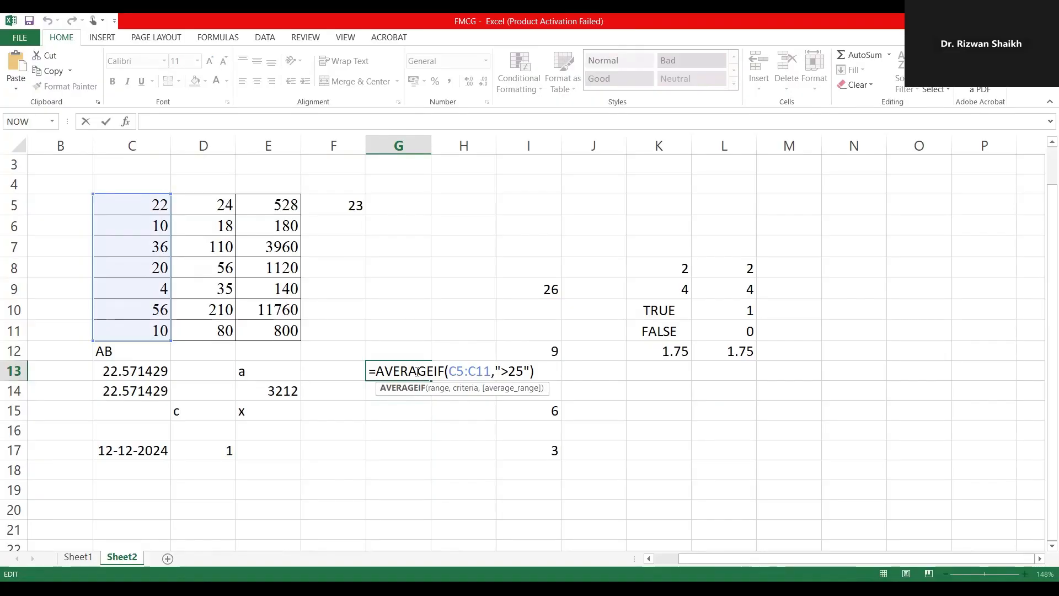
{"action": "left_click", "coordinate": [324, 433]}
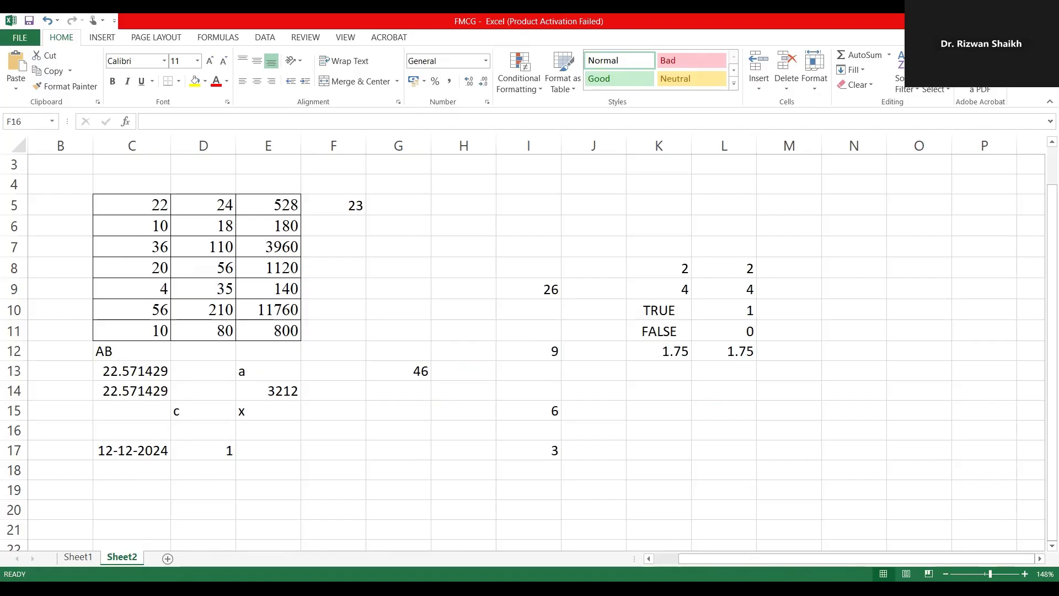
Examine the COUNT formula in I9 and highlight its range C5:E17.
{"action": "left_click", "coordinate": [499, 326]}
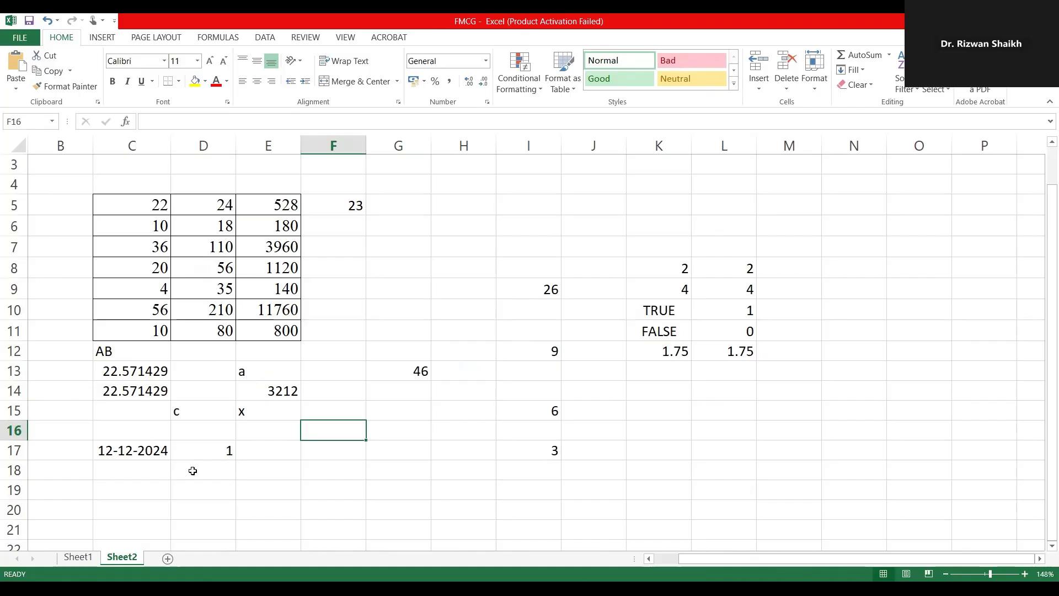
{"action": "double_click", "coordinate": [513, 289]}
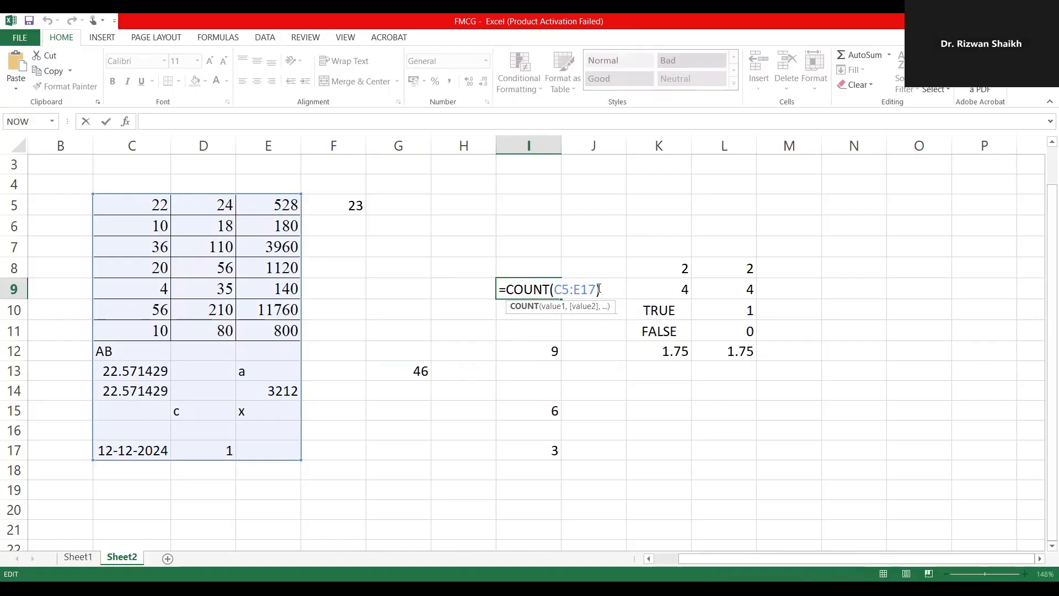
{"action": "type", "text": ")"}
{"action": "key", "text": "Return"}
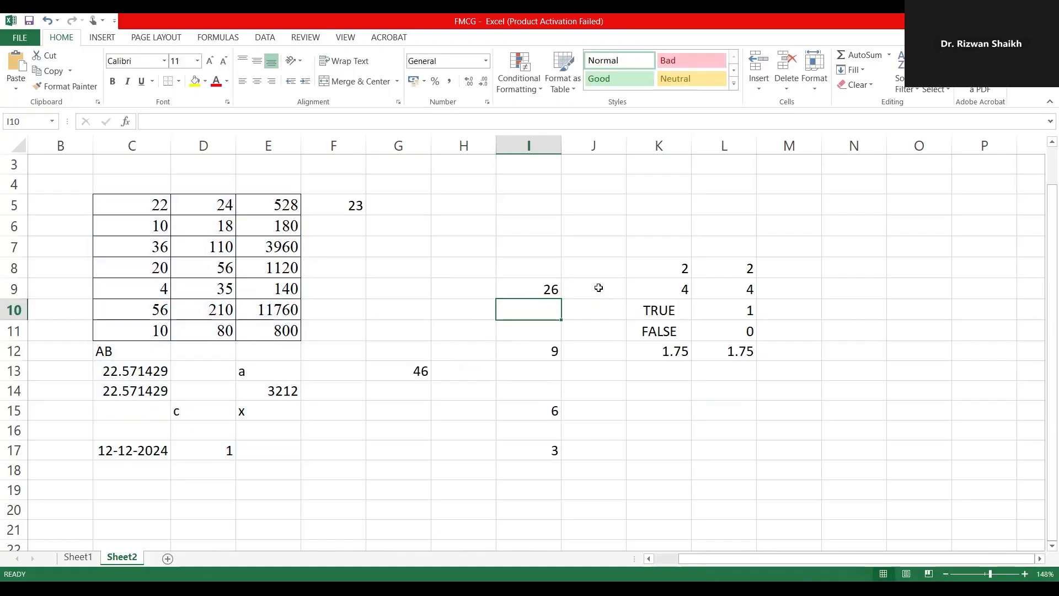
{"action": "left_click_drag", "start_coordinate": [156, 204], "coordinate": [255, 450]}
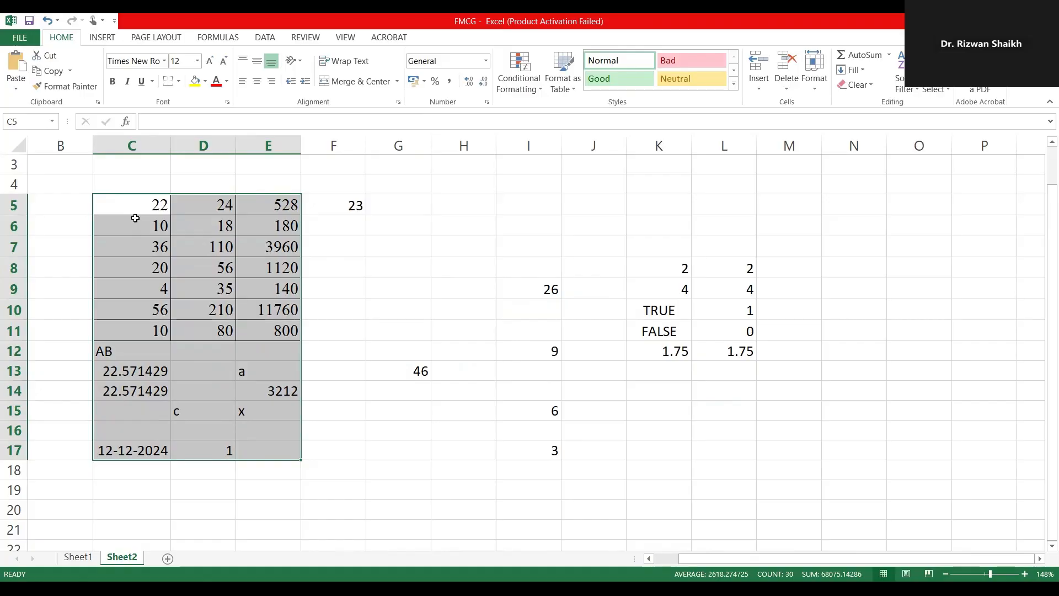
{"action": "left_click", "coordinate": [545, 287]}
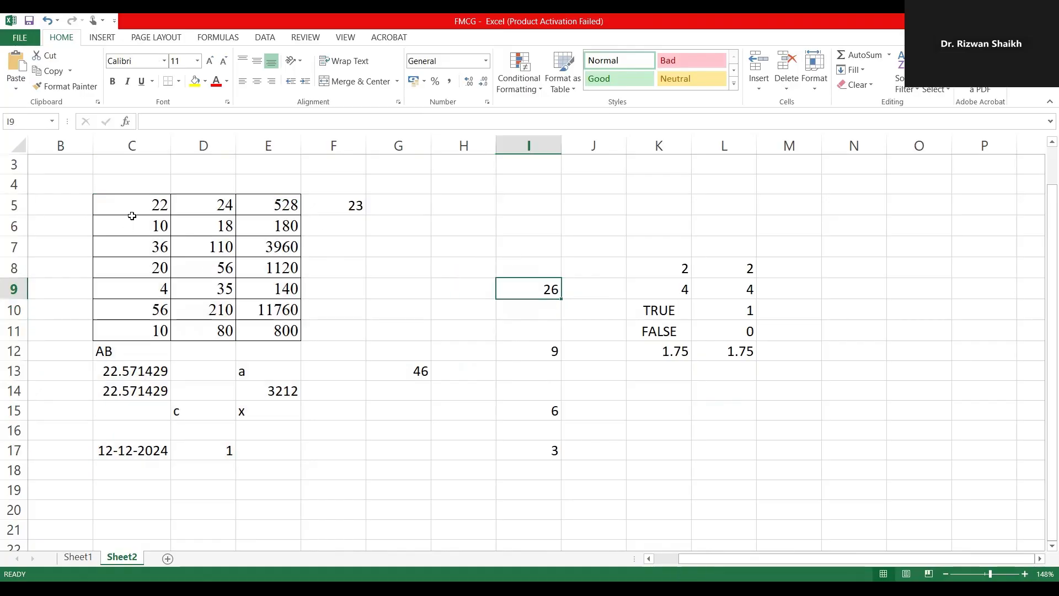
Select all numeric and date cells in C5:E17 together: C5:E11, C13:C14, E14, C17 and D17.
{"action": "left_click_drag", "start_coordinate": [141, 204], "coordinate": [266, 330]}
{"action": "left_click_drag", "start_coordinate": [130, 206], "coordinate": [149, 331]}
{"action": "left_click_drag", "start_coordinate": [267, 330], "coordinate": [267, 330]}
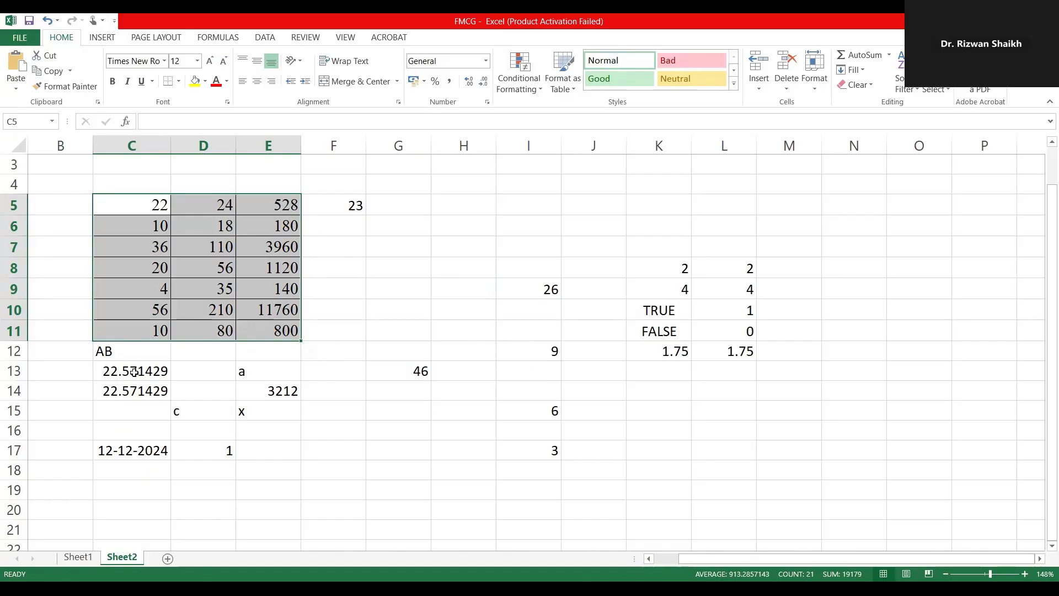
{"action": "left_click_drag", "start_coordinate": [134, 371], "coordinate": [134, 395]}
{"action": "left_click", "coordinate": [292, 392], "text": "ctrl"}
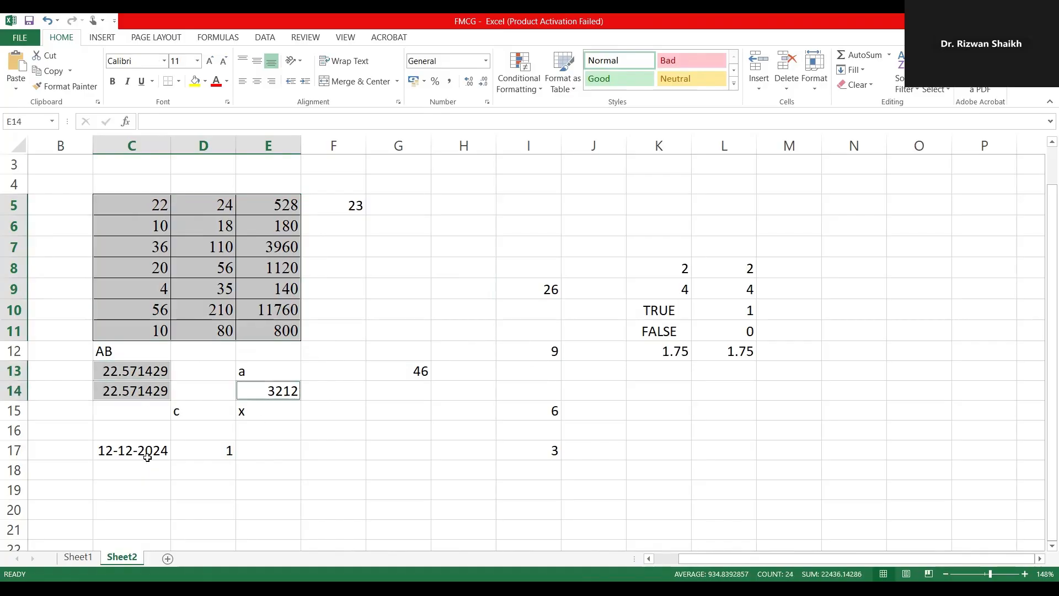
{"action": "left_click", "coordinate": [135, 452], "text": "ctrl"}
{"action": "left_click", "coordinate": [209, 452], "text": "ctrl"}
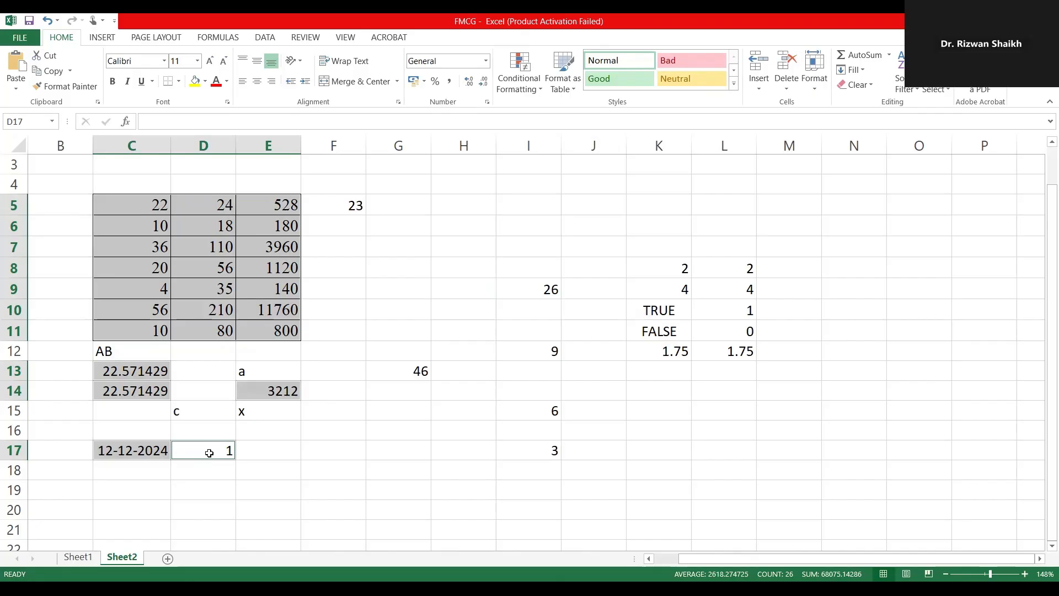
Check the blank cell D12 and the text cell C12 against the COUNT formula in I9.
{"action": "left_click", "coordinate": [208, 355]}
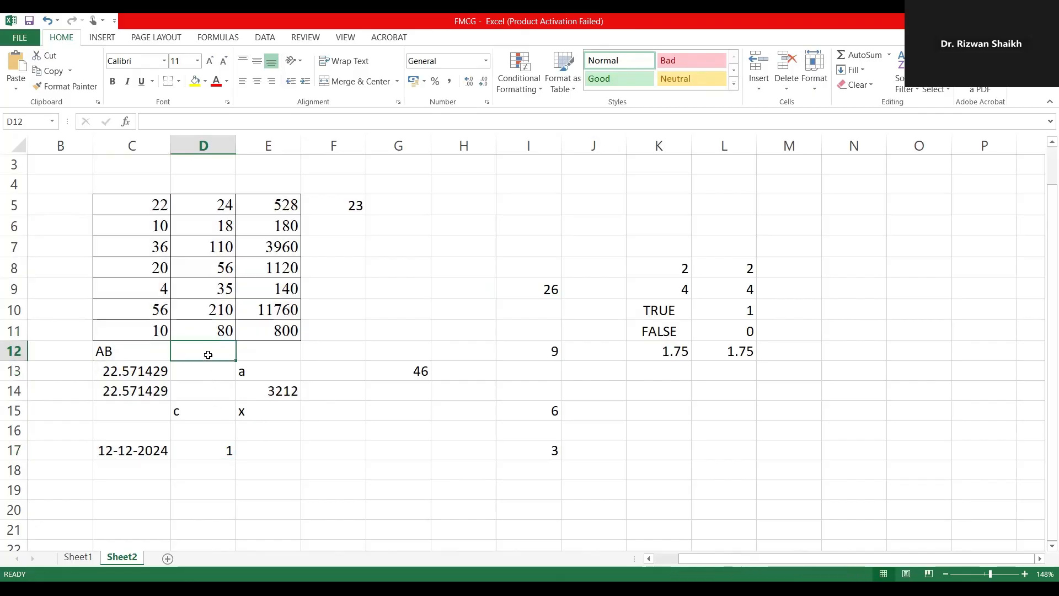
{"action": "left_click", "coordinate": [139, 351]}
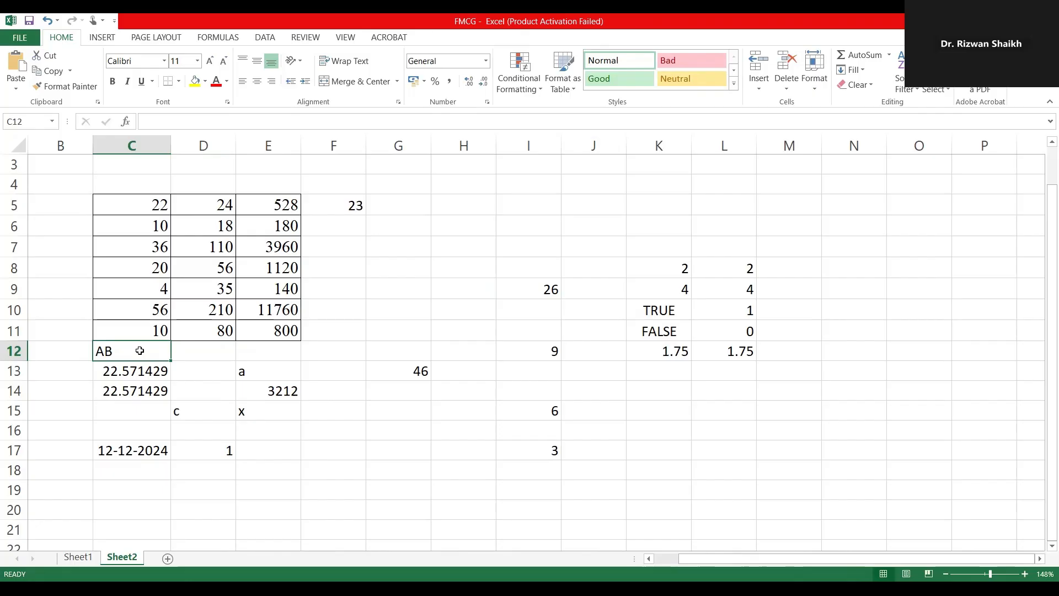
{"action": "double_click", "coordinate": [529, 289]}
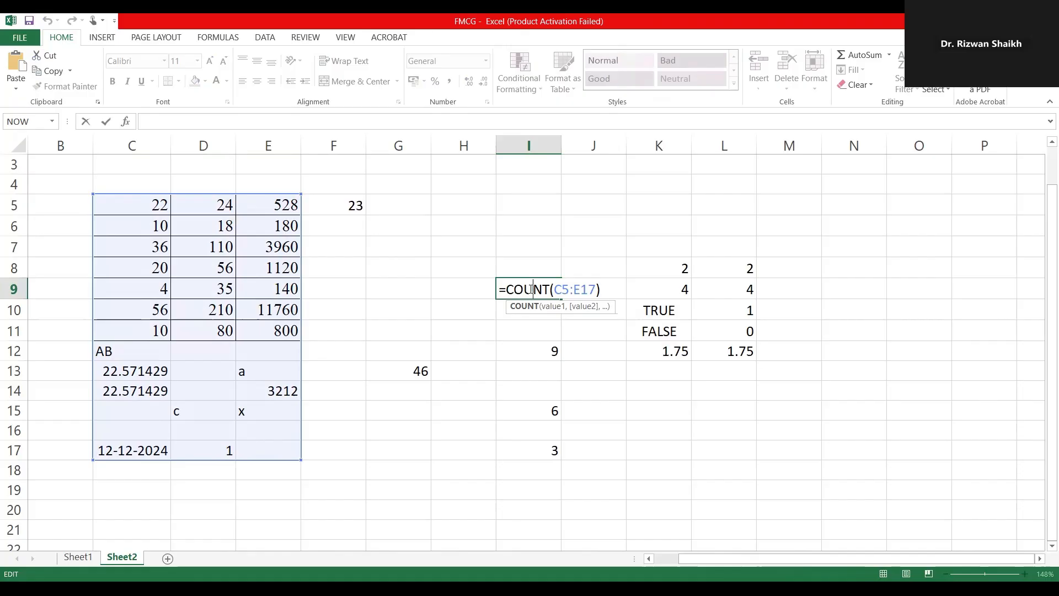
{"action": "key", "text": "ctrl+Return"}
Examine the COUNTBLANK formula in I12, including its range C5:E17.
{"action": "left_click", "coordinate": [528, 350]}
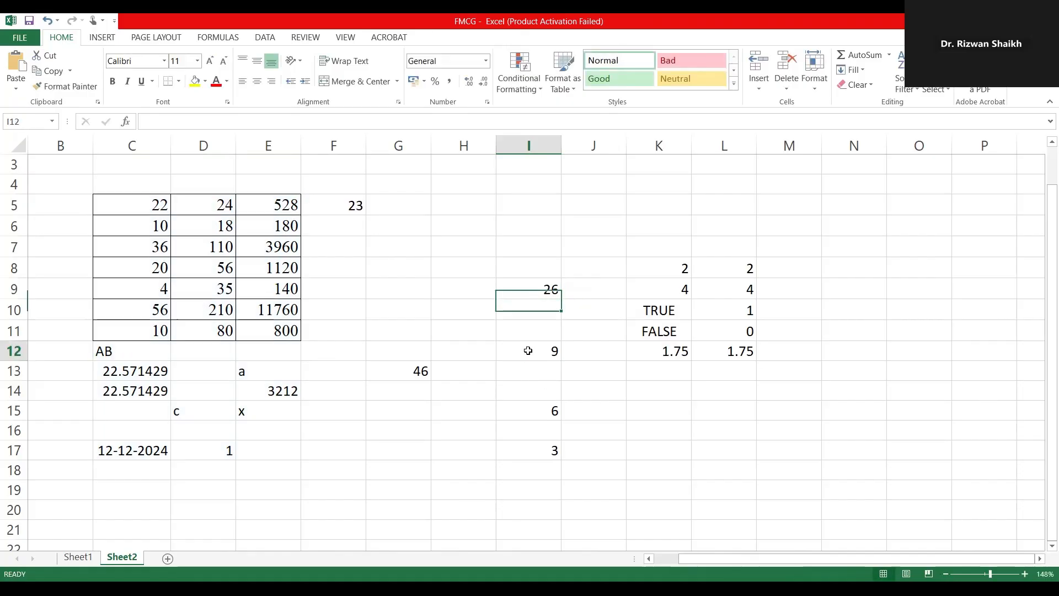
{"action": "double_click", "coordinate": [528, 351]}
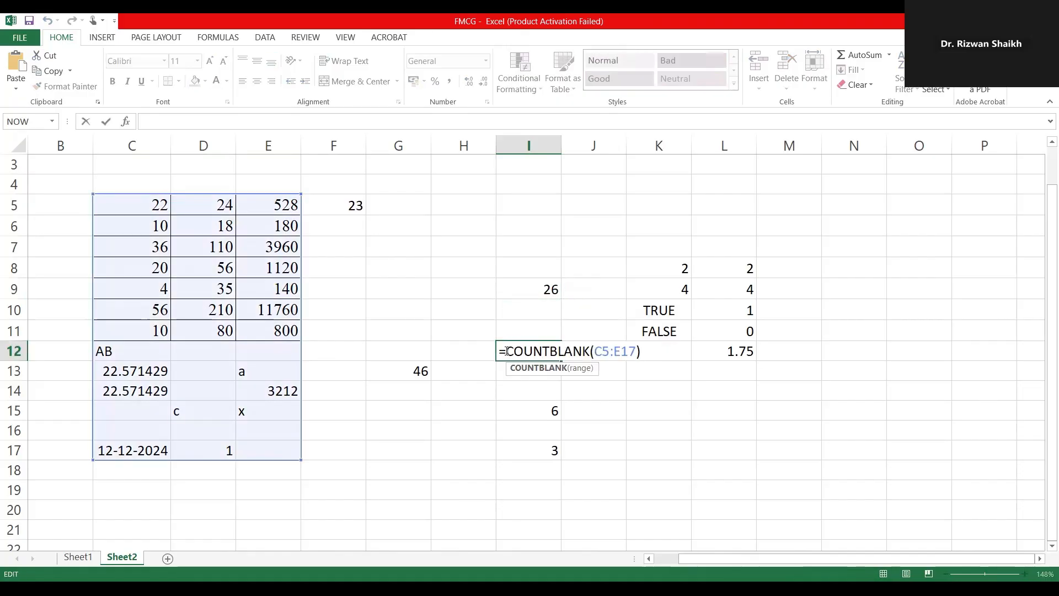
{"action": "double_click", "coordinate": [556, 347]}
{"action": "left_click_drag", "start_coordinate": [602, 351], "coordinate": [626, 352]}
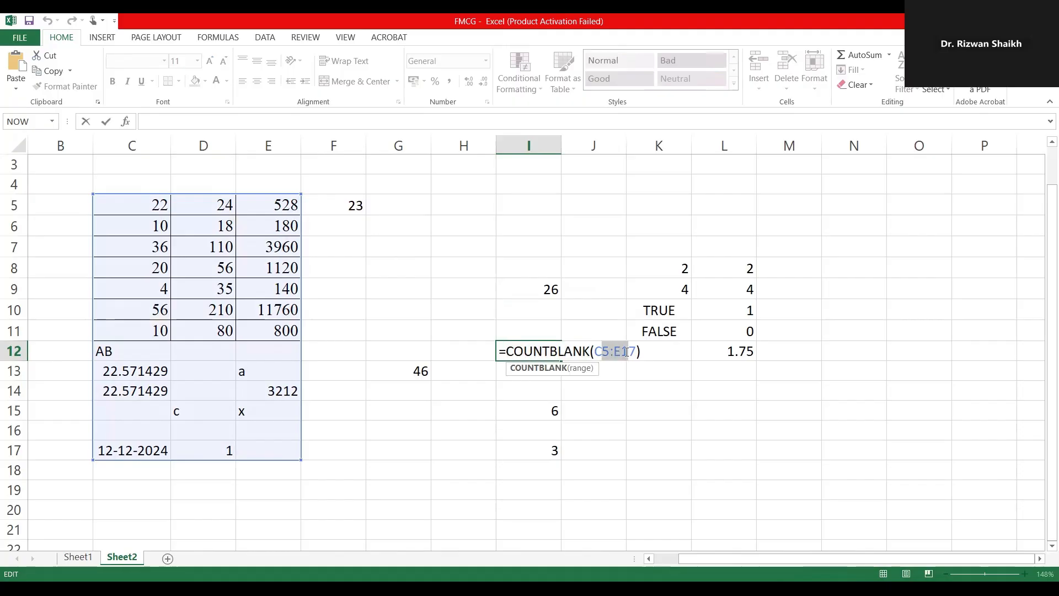
{"action": "left_click", "coordinate": [650, 351]}
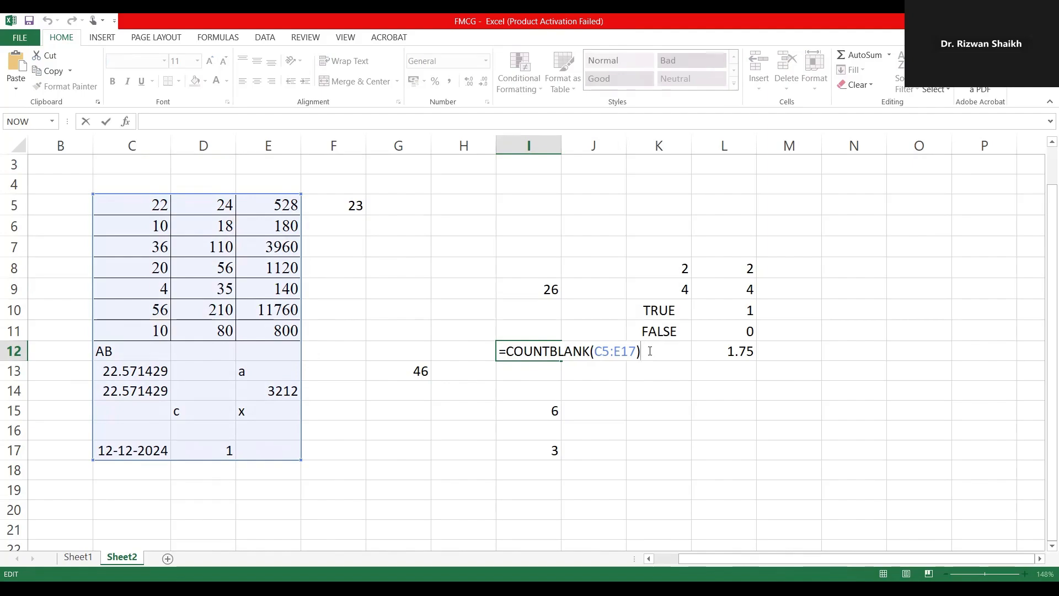
{"action": "key", "text": "Return"}
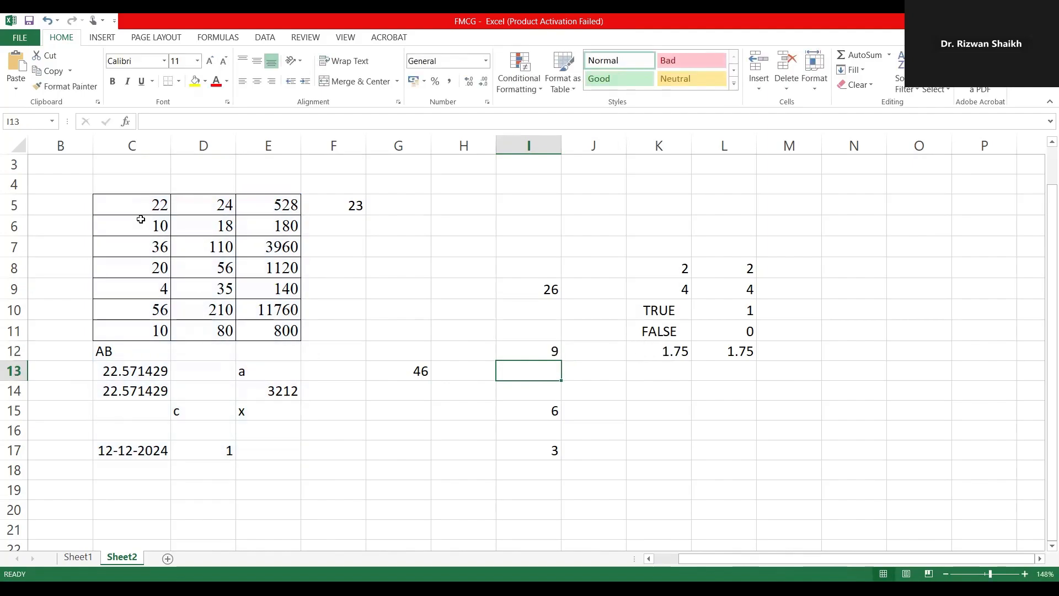
Review the range C5:E17, selecting its blank cells together: D12:E12, D13:D14, C15, C16:E16 and E17.
{"action": "left_click_drag", "start_coordinate": [113, 197], "coordinate": [265, 450]}
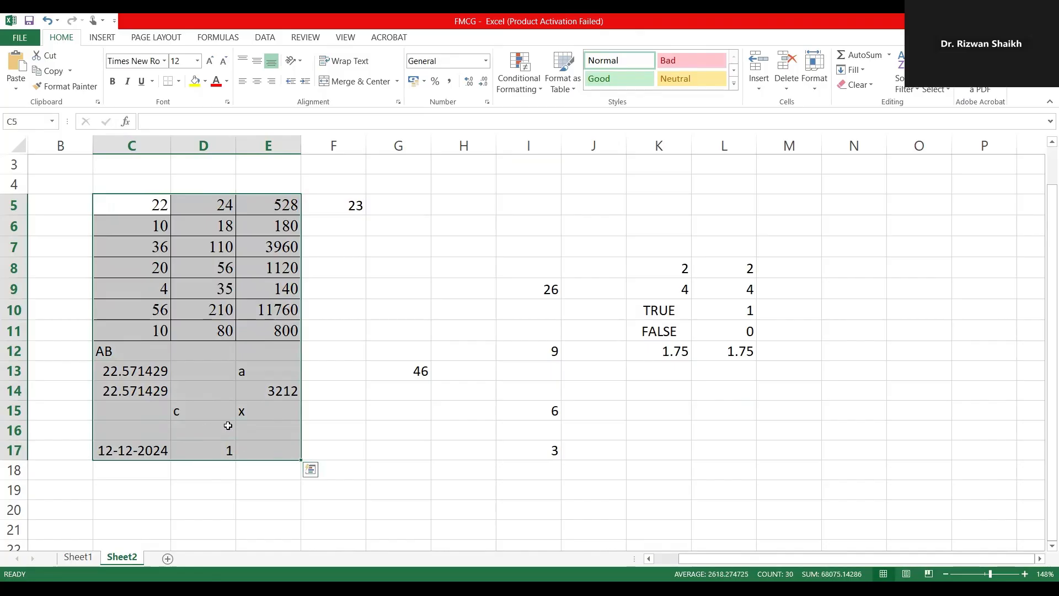
{"action": "left_click", "coordinate": [330, 405]}
{"action": "left_click", "coordinate": [202, 351]}
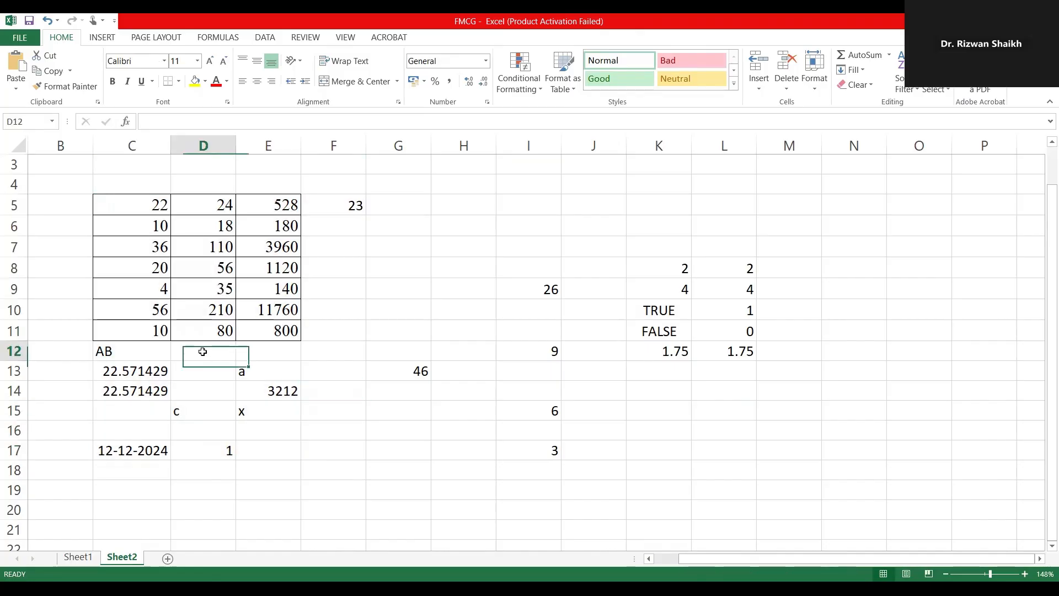
{"action": "left_click", "coordinate": [281, 354], "text": "ctrl"}
{"action": "left_click", "coordinate": [210, 377], "text": "ctrl"}
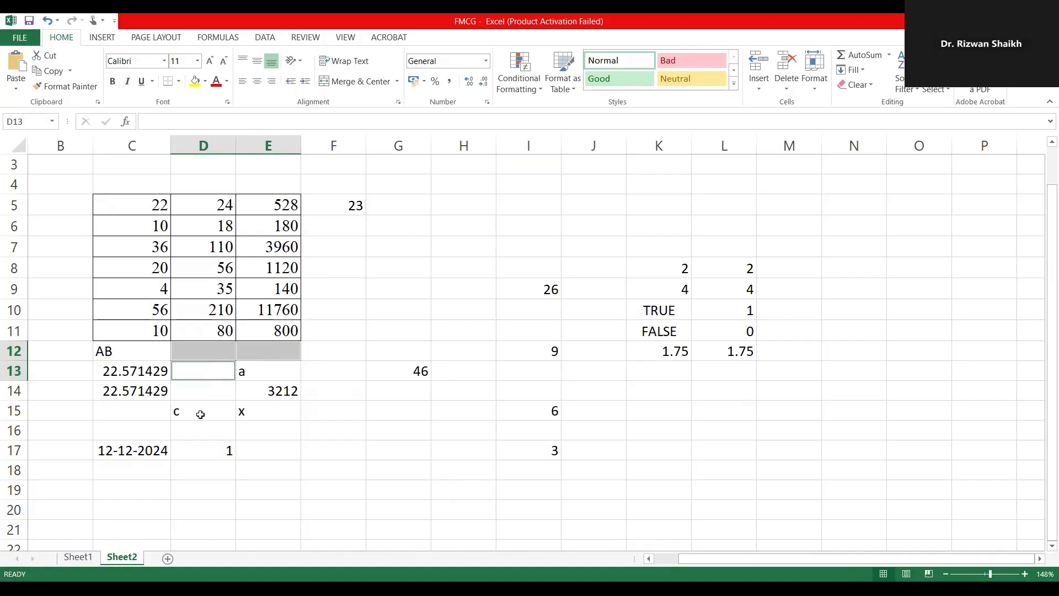
{"action": "left_click", "coordinate": [117, 412], "text": "ctrl"}
{"action": "left_click", "coordinate": [132, 429], "text": "ctrl"}
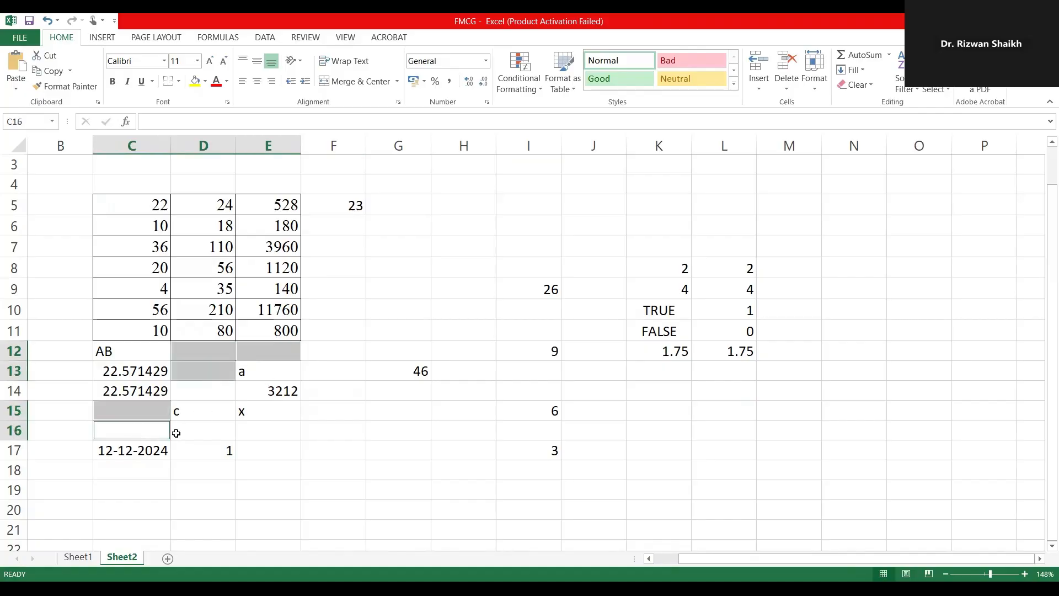
{"action": "left_click", "coordinate": [212, 396], "text": "ctrl"}
{"action": "left_click", "coordinate": [208, 431], "text": "ctrl"}
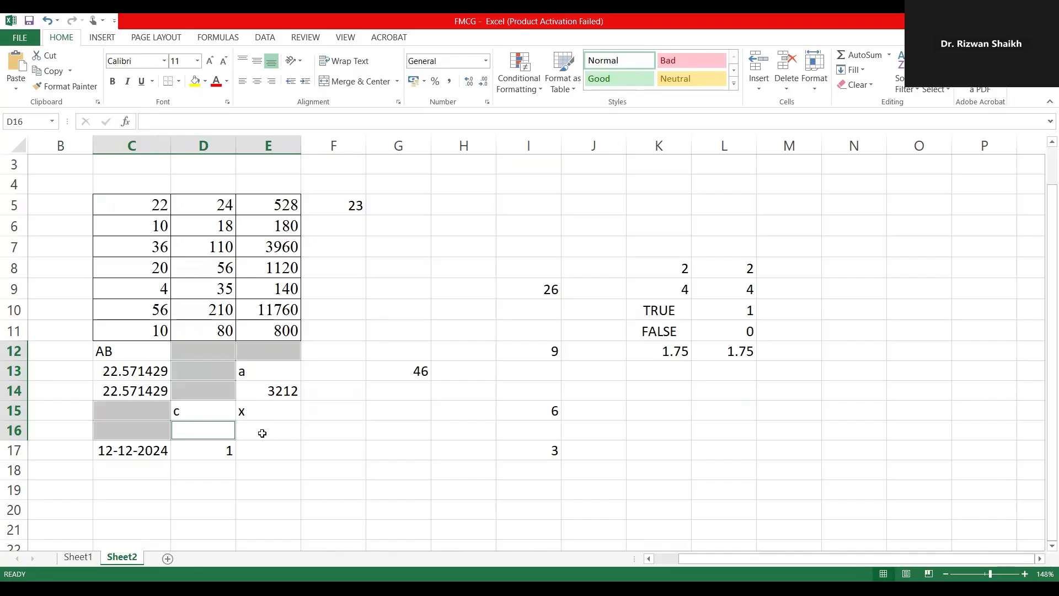
{"action": "left_click", "coordinate": [260, 430], "text": "ctrl"}
{"action": "left_click", "coordinate": [262, 448], "text": "ctrl"}
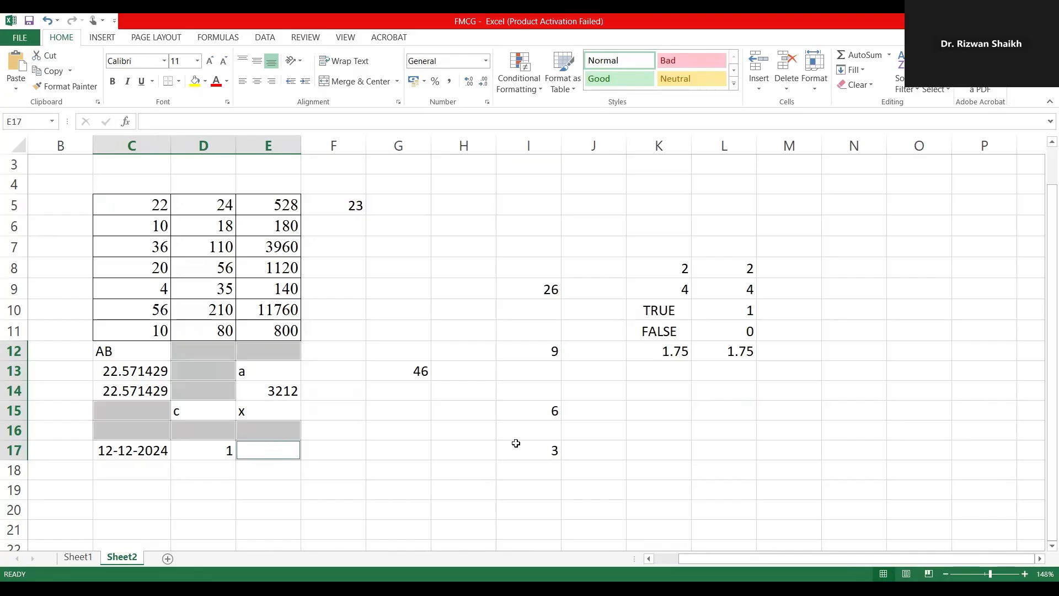
Compare the COUNTBLANK formula in I12 with the COUNT formula in I9.
{"action": "double_click", "coordinate": [545, 351]}
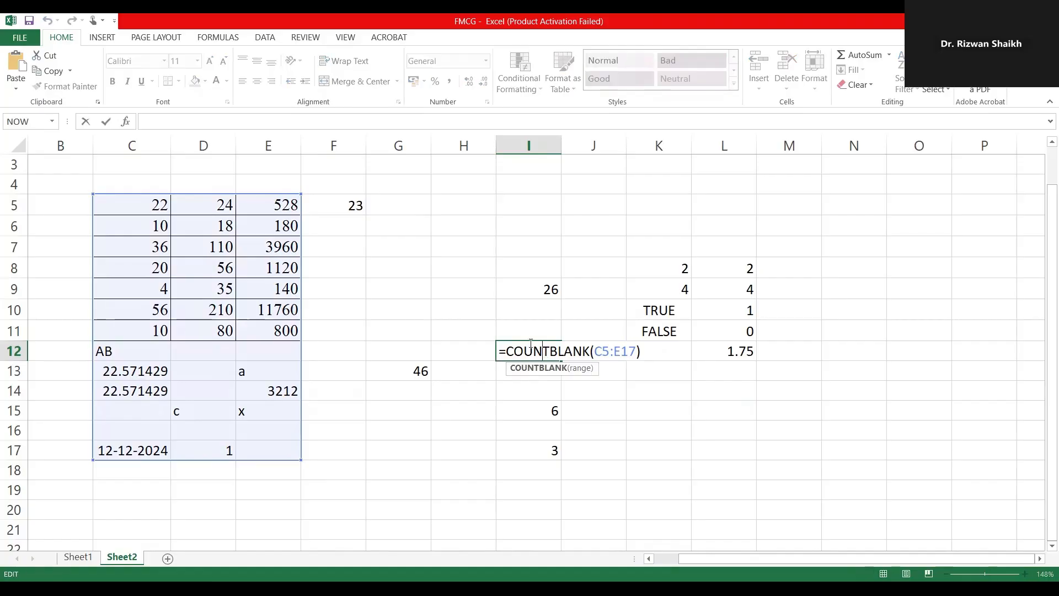
{"action": "left_click", "coordinate": [529, 290]}
{"action": "double_click", "coordinate": [529, 290]}
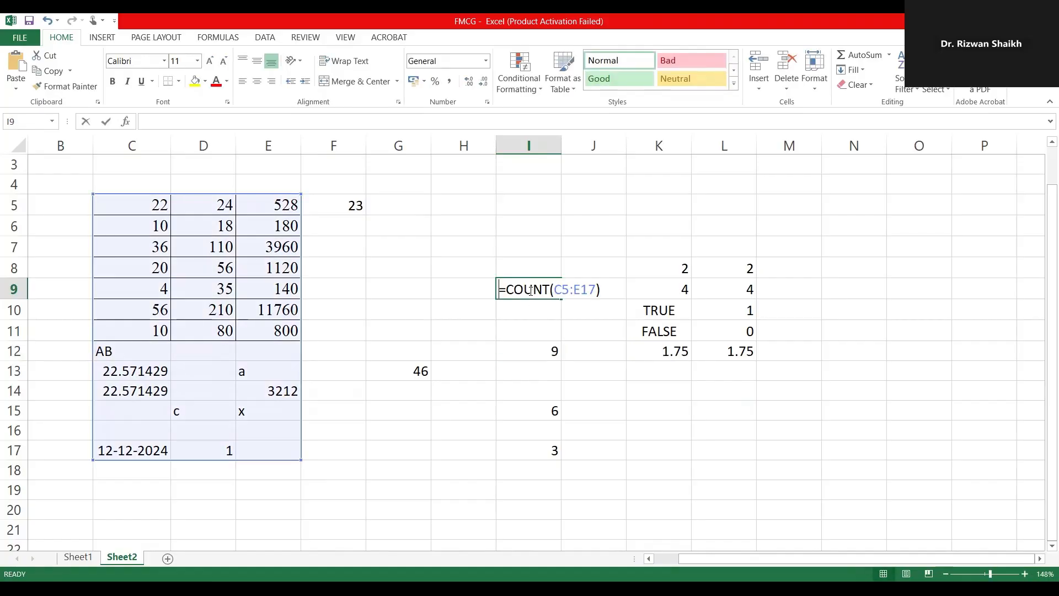
{"action": "double_click", "coordinate": [541, 351]}
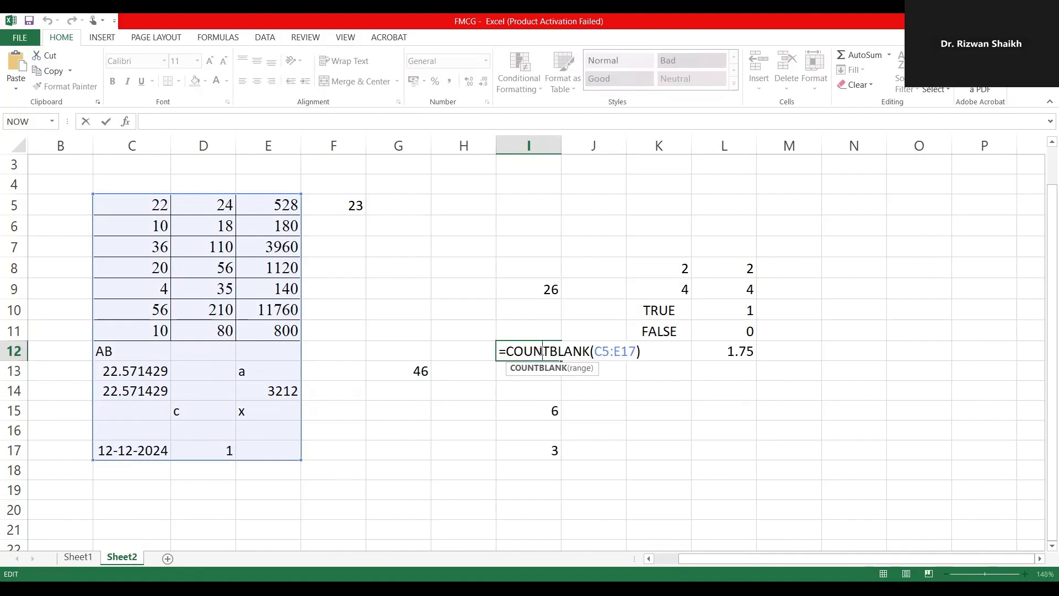
{"action": "key", "text": "Escape"}
Examine the COUNTIFS formula in I15, including its range C5:C17 and its criterion ">20".
{"action": "left_click", "coordinate": [543, 411]}
{"action": "double_click", "coordinate": [543, 412]}
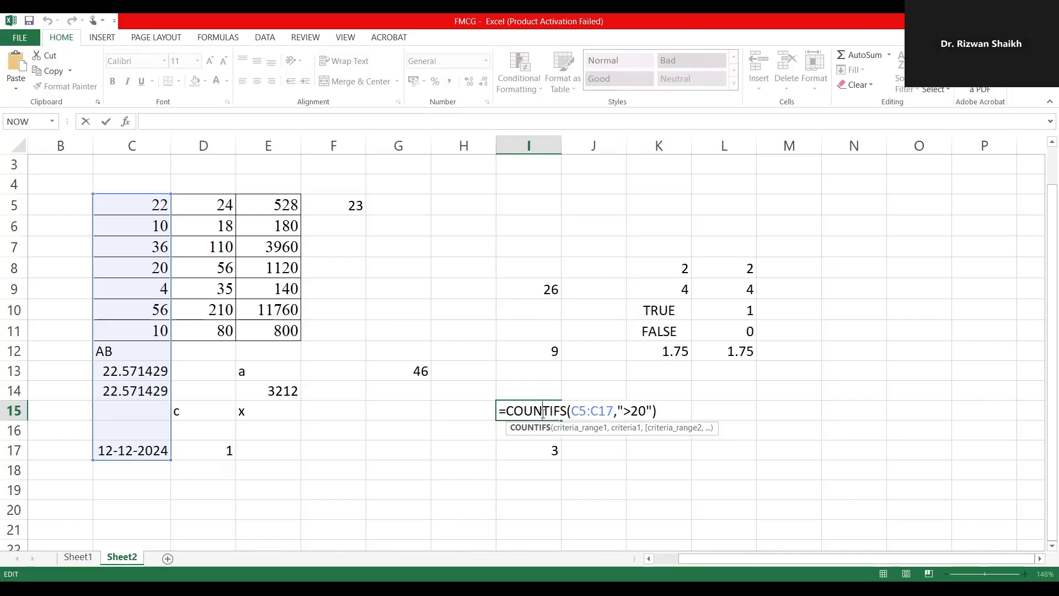
{"action": "left_click_drag", "start_coordinate": [506, 411], "coordinate": [652, 411]}
{"action": "left_click", "coordinate": [585, 414]}
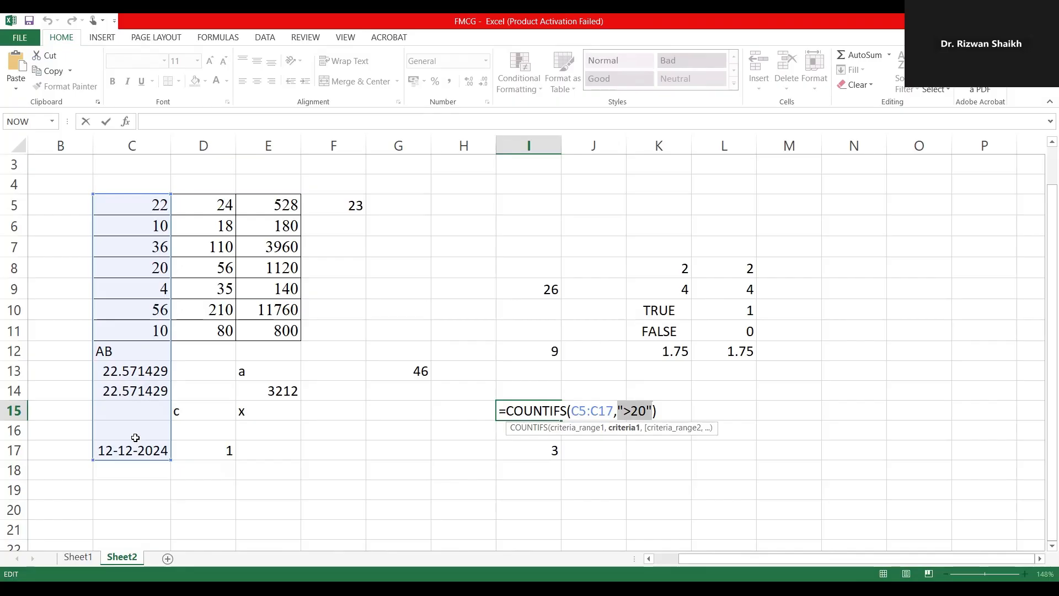
{"action": "left_click", "coordinate": [675, 415]}
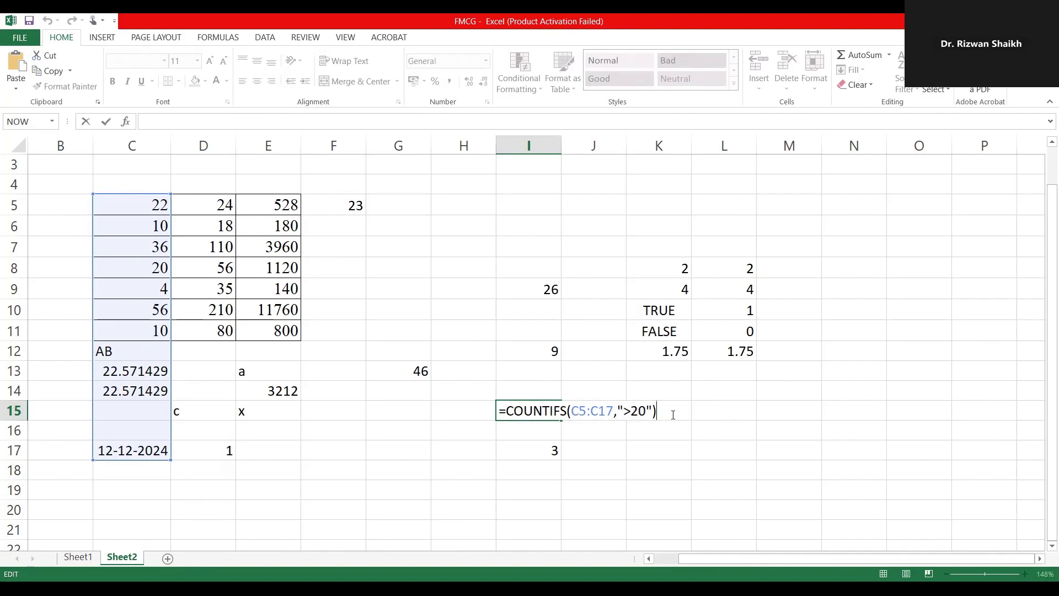
{"action": "key", "text": "Return"}
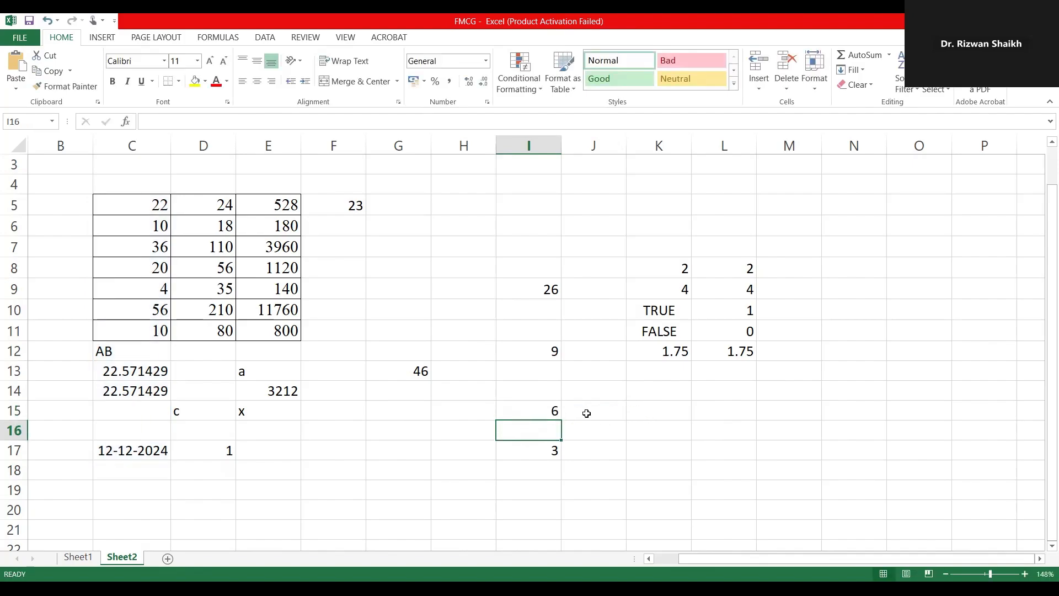
Compare the COUNTIFS formula in I15 with the column C values it evaluates, down to C17.
{"action": "double_click", "coordinate": [541, 411]}
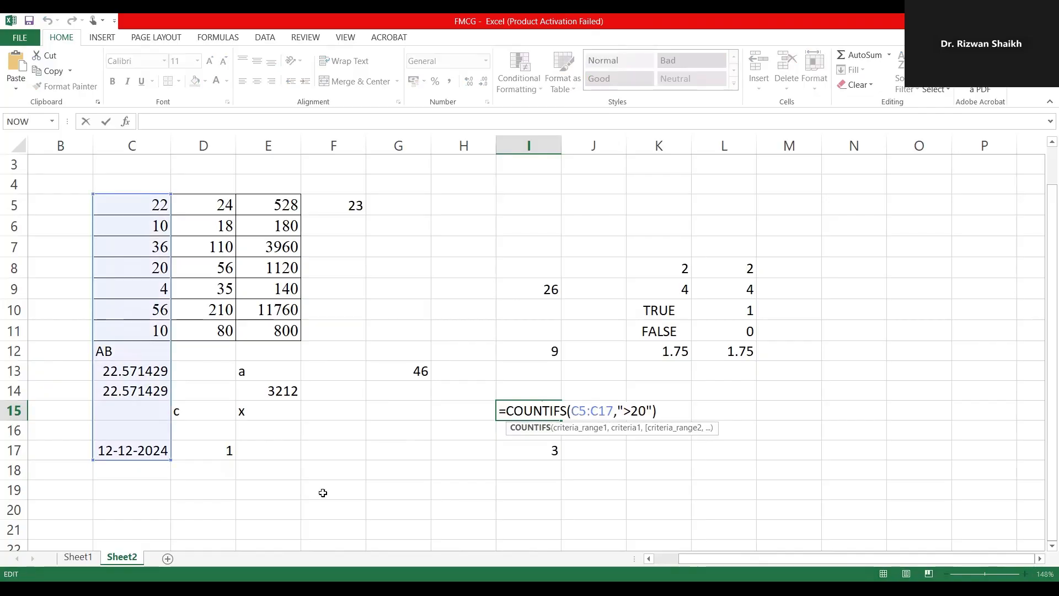
{"action": "left_click", "coordinate": [259, 449]}
{"action": "left_click", "coordinate": [114, 205]}
{"action": "left_click_drag", "start_coordinate": [118, 228], "coordinate": [132, 451]}
{"action": "left_click", "coordinate": [222, 481]}
Select the entries meeting the >20 criterion together, C5, C7, C10, C13, C14 and C17, and check them against the COUNTIFS formula in I15.
{"action": "left_click", "coordinate": [110, 203]}
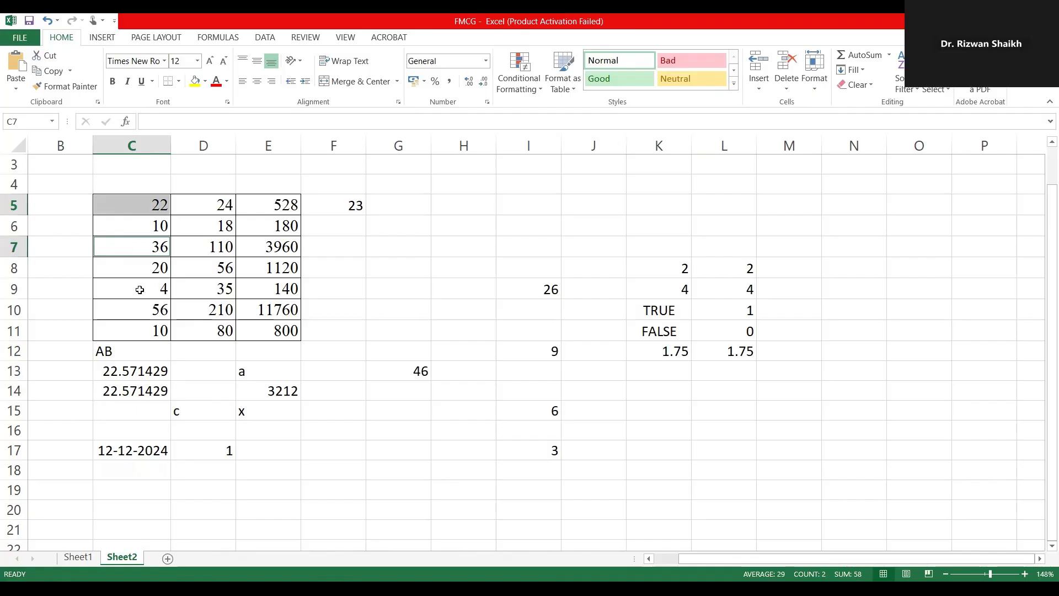
{"action": "left_click", "coordinate": [132, 310], "text": "ctrl"}
{"action": "left_click", "coordinate": [123, 371], "text": "ctrl"}
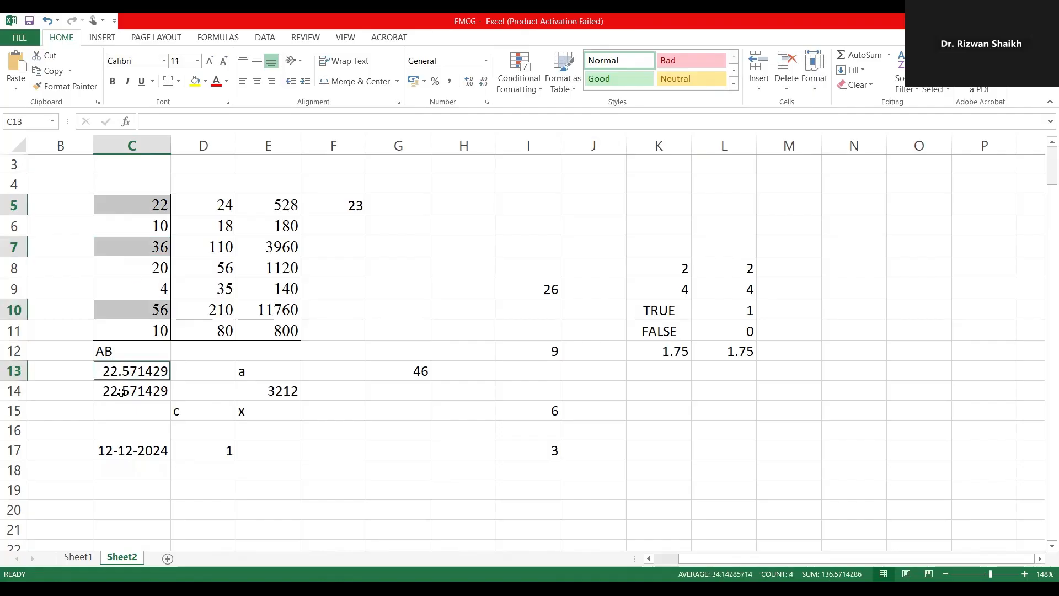
{"action": "left_click", "coordinate": [122, 391], "text": "ctrl"}
{"action": "left_click", "coordinate": [126, 450], "text": "ctrl"}
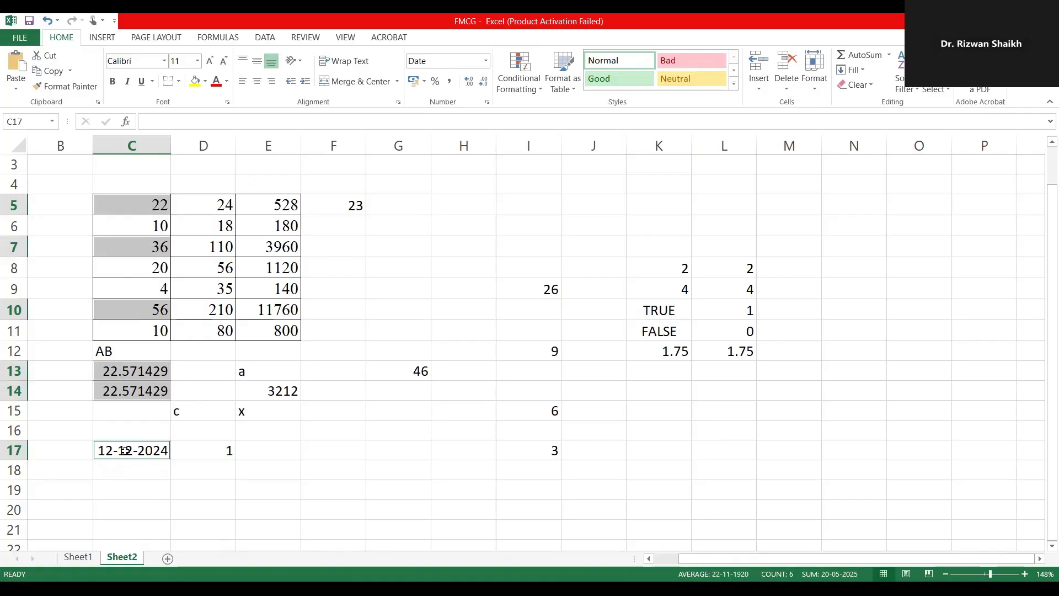
{"action": "double_click", "coordinate": [546, 408]}
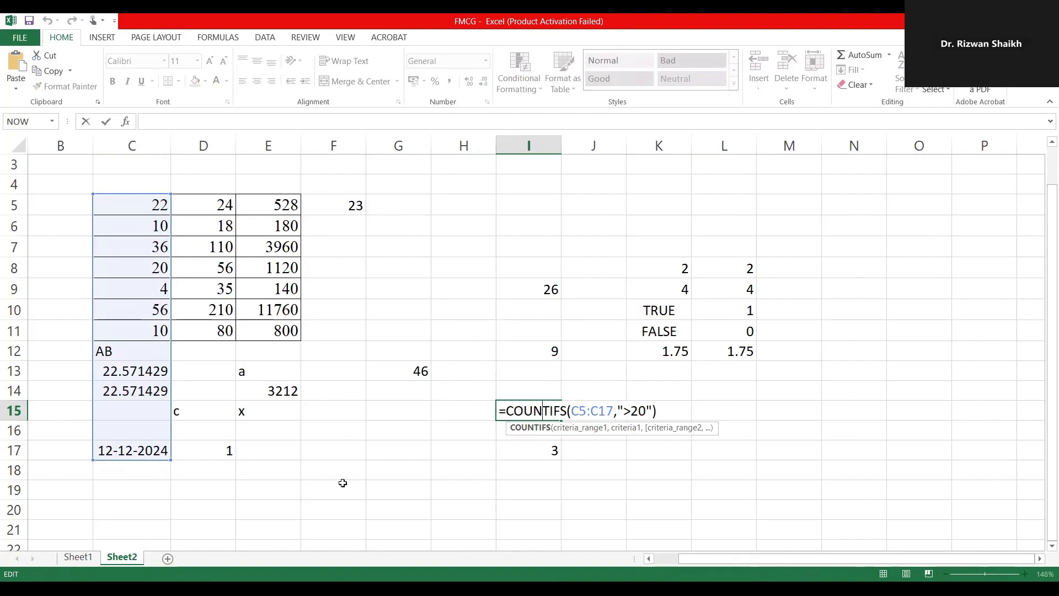
{"action": "left_click", "coordinate": [384, 490]}
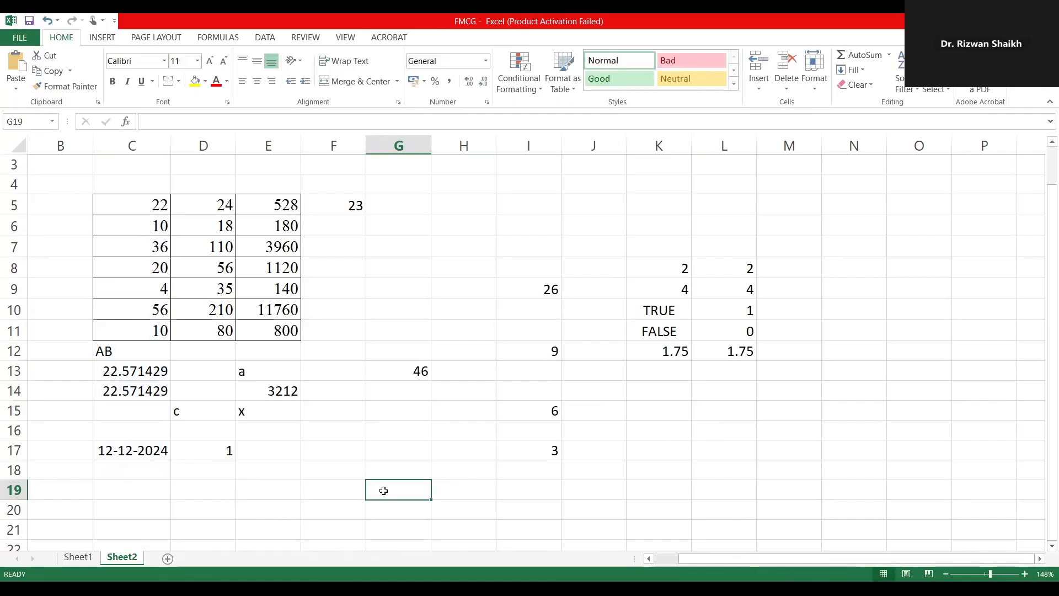
Examine the two-condition COUNTIFS formula in I17, covering C5:C17 with ">20" and D5:D17 with ">20".
{"action": "left_click", "coordinate": [511, 450]}
{"action": "double_click", "coordinate": [512, 451]}
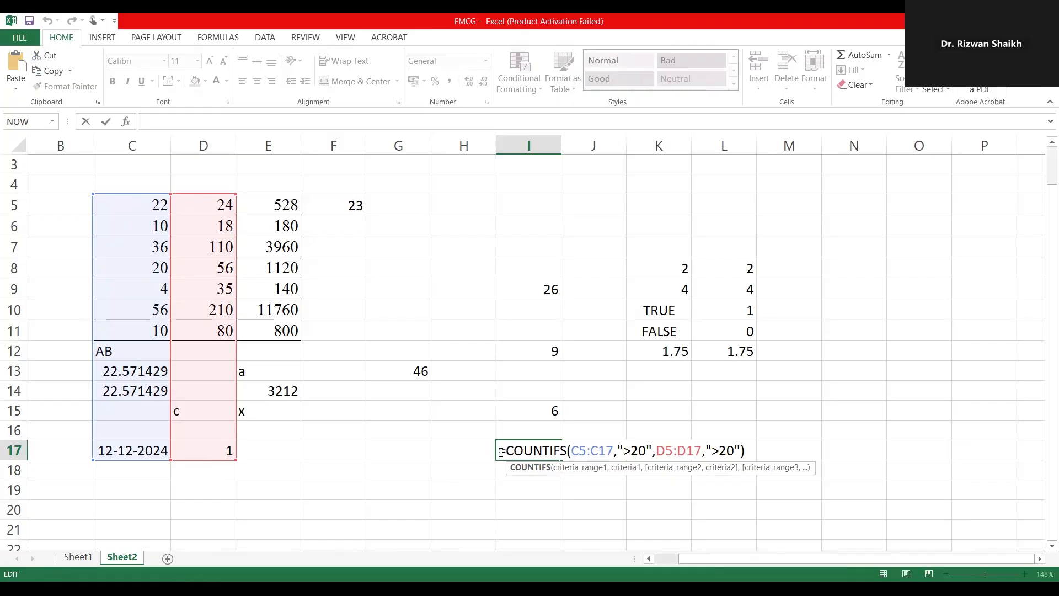
{"action": "left_click_drag", "start_coordinate": [500, 451], "coordinate": [656, 450]}
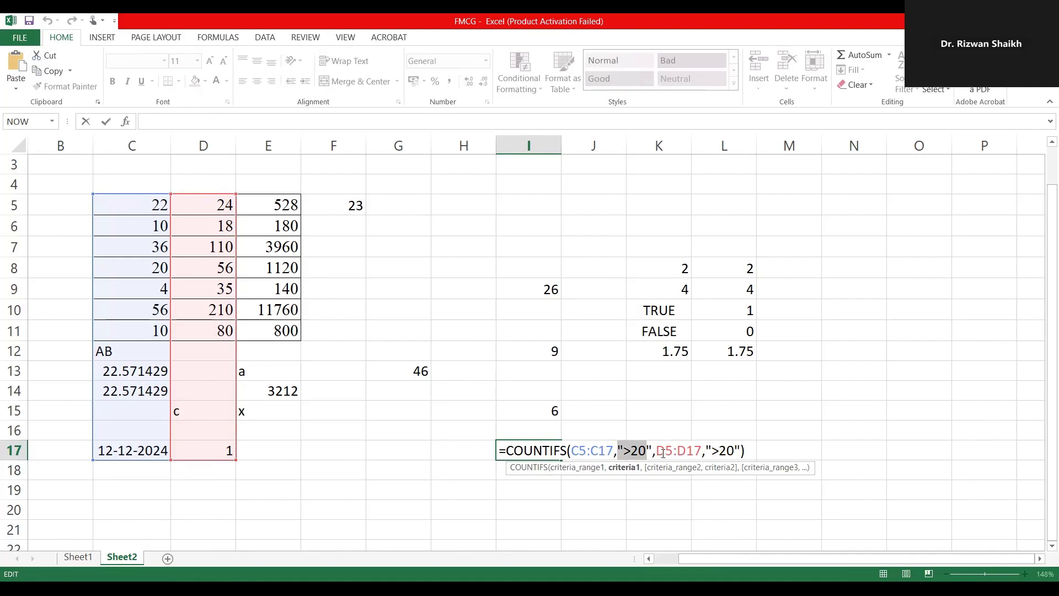
{"action": "left_click_drag", "start_coordinate": [656, 450], "coordinate": [736, 450]}
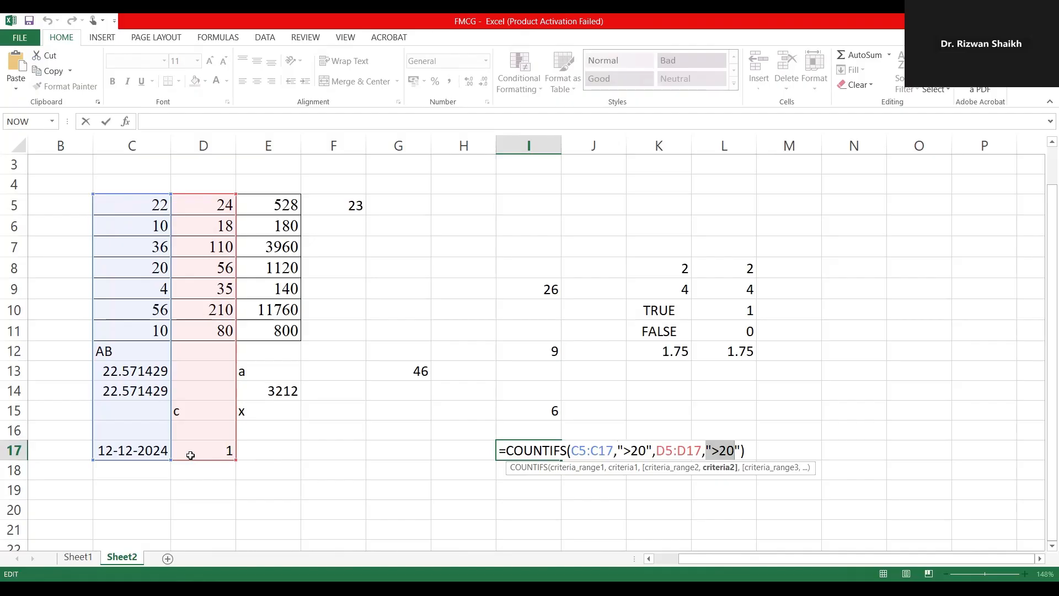
{"action": "left_click", "coordinate": [747, 450]}
{"action": "key", "text": "Return"}
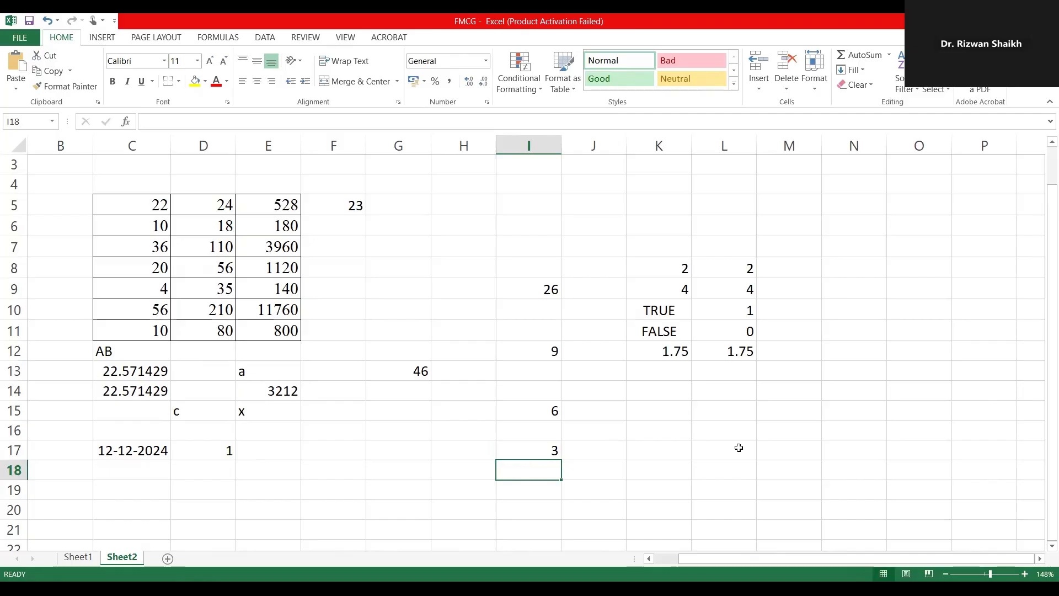
Compare the paired column C and D values in rows 5 to 7 against the two >20 criteria of the COUNTIFS formula in I17.
{"action": "left_click", "coordinate": [545, 447]}
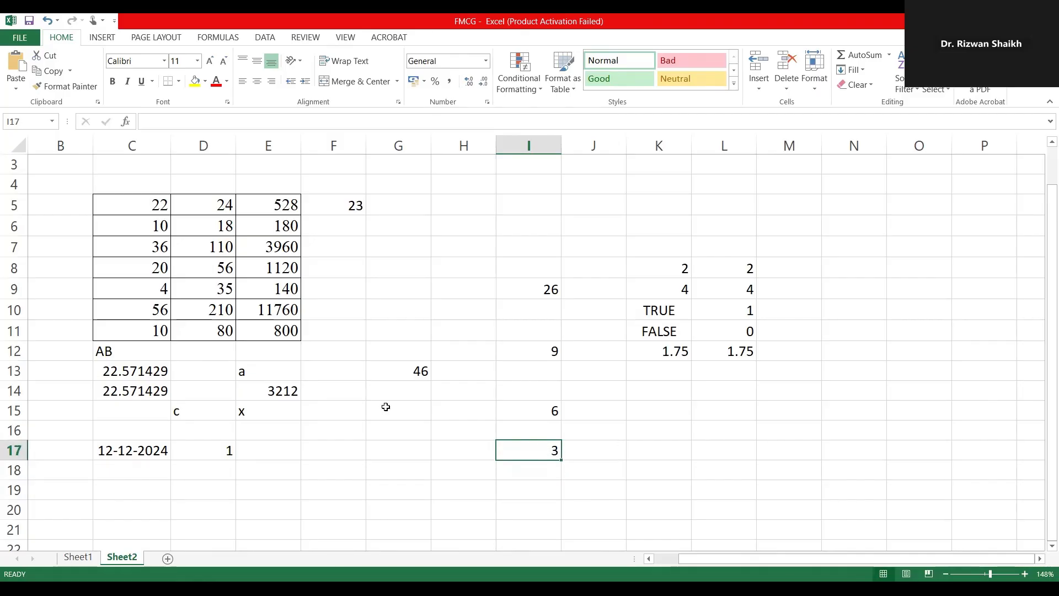
{"action": "left_click", "coordinate": [137, 211]}
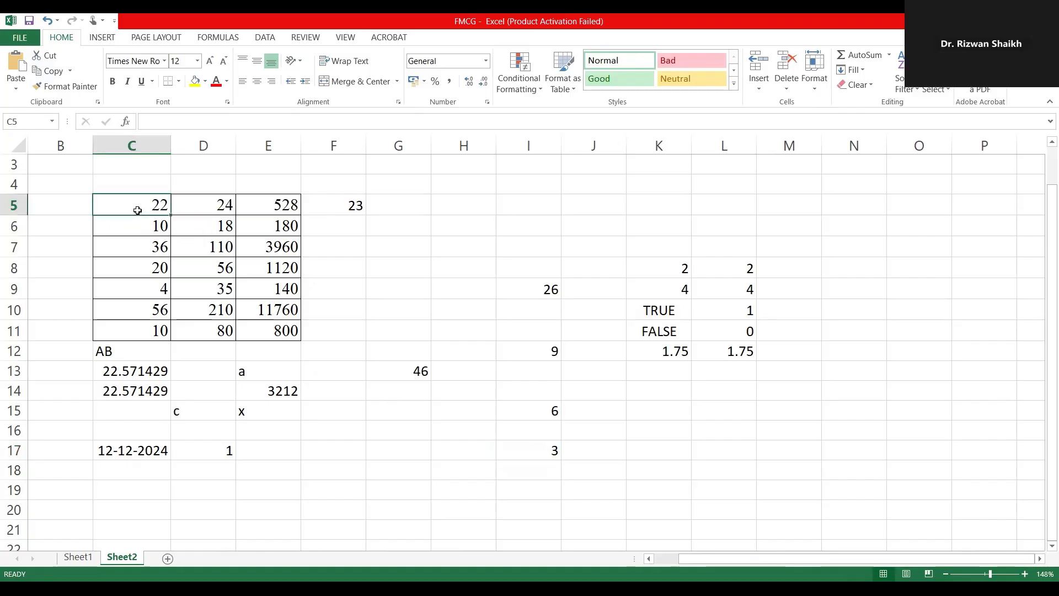
{"action": "left_click", "coordinate": [200, 204], "text": "ctrl"}
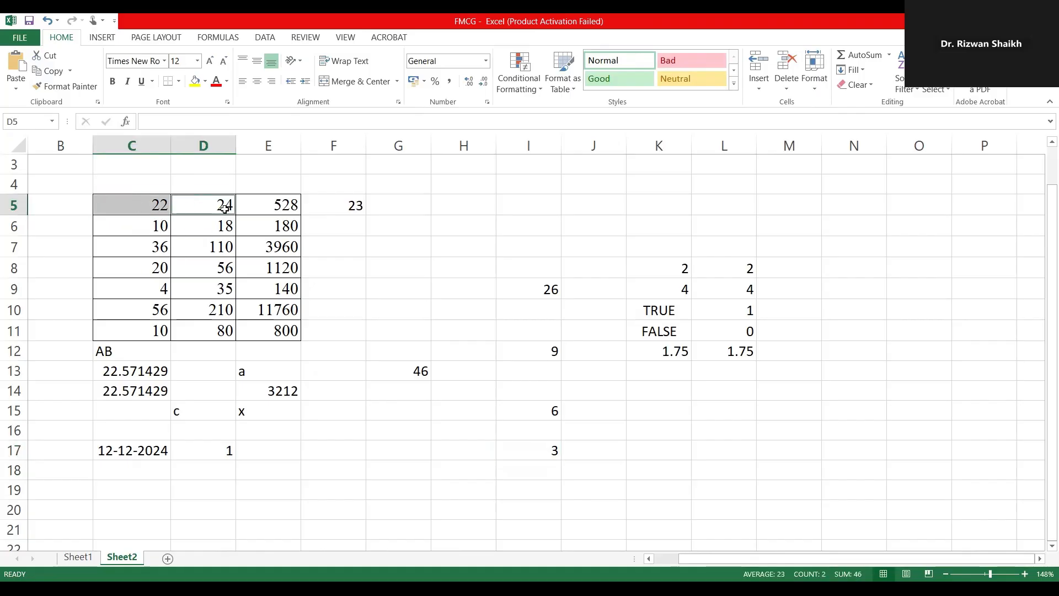
{"action": "left_click", "coordinate": [142, 227], "text": "ctrl"}
{"action": "left_click", "coordinate": [208, 227], "text": "ctrl"}
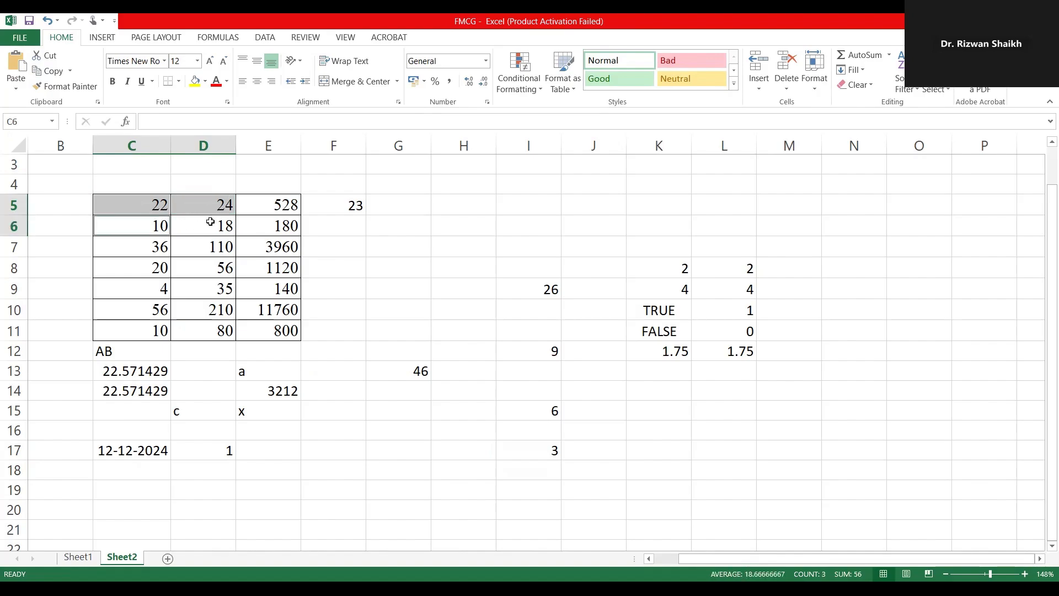
{"action": "left_click", "coordinate": [129, 254], "text": "ctrl"}
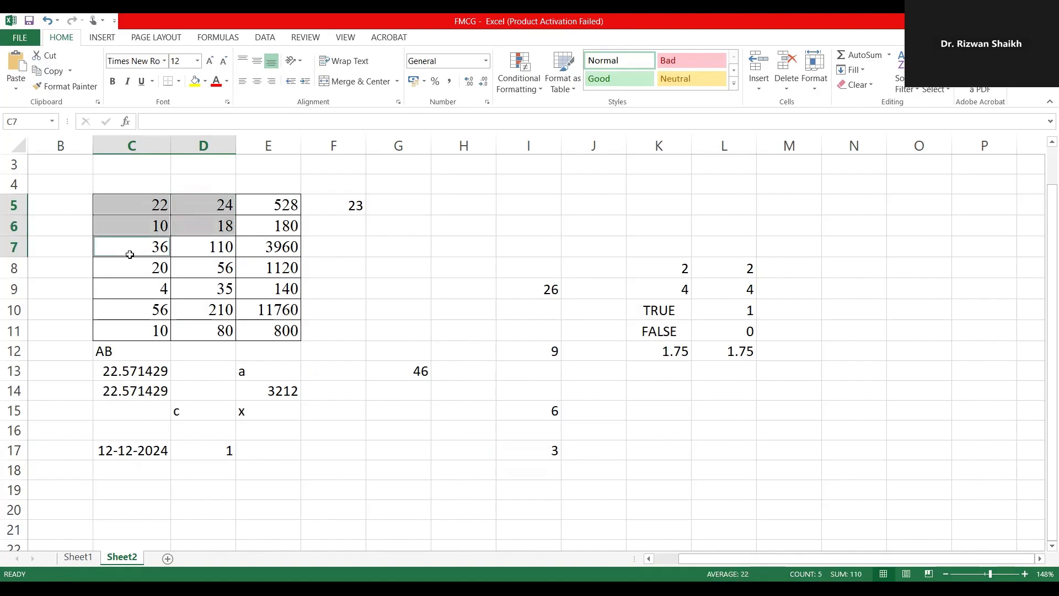
{"action": "left_click", "coordinate": [134, 225], "text": "ctrl"}
{"action": "left_click", "coordinate": [196, 222], "text": "ctrl"}
Select the pairs meeting both >20 criteria together, C5:D5, C7:D7 and C10:D10, and check them against the COUNTIFS formula in I17.
{"action": "left_click", "coordinate": [139, 207]}
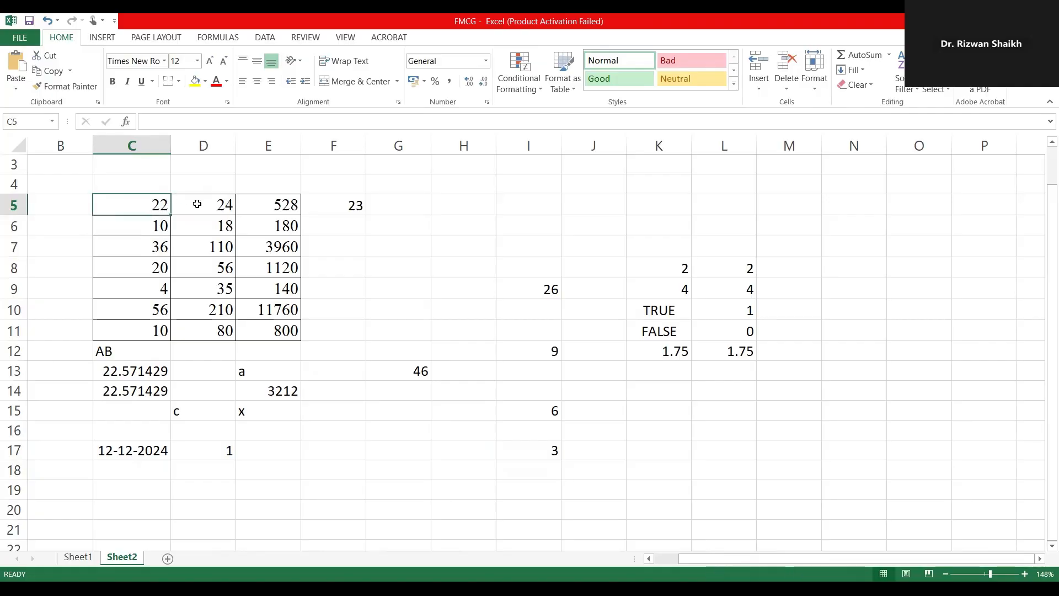
{"action": "left_click", "coordinate": [196, 203], "text": "ctrl"}
{"action": "left_click", "coordinate": [130, 249], "text": "ctrl"}
{"action": "left_click", "coordinate": [202, 244], "text": "ctrl"}
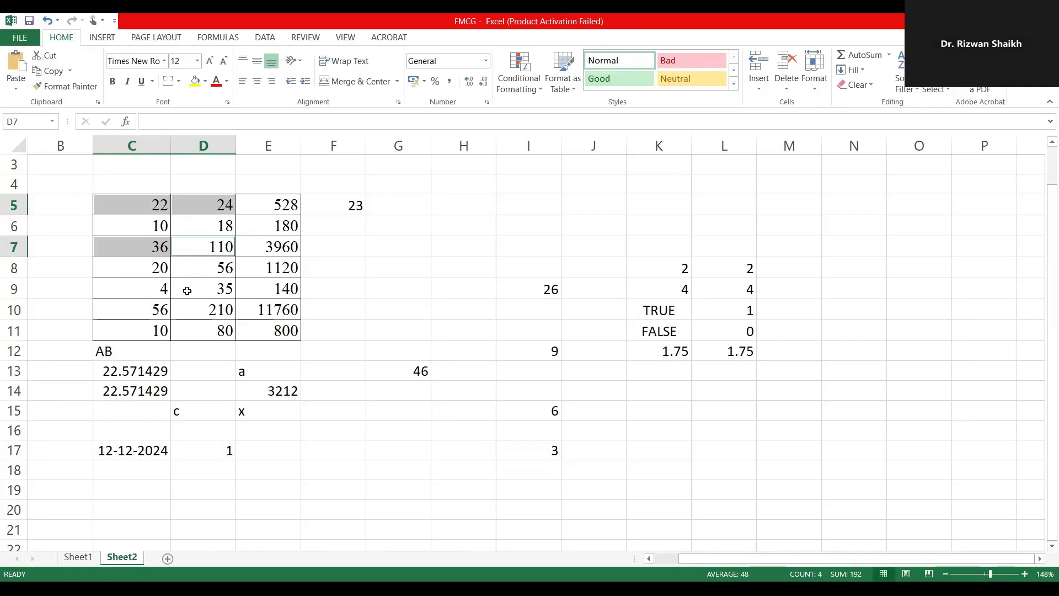
{"action": "left_click", "coordinate": [130, 307], "text": "ctrl"}
{"action": "left_click", "coordinate": [212, 305], "text": "ctrl"}
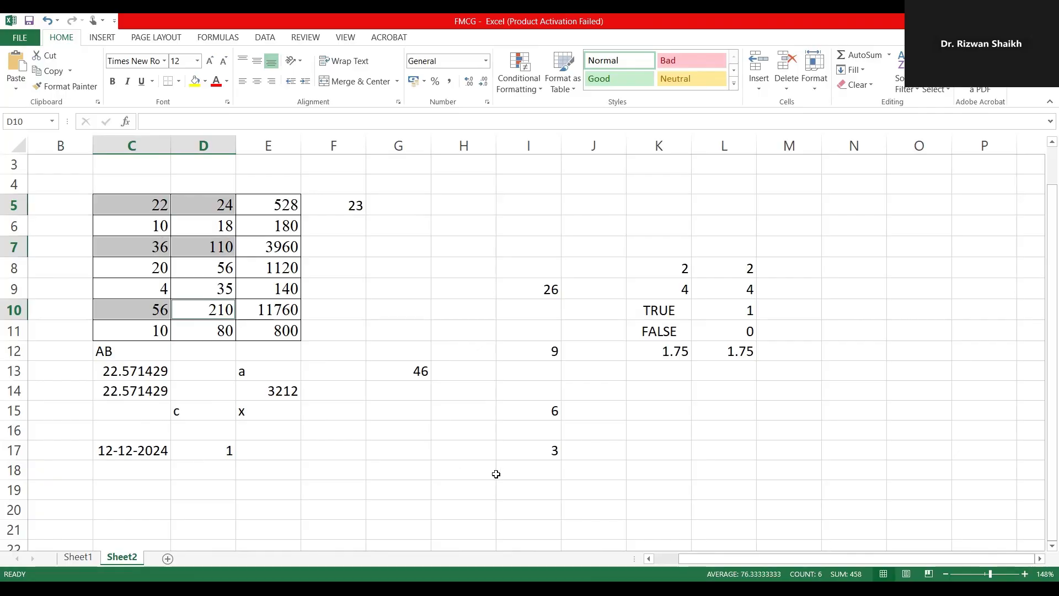
{"action": "left_click", "coordinate": [519, 453]}
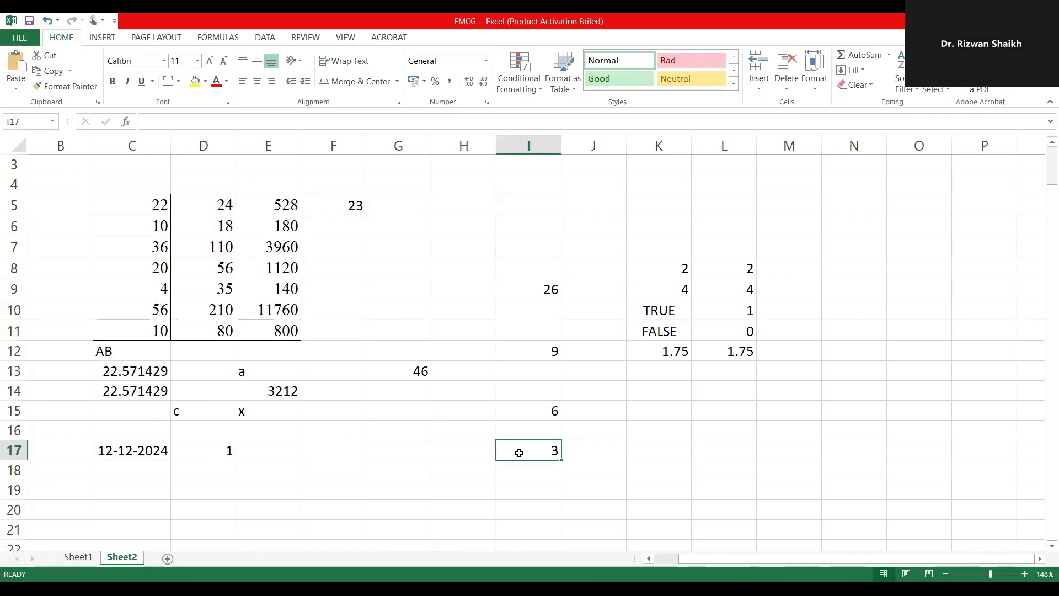
{"action": "double_click", "coordinate": [520, 453]}
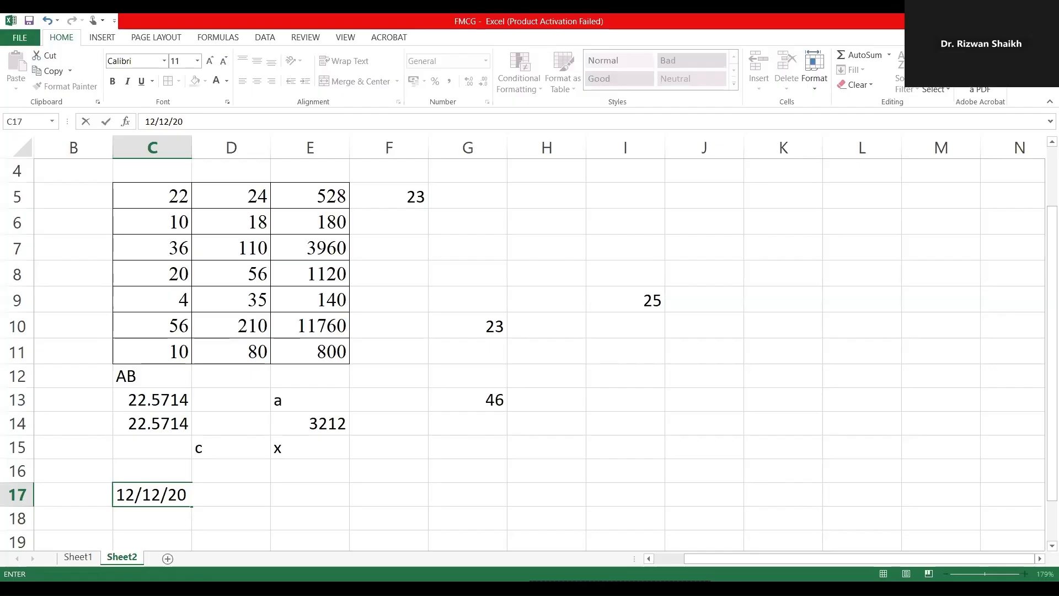
Replace the entry in C17 with the date 12/12/2024.
{"action": "left_click_drag", "start_coordinate": [117, 495], "coordinate": [220, 499]}
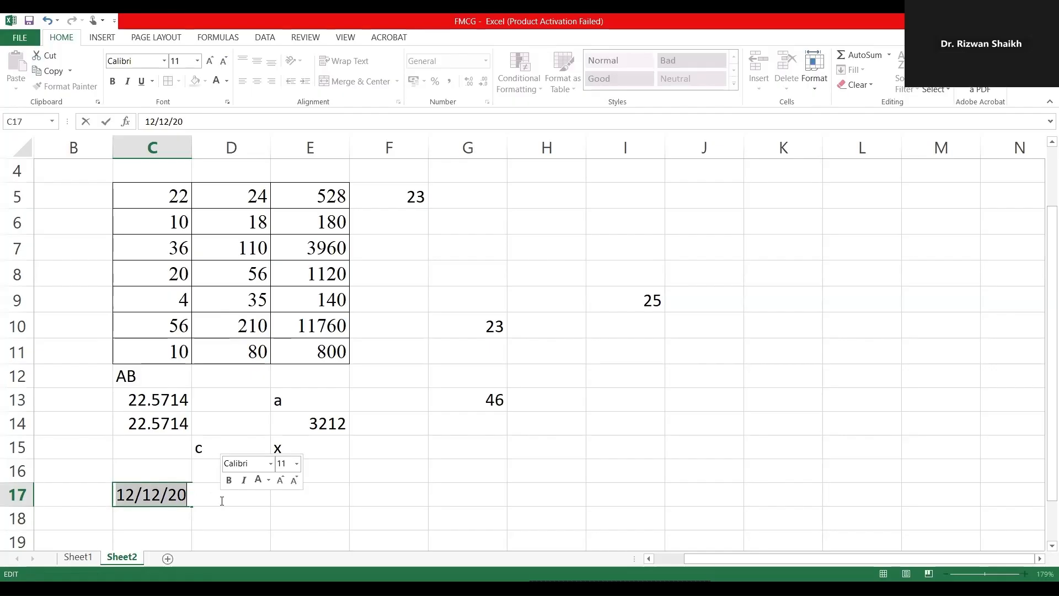
{"action": "type", "text": "12/12/2024"}
{"action": "key", "text": "Return"}
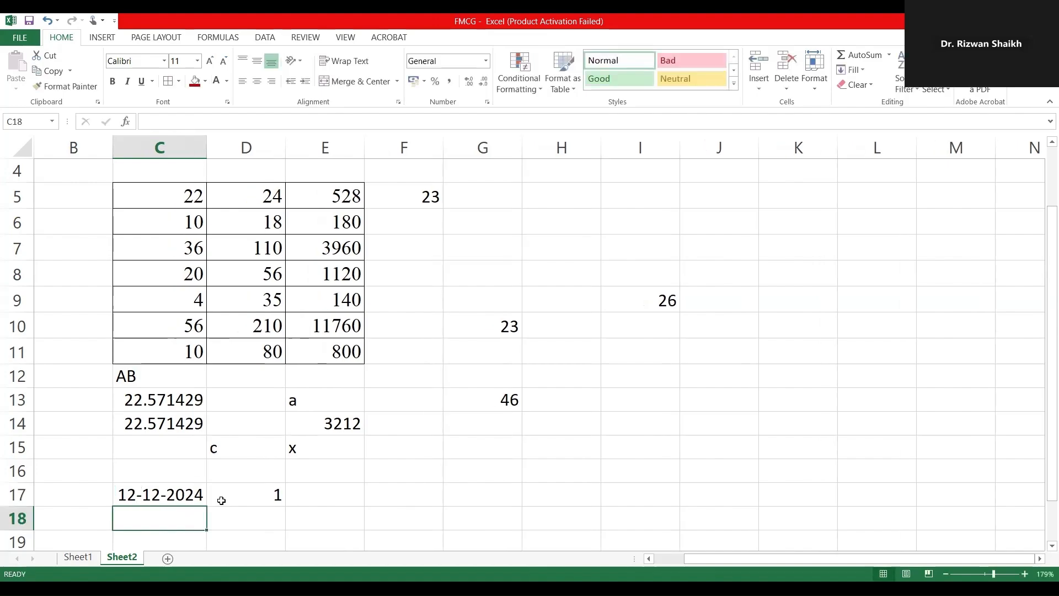
{"action": "left_click", "coordinate": [145, 495]}
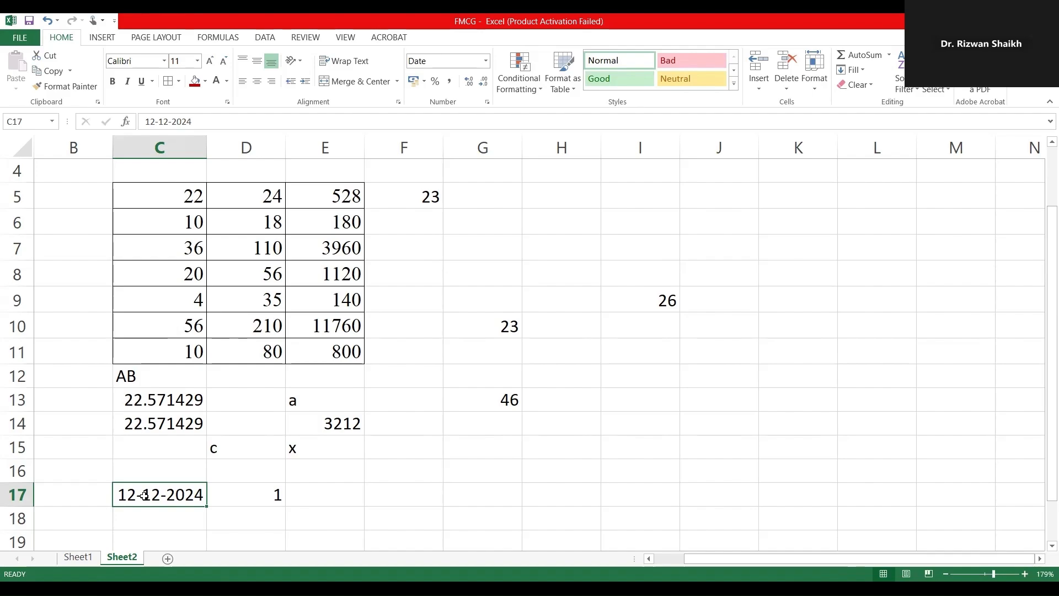
Start a COUNT-family formula in I12 with =count to list the available COUNT functions.
{"action": "left_click", "coordinate": [645, 380]}
{"action": "type", "text": "="}
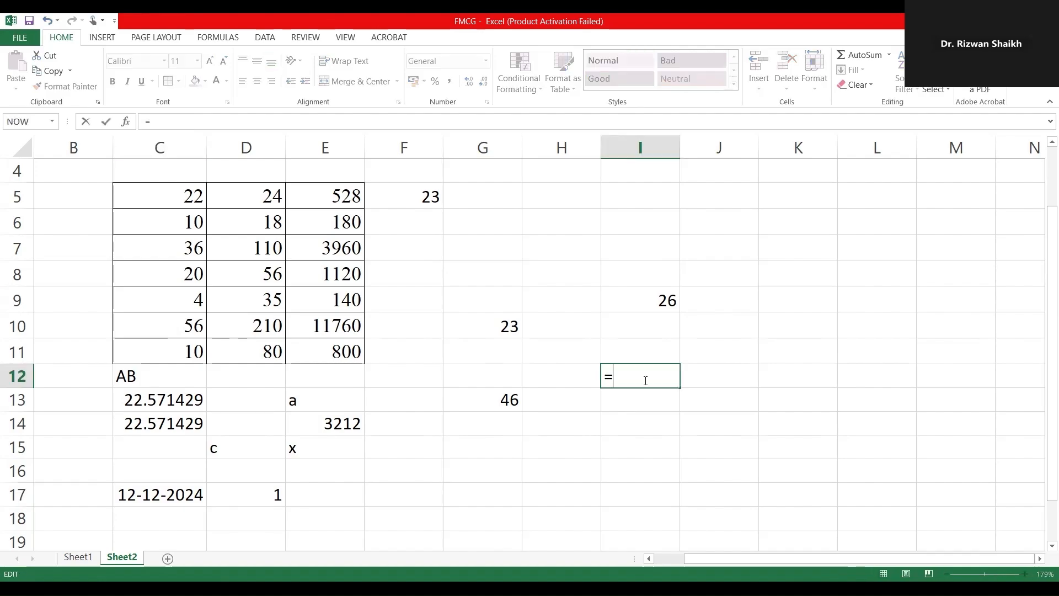
{"action": "type", "text": "co"}
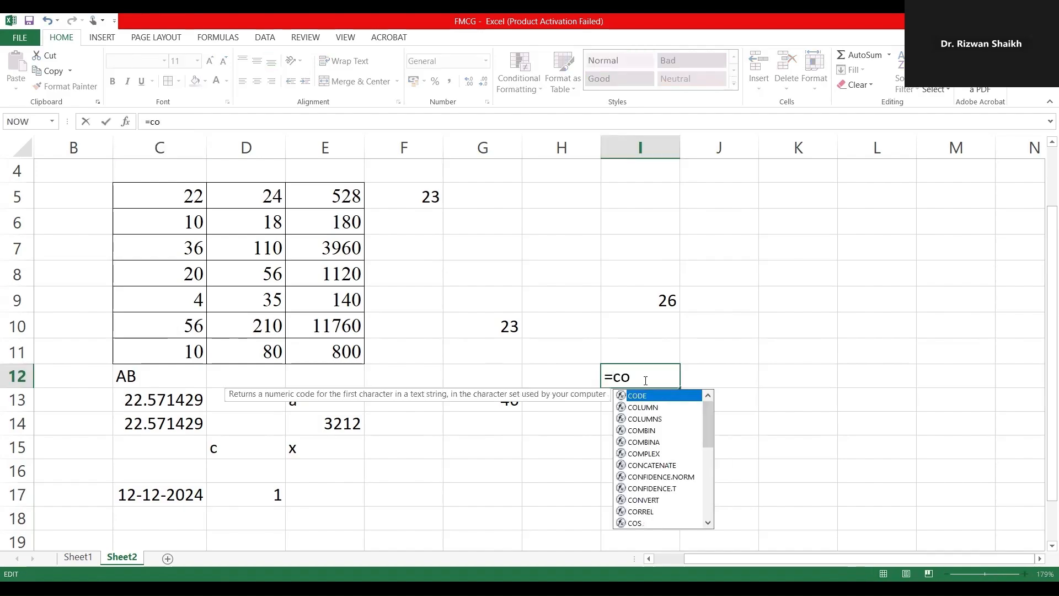
{"action": "type", "text": "u"}
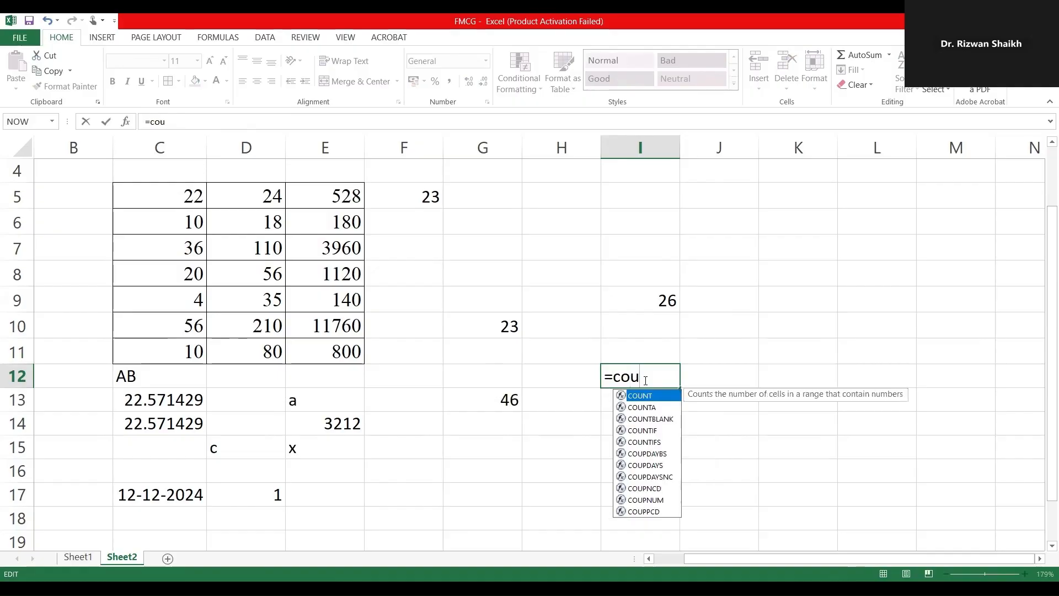
{"action": "type", "text": "nt"}
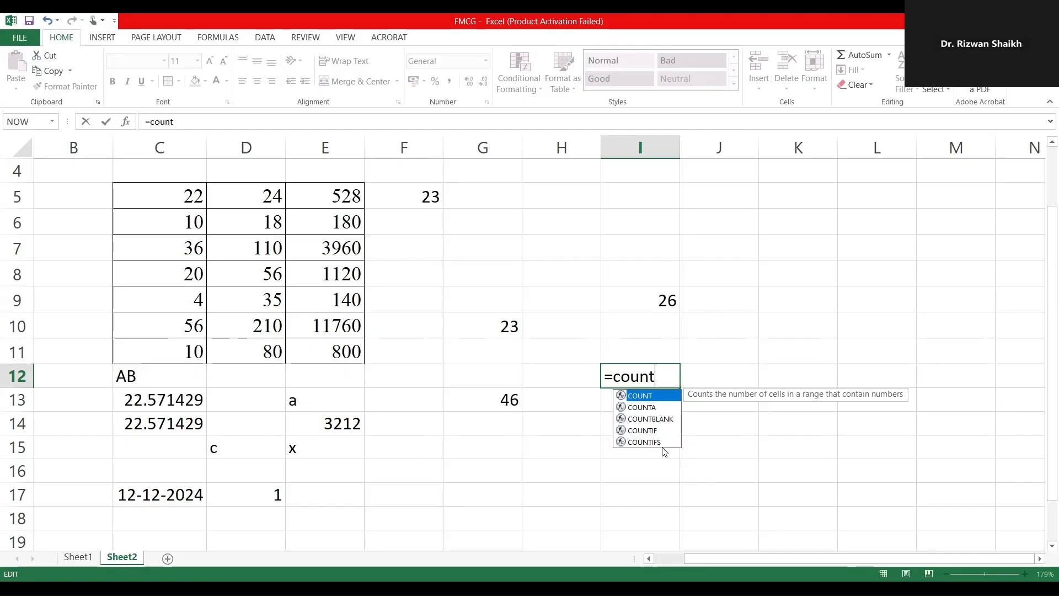
Enter the formula =COUNTIFS(C5:C17,">20") in I15.
{"action": "left_click", "coordinate": [644, 440]}
{"action": "type", "text": "="}
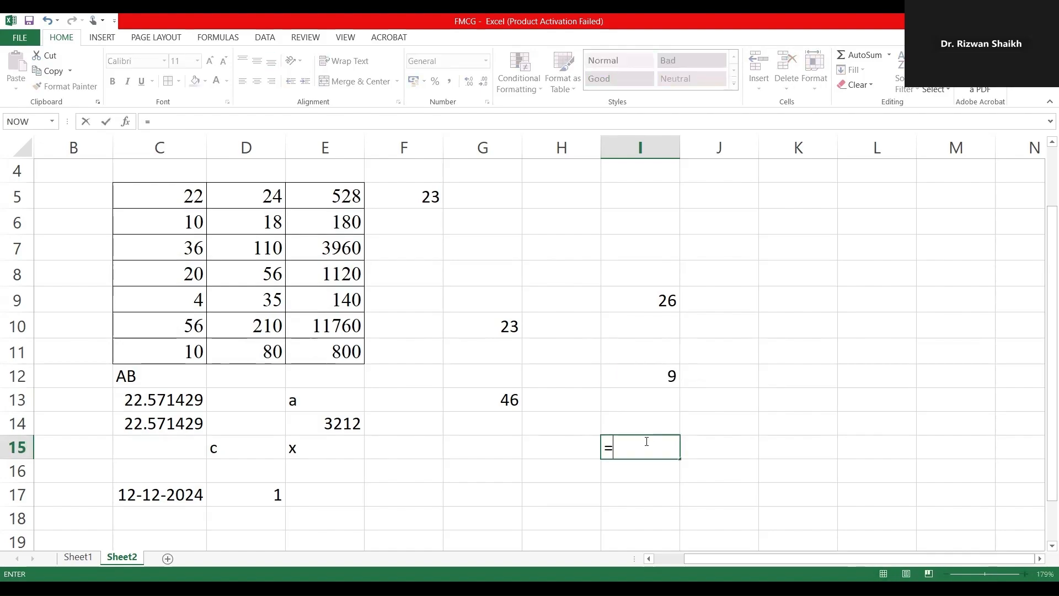
{"action": "type", "text": "countif"}
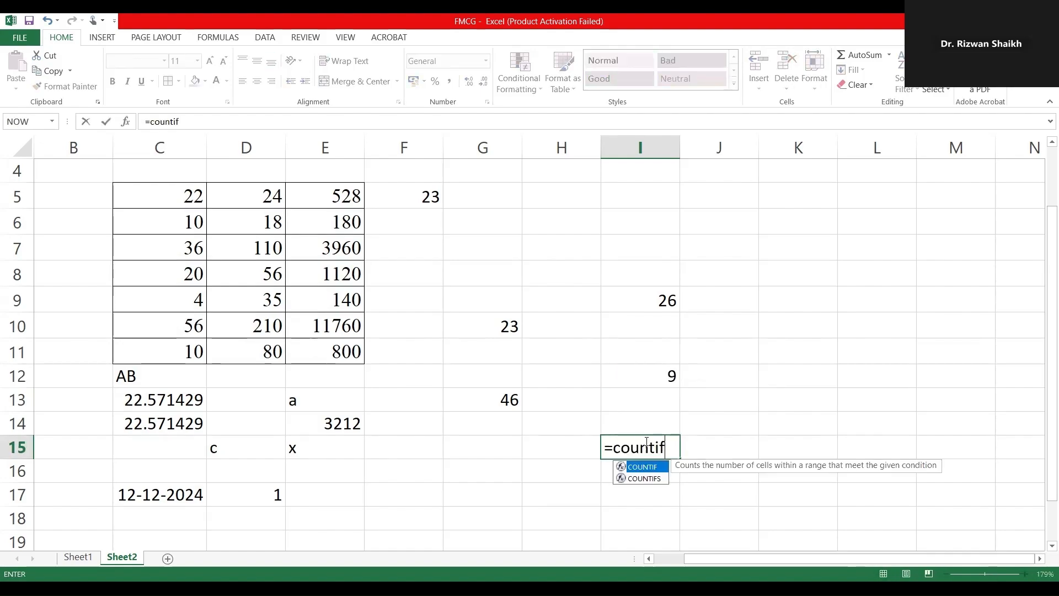
{"action": "double_click", "coordinate": [656, 477]}
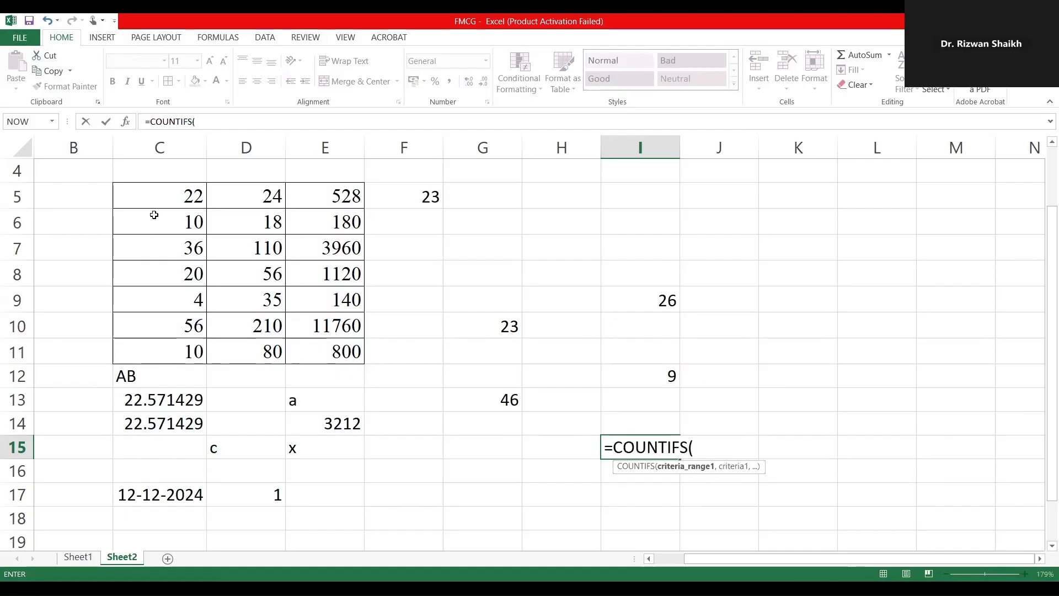
{"action": "left_click", "coordinate": [172, 197]}
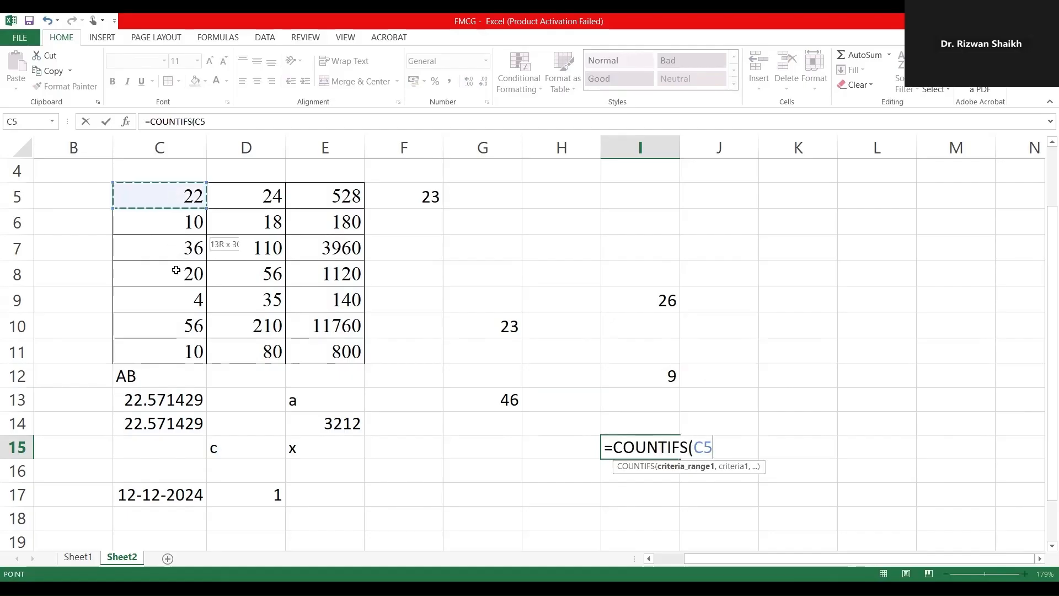
{"action": "left_click", "coordinate": [184, 489], "text": "shift"}
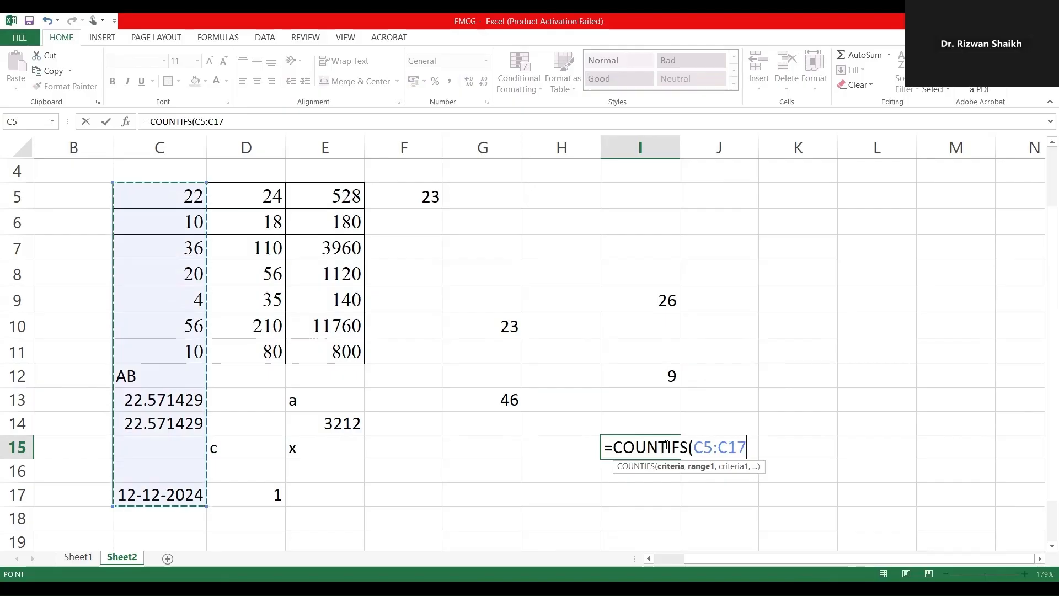
{"action": "type", "text": ","}
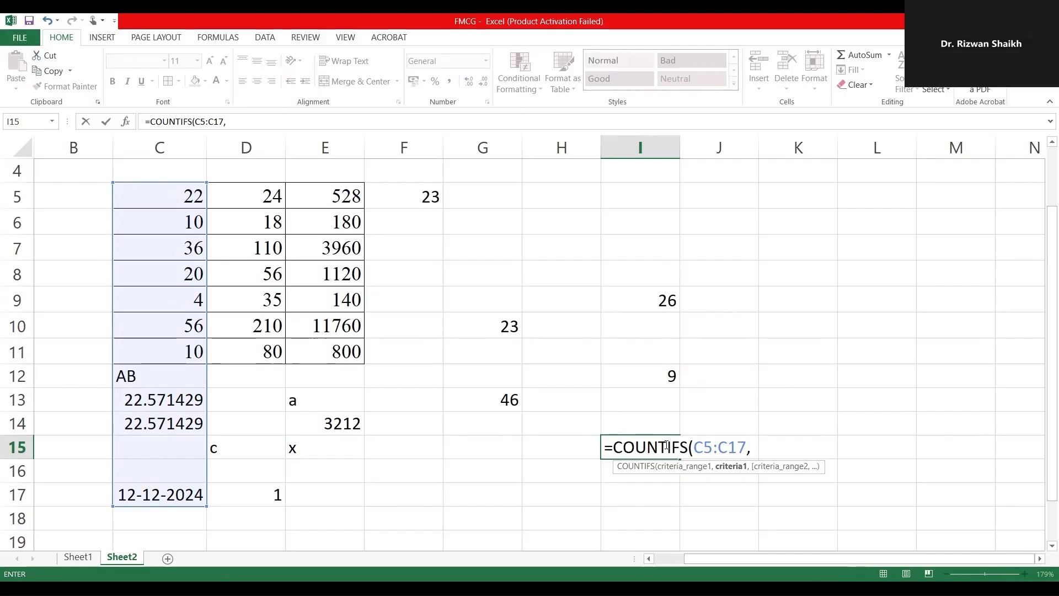
{"action": "type", "text": "\">20\")"}
{"action": "key", "text": "Return"}
Check the COUNTIFS result in I15 against C5, C7, C10, C13, C14 and C17 one at a time.
{"action": "left_click", "coordinate": [622, 451]}
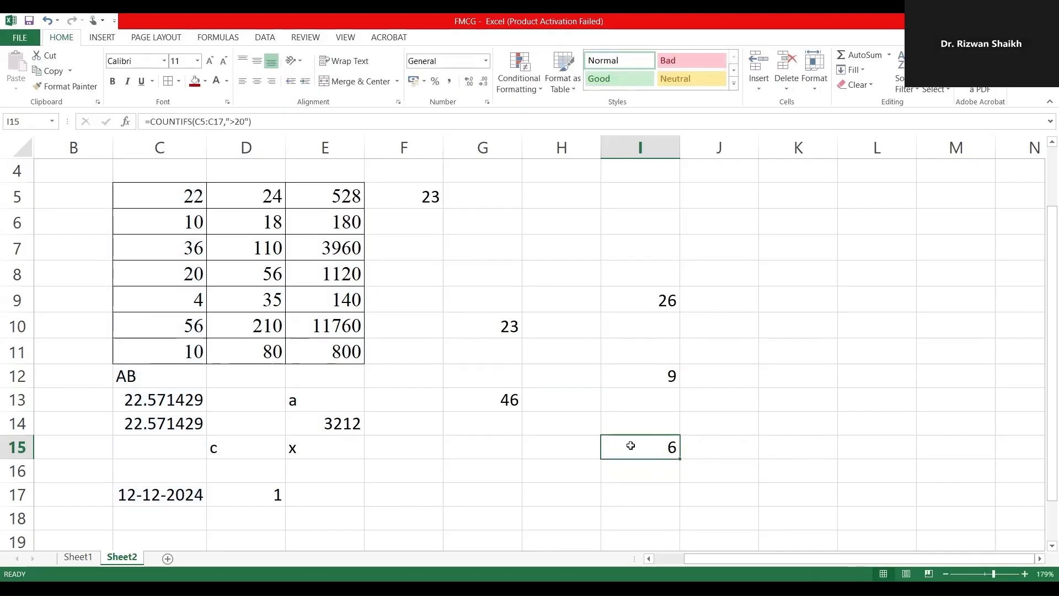
{"action": "left_click", "coordinate": [140, 196]}
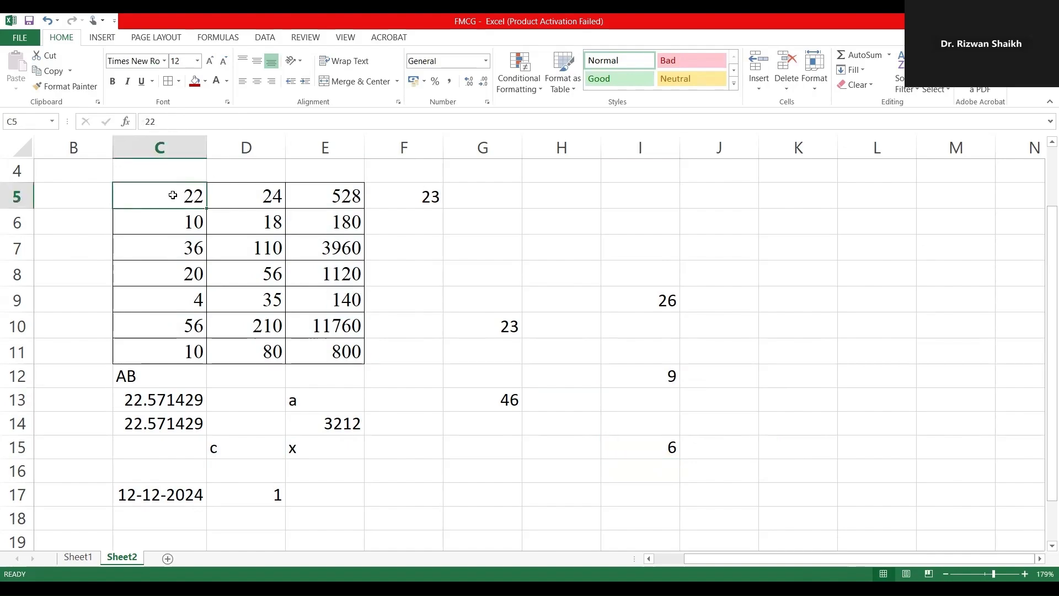
{"action": "left_click", "coordinate": [153, 249]}
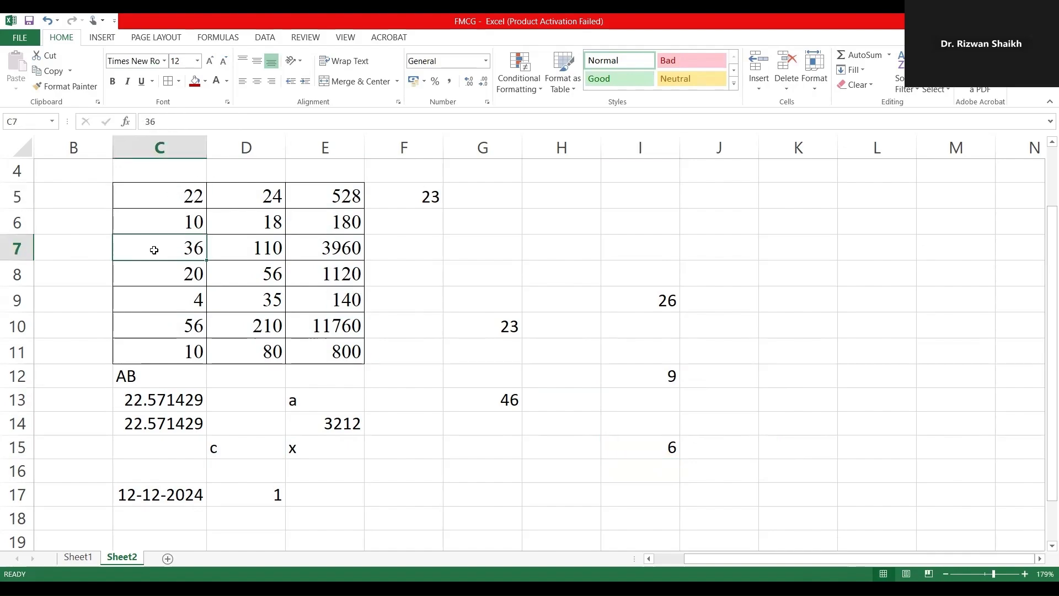
{"action": "left_click", "coordinate": [153, 324]}
{"action": "left_click", "coordinate": [149, 399]}
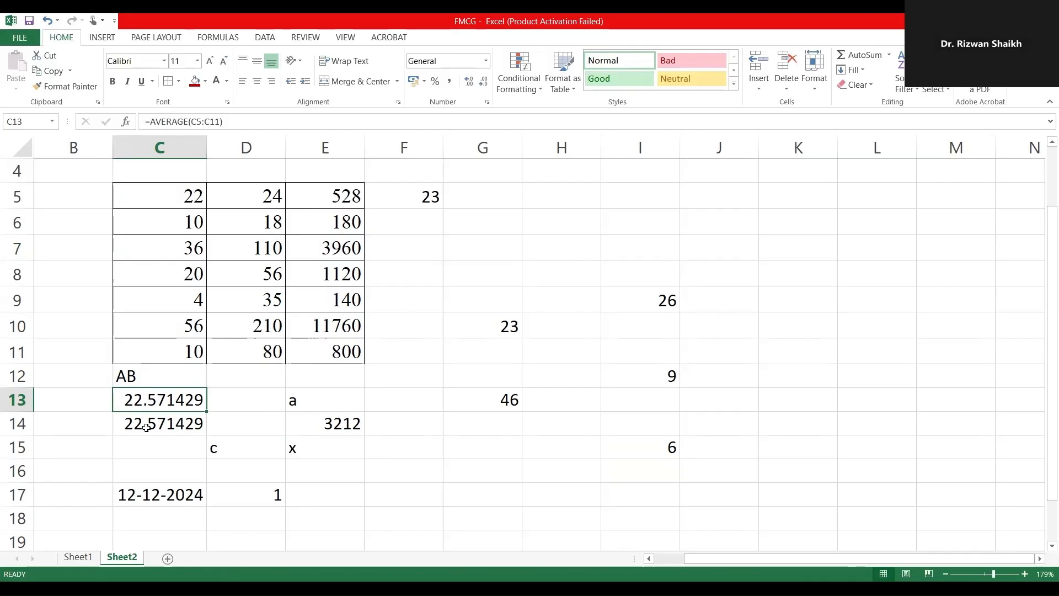
{"action": "left_click", "coordinate": [149, 423]}
{"action": "left_click", "coordinate": [134, 495]}
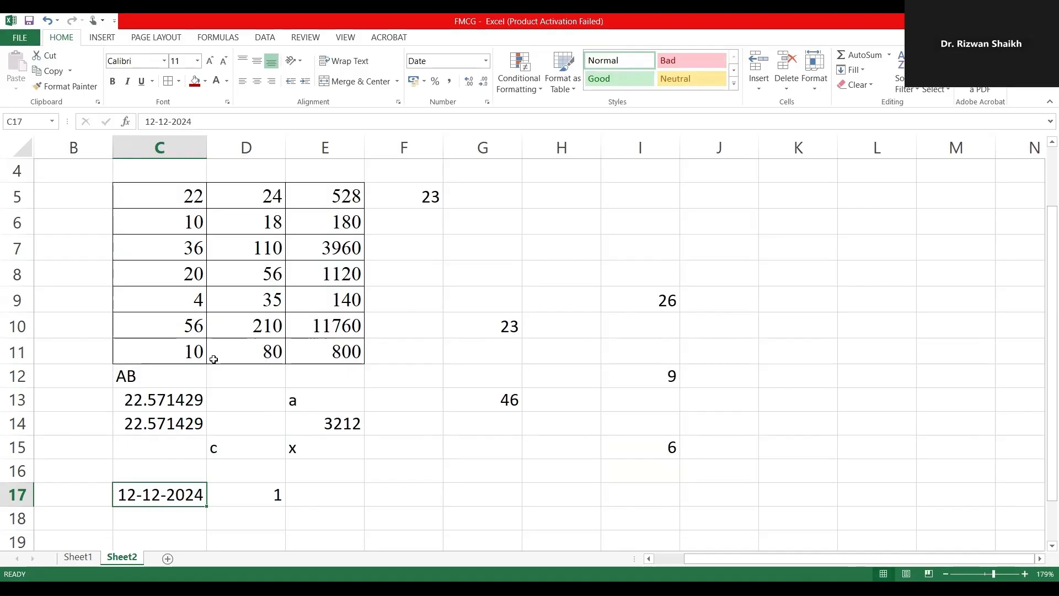
Select C5, C7, C10, C13, C14 and C17 together and compare them with the range and criterion of the I15 formula.
{"action": "left_click", "coordinate": [170, 195]}
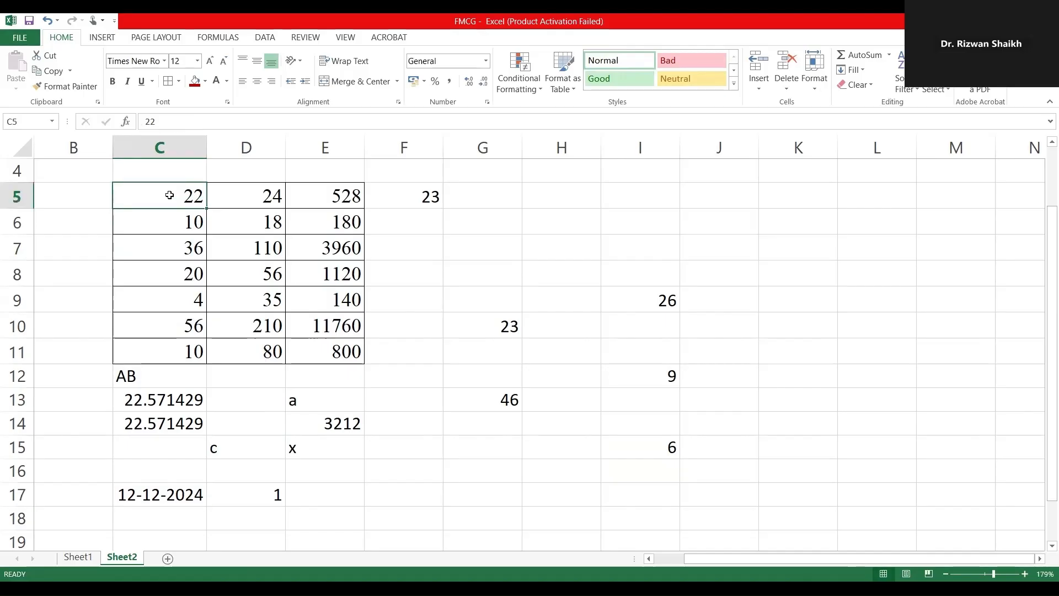
{"action": "left_click", "coordinate": [156, 252], "text": "ctrl"}
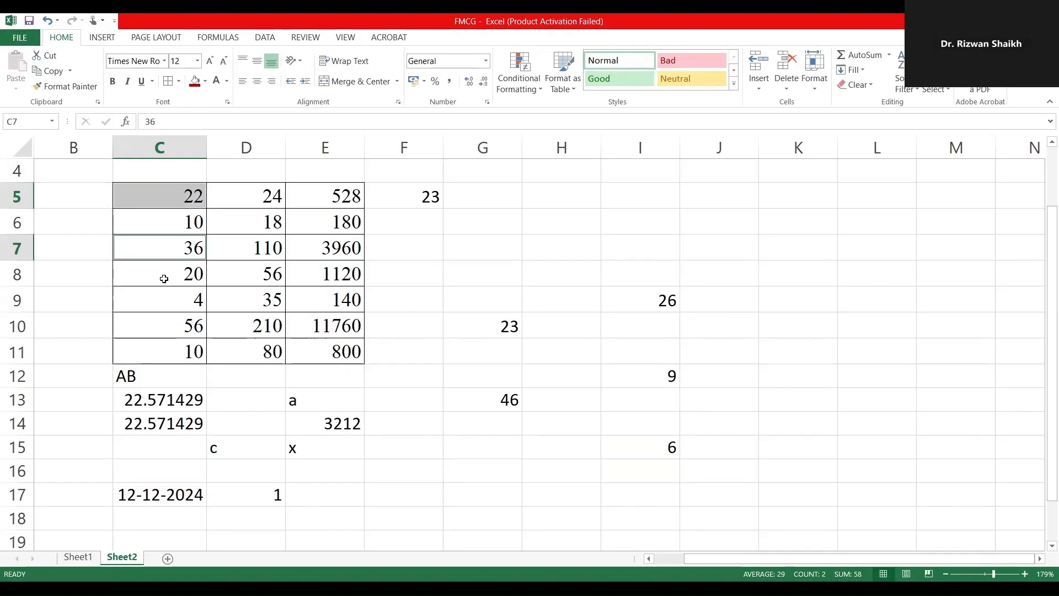
{"action": "left_click", "coordinate": [155, 330], "text": "ctrl"}
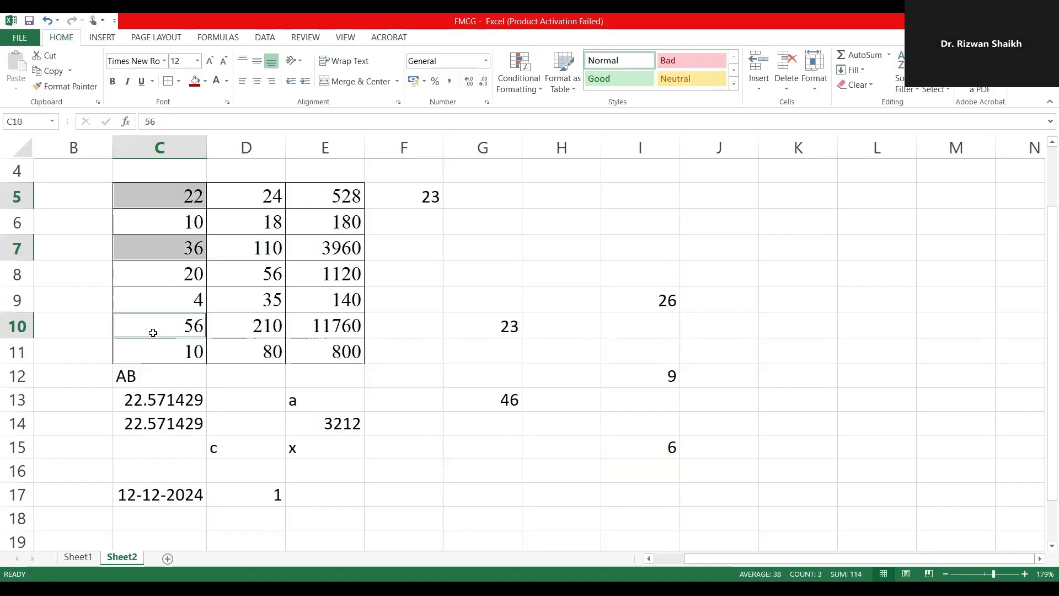
{"action": "left_click", "coordinate": [157, 399], "text": "ctrl"}
{"action": "left_click", "coordinate": [145, 429], "text": "ctrl"}
{"action": "left_click", "coordinate": [140, 499], "text": "ctrl"}
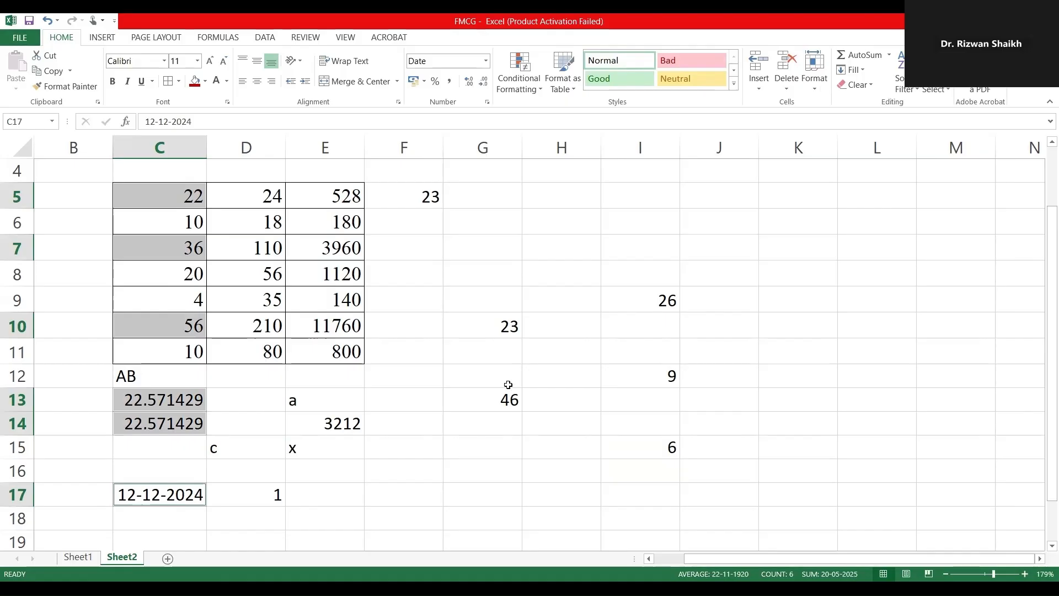
{"action": "left_click", "coordinate": [648, 445]}
{"action": "double_click", "coordinate": [648, 446]}
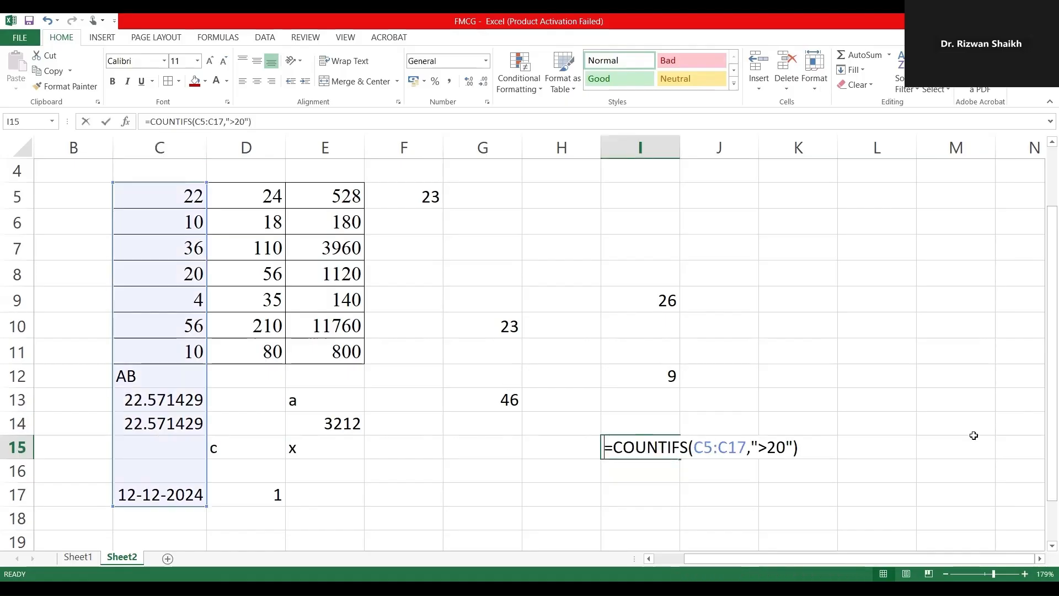